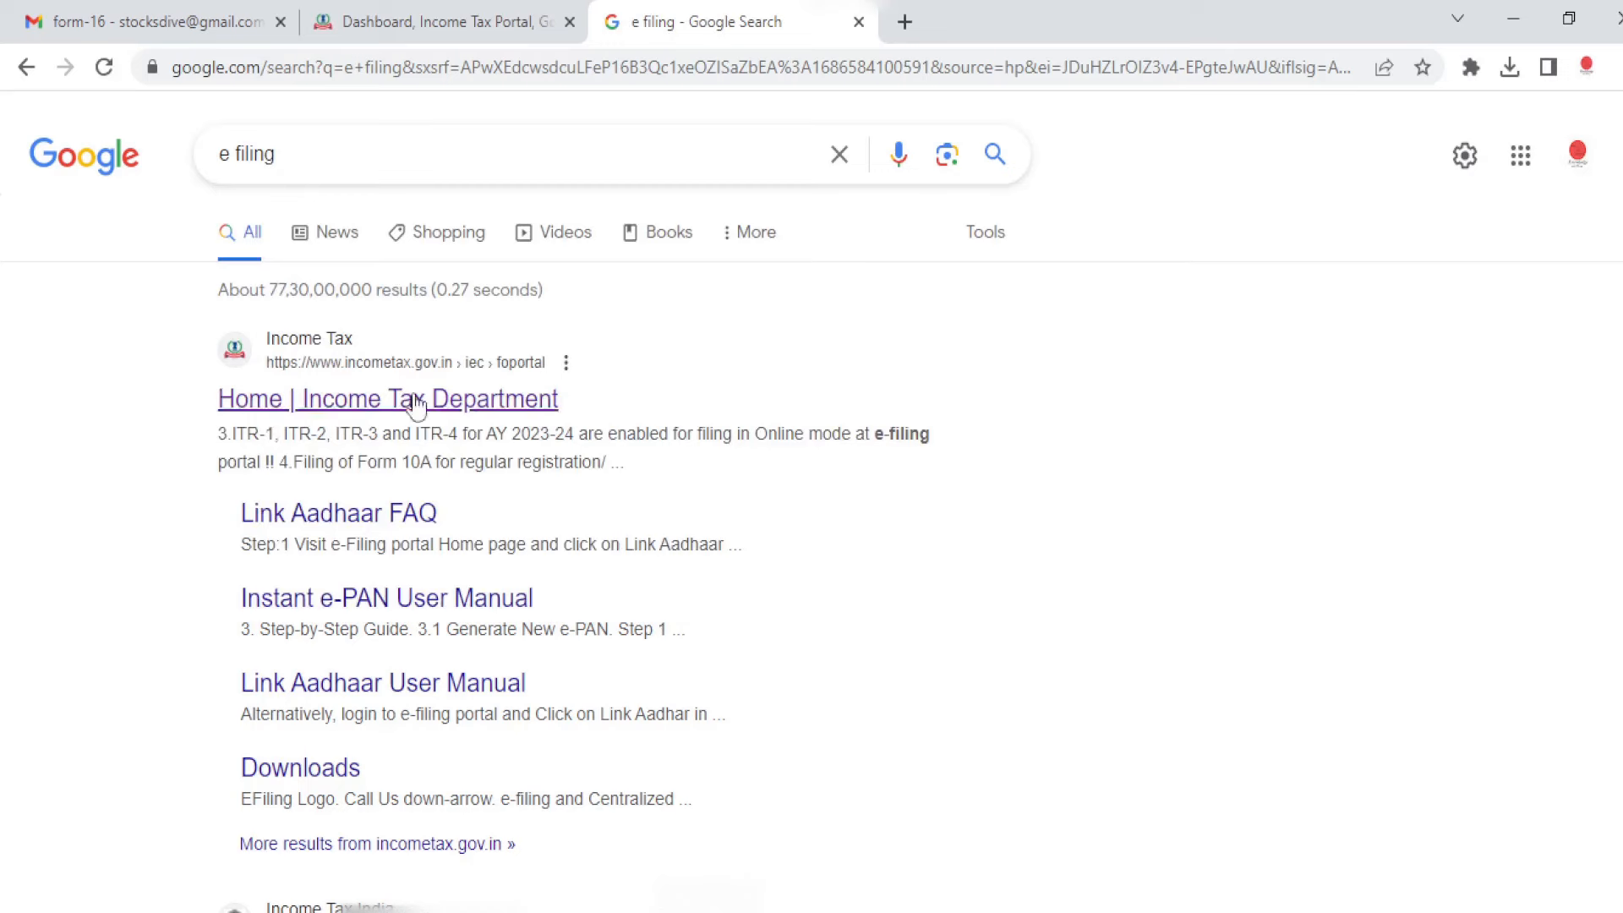
Step: Open the Income Tax Department site from the search results and reach its login page's User ID field
left_click(457, 410)
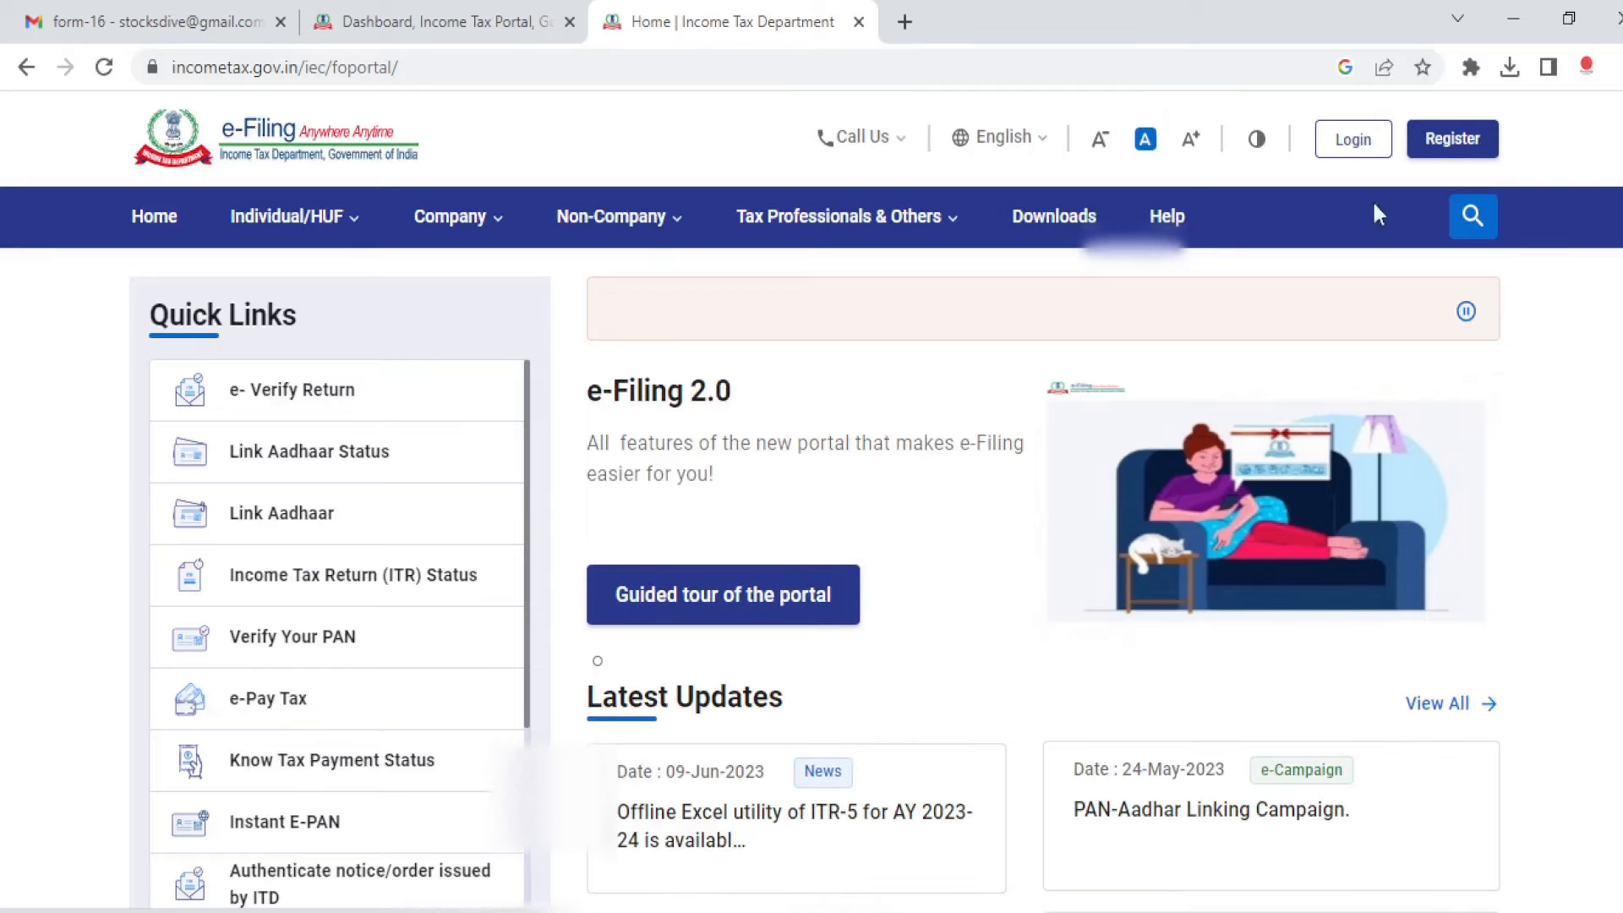
left_click(1360, 153)
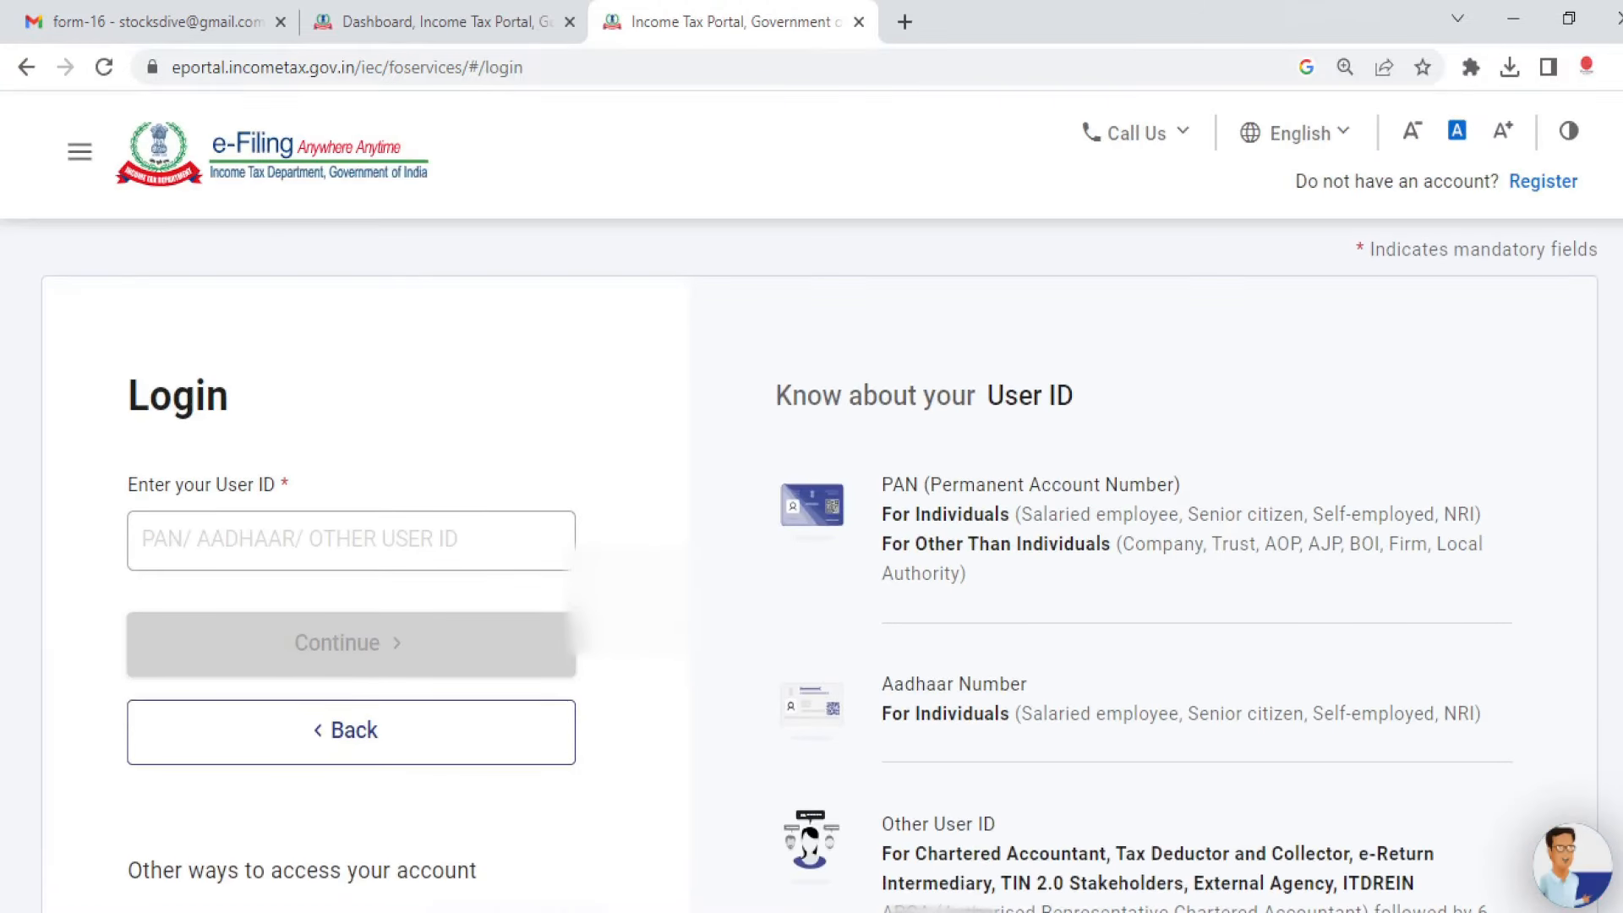
left_click(339, 536)
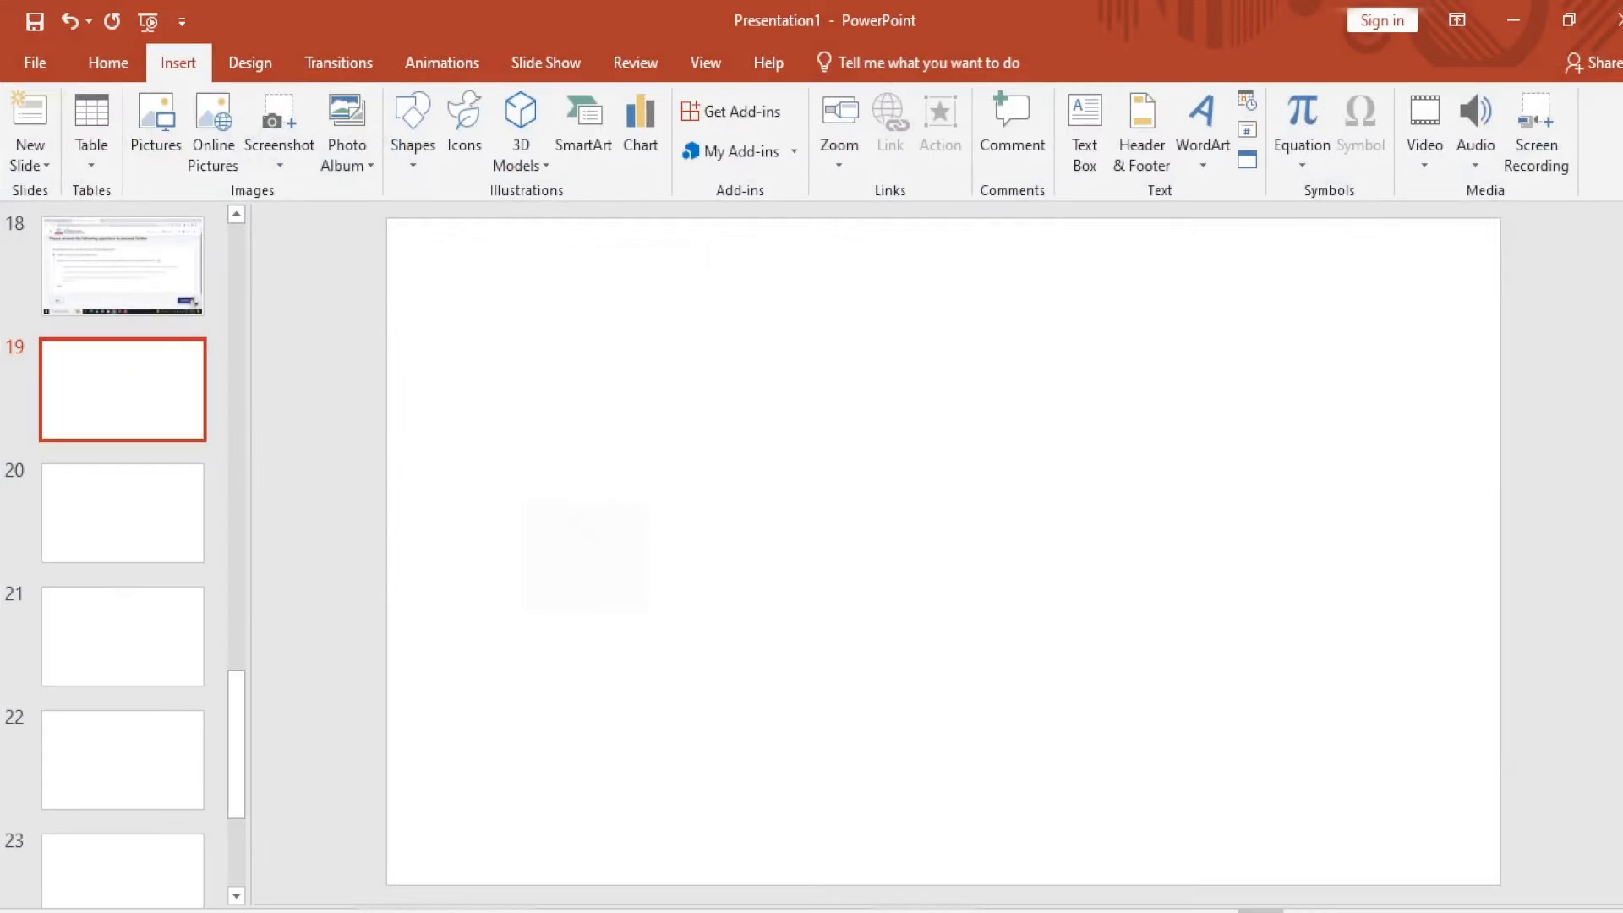
left_click_drag(1621, 661, 1621, 226)
left_click(955, 581)
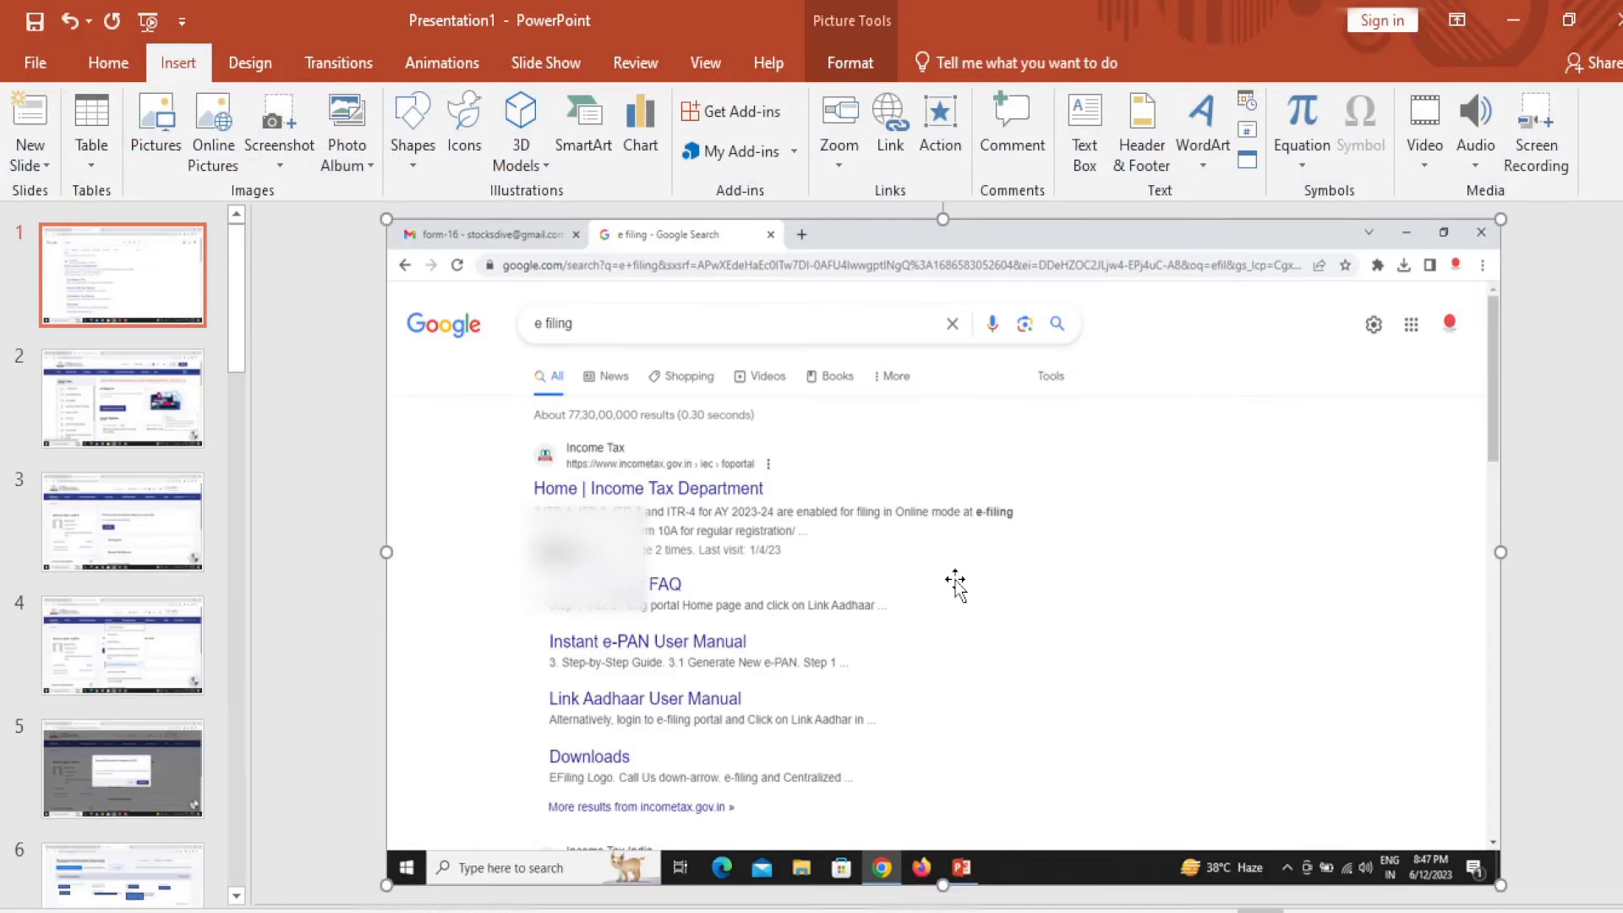
Step: Show slides 2 and 3 with the e-filing home page and dashboard screenshots, then return to the browser
left_click(101, 439)
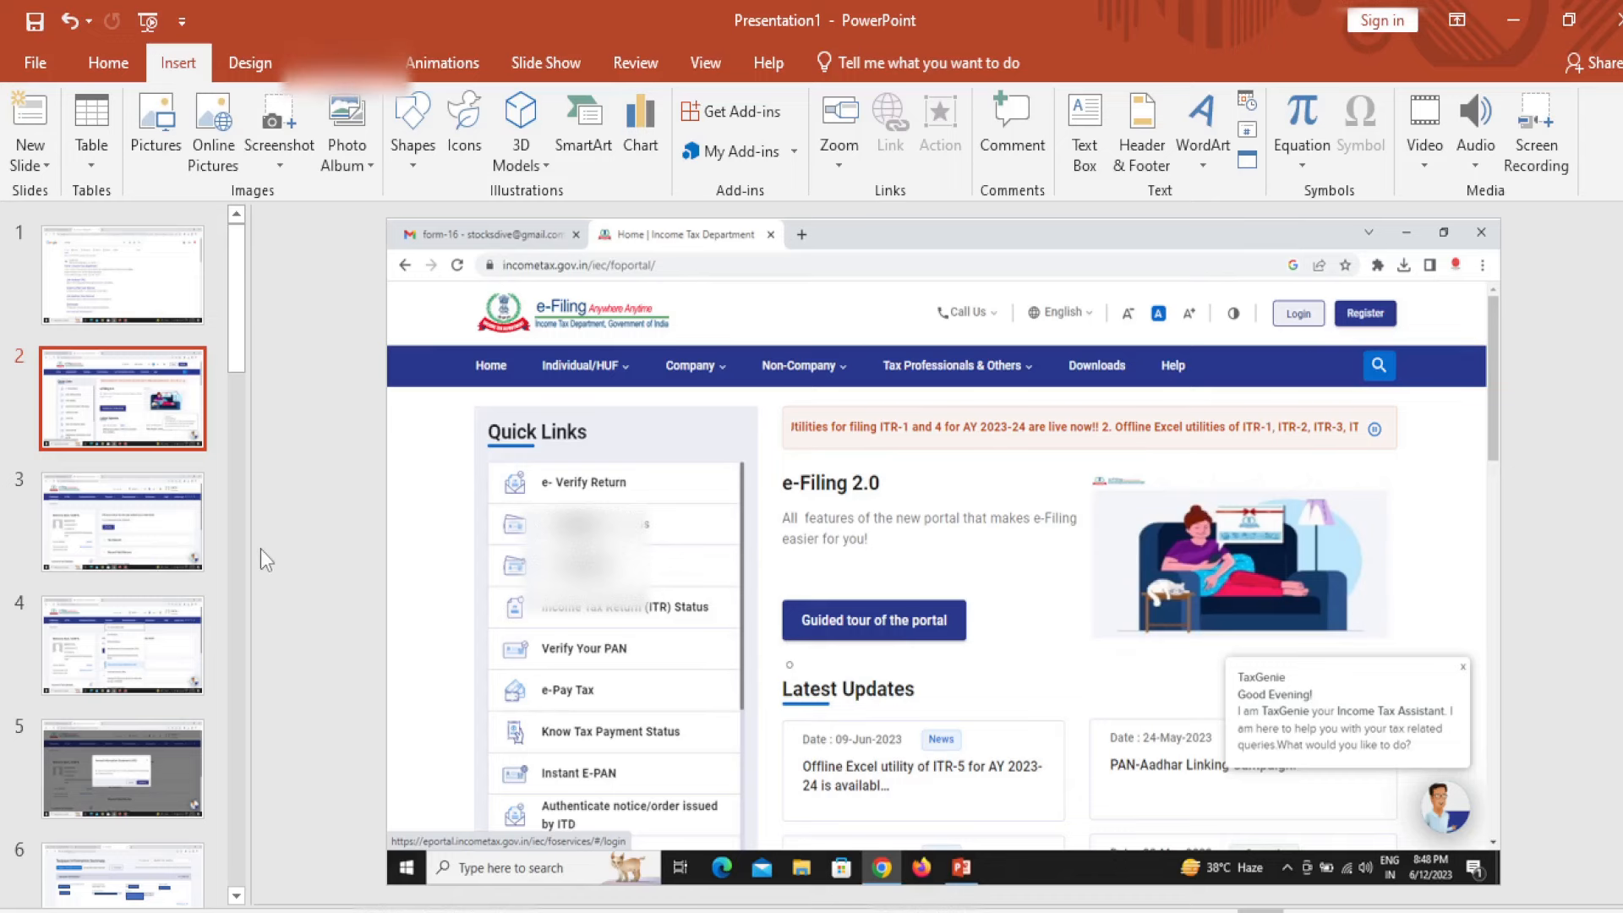
left_click(140, 567)
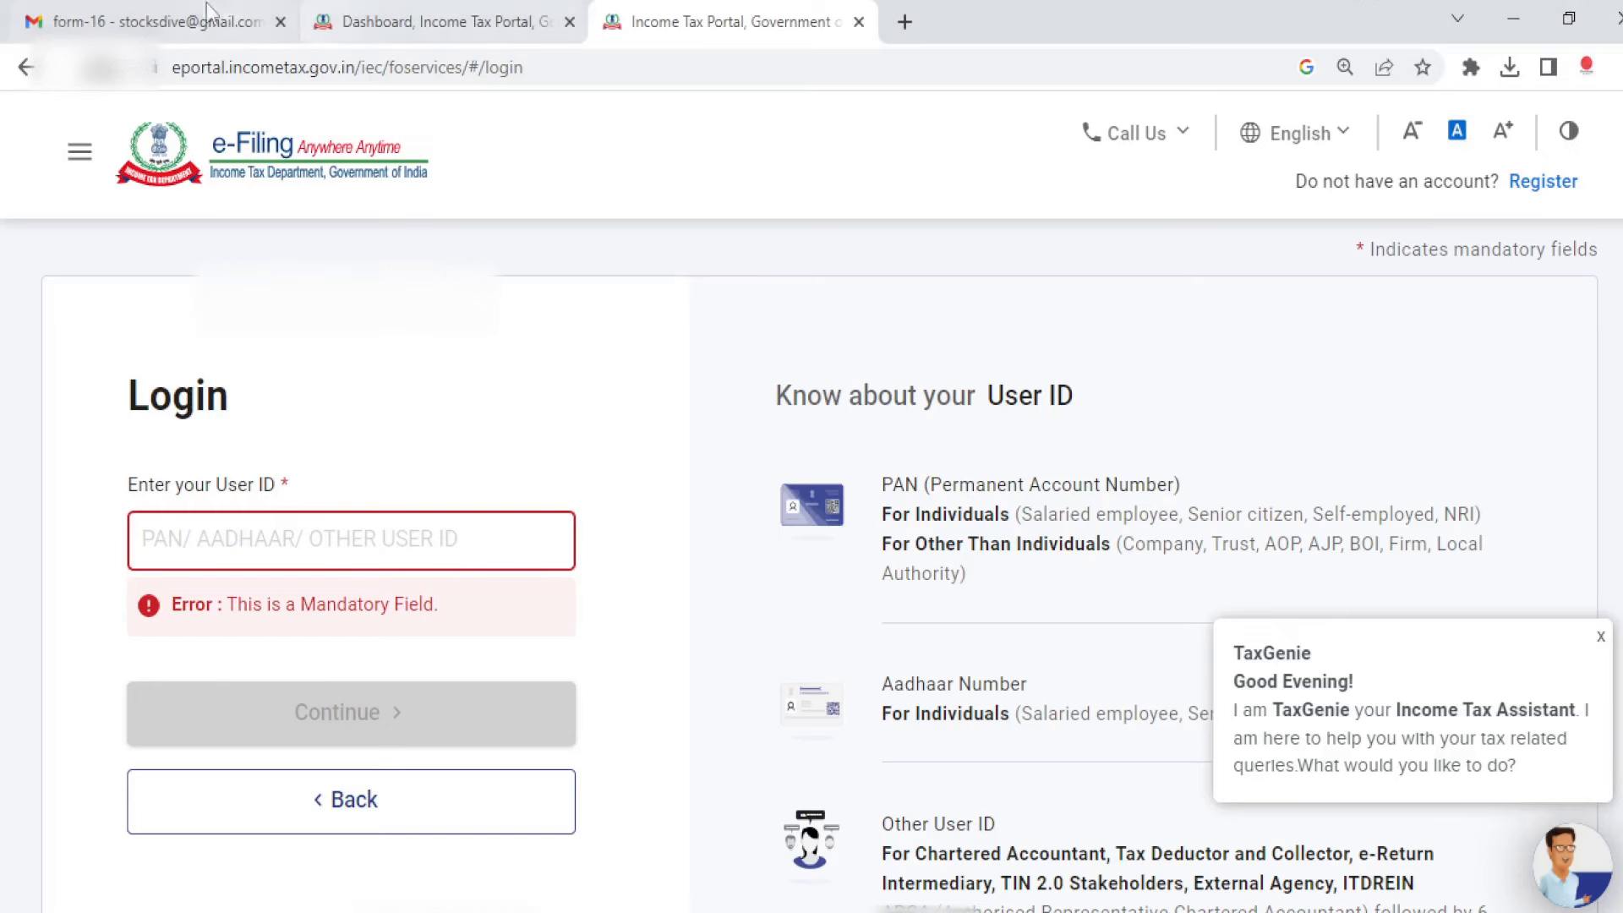
left_click(206, 8)
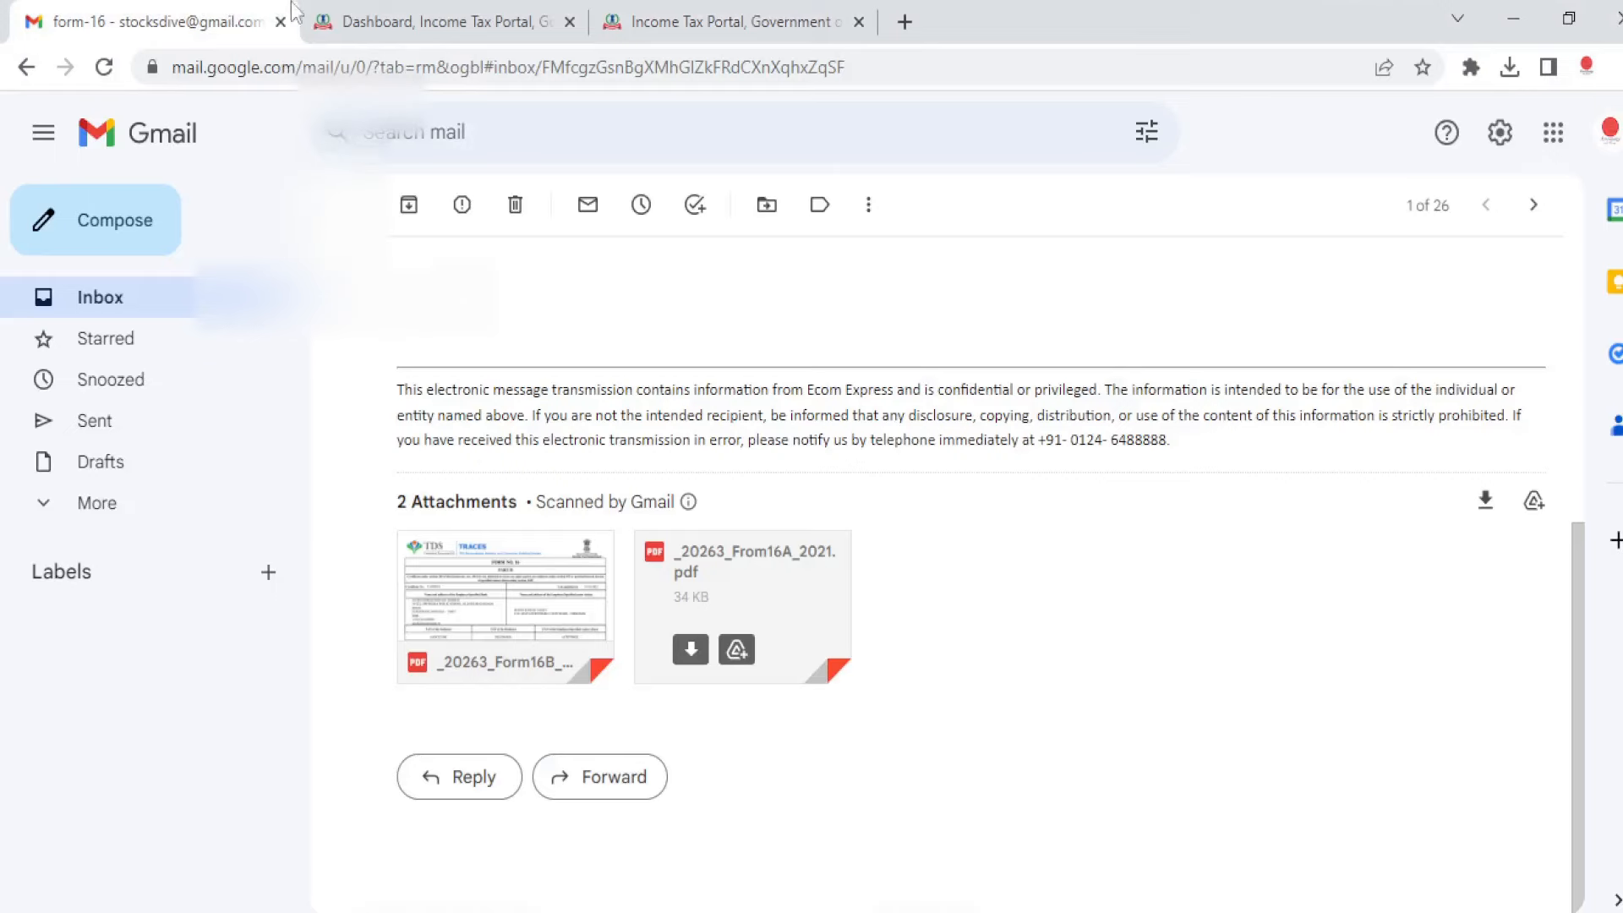
Step: From the dashboard tab, request Form 26AS via e-File > Income Tax Returns > View Form 26AS
left_click(448, 21)
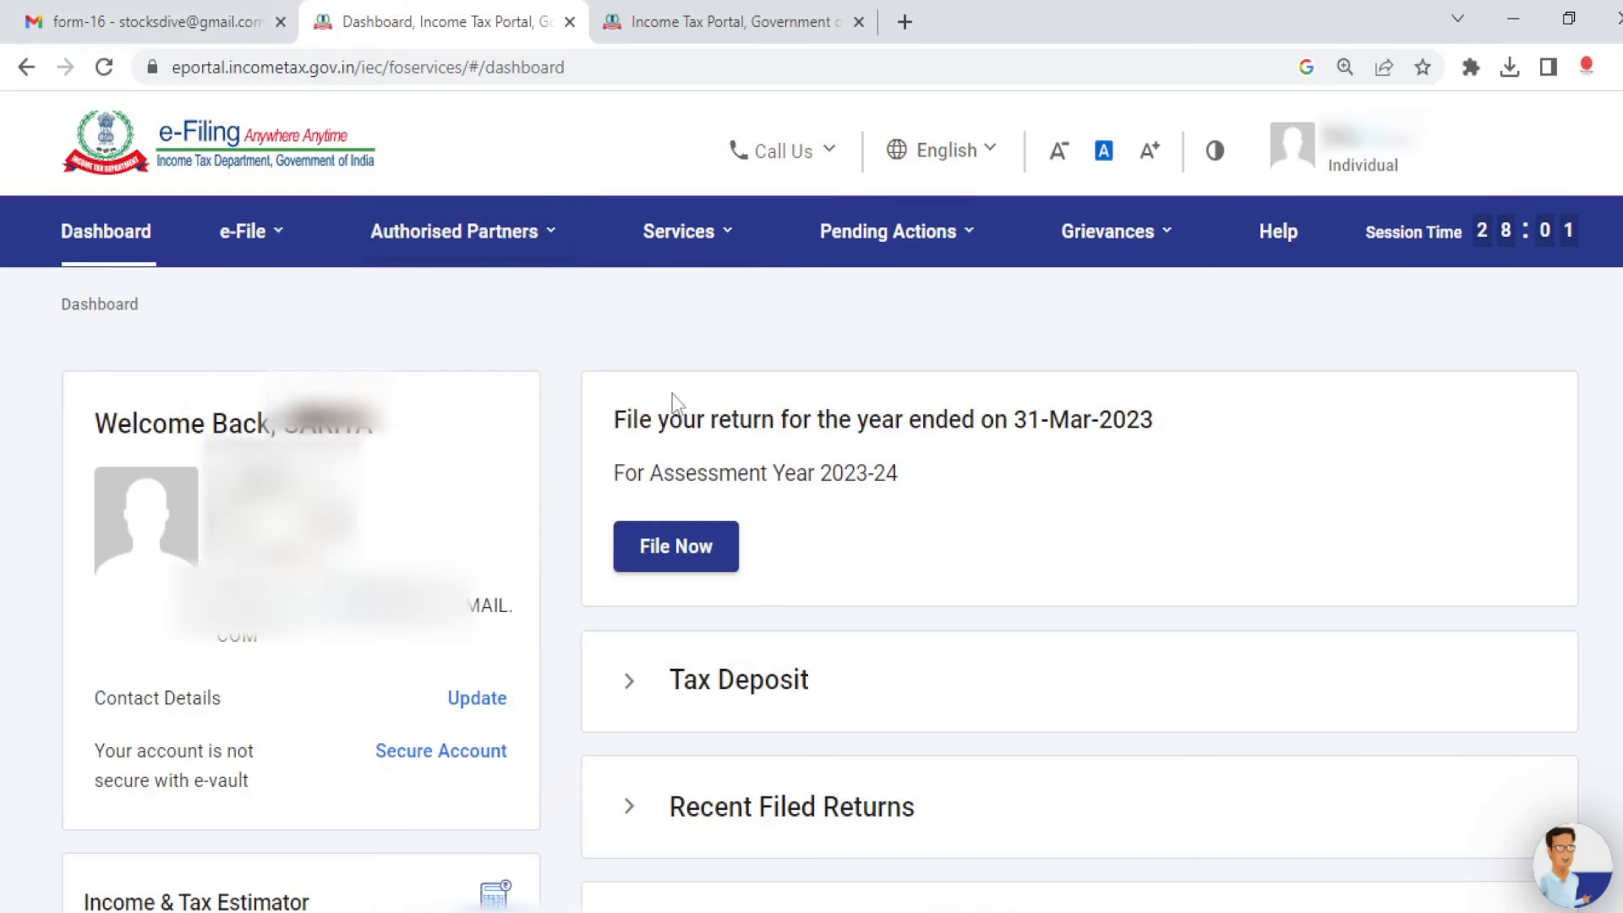
mouse_move(286, 253)
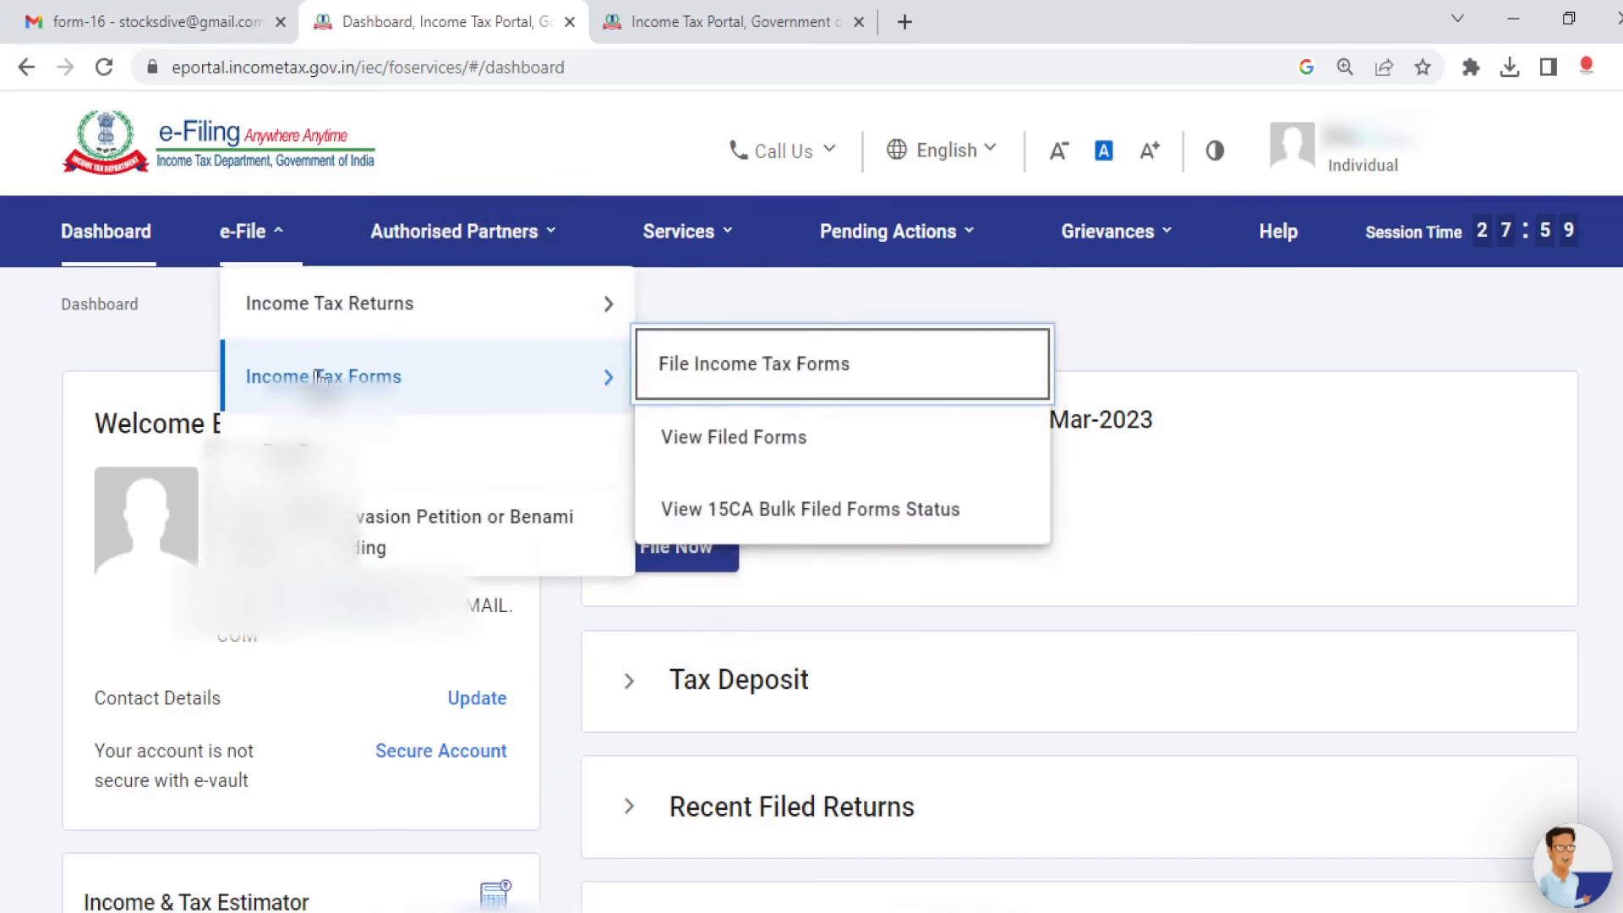
mouse_move(408, 330)
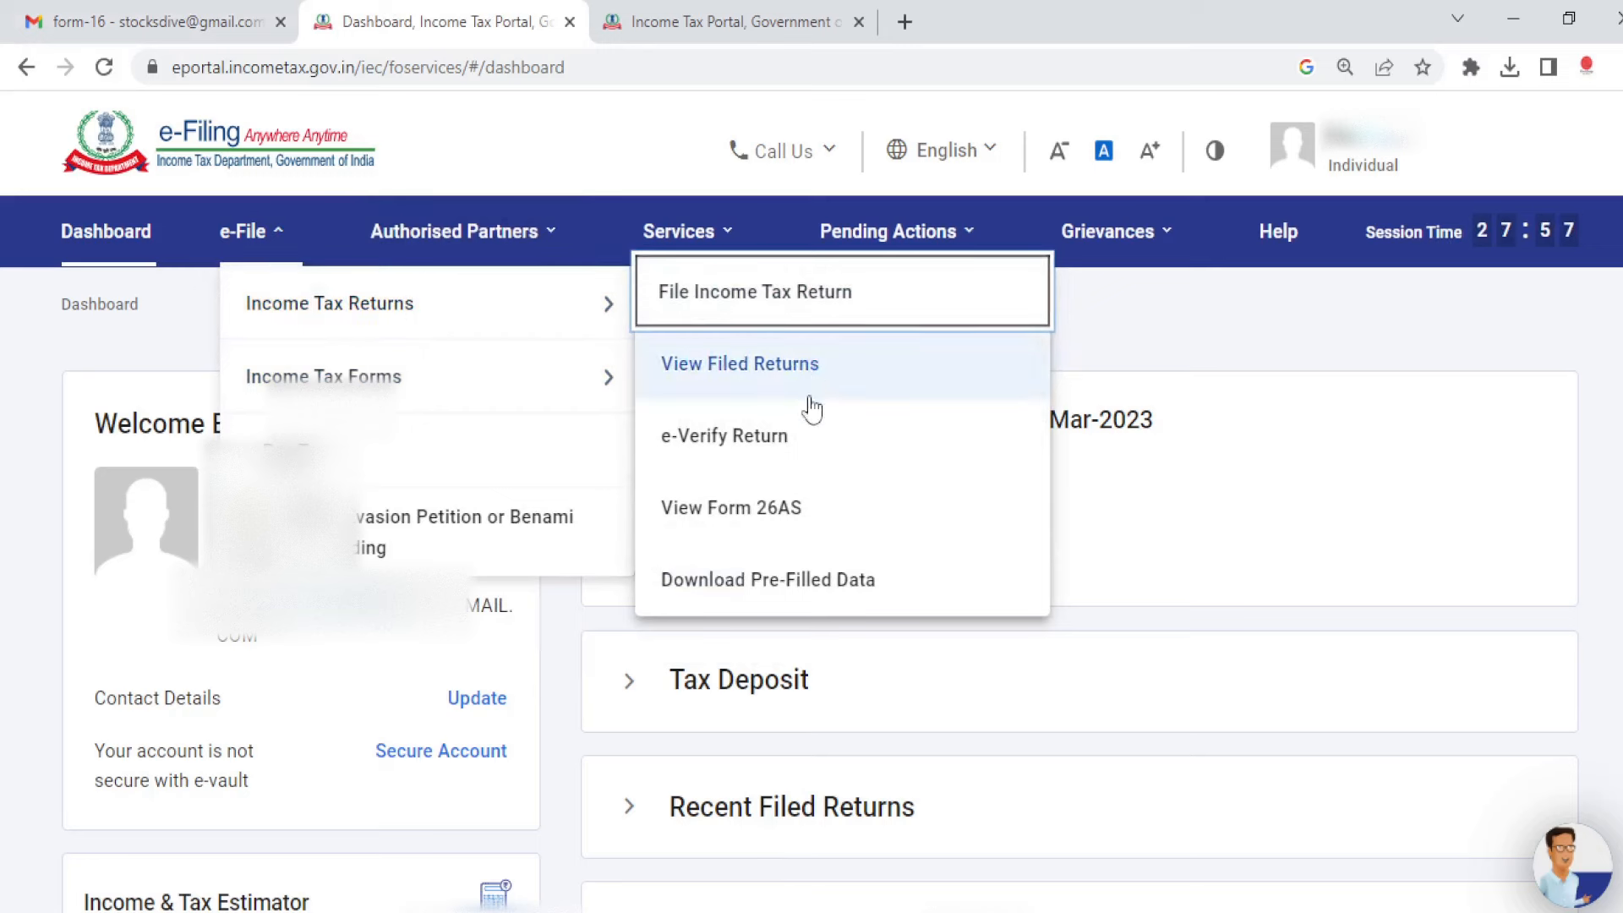
left_click(854, 526)
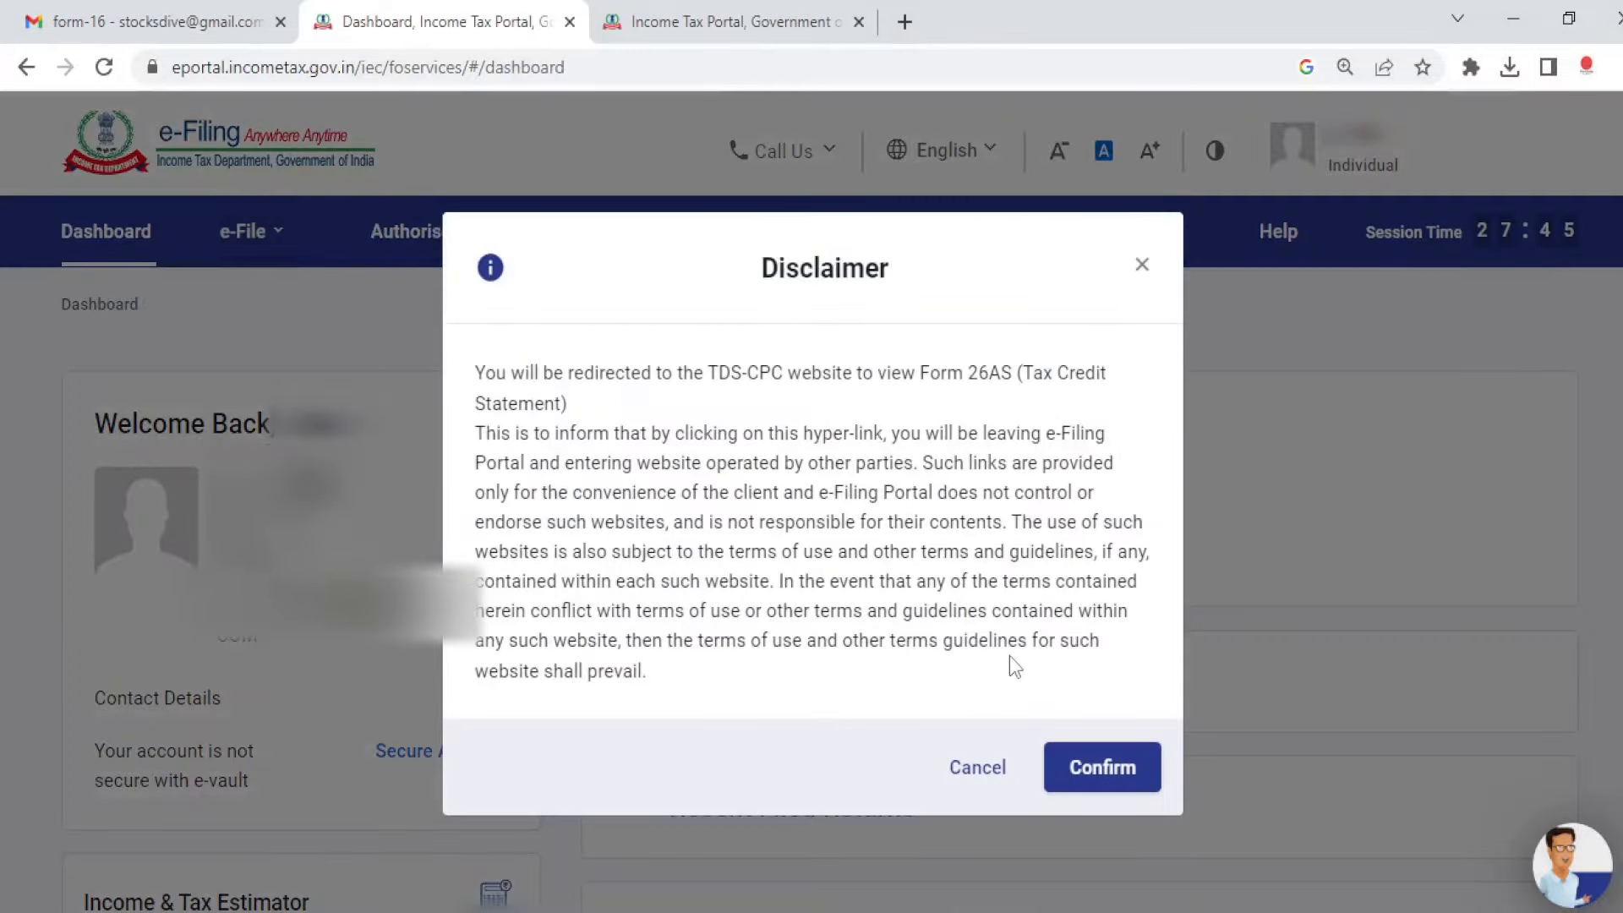
Step: Confirm the redirect to TRACES and agree to accept TRACES-generated Form 16/16A
left_click(1107, 769)
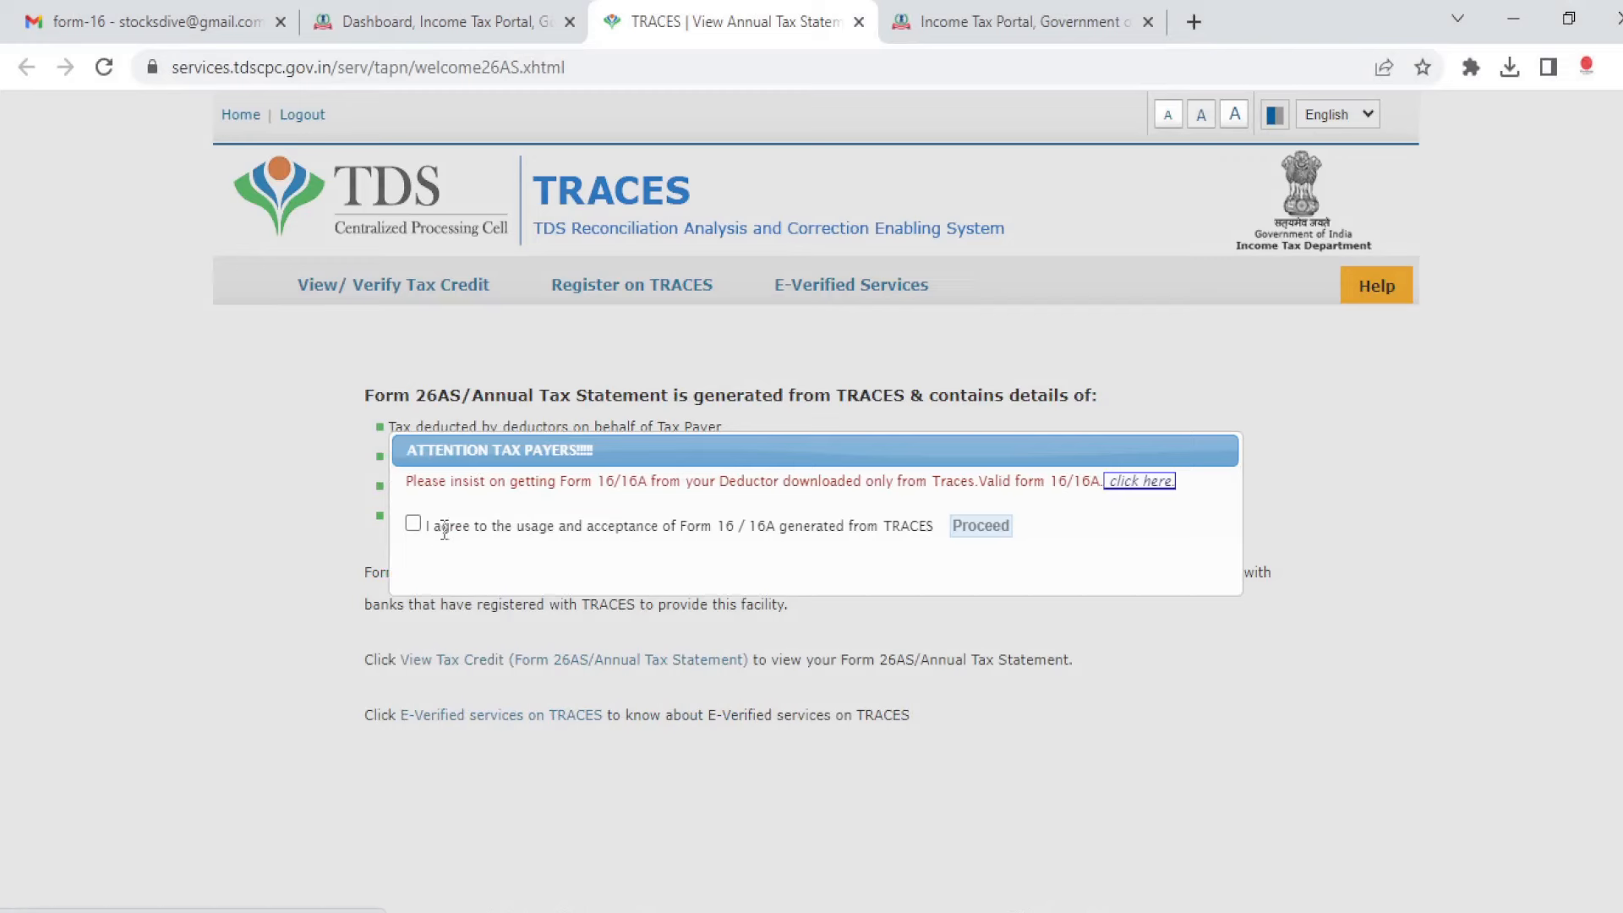
left_click(412, 524)
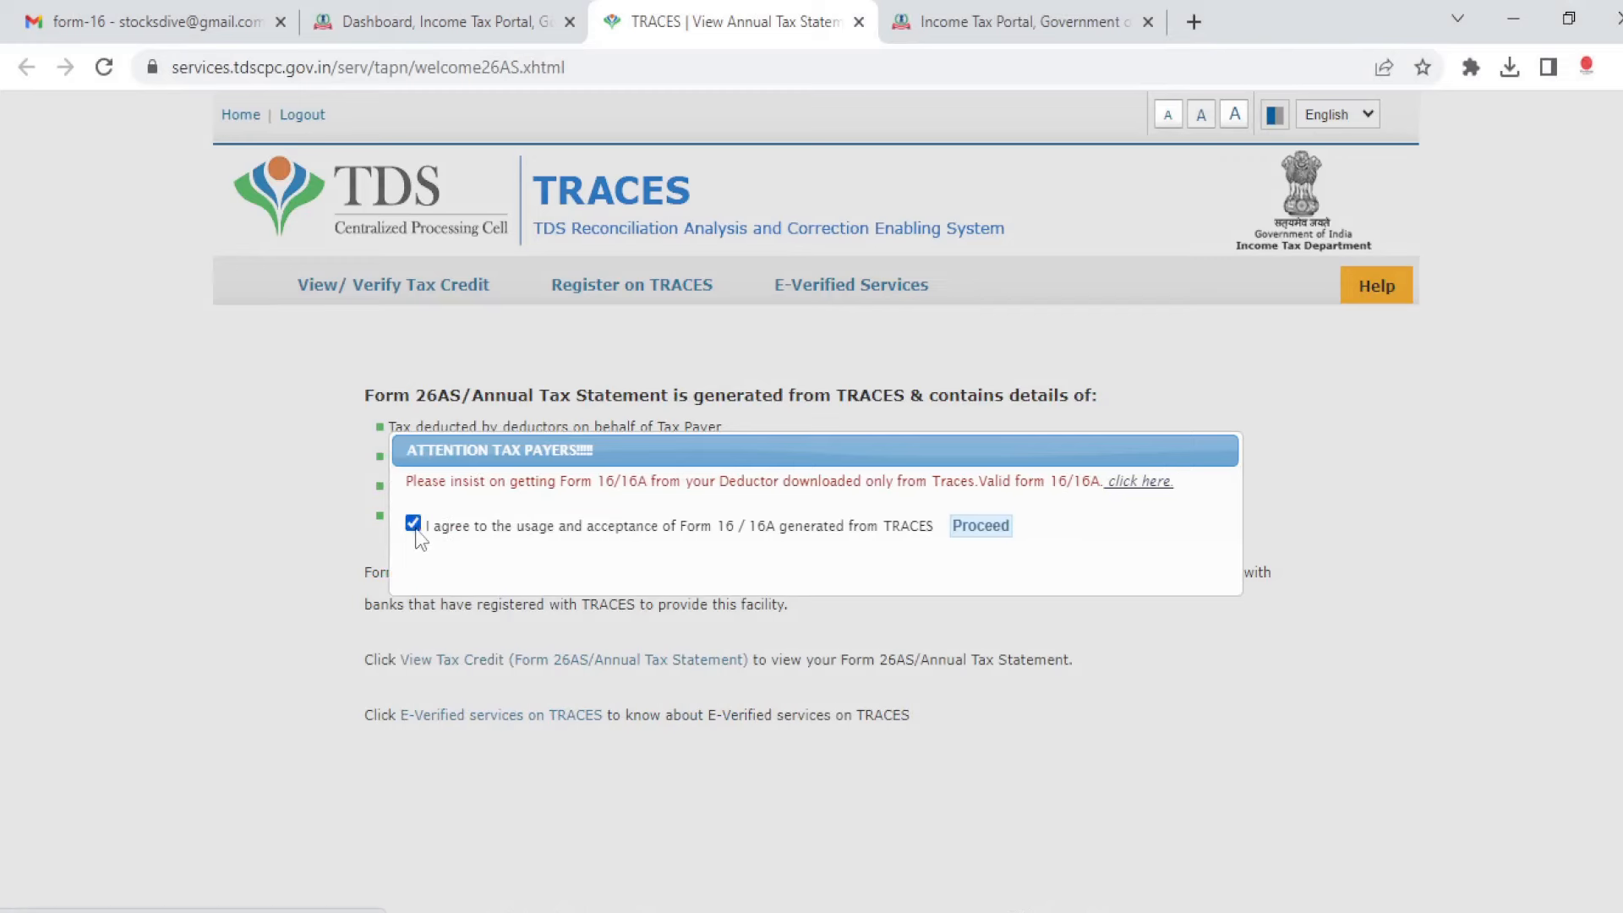
left_click(971, 527)
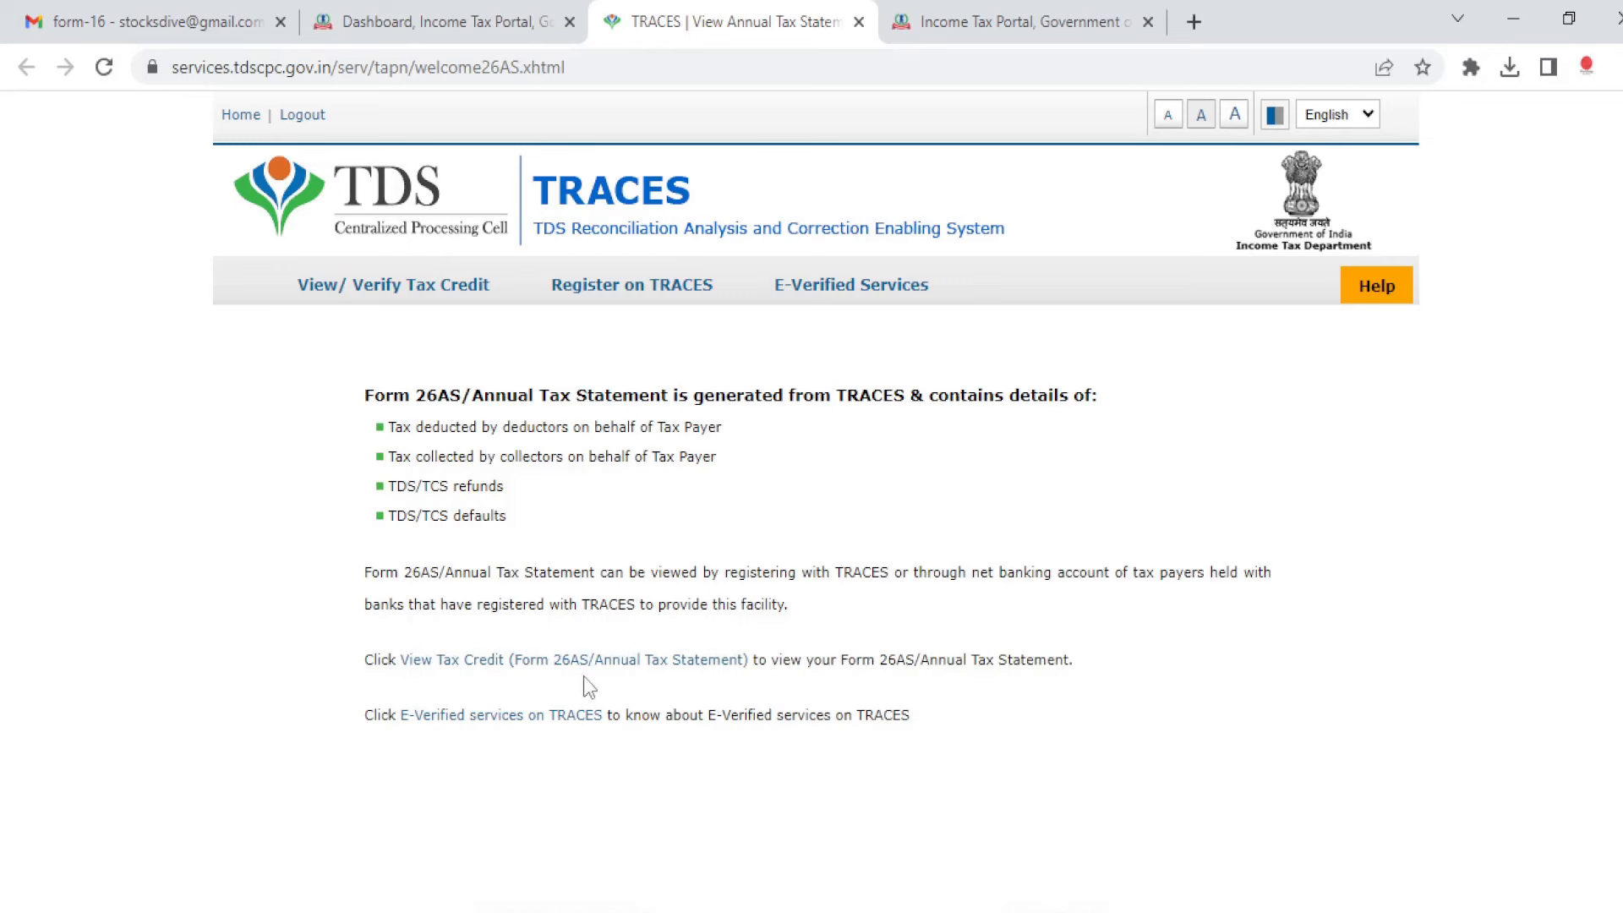
Step: Display the Form 26AS tax credit statement for assessment year 2023-24 in HTML format
left_click(688, 667)
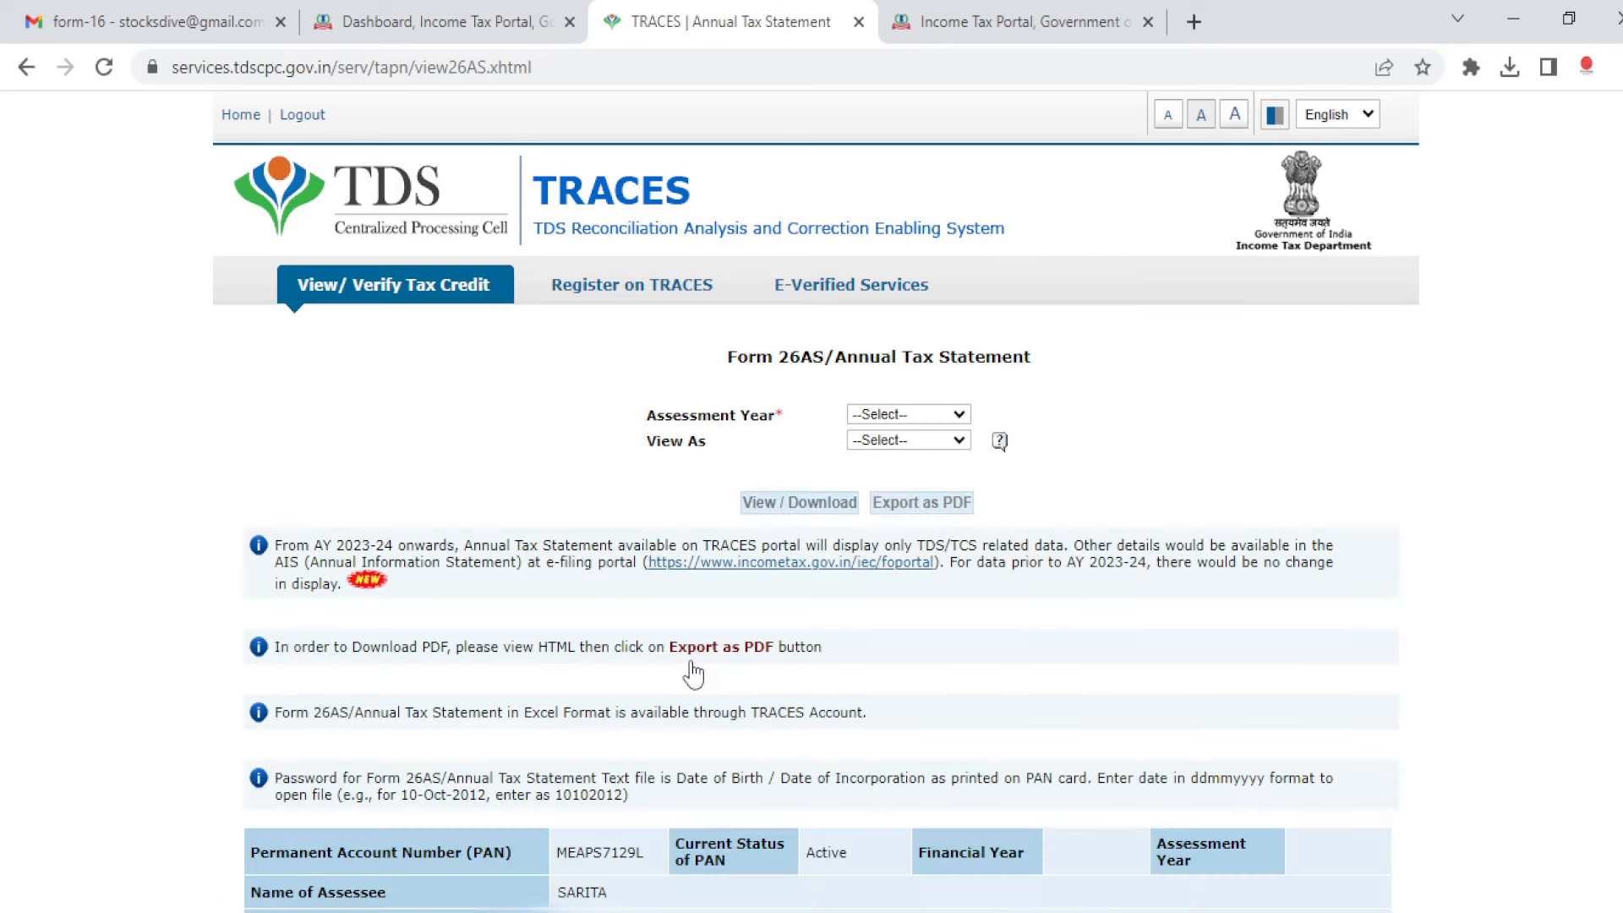
left_click(910, 414)
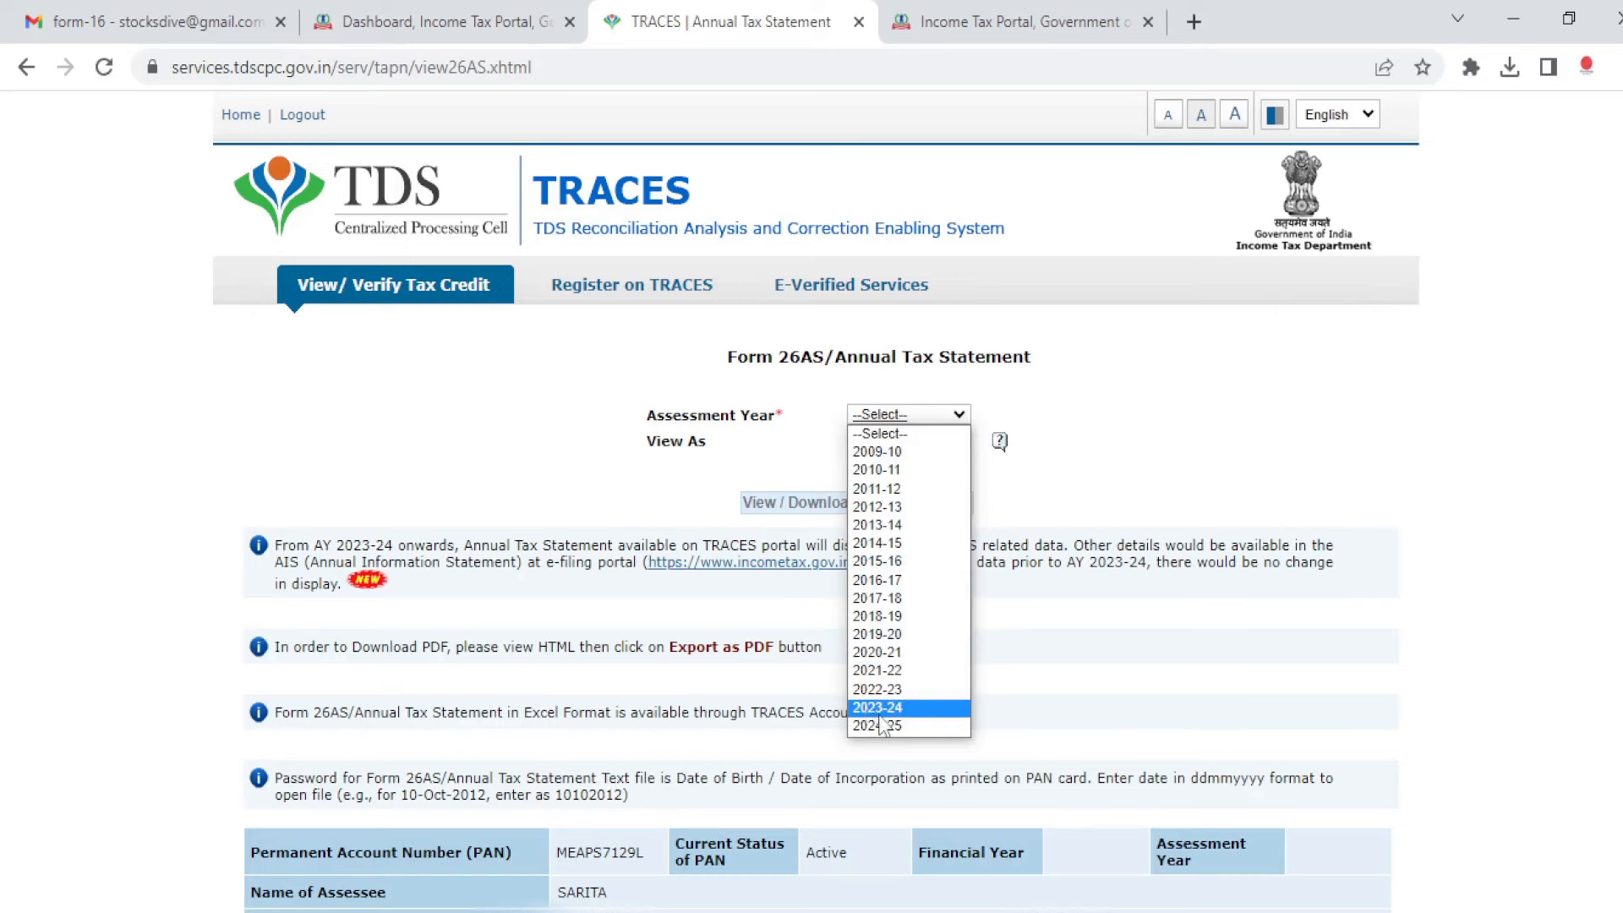
left_click(874, 708)
left_click(905, 442)
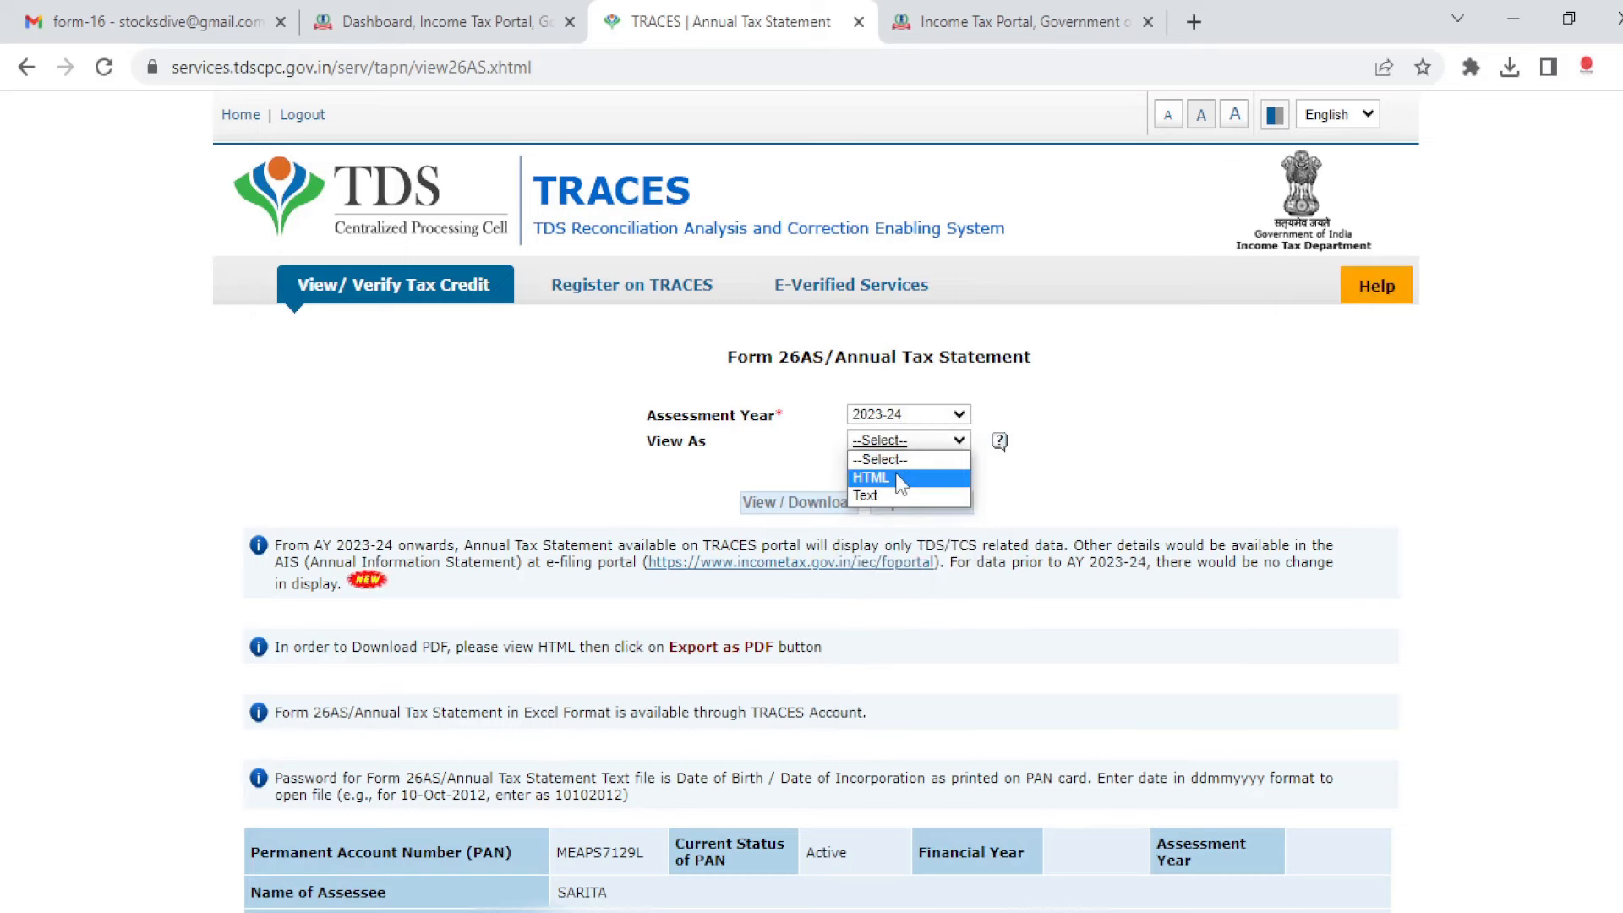
left_click(871, 477)
left_click(803, 502)
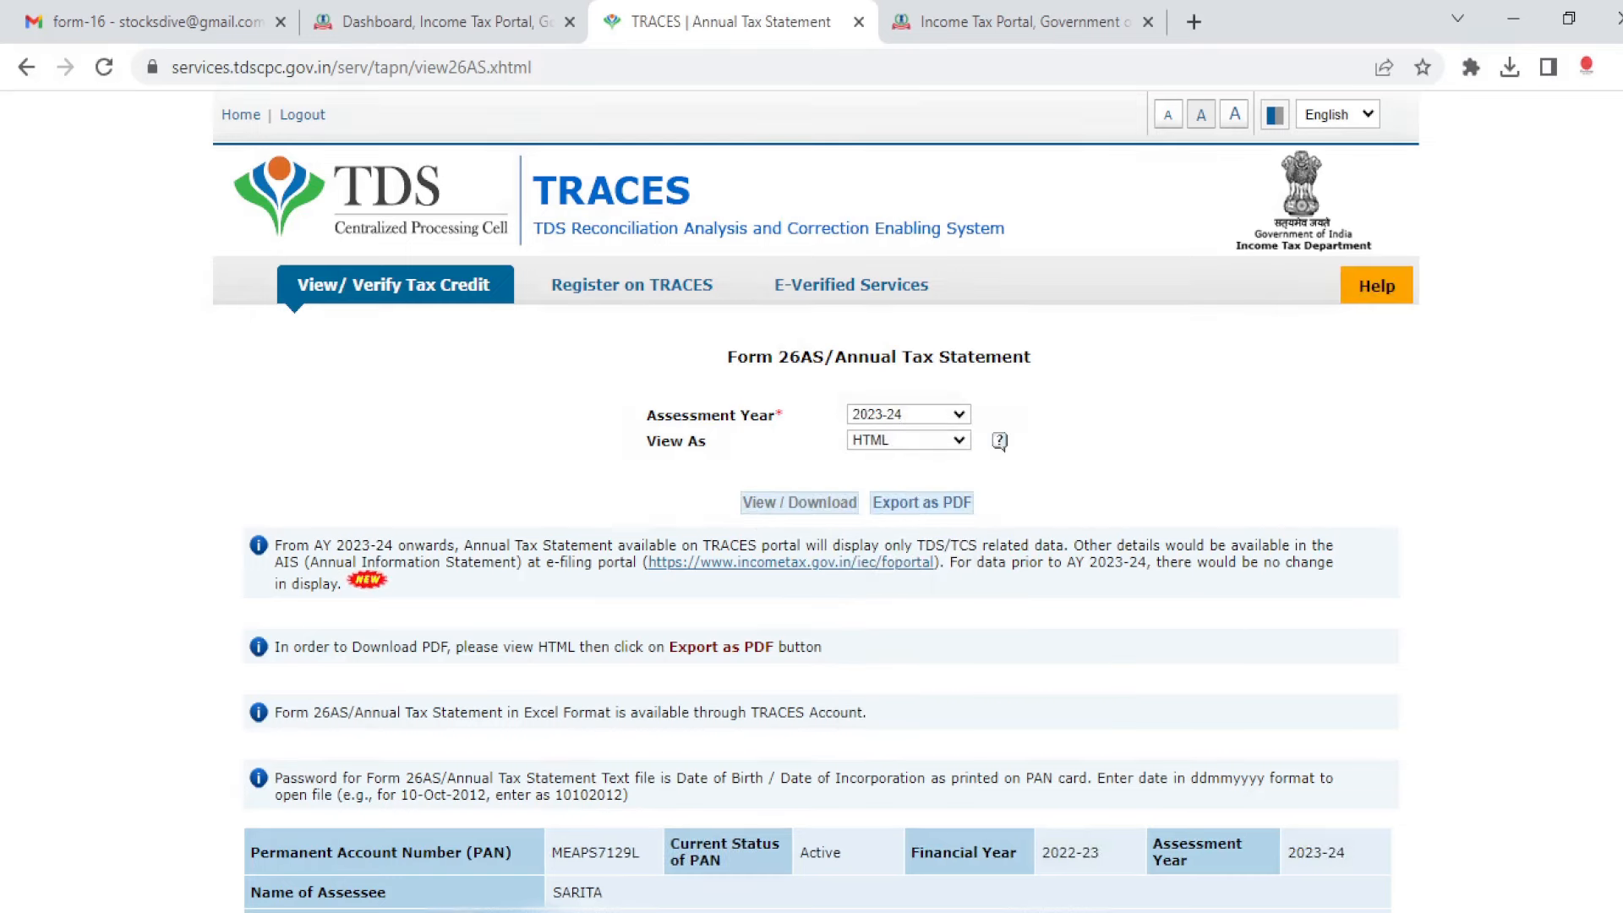
Step: Scroll through the statement's TDS parts, then minimise the browser to the desktop
scroll(818, 502, "down", 17)
scroll(818, 502, "up", 3)
scroll(818, 502, "down", 9)
scroll(818, 502, "up", 10)
scroll(818, 502, "down", 3)
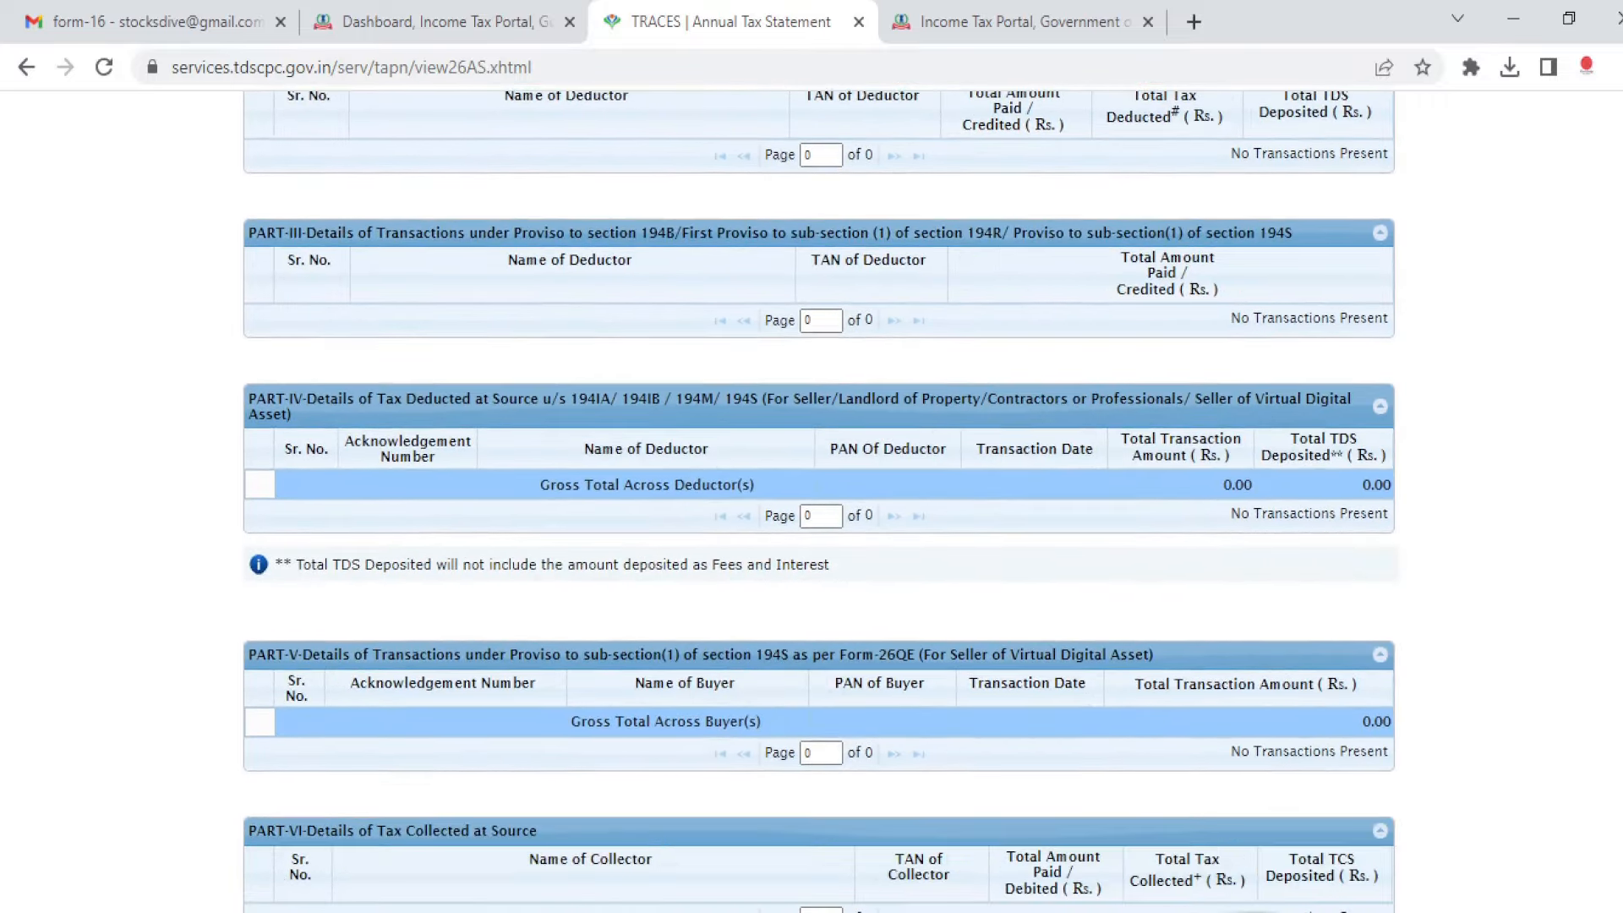
scroll(1618, 562, "up", 2)
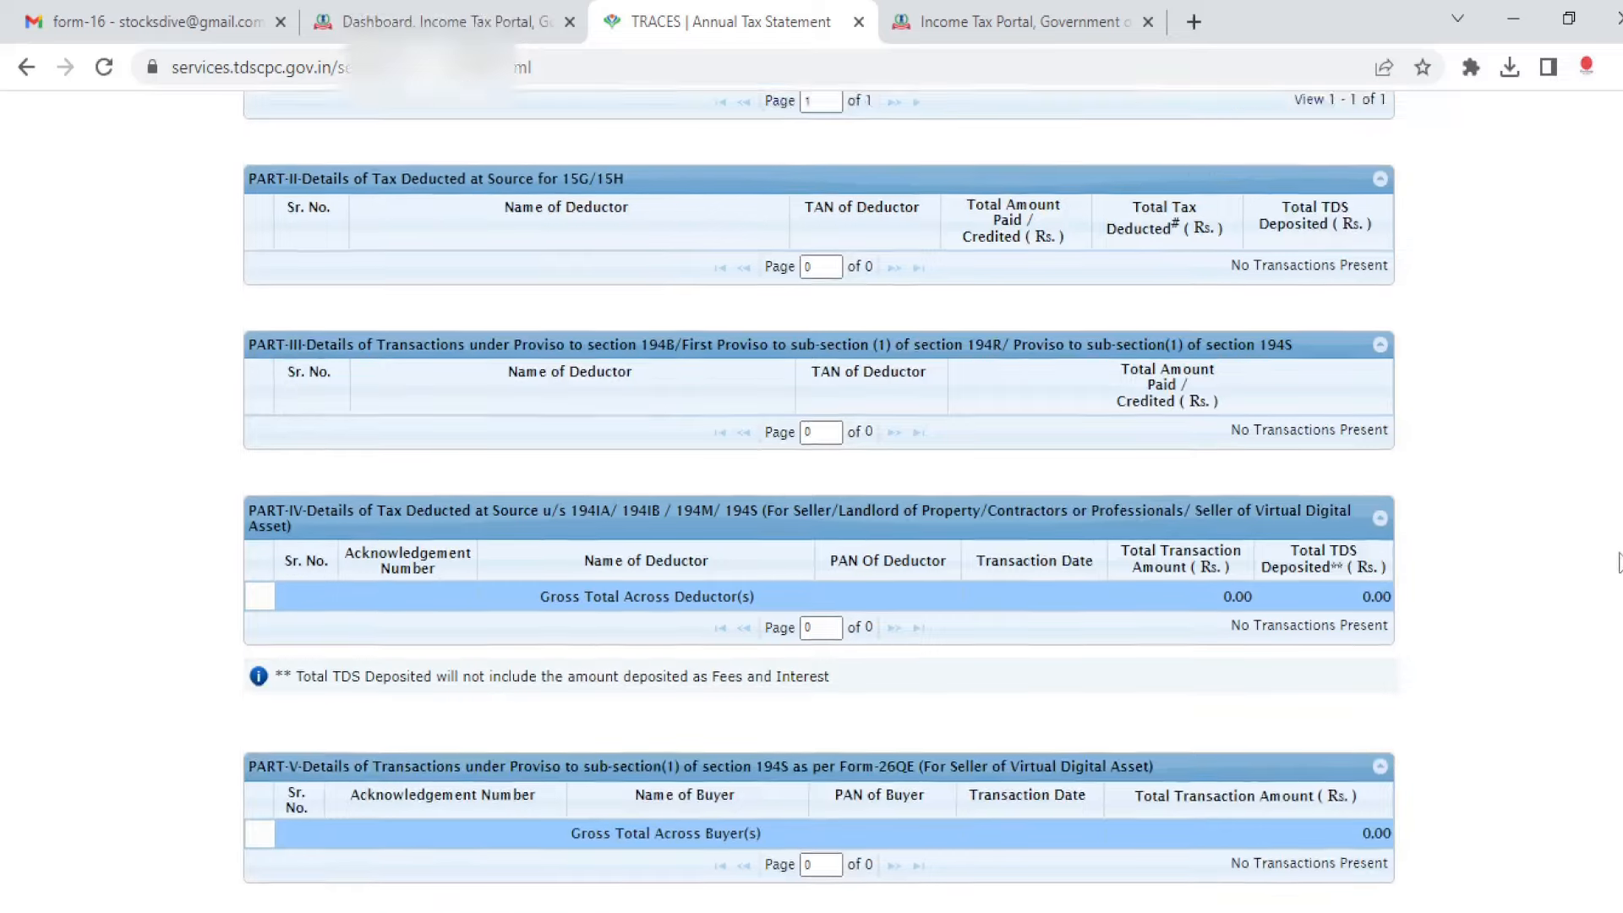
scroll(1619, 562, "up", 3)
scroll(892, 558, "down", 3)
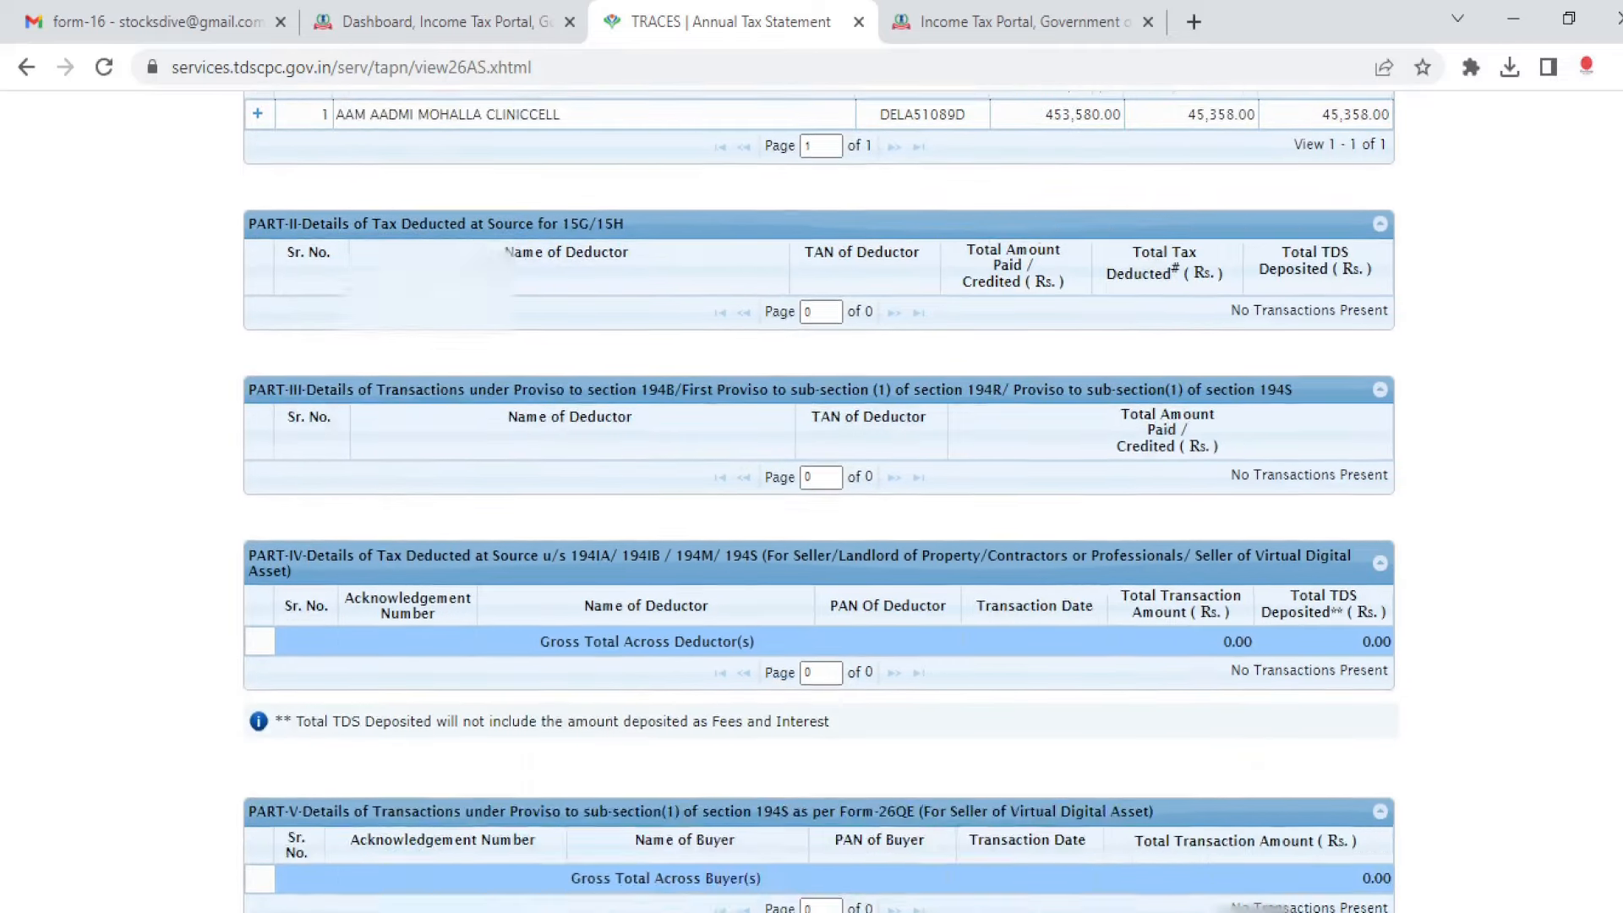
scroll(818, 502, "down", 3)
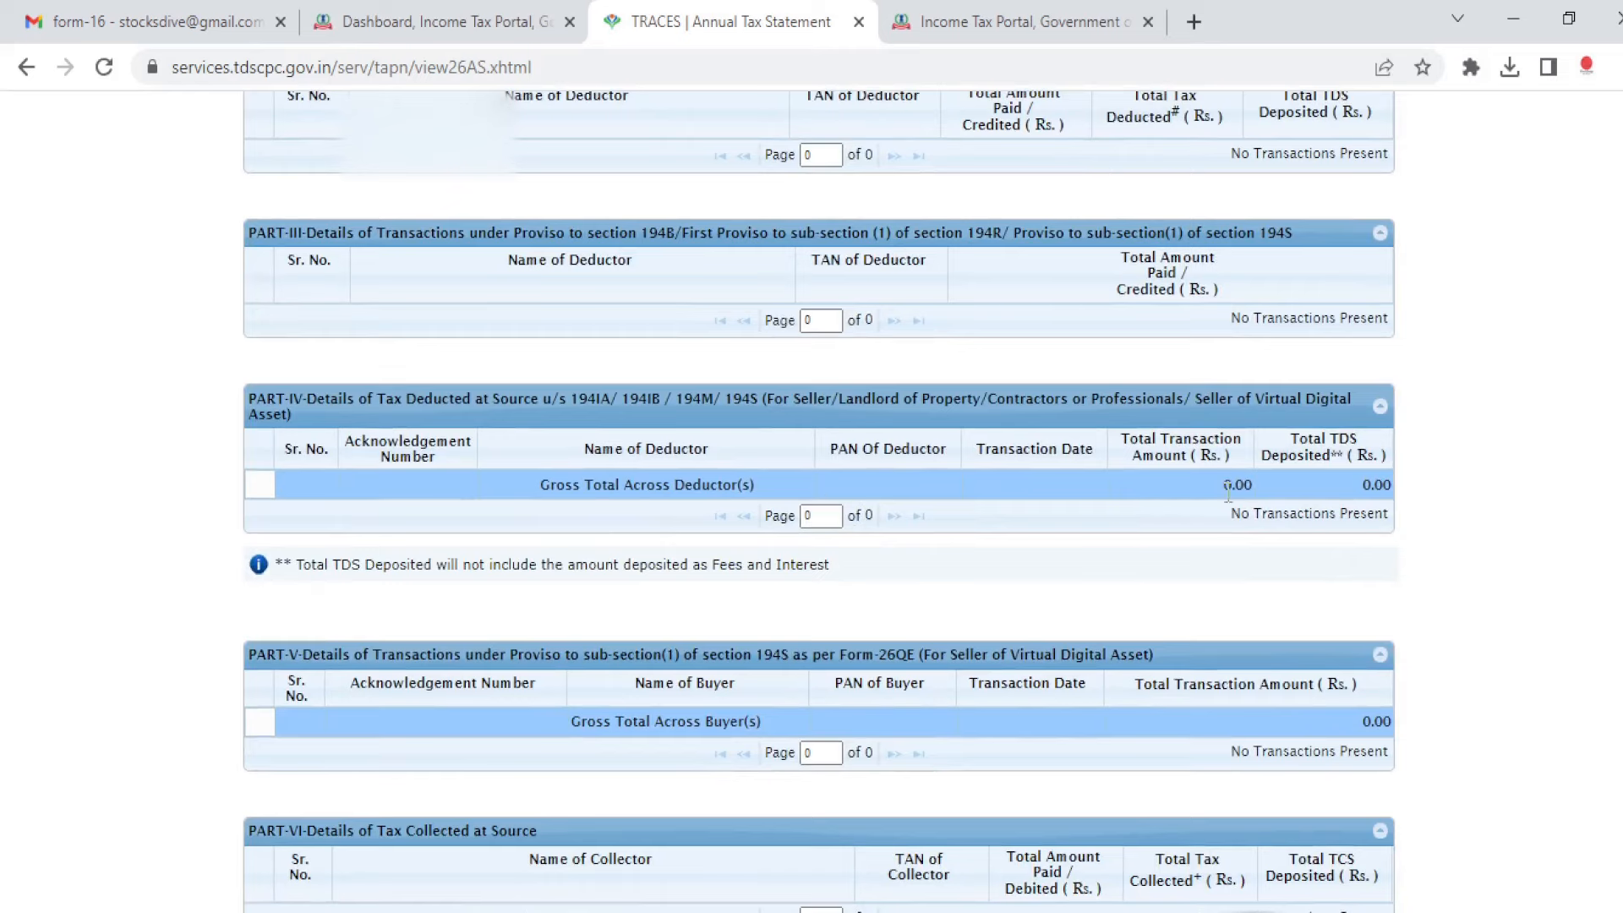
key("super+d")
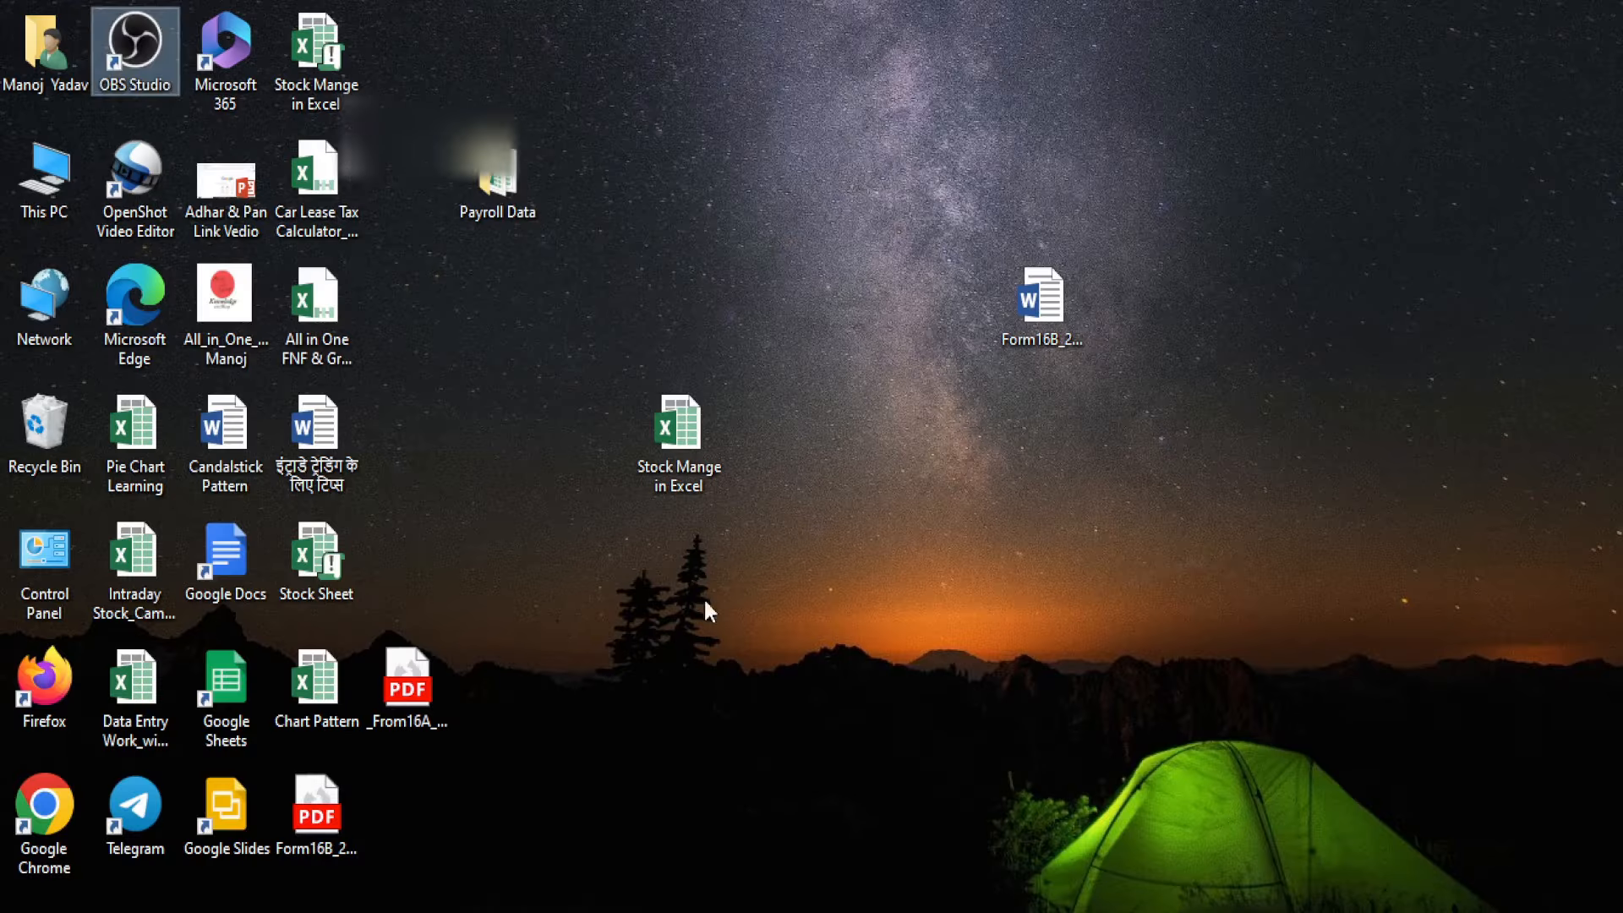
Step: Open _From16A_2021.pdf from the desktop in Firefox, declining the default-browser prompt
left_click(409, 705)
double_click(409, 703)
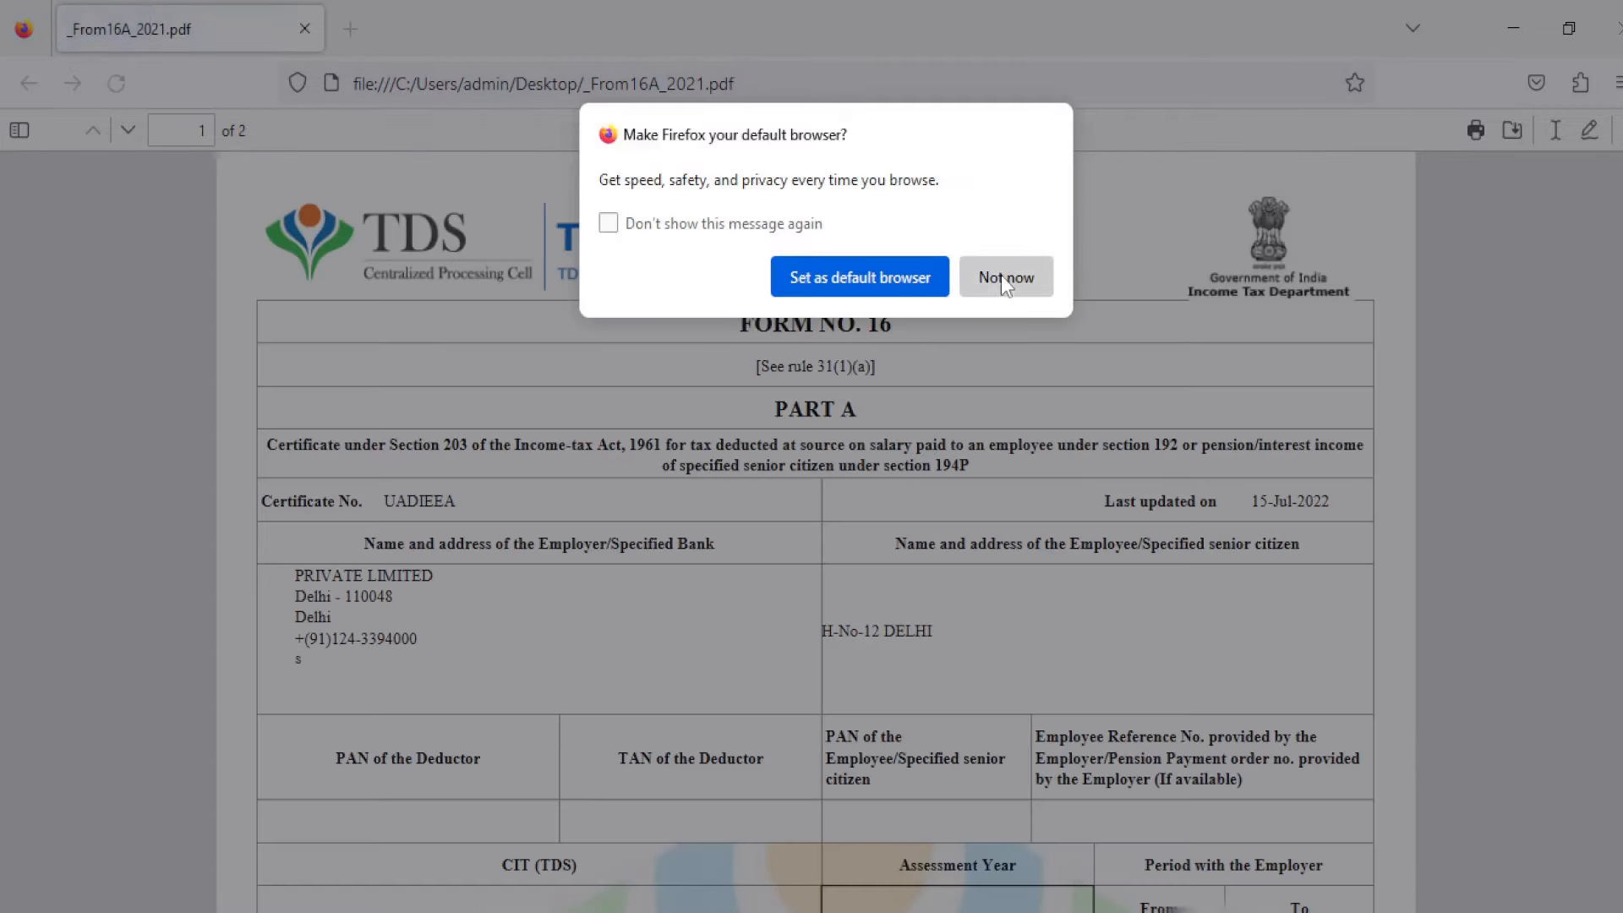
left_click(1003, 277)
Step: Read both pages (536897.00 paid, 0.00 tax deducted for AY 2022-23), then close the PDF
scroll(815, 533, "down", 7)
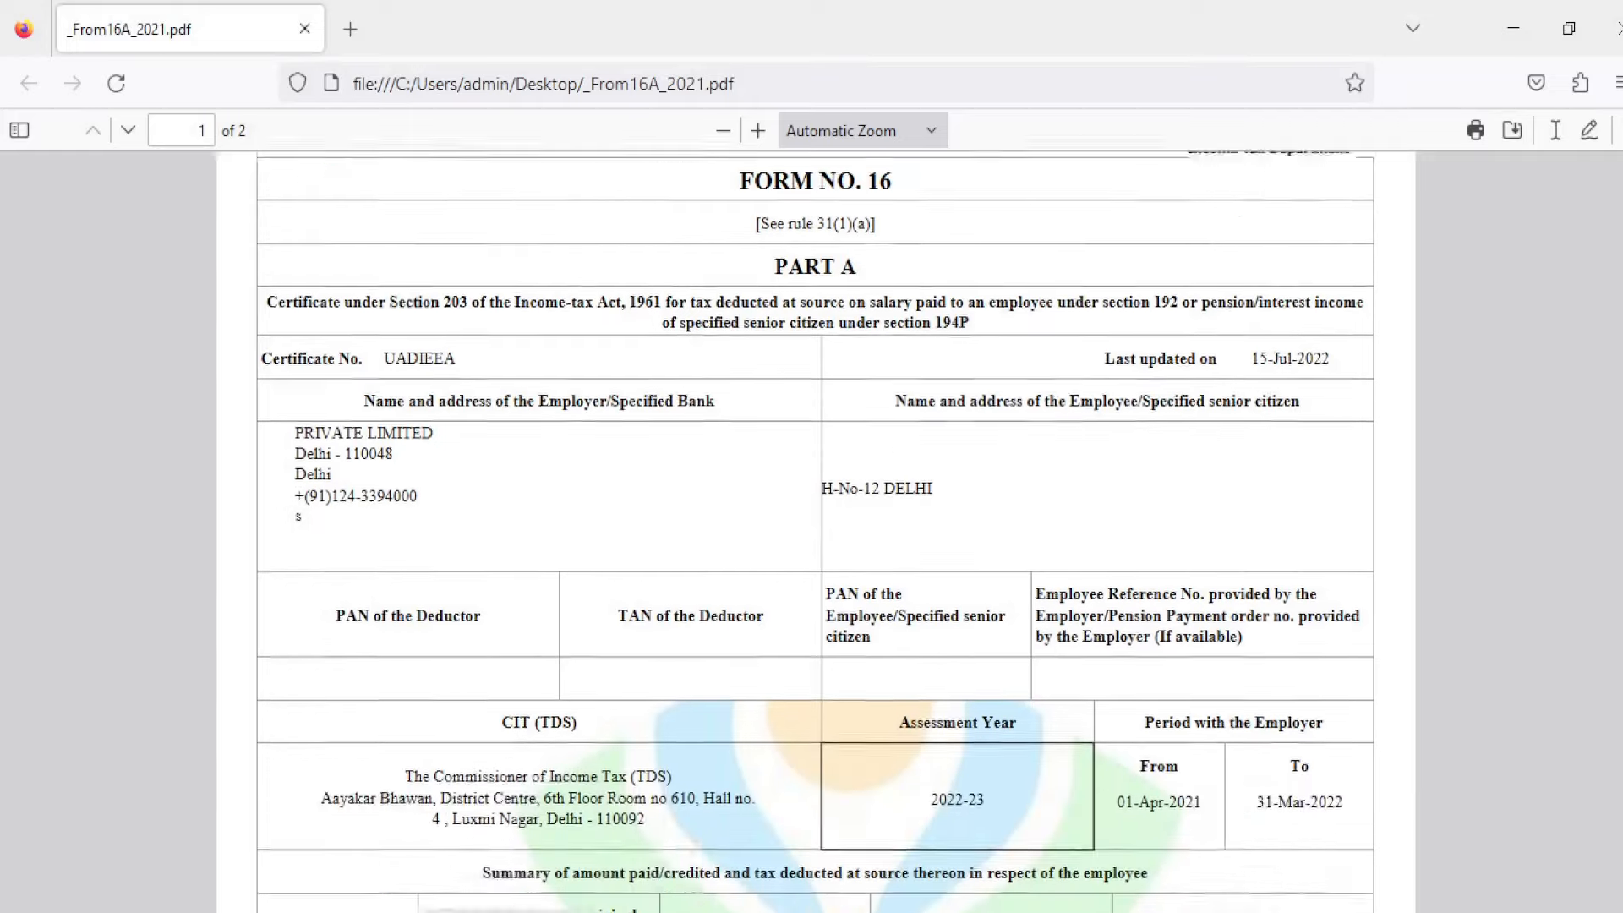
scroll(815, 532, "down", 1)
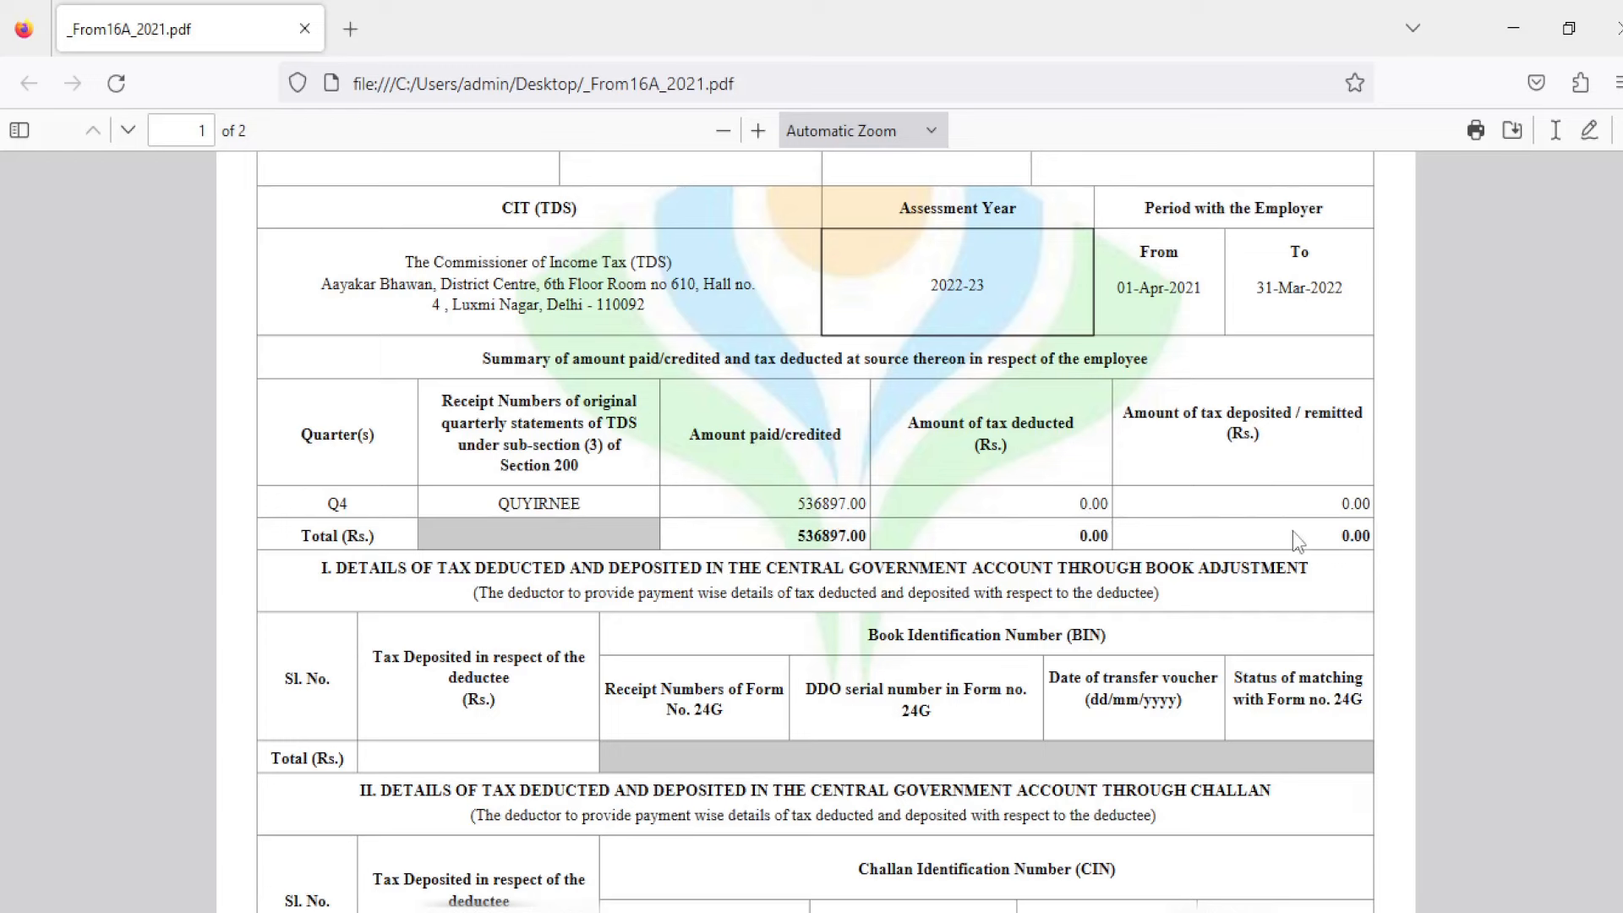
scroll(814, 531, "down", 6)
scroll(815, 531, "up", 3)
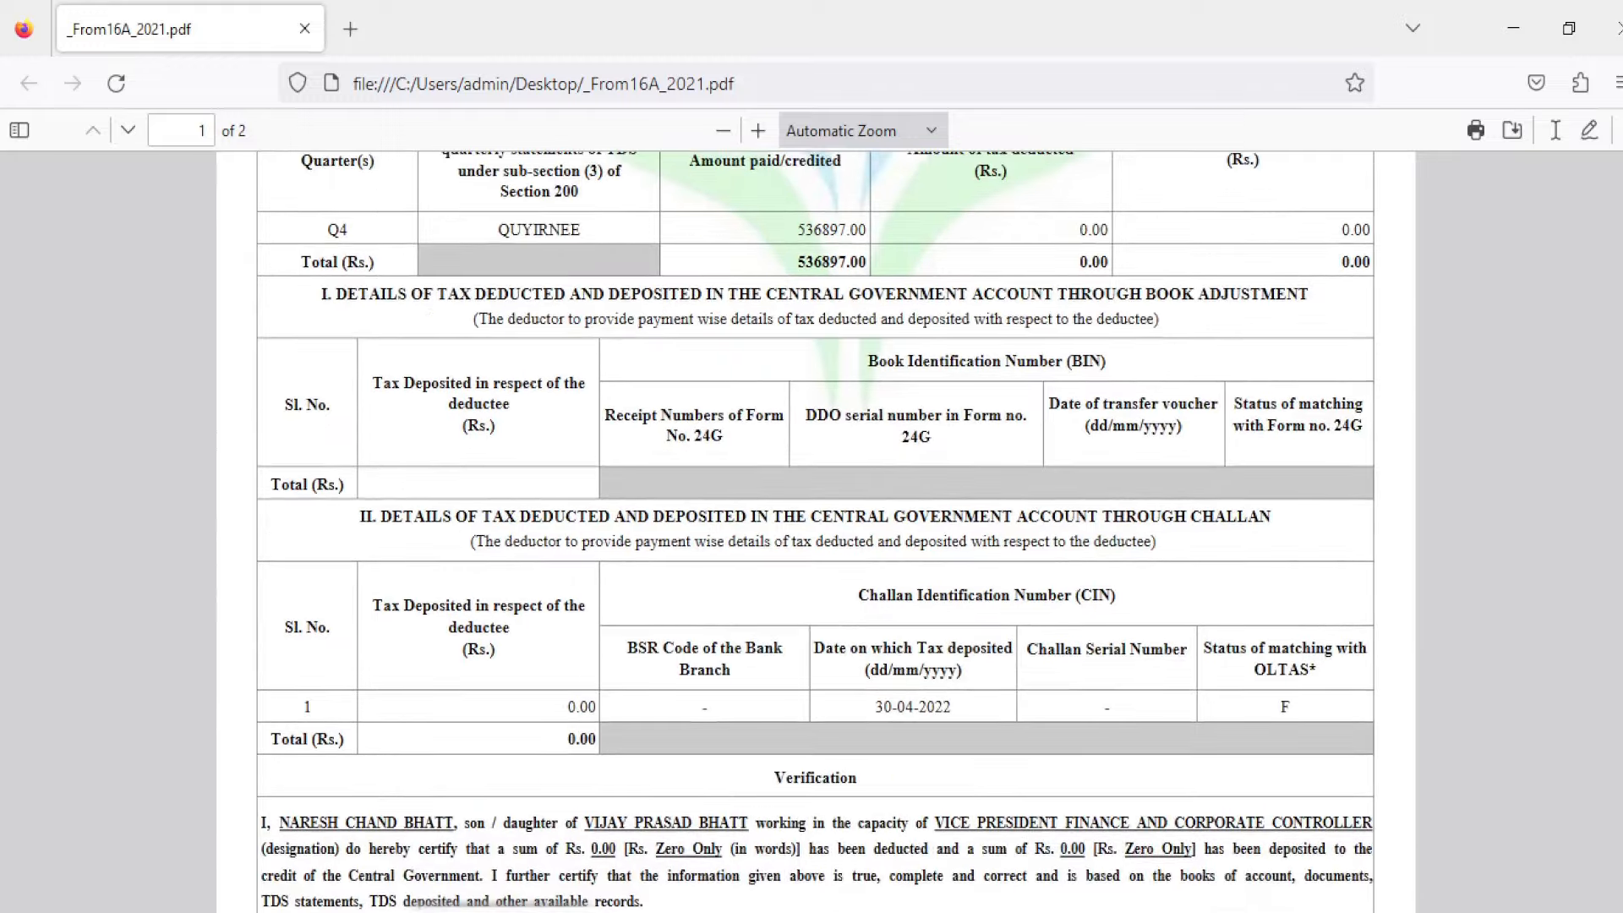
scroll(1563, 578, "up", 2)
scroll(815, 531, "down", 18)
scroll(815, 531, "up", 20)
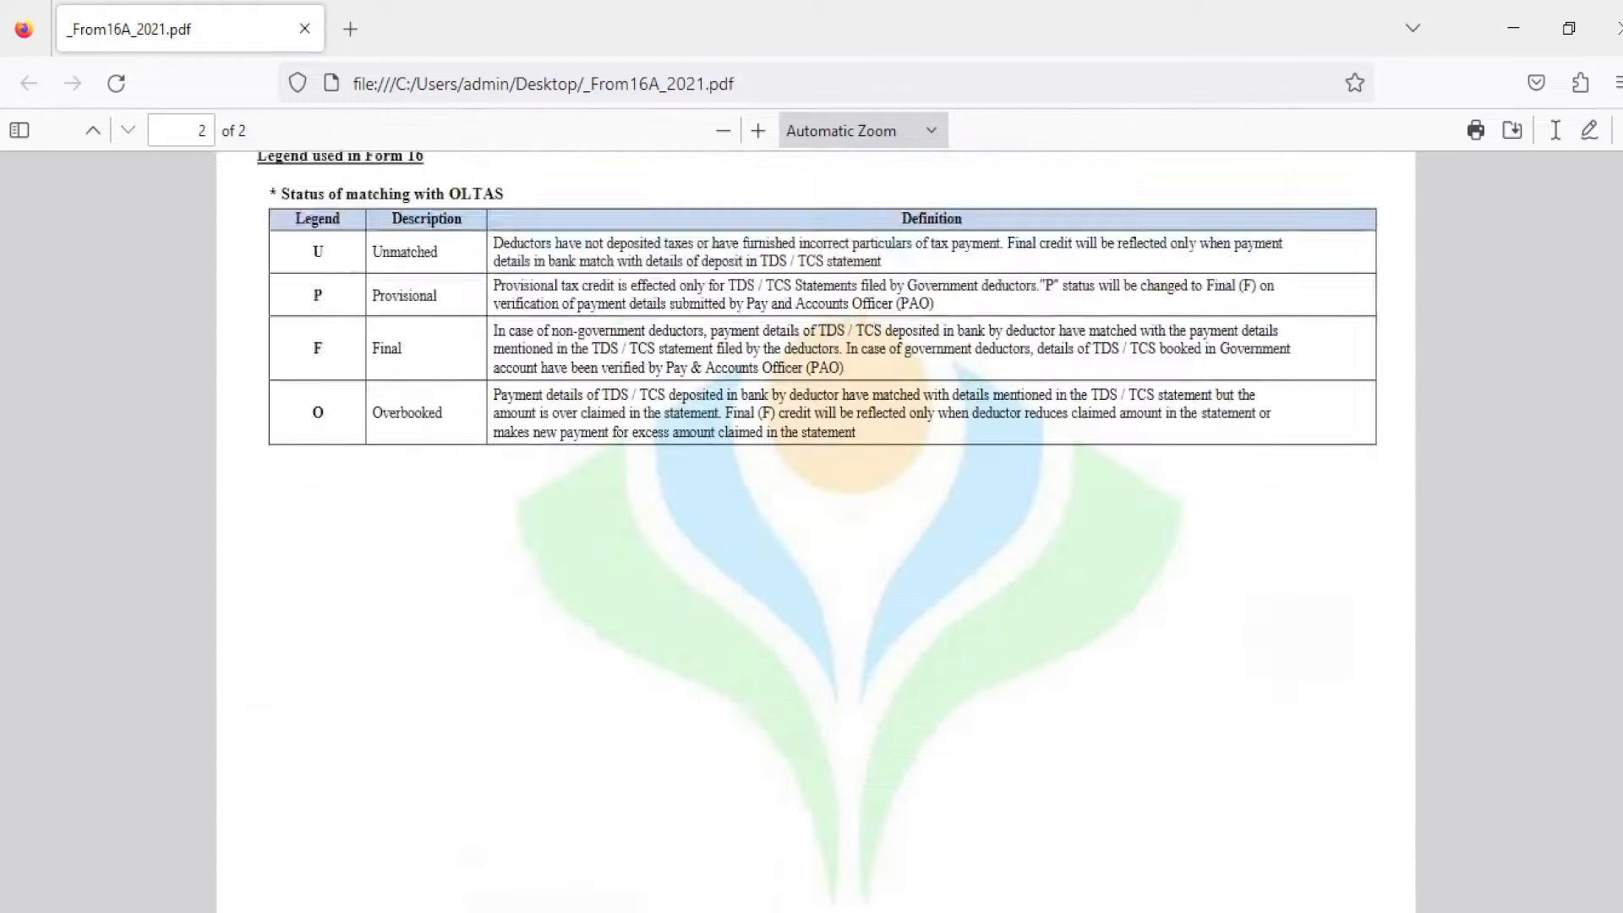
left_click(1618, 28)
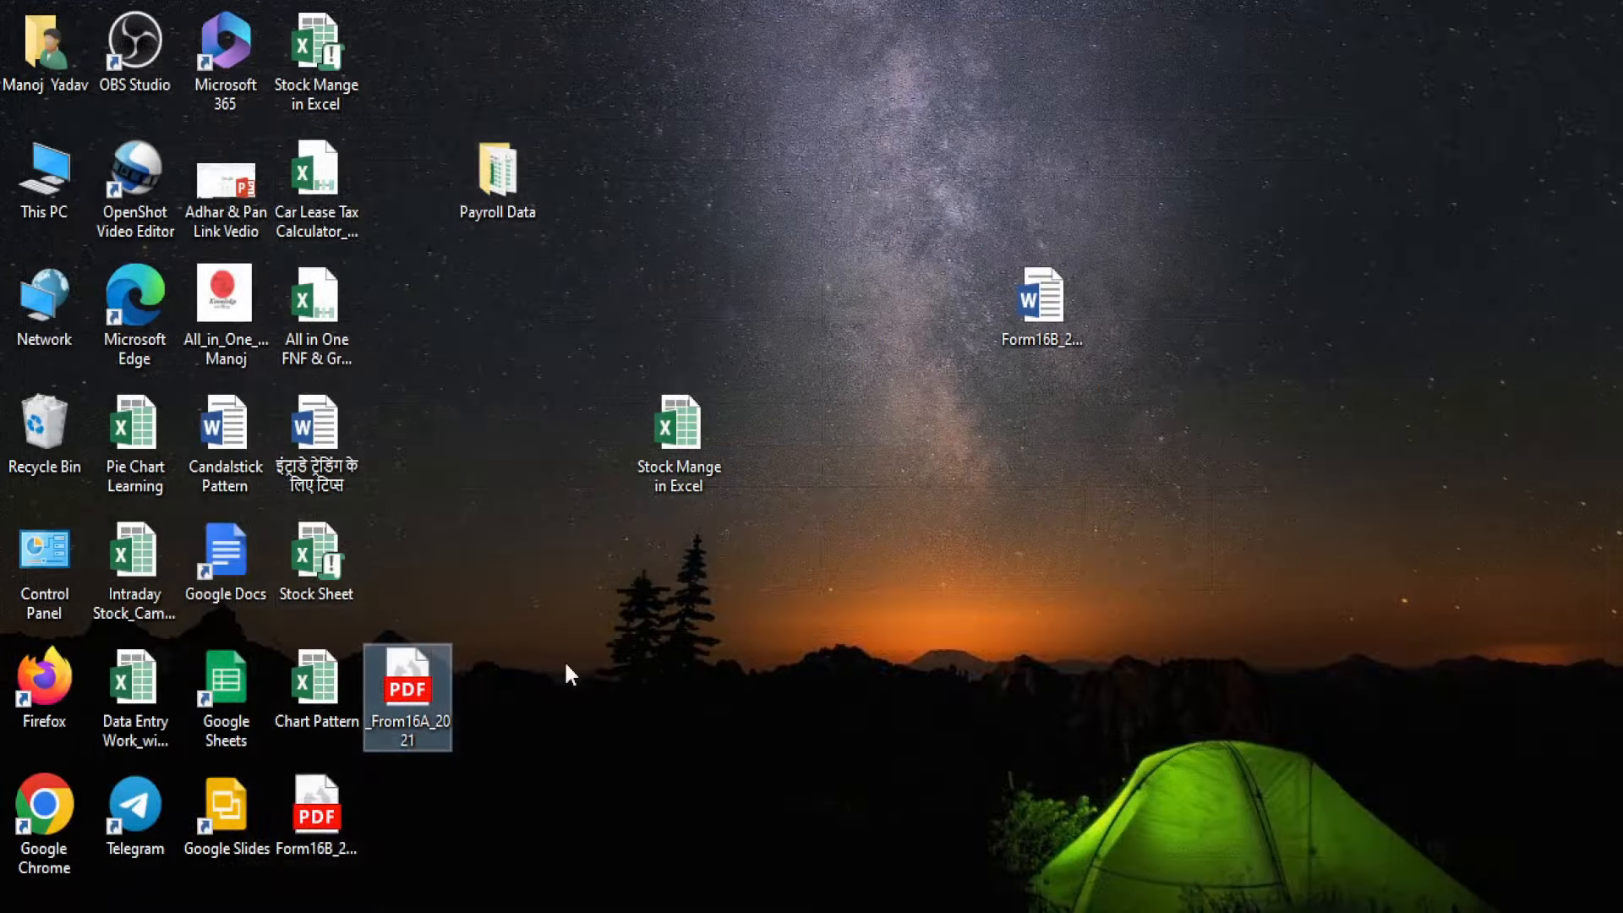
Step: Open Form16B_2021.pdf in Firefox and scroll through its 536897.00 gross salary details
double_click(325, 837)
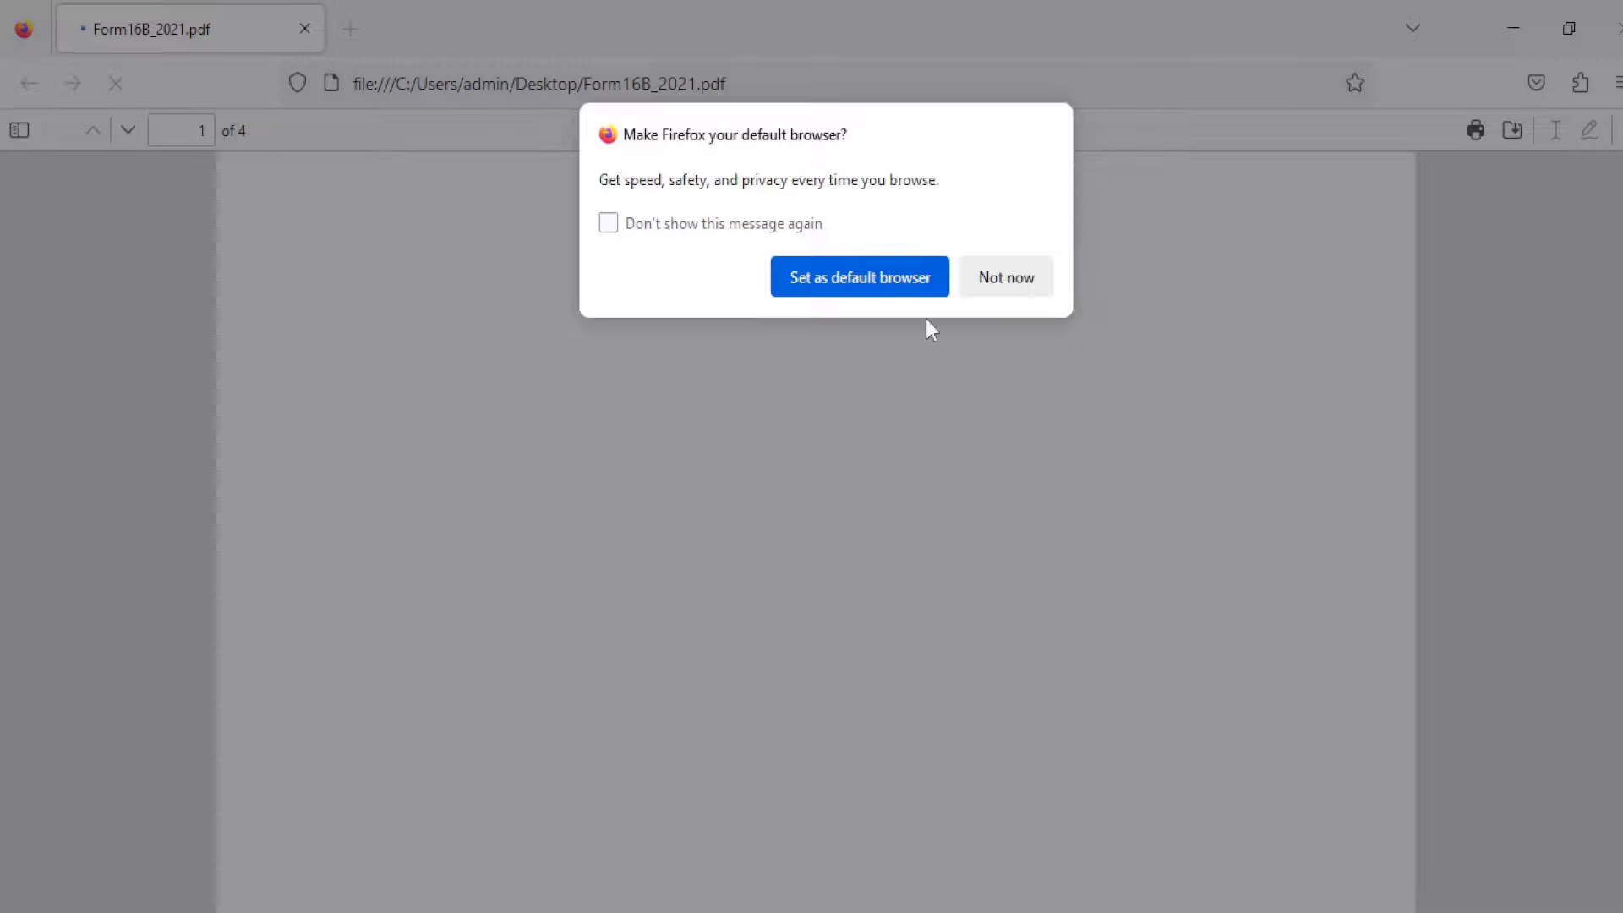
left_click(1003, 276)
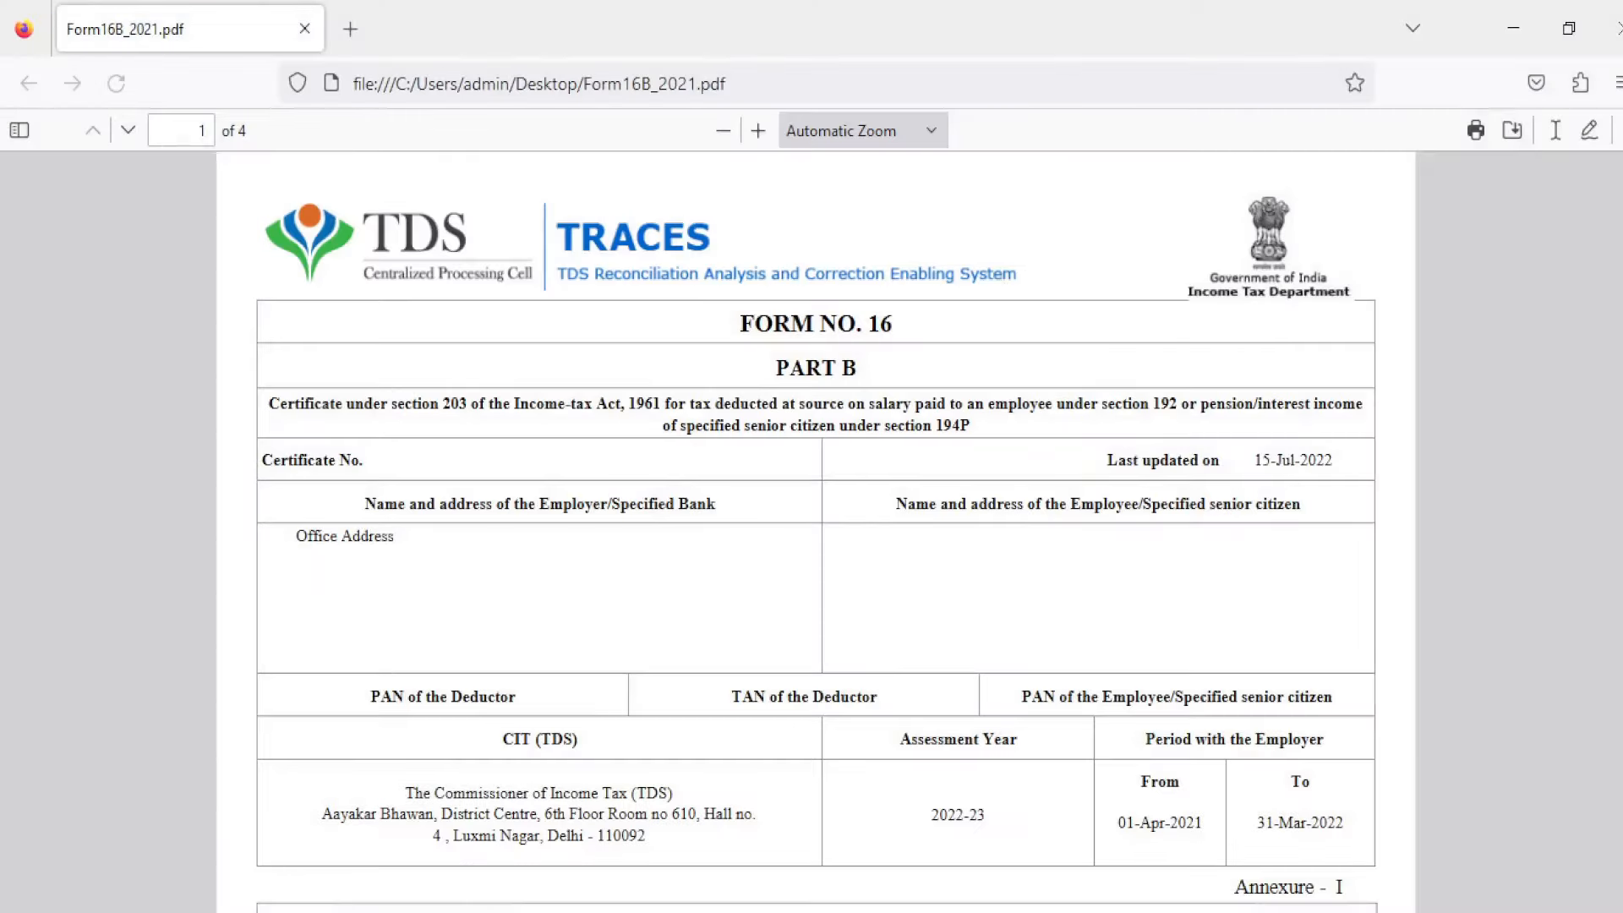
scroll(1003, 276, "down", 3)
scroll(816, 531, "down", 5)
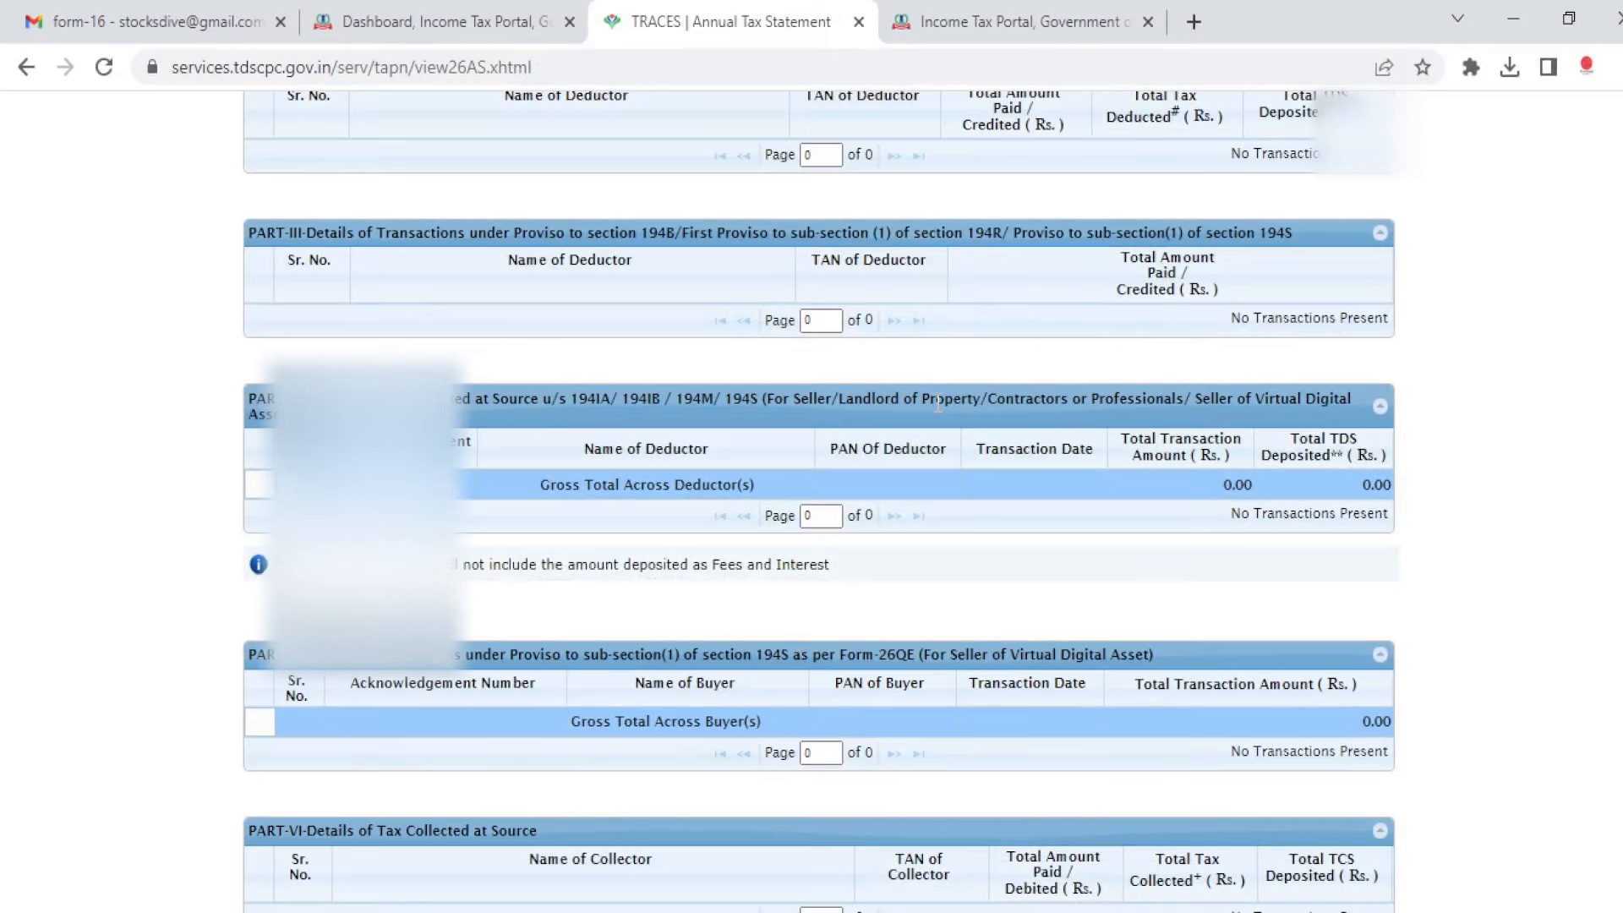
Step: Close the TRACES tab and start an online income tax return for assessment year 2023-24
left_click(858, 21)
mouse_move(282, 251)
mouse_move(318, 320)
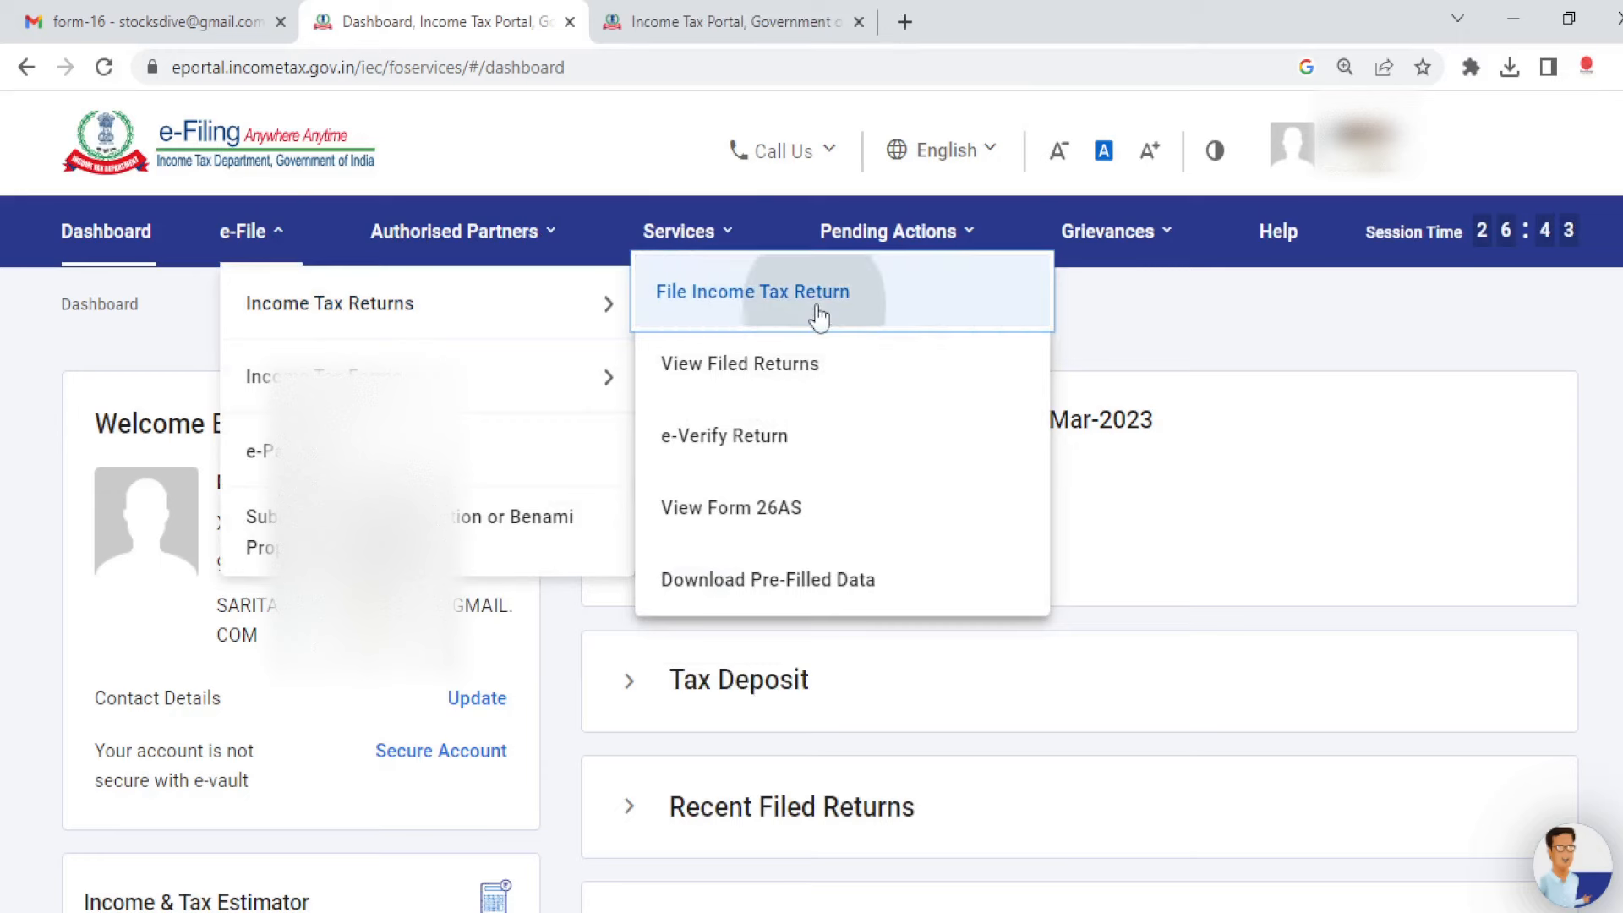
left_click(765, 311)
left_click(237, 567)
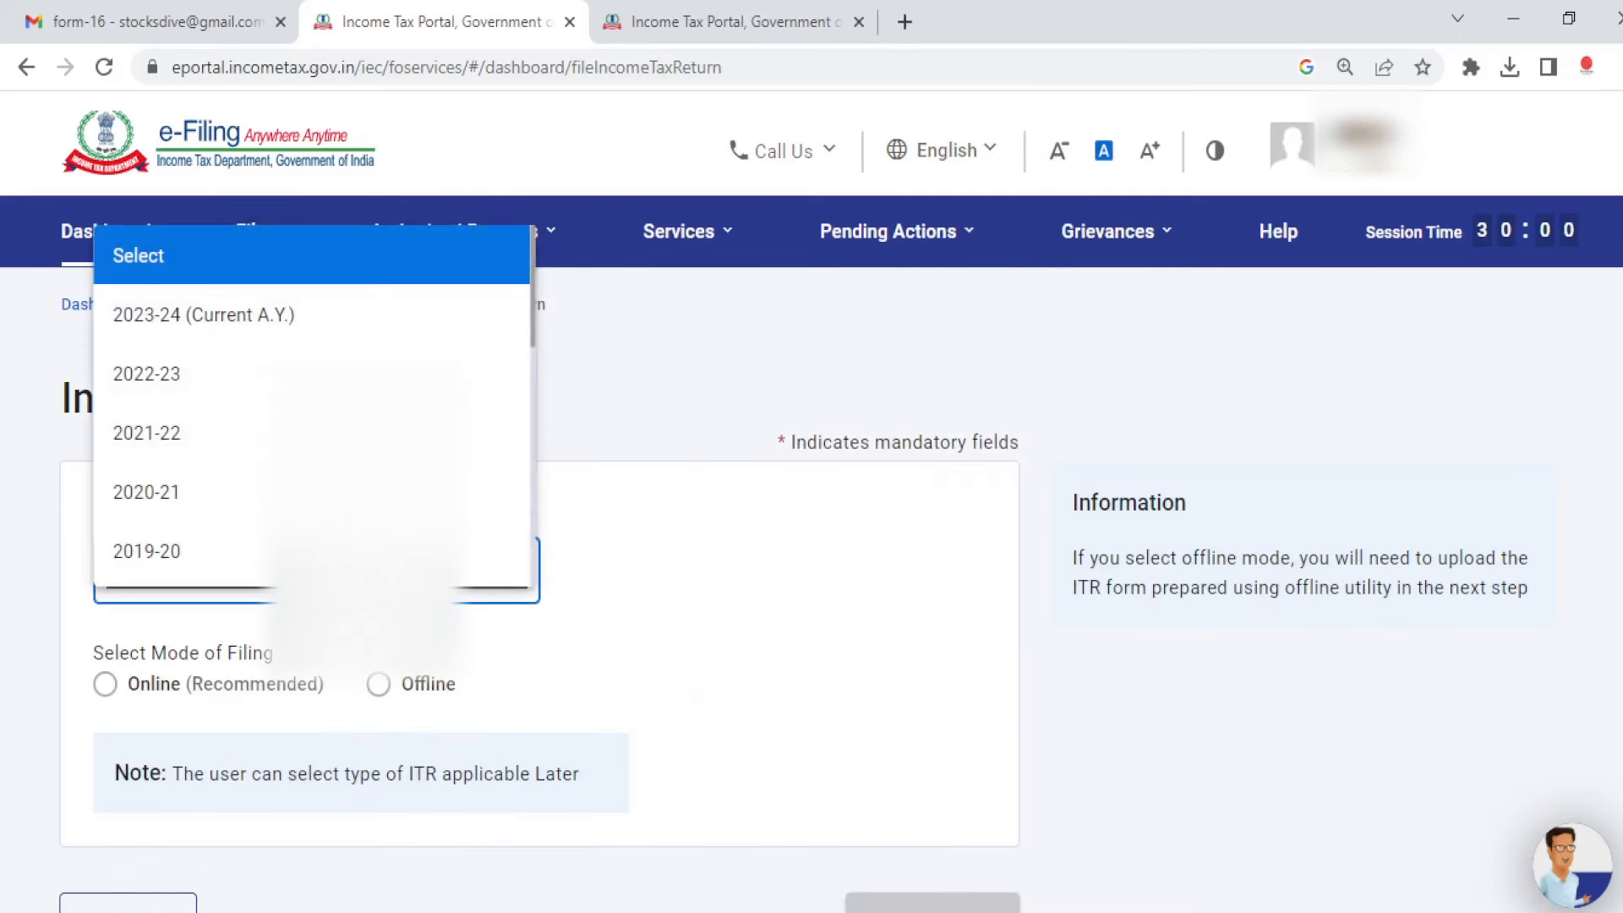
left_click(236, 312)
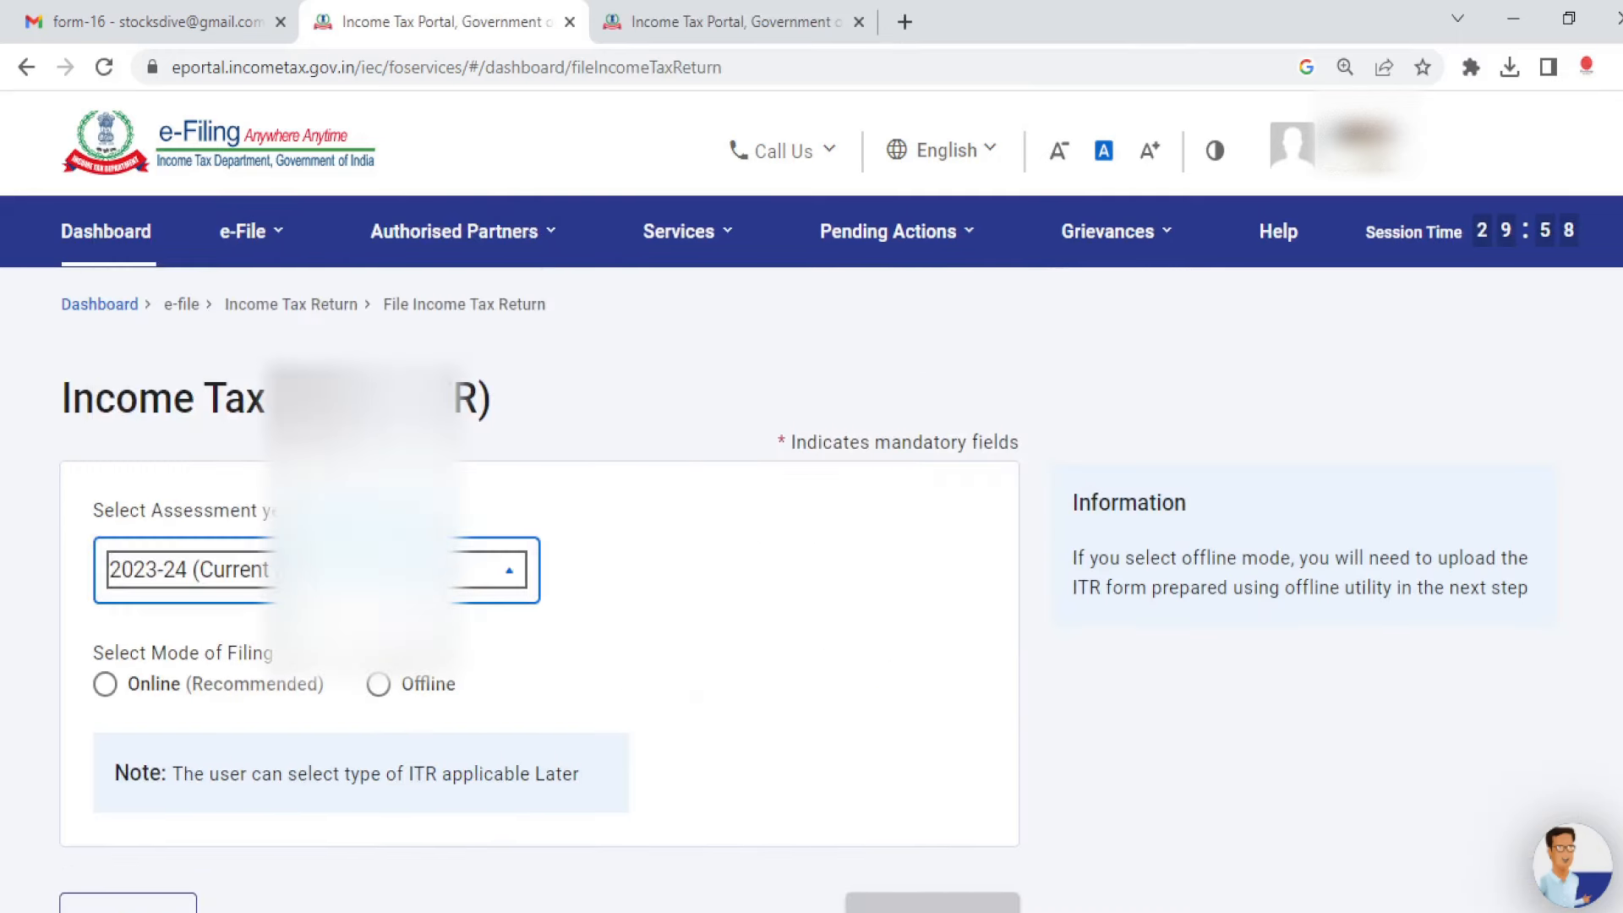
scroll(540, 507, "down", 3)
left_click(105, 425)
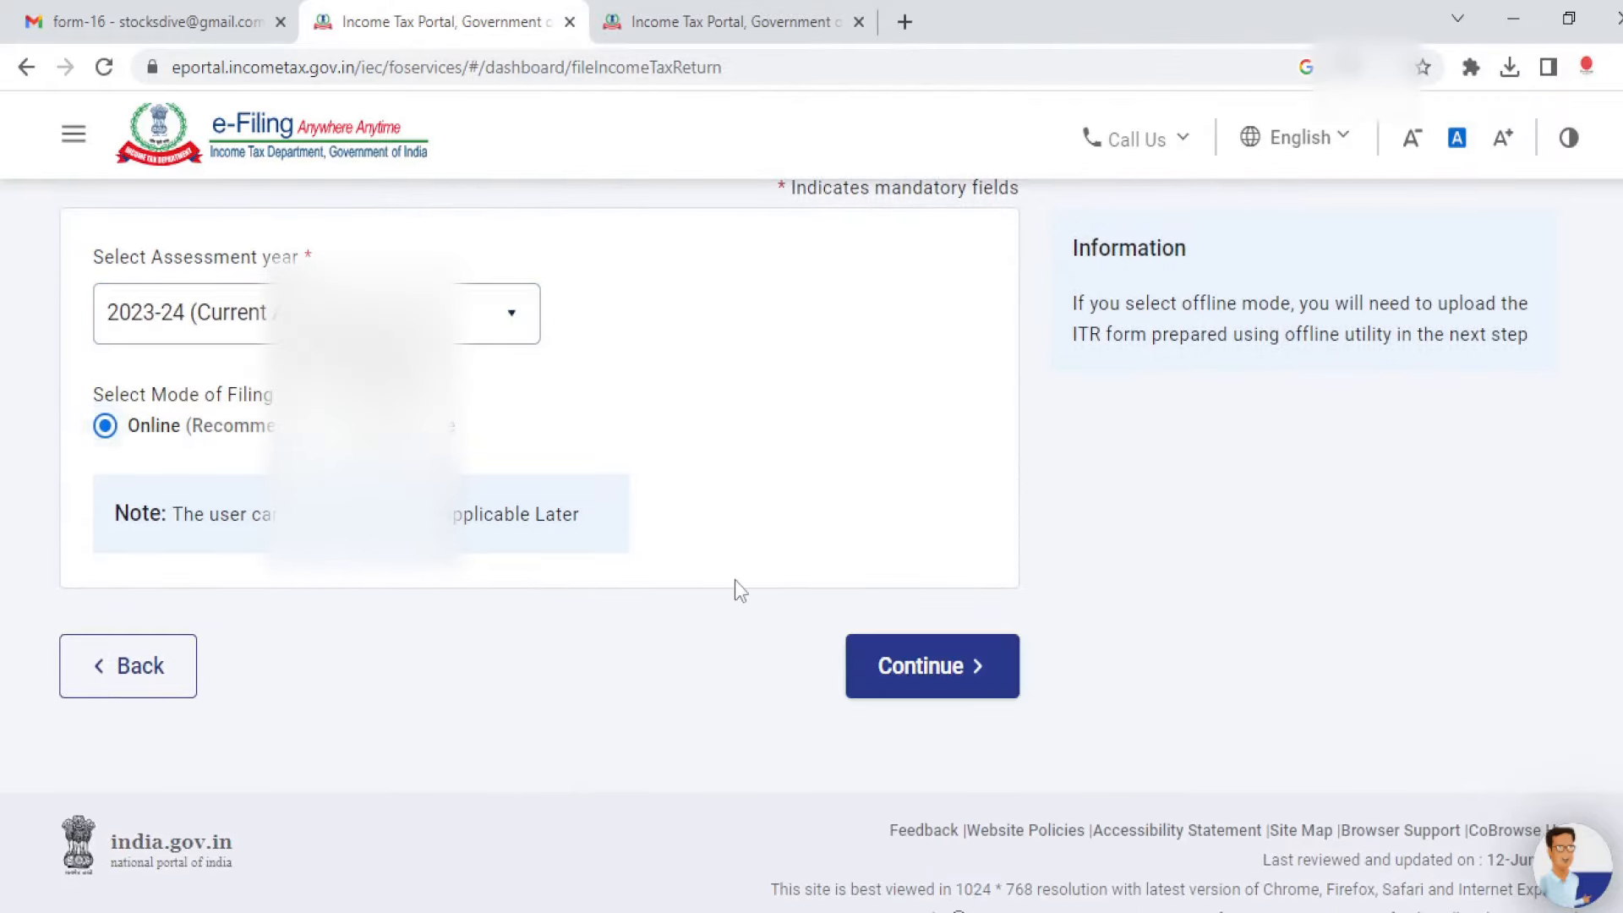
left_click(905, 674)
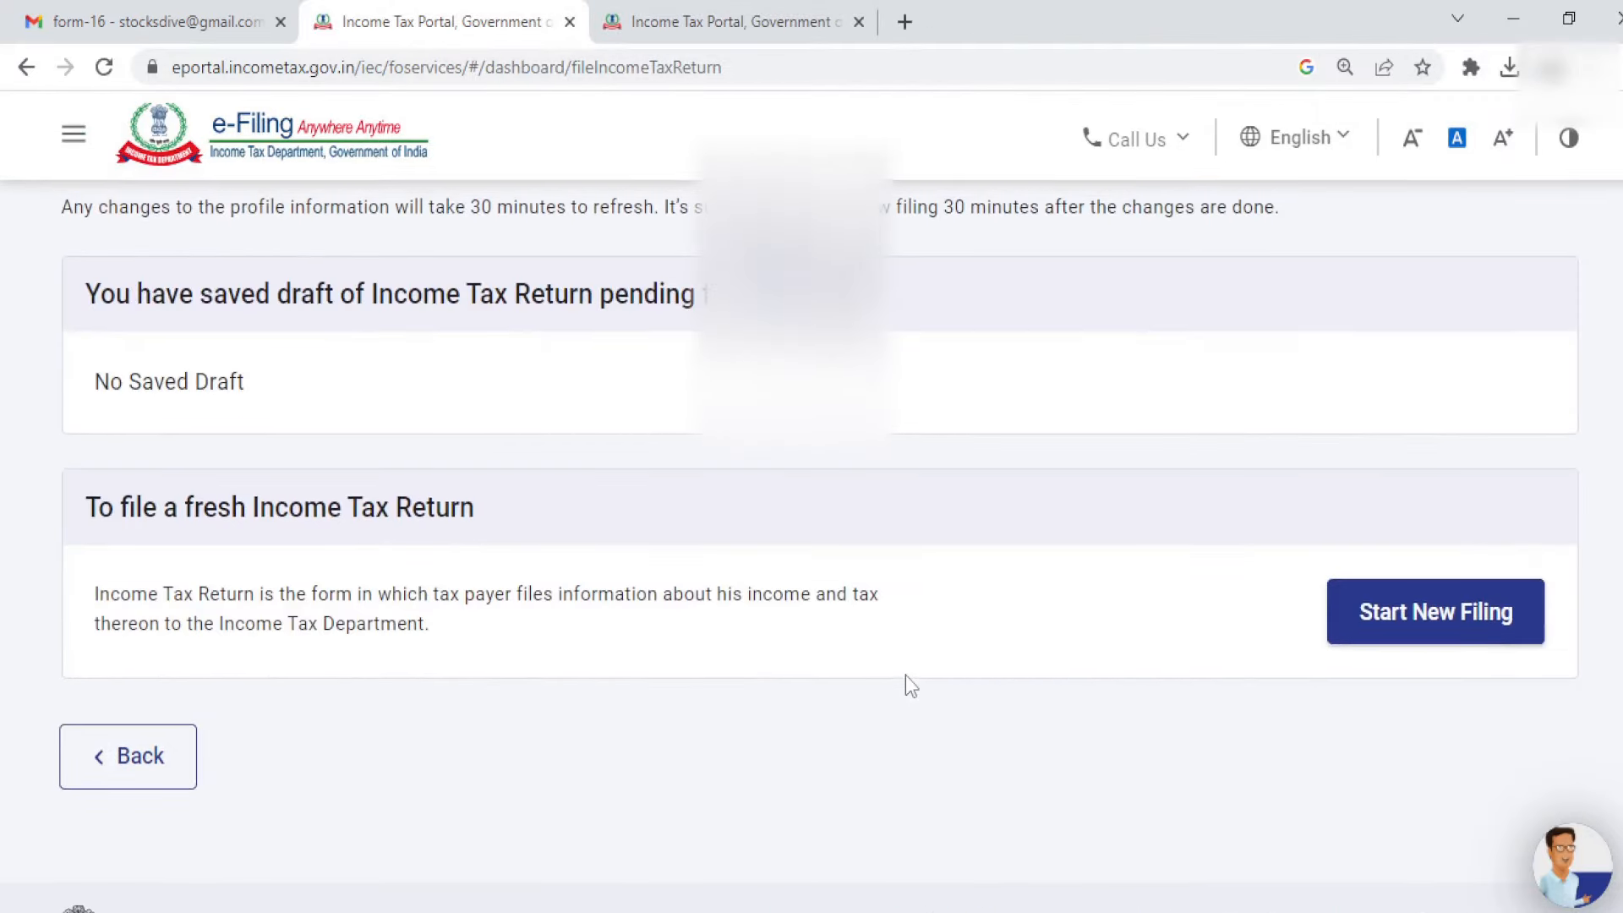
Step: Begin a fresh filing with Individual status and select ITR-1 as the form
left_click(1499, 609)
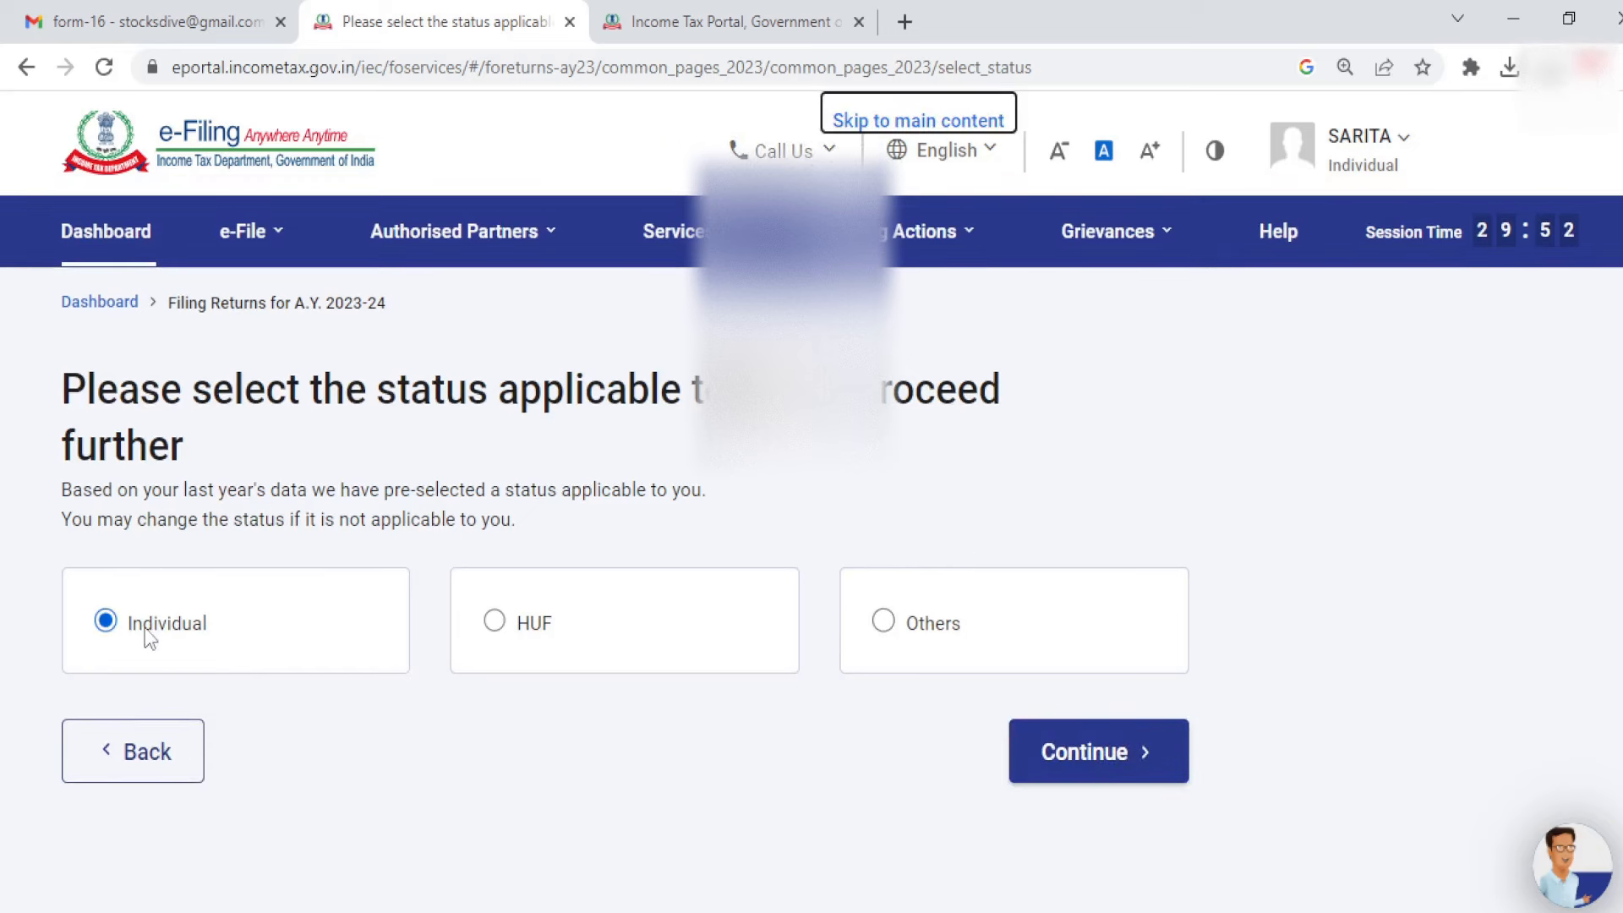
left_click(1042, 754)
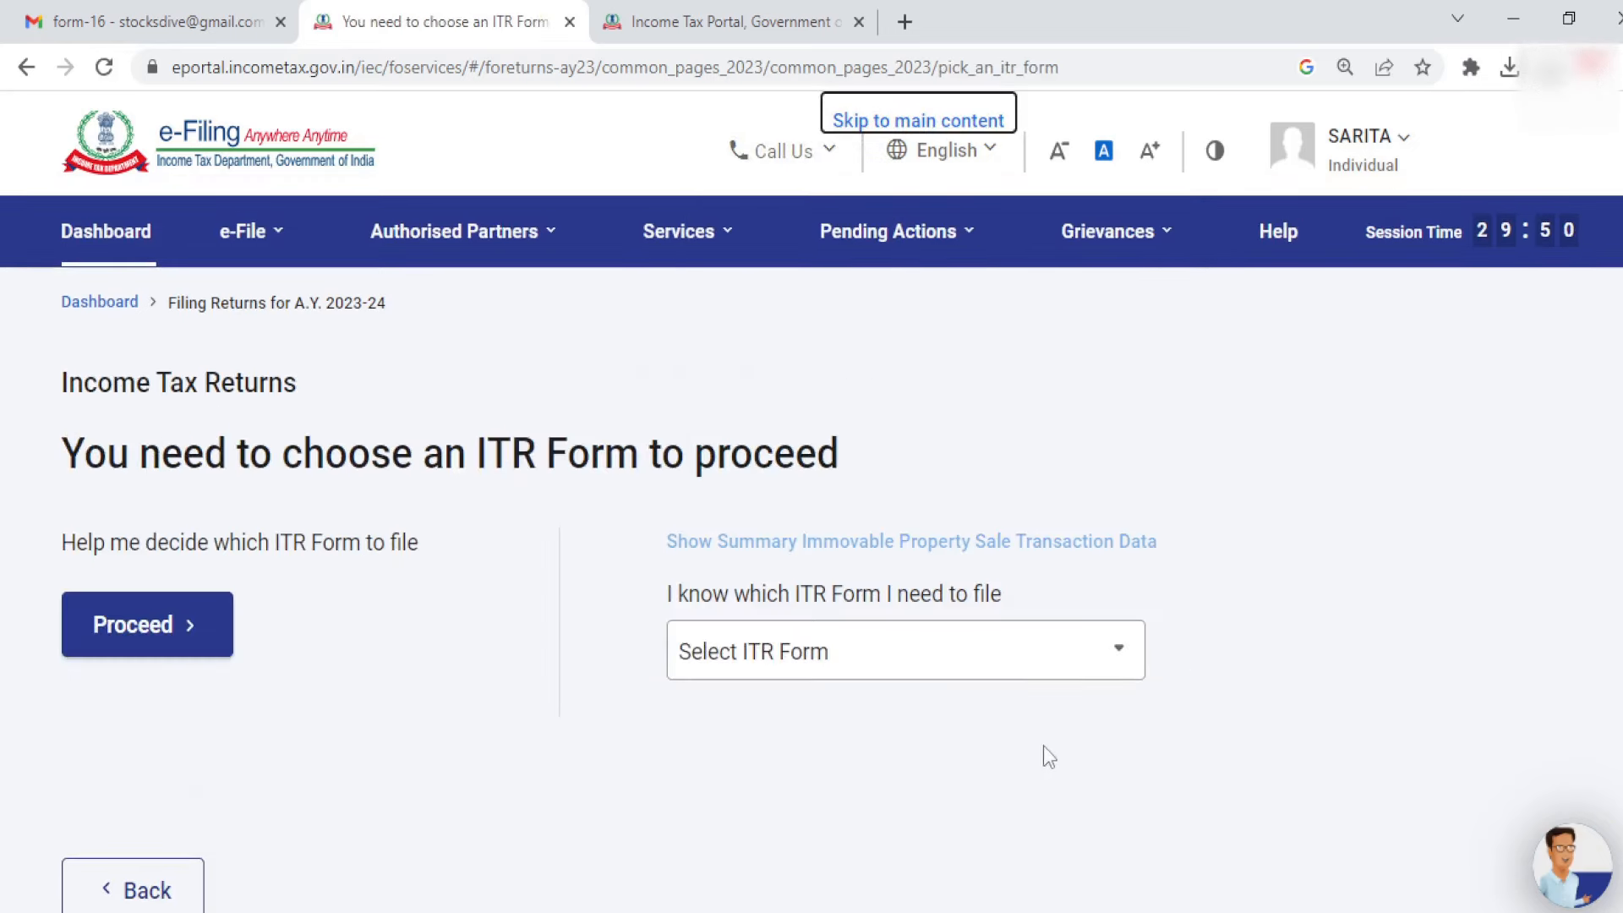
scroll(869, 460, "down", 3)
left_click(868, 458)
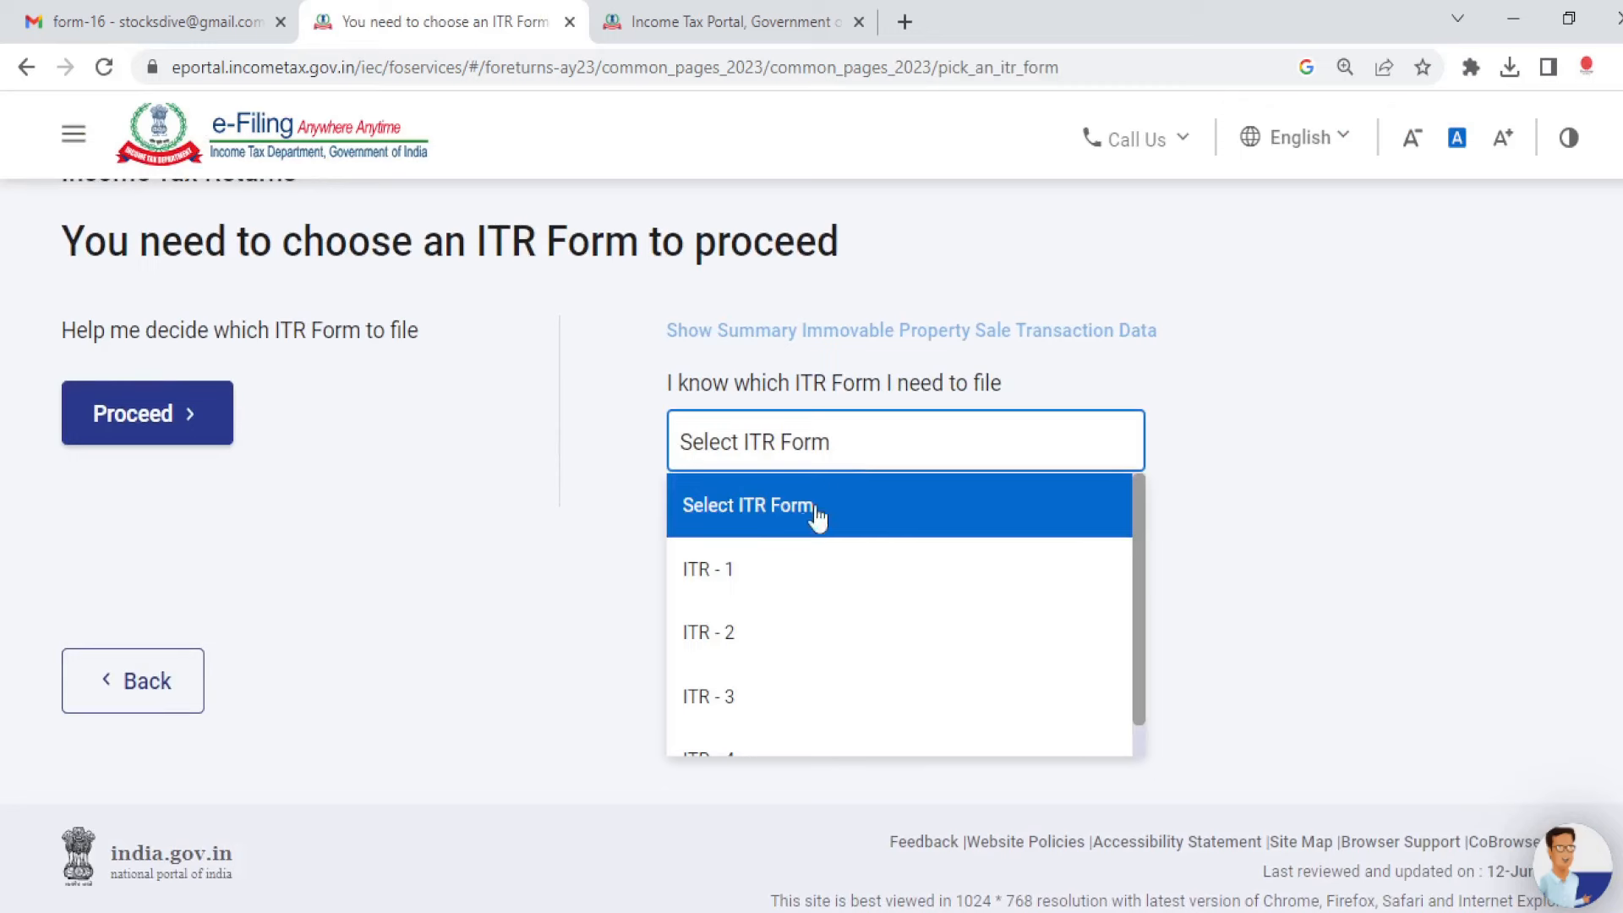
left_click(758, 582)
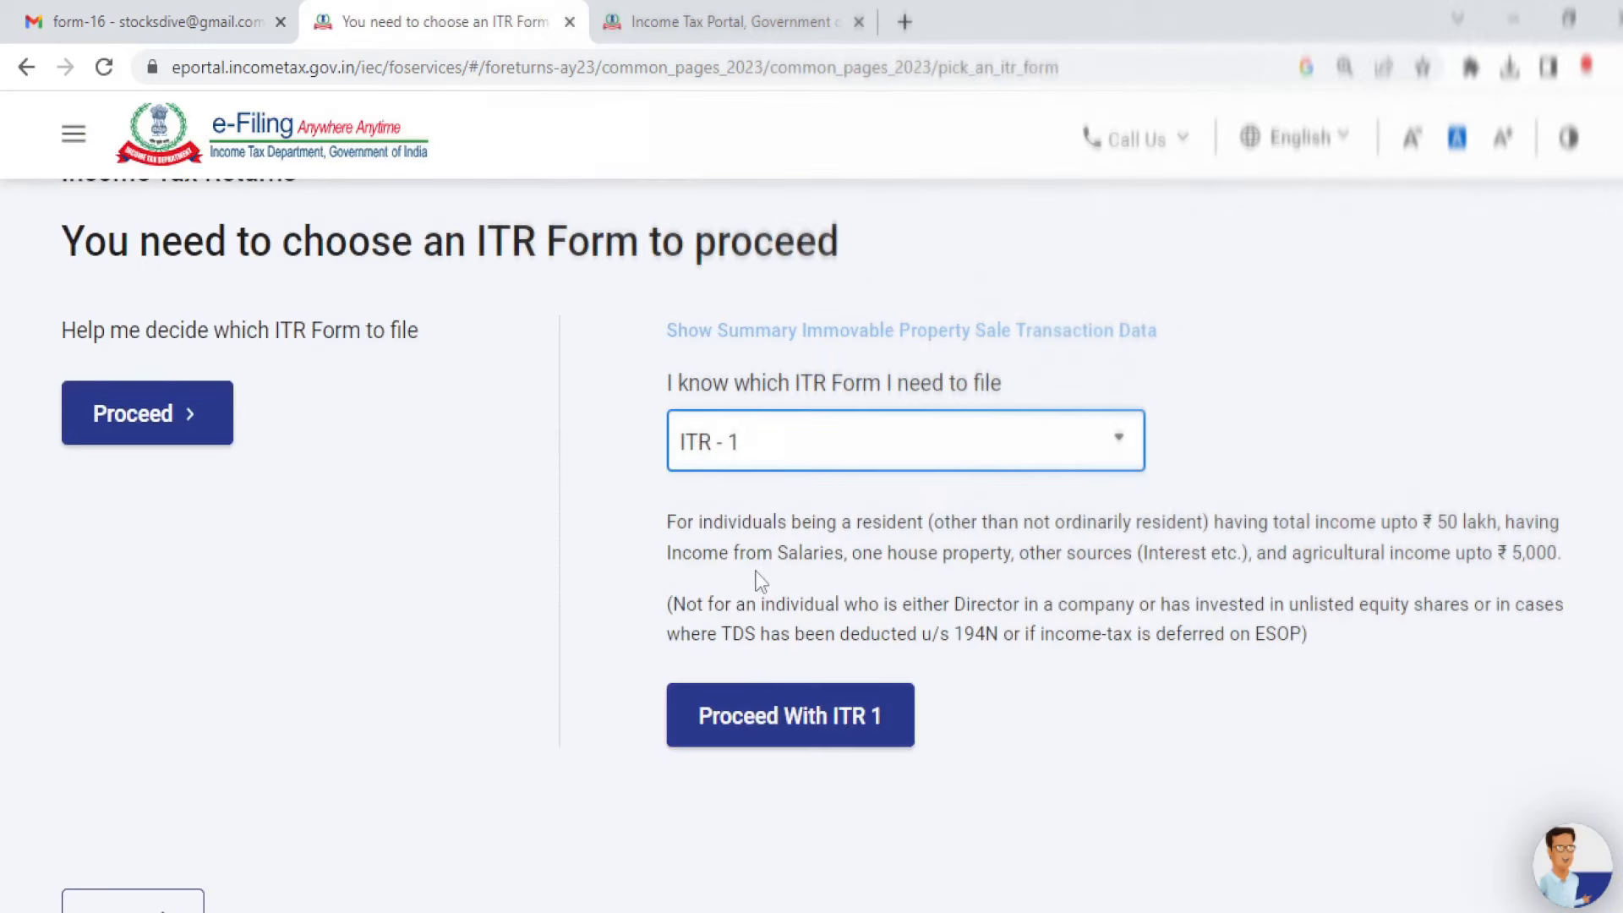
Step: Proceed with ITR-1 giving 'taxable income is more than basic exemption limit' as the filing reason
left_click(758, 717)
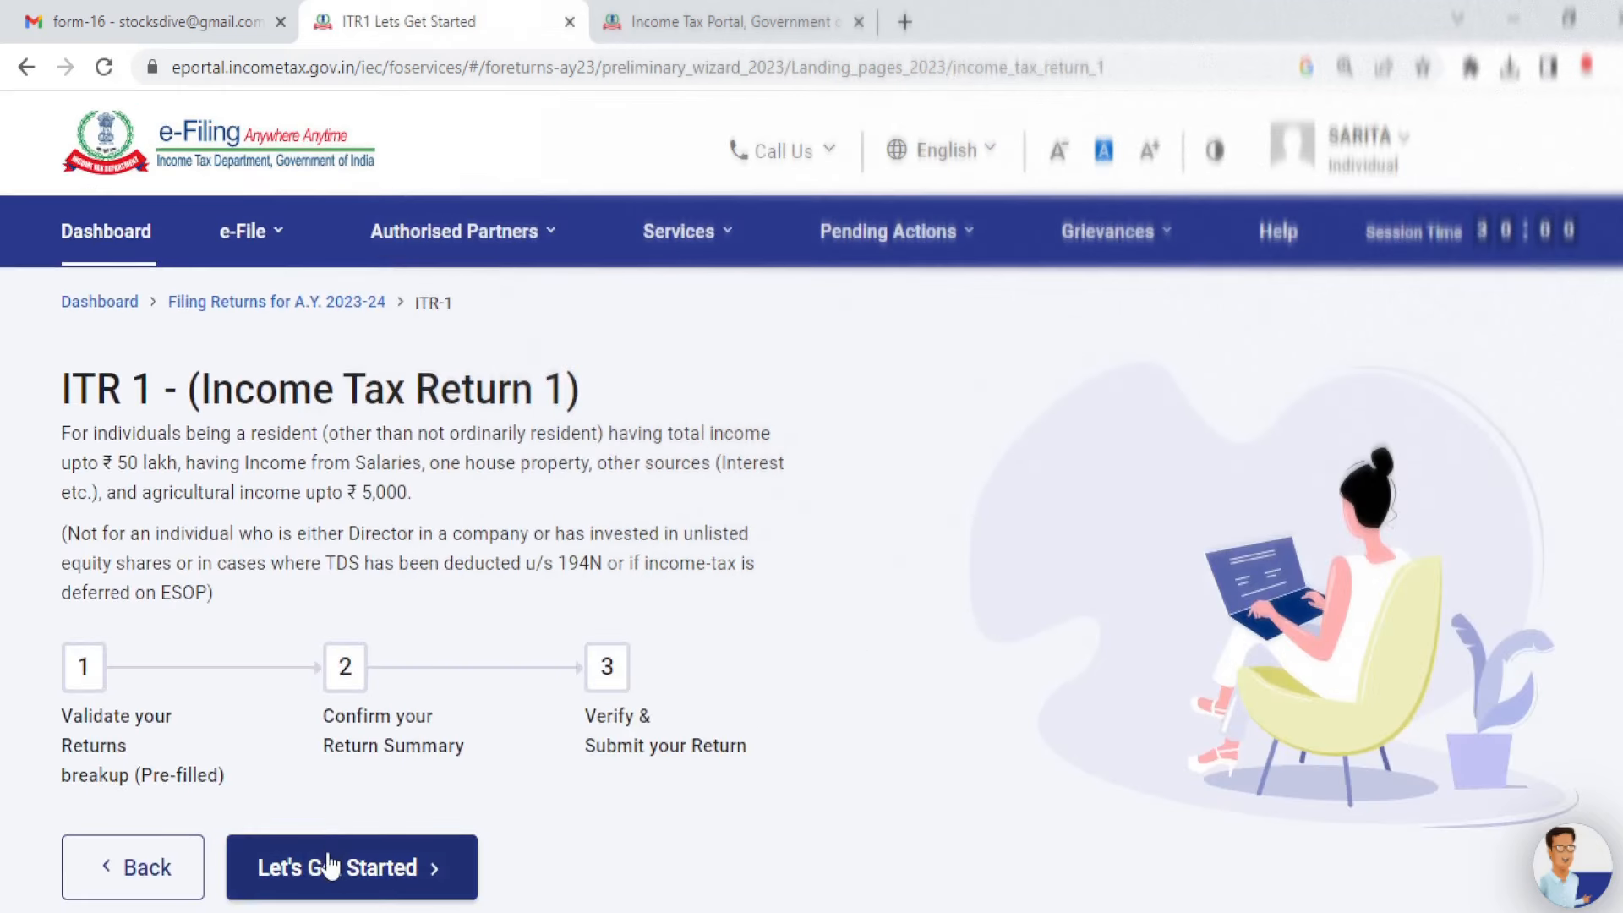
left_click(330, 865)
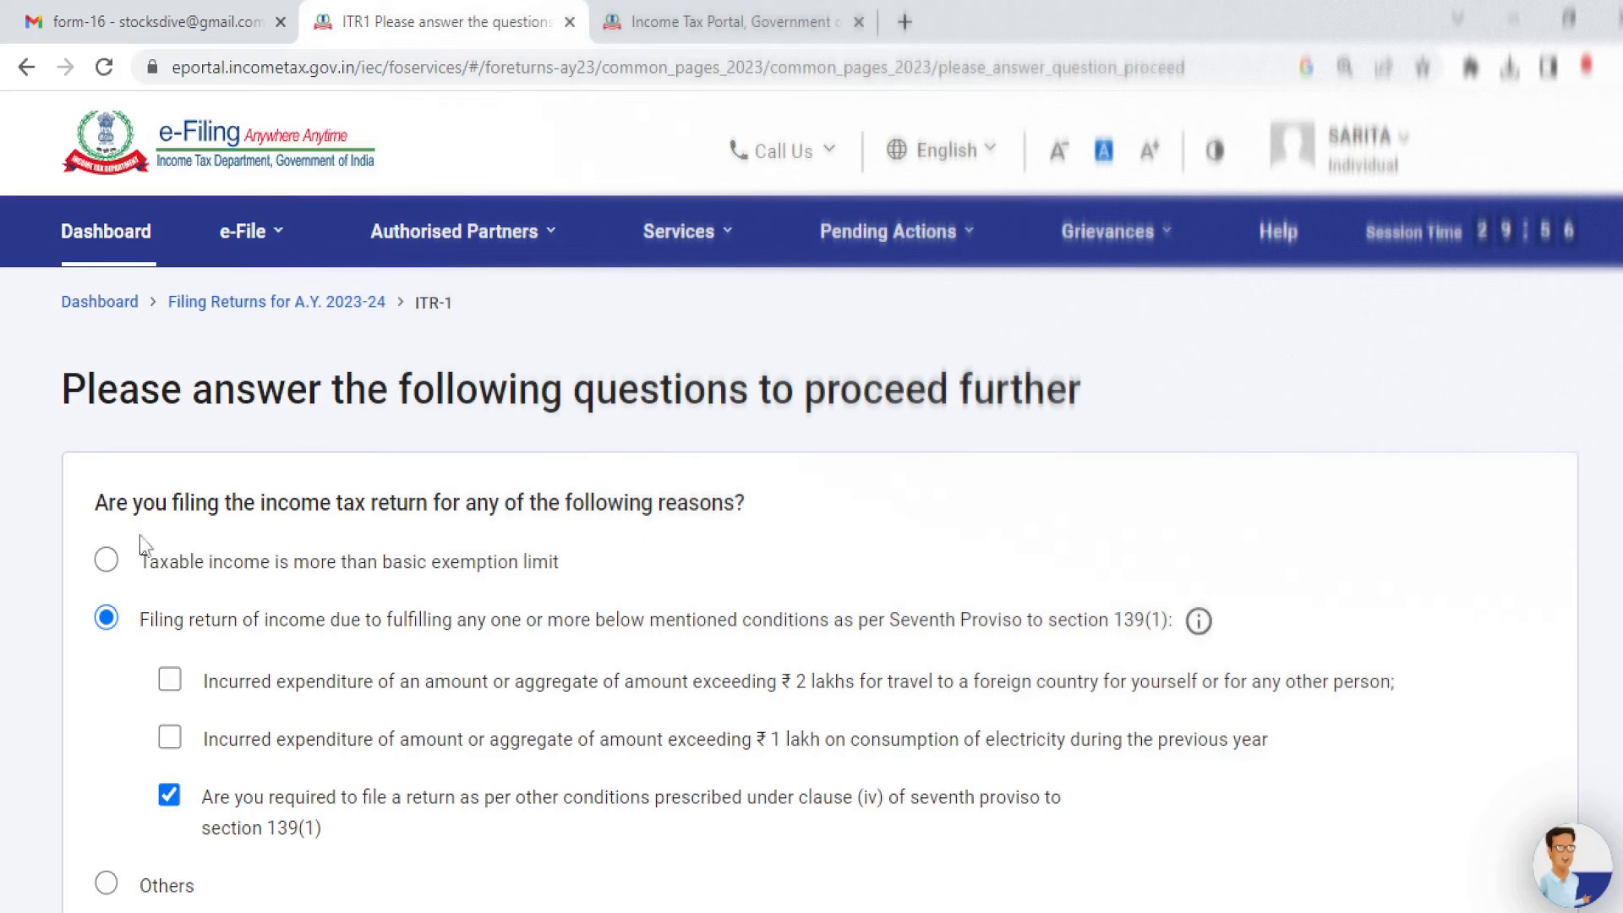
left_click(108, 562)
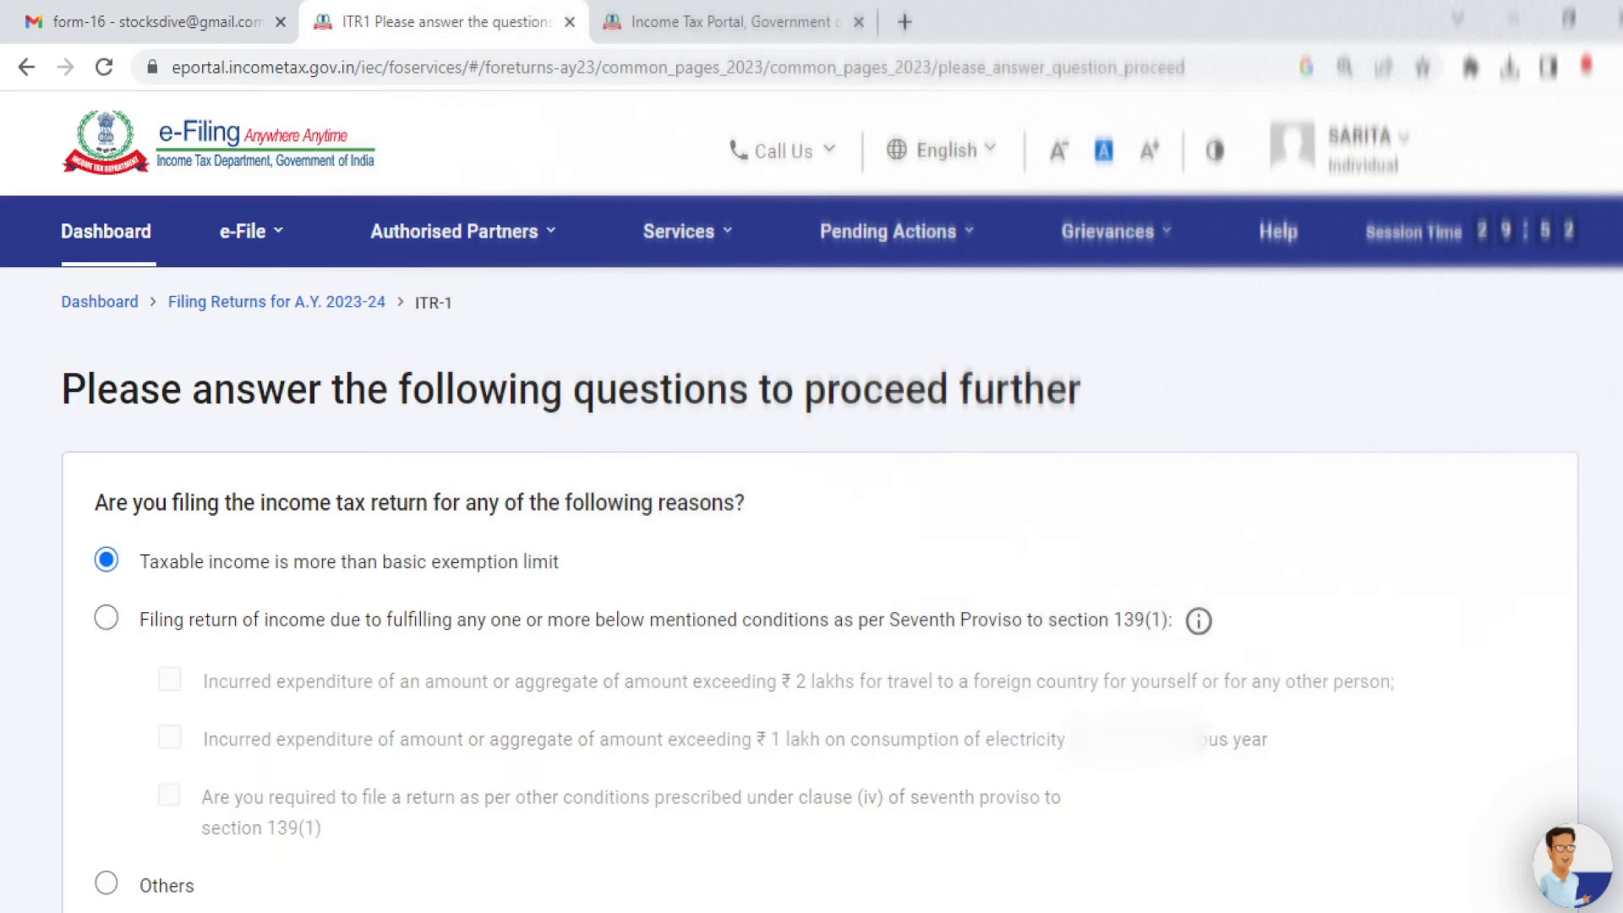
scroll(1268, 636, "down", 3)
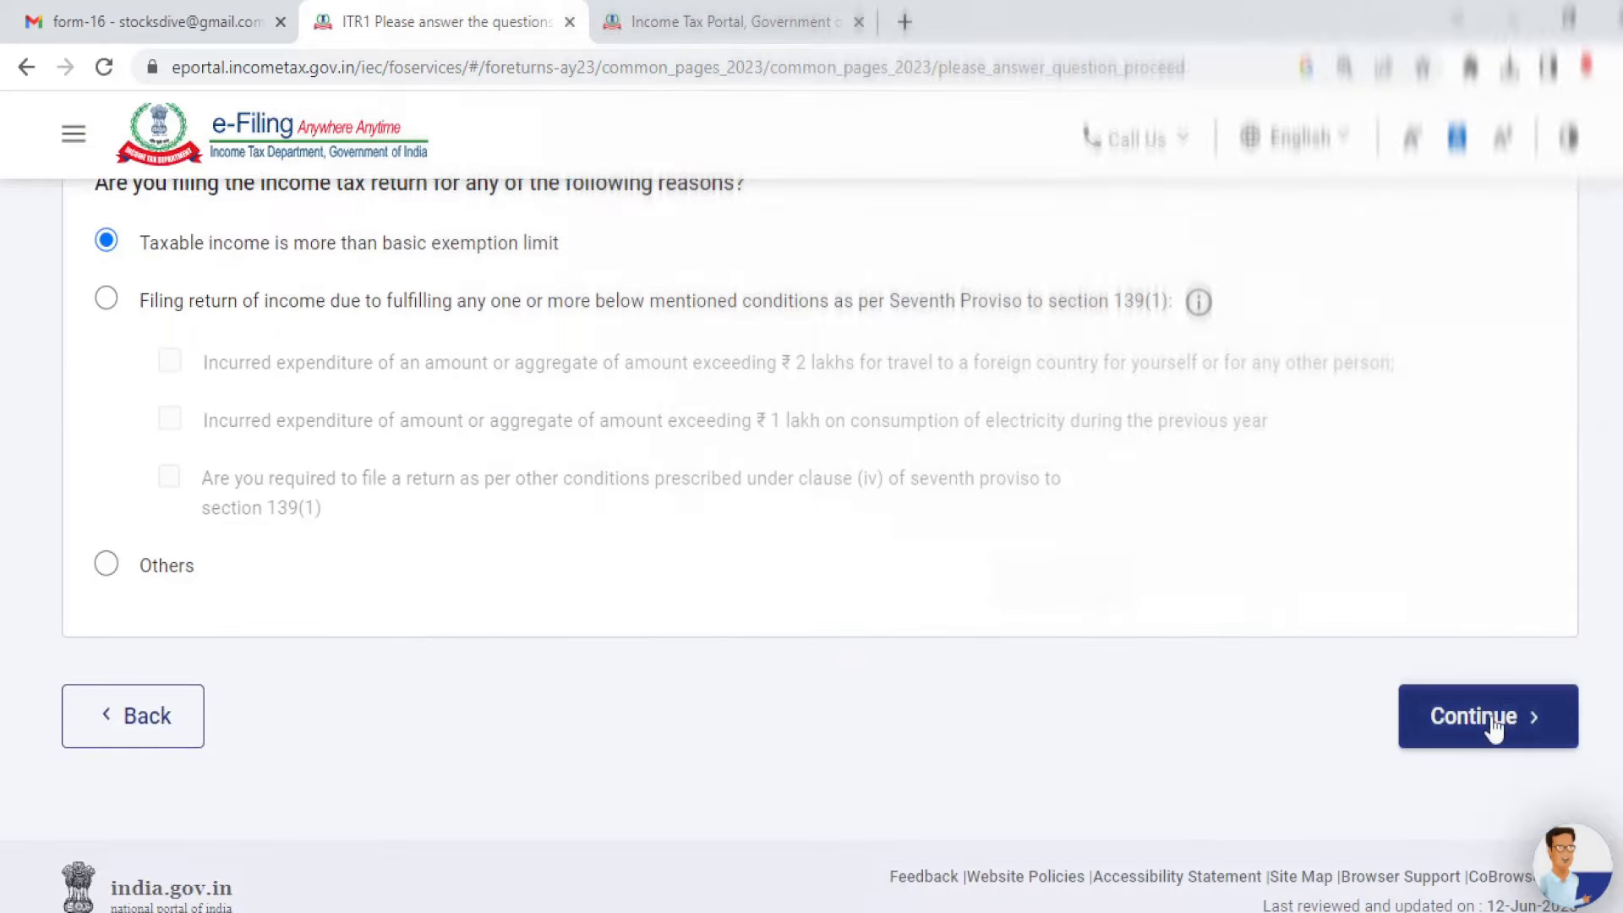
left_click(1492, 725)
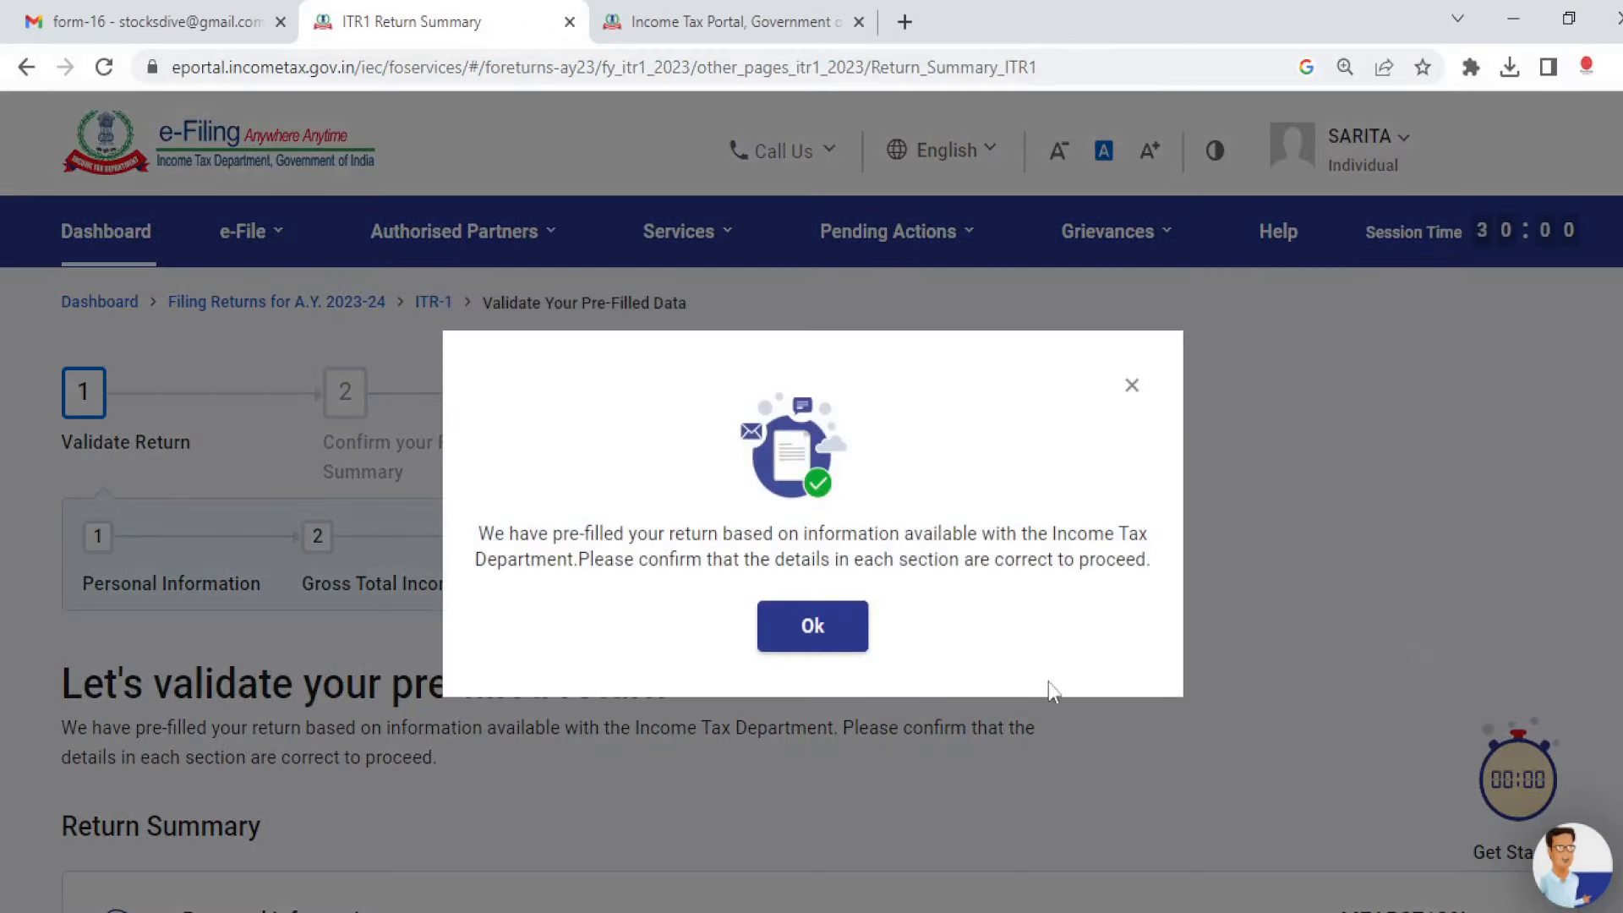
Step: Acknowledge the pre-filled notice and set Nature of Employment to Others under Personal Information
left_click(812, 626)
scroll(811, 507, "down", 5)
scroll(812, 507, "down", 1)
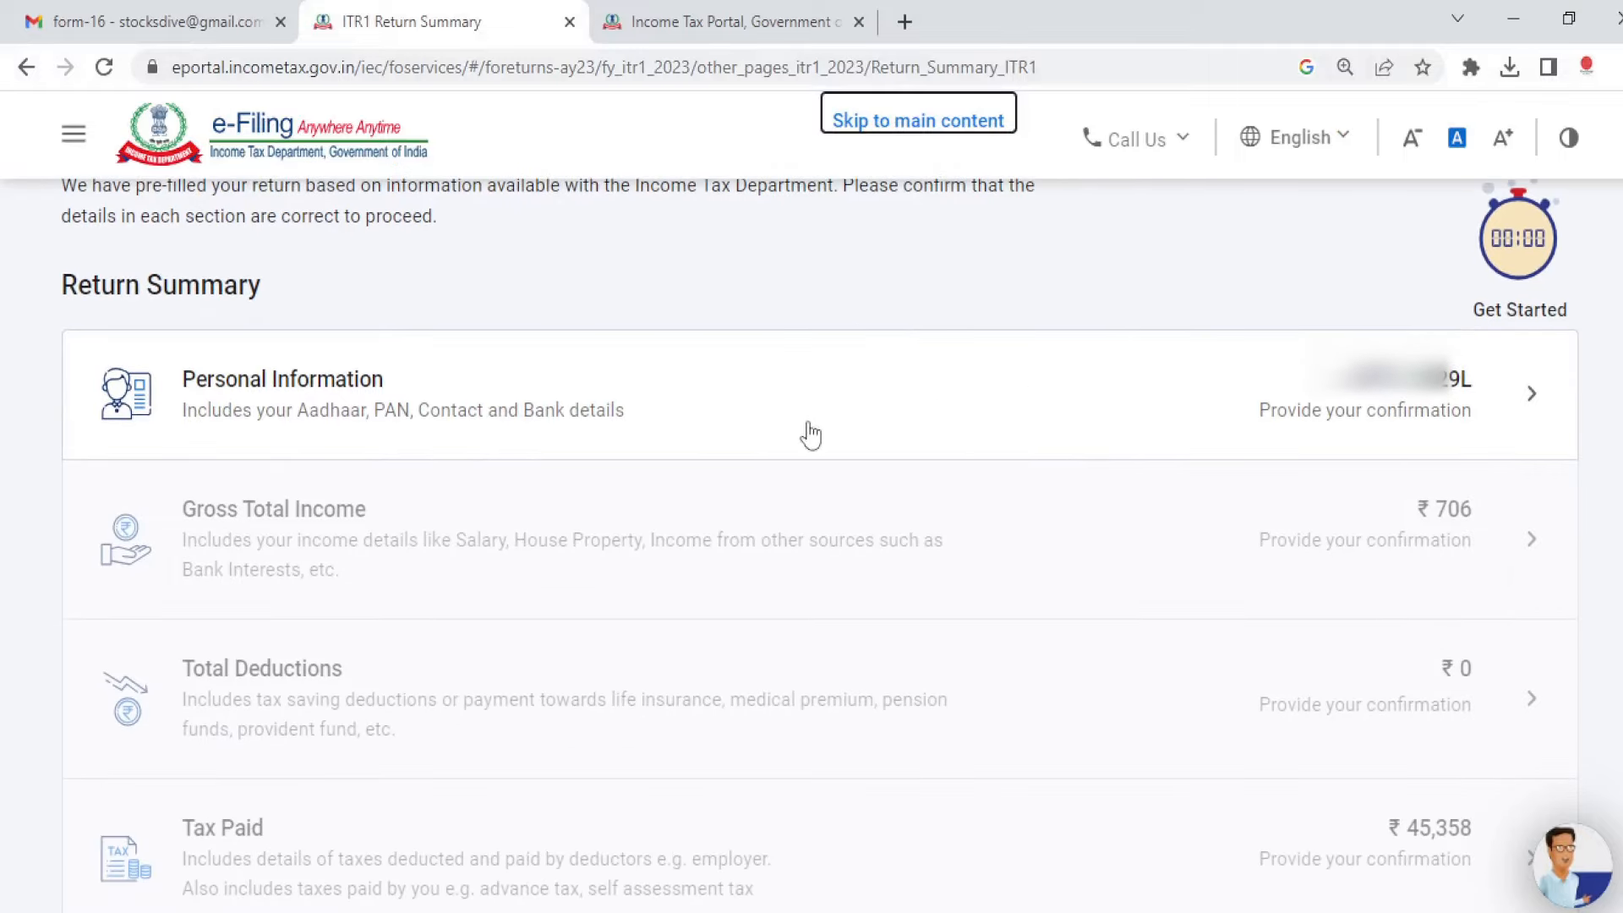
left_click(1517, 395)
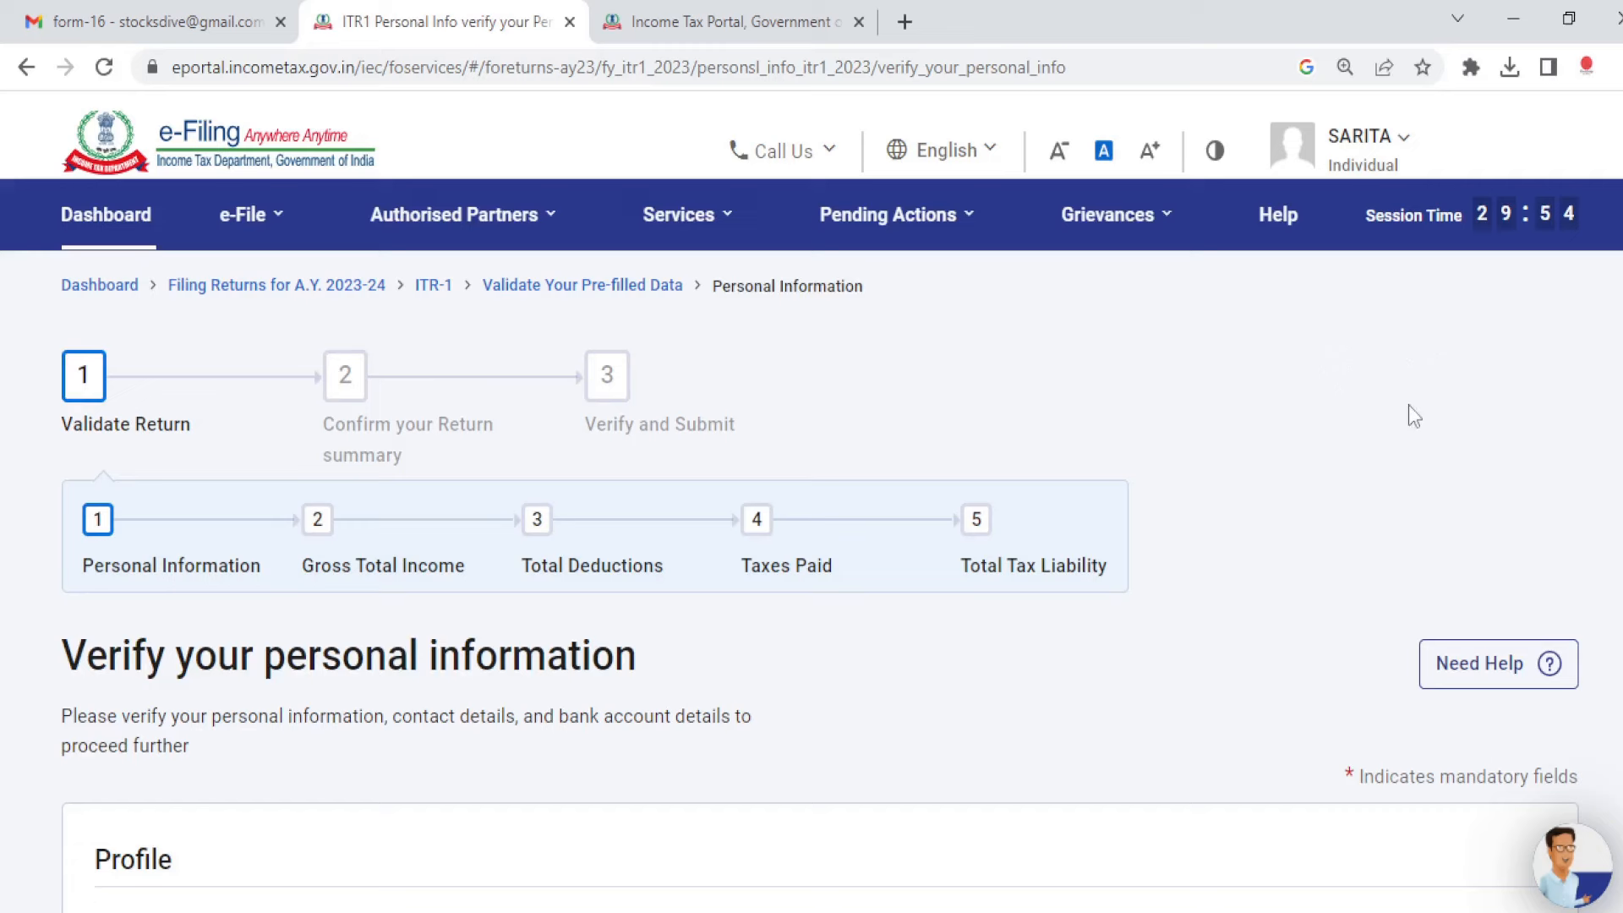
scroll(1413, 416, "down", 6)
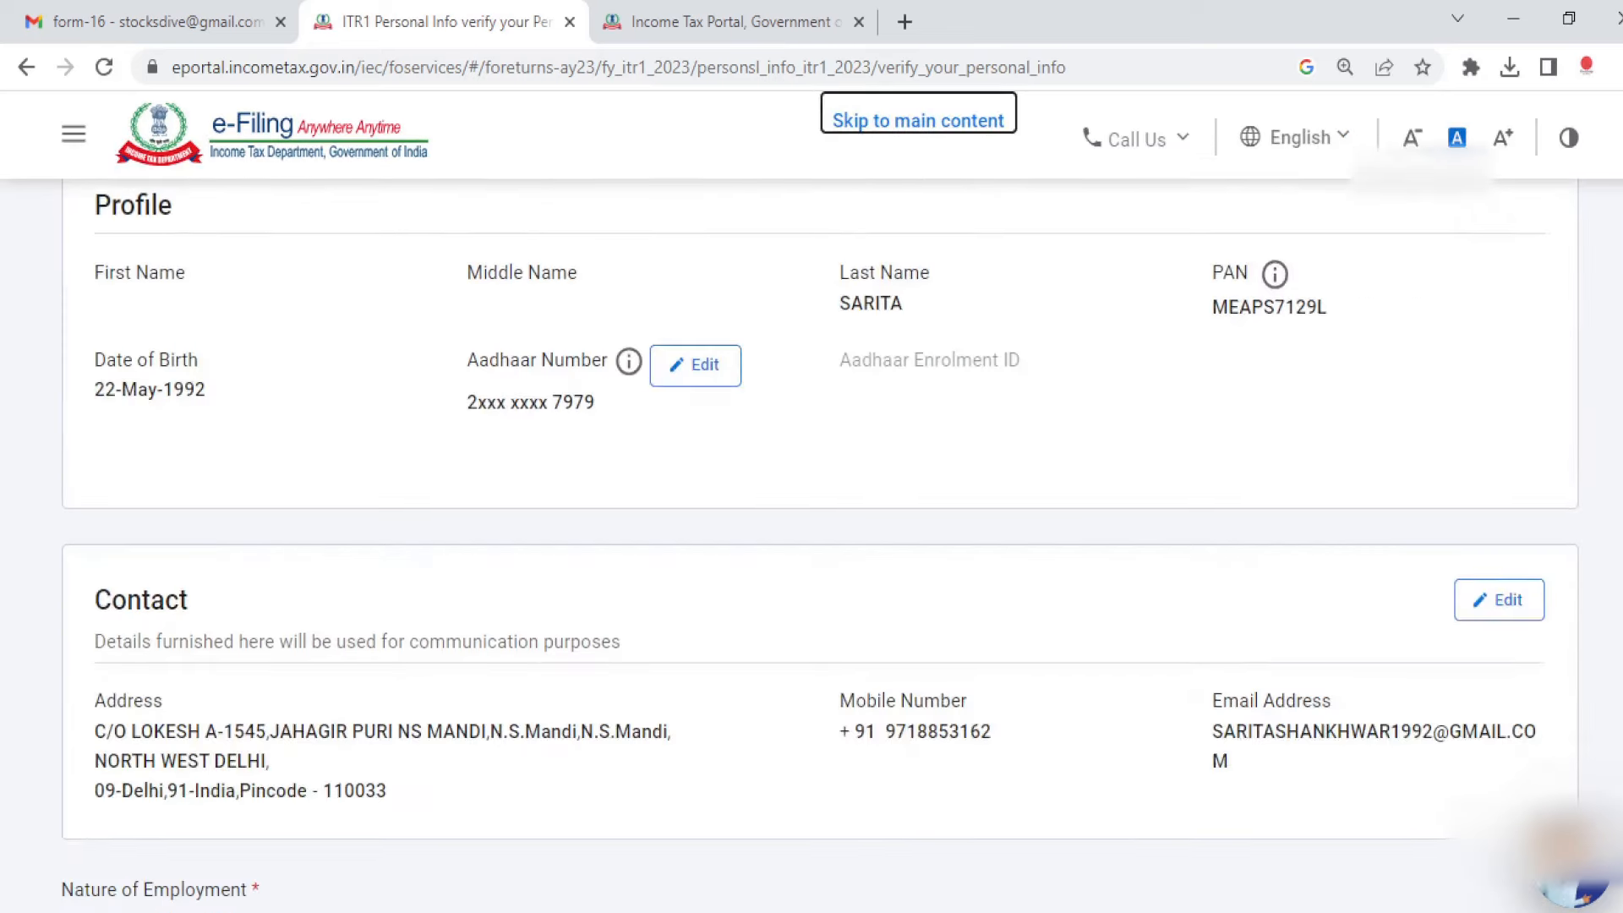
scroll(812, 524, "down", 7)
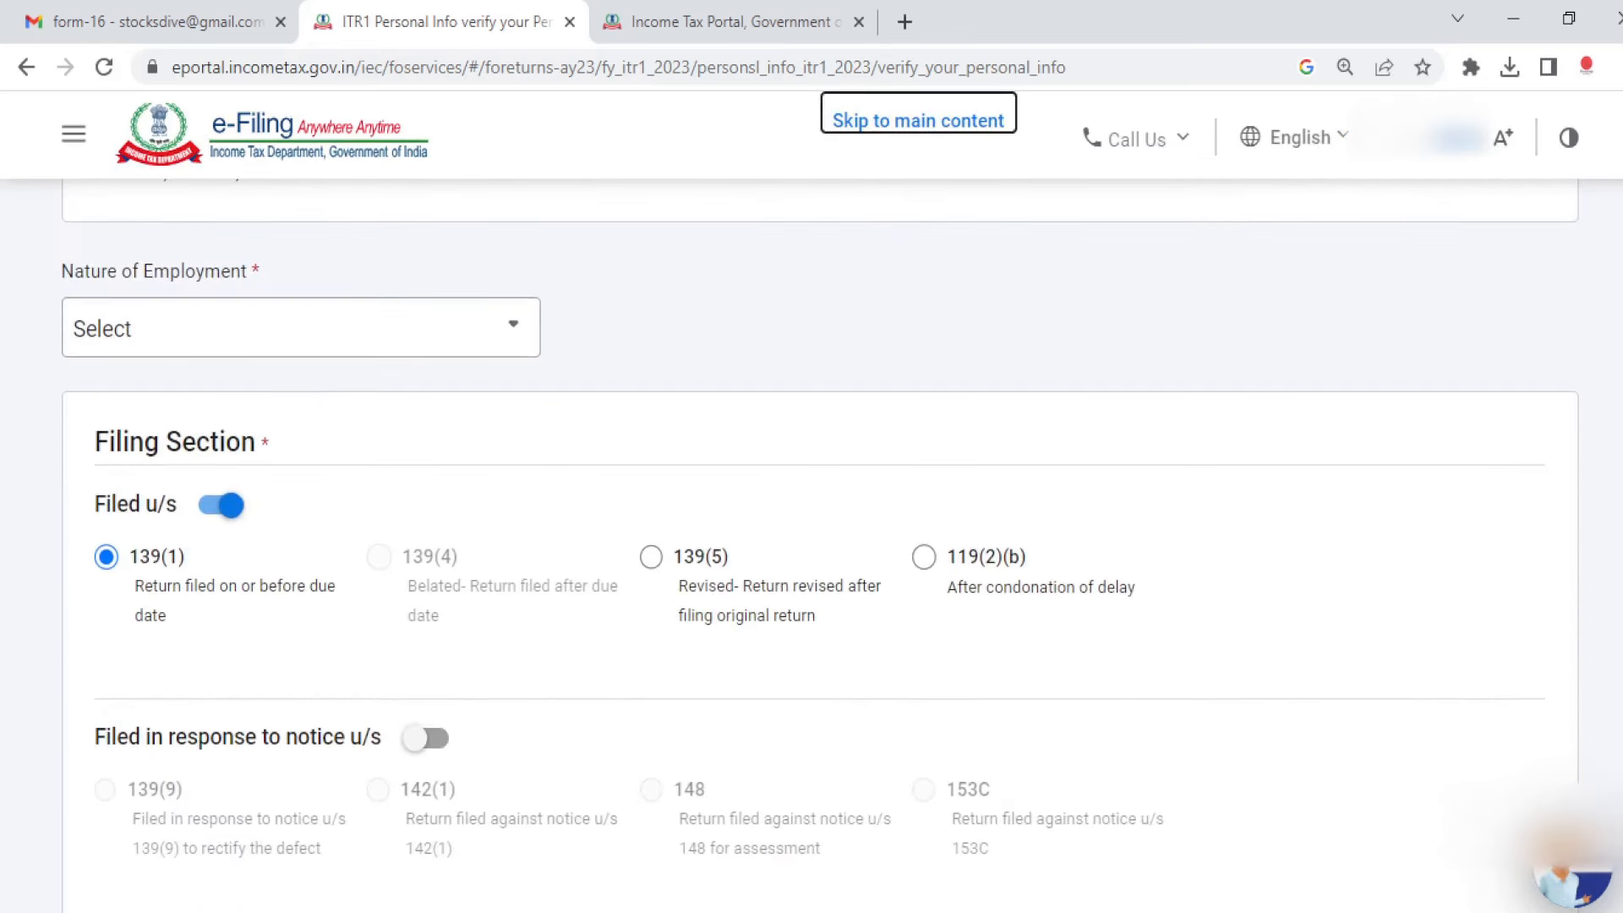
left_click(398, 330)
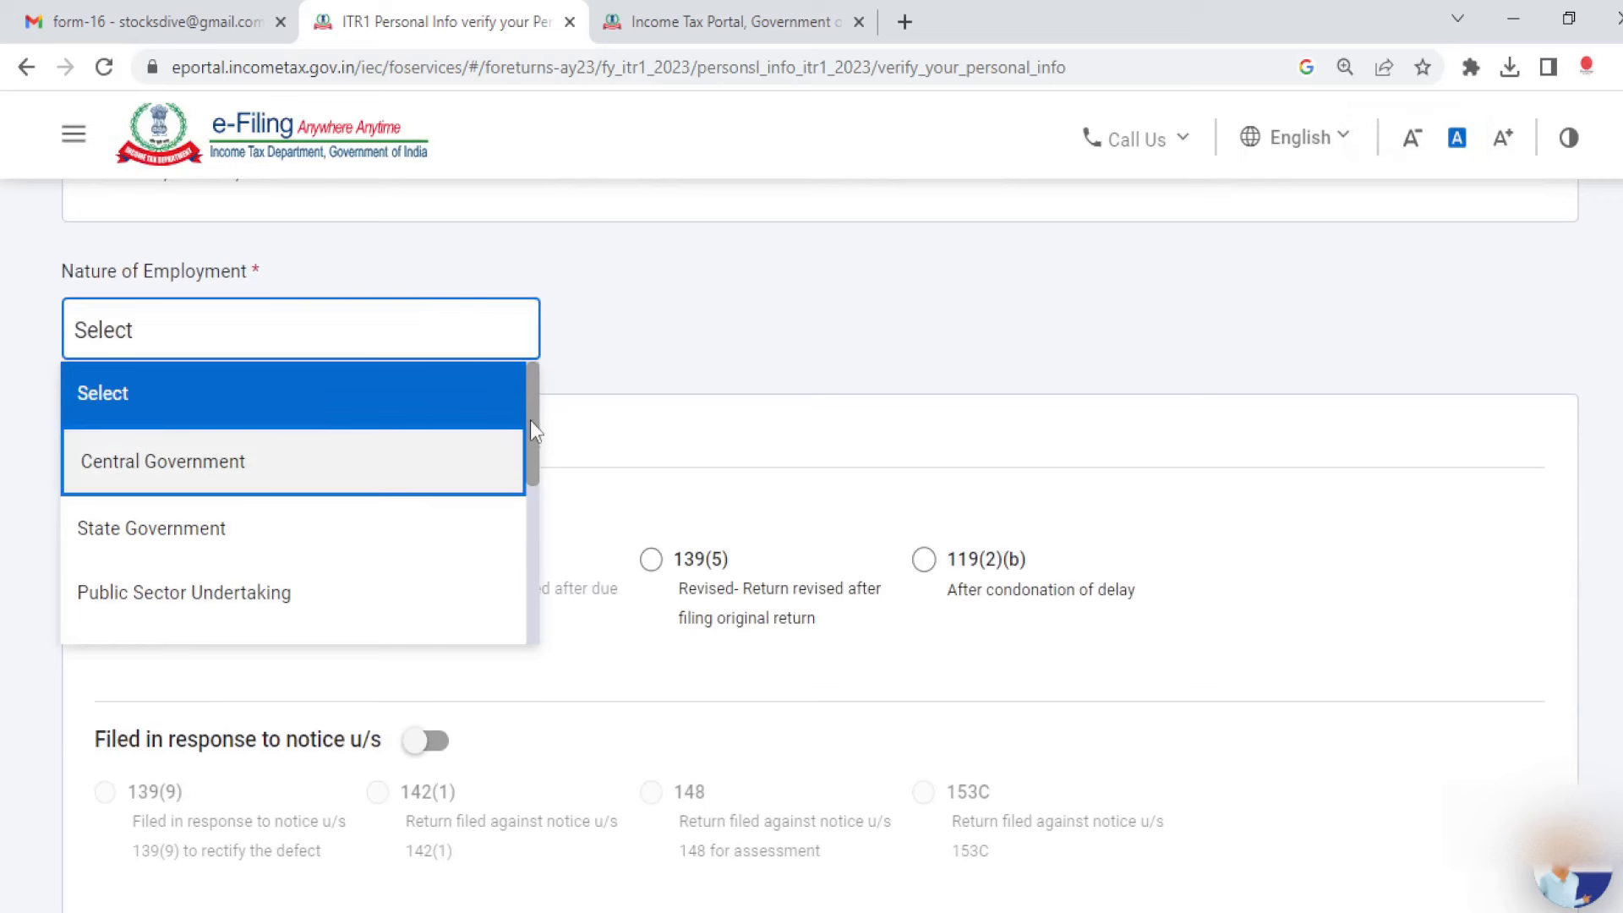
left_click_drag(532, 415, 532, 485)
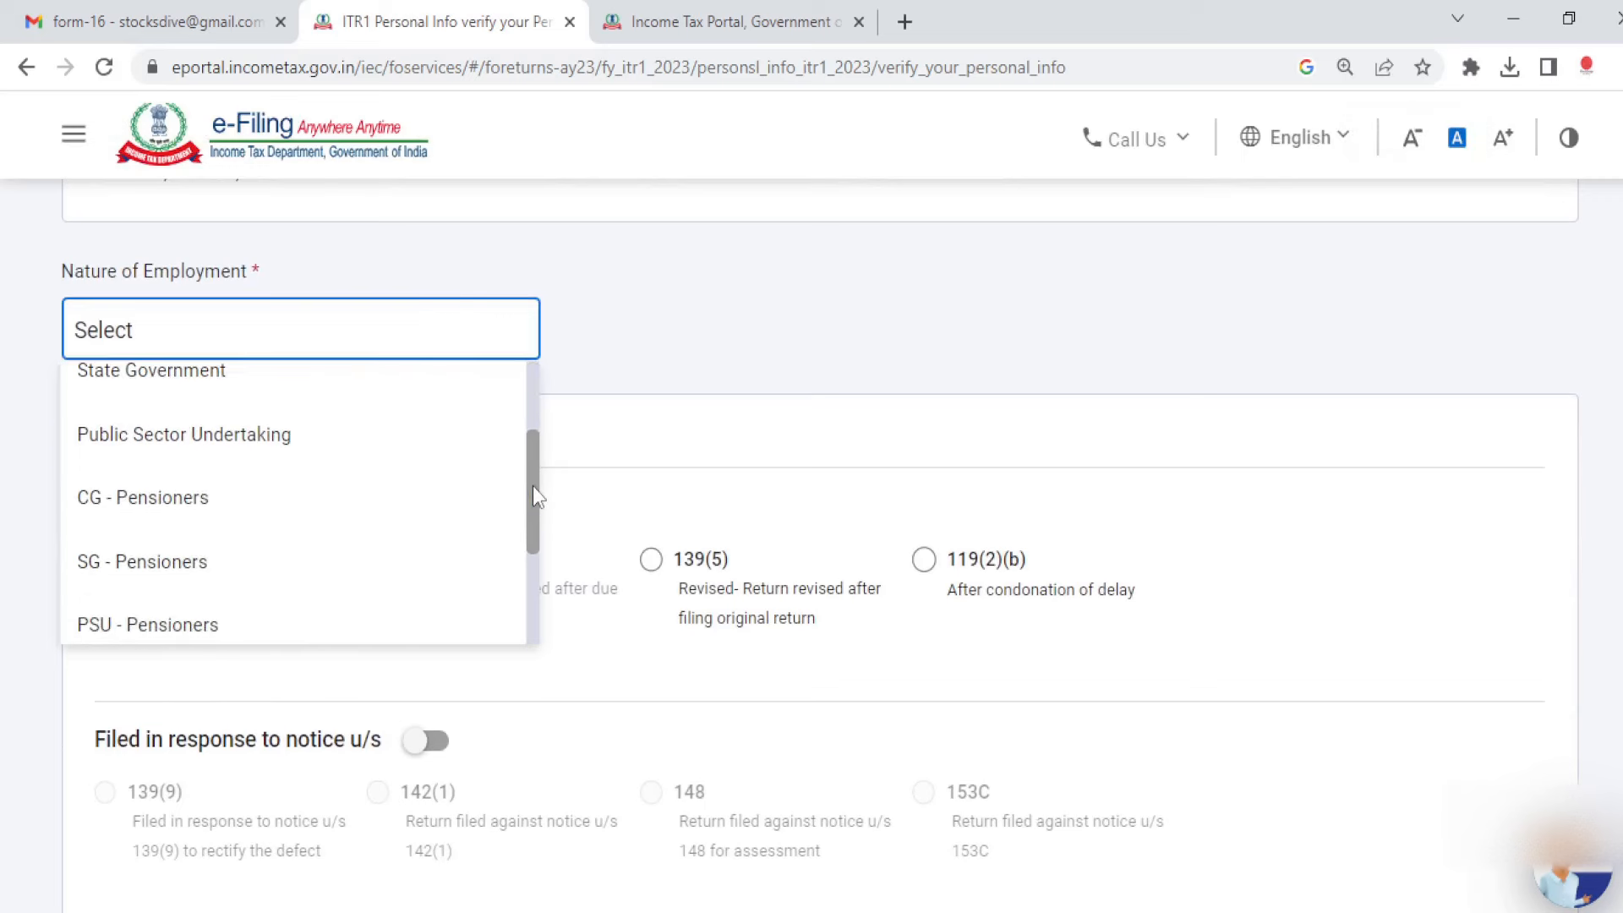
scroll(245, 549, "down", 3)
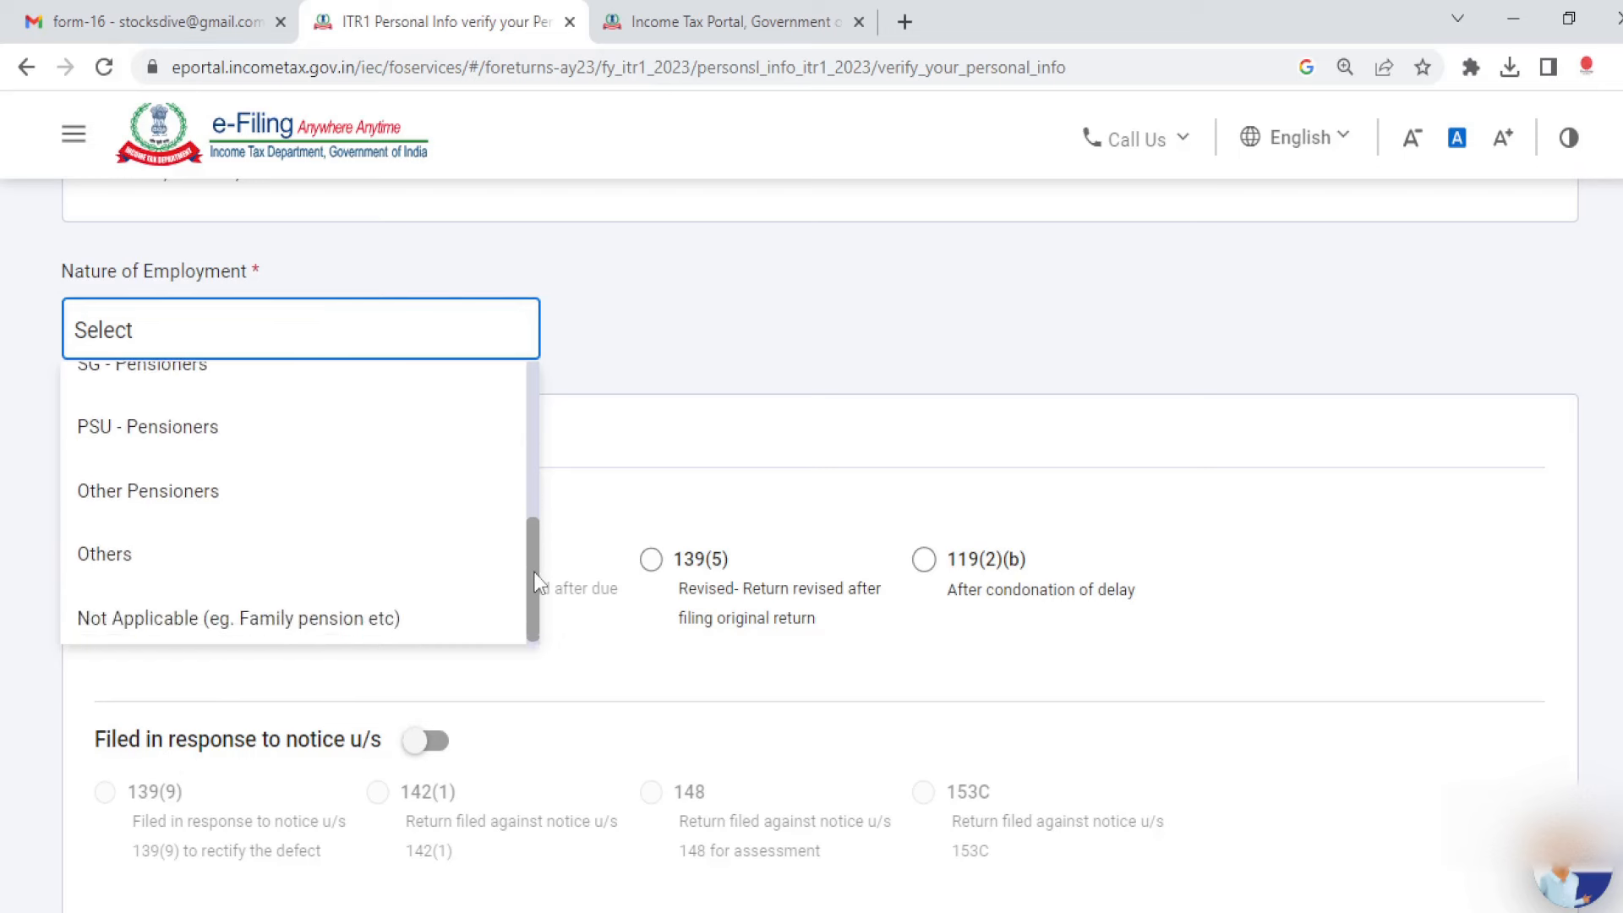
left_click(245, 558)
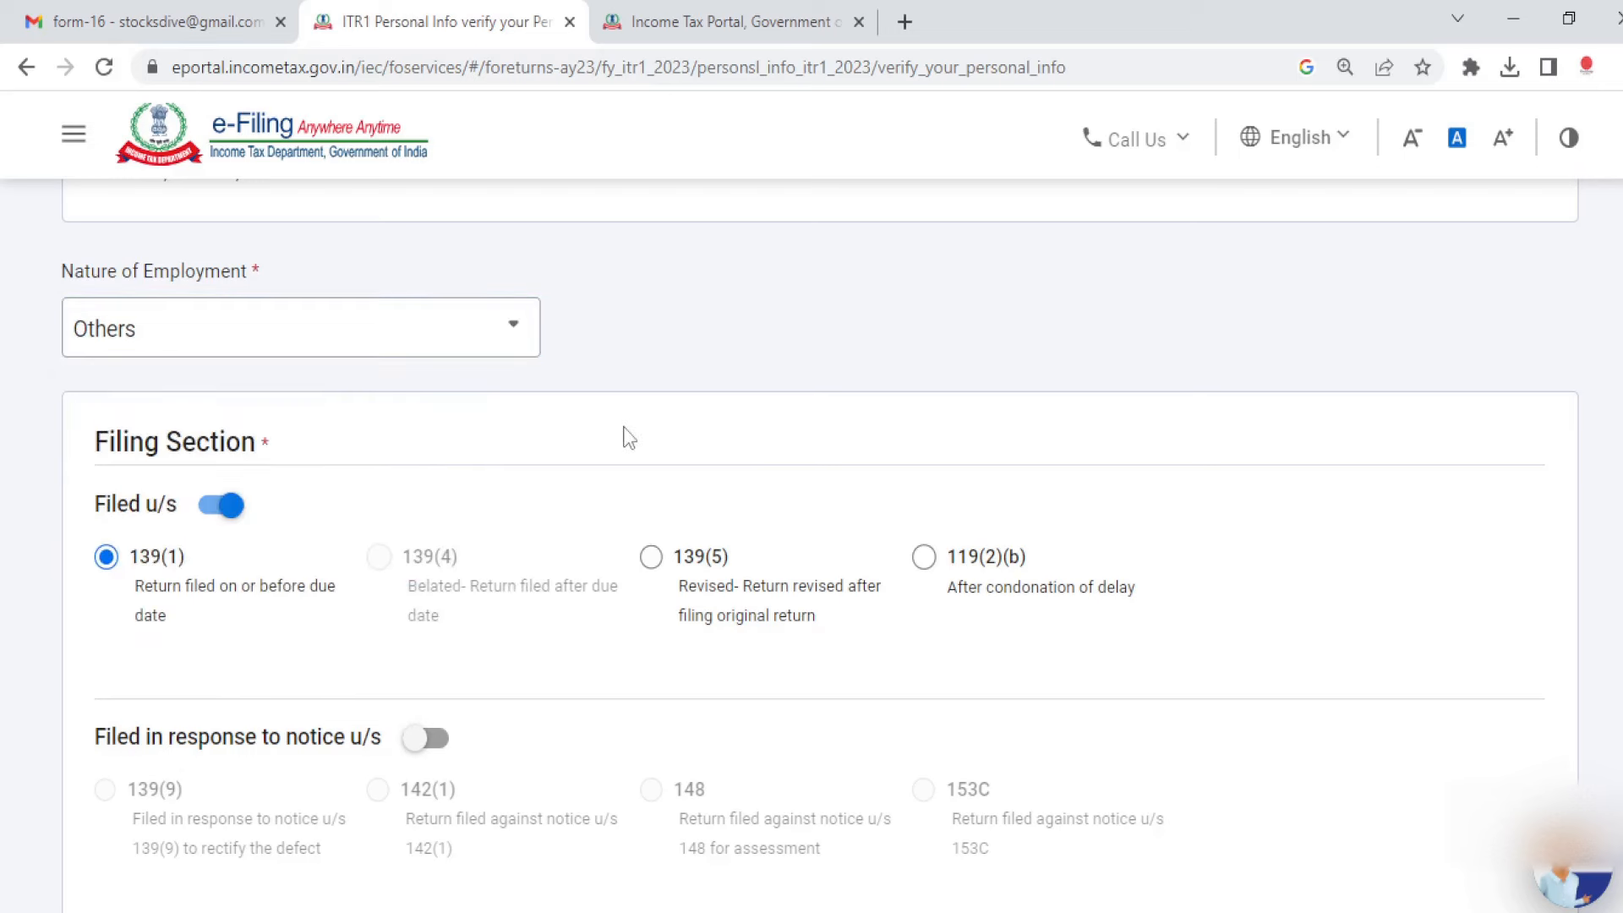
Step: Review the remaining personal details, including the refund bank account, and confirm the section
scroll(811, 507, "down", 9)
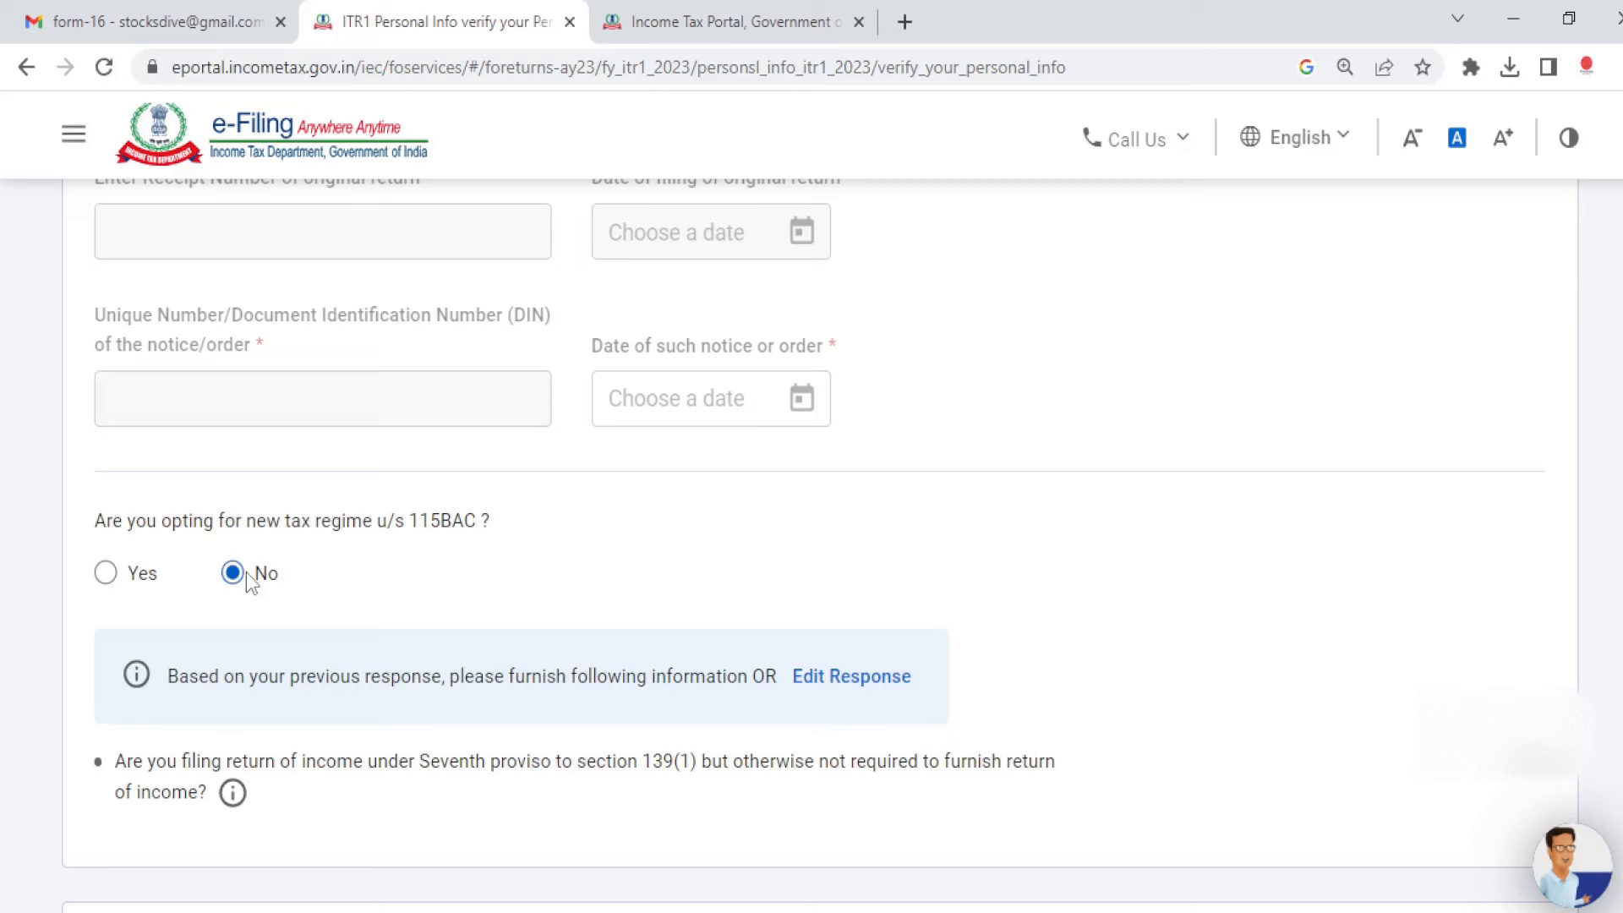
scroll(469, 824, "down", 6)
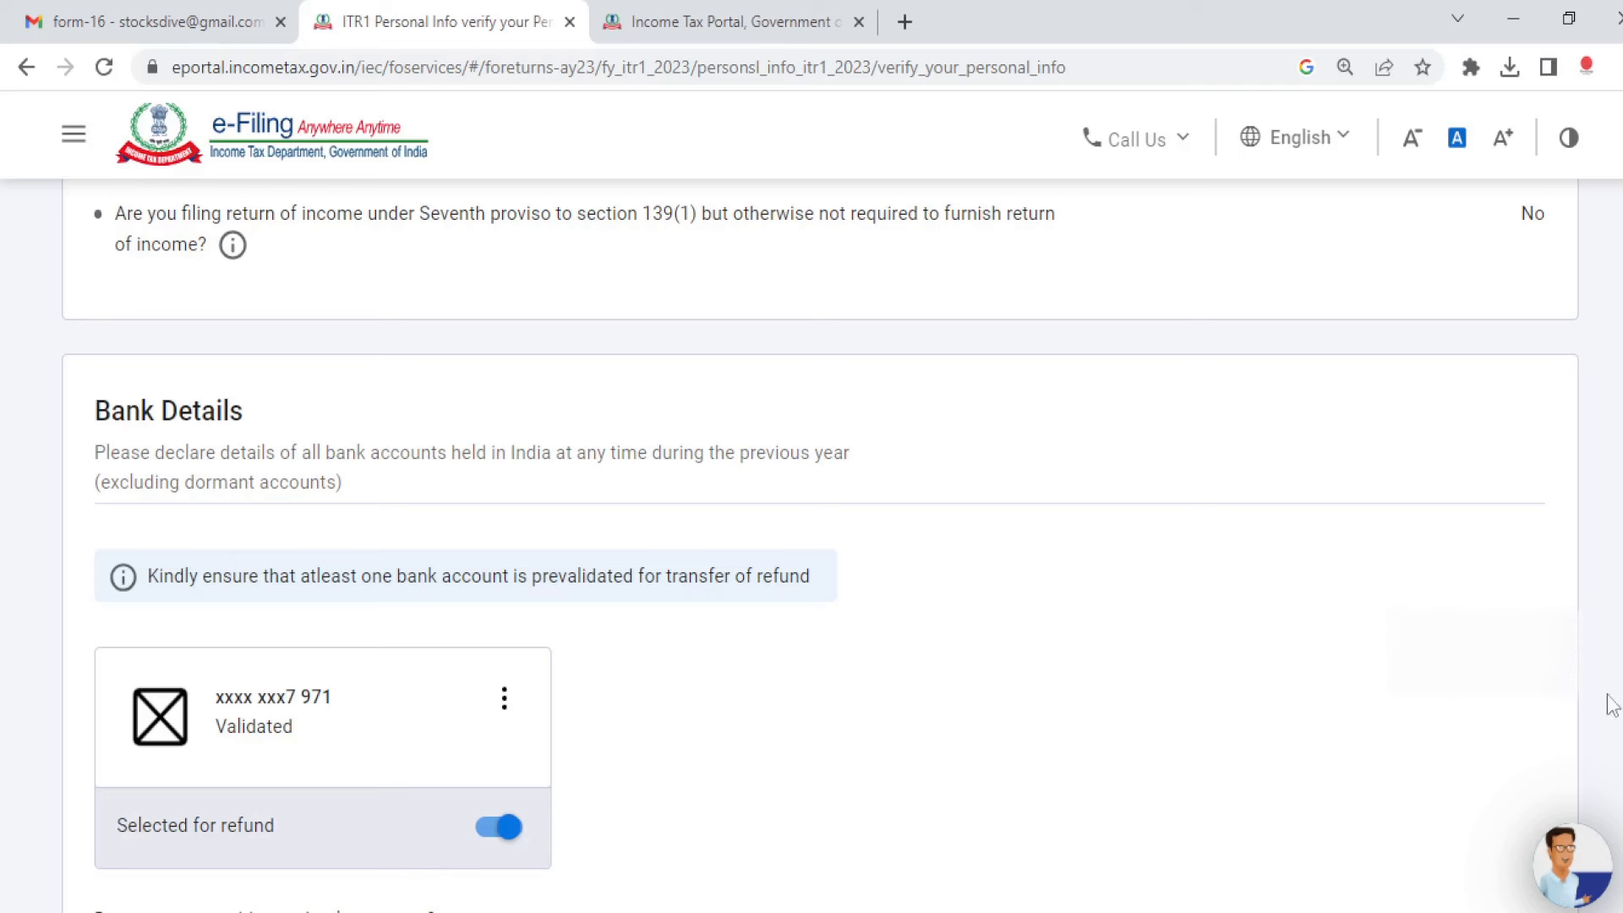
scroll(1611, 701, "down", 1)
scroll(811, 549, "down", 5)
left_click(1511, 773)
scroll(812, 583, "down", 6)
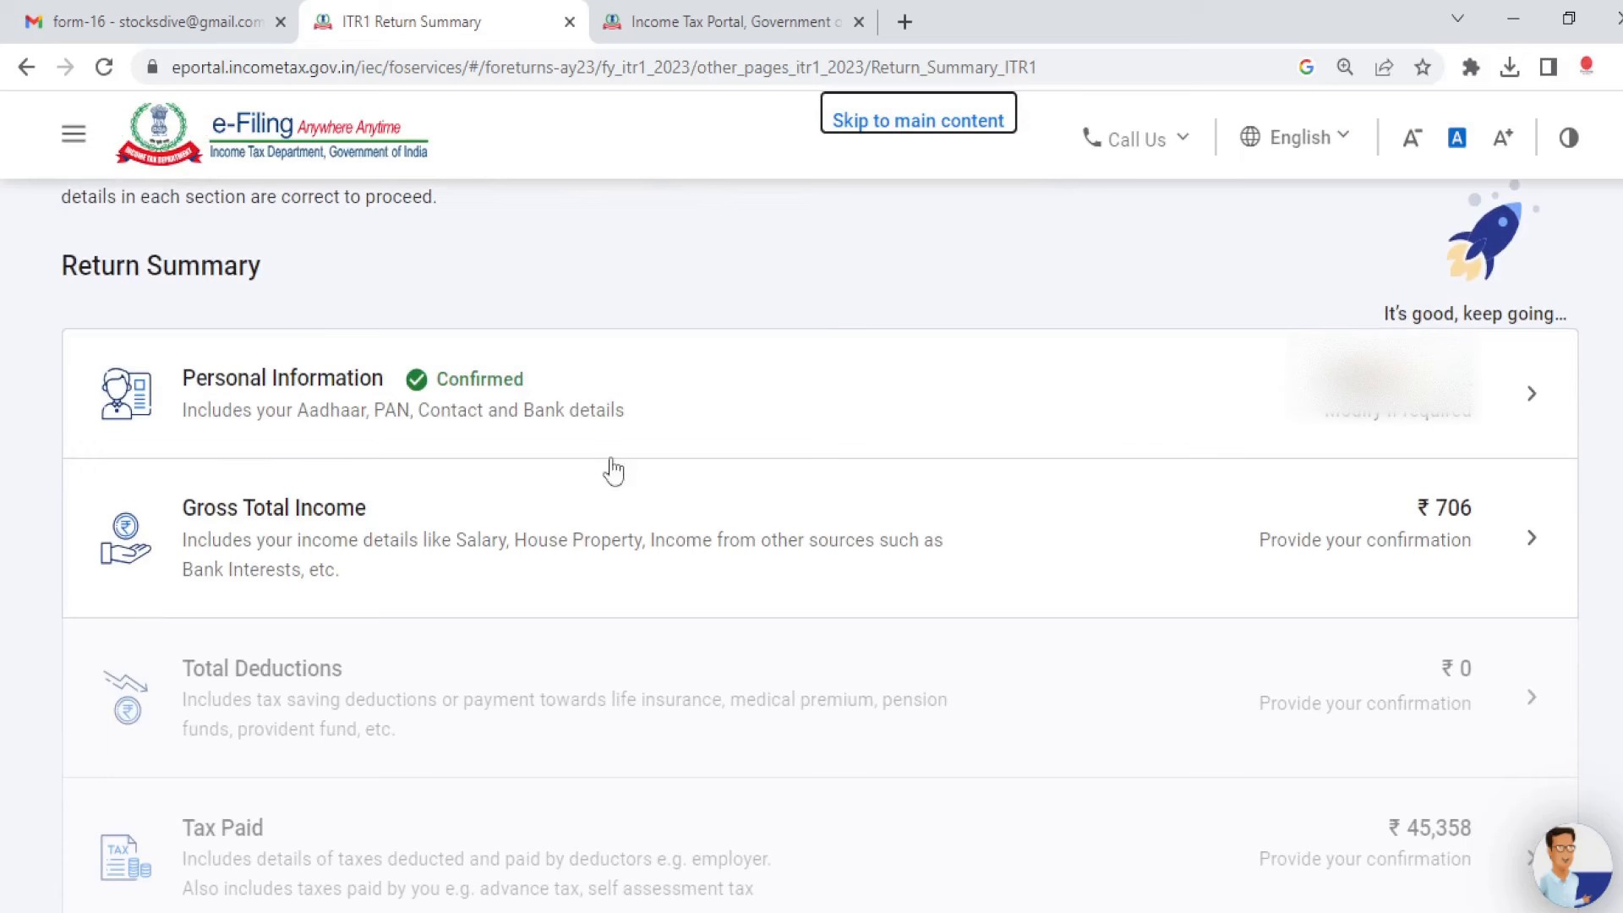
Step: Open the Gross Total Income section and review its salary details
left_click(1502, 552)
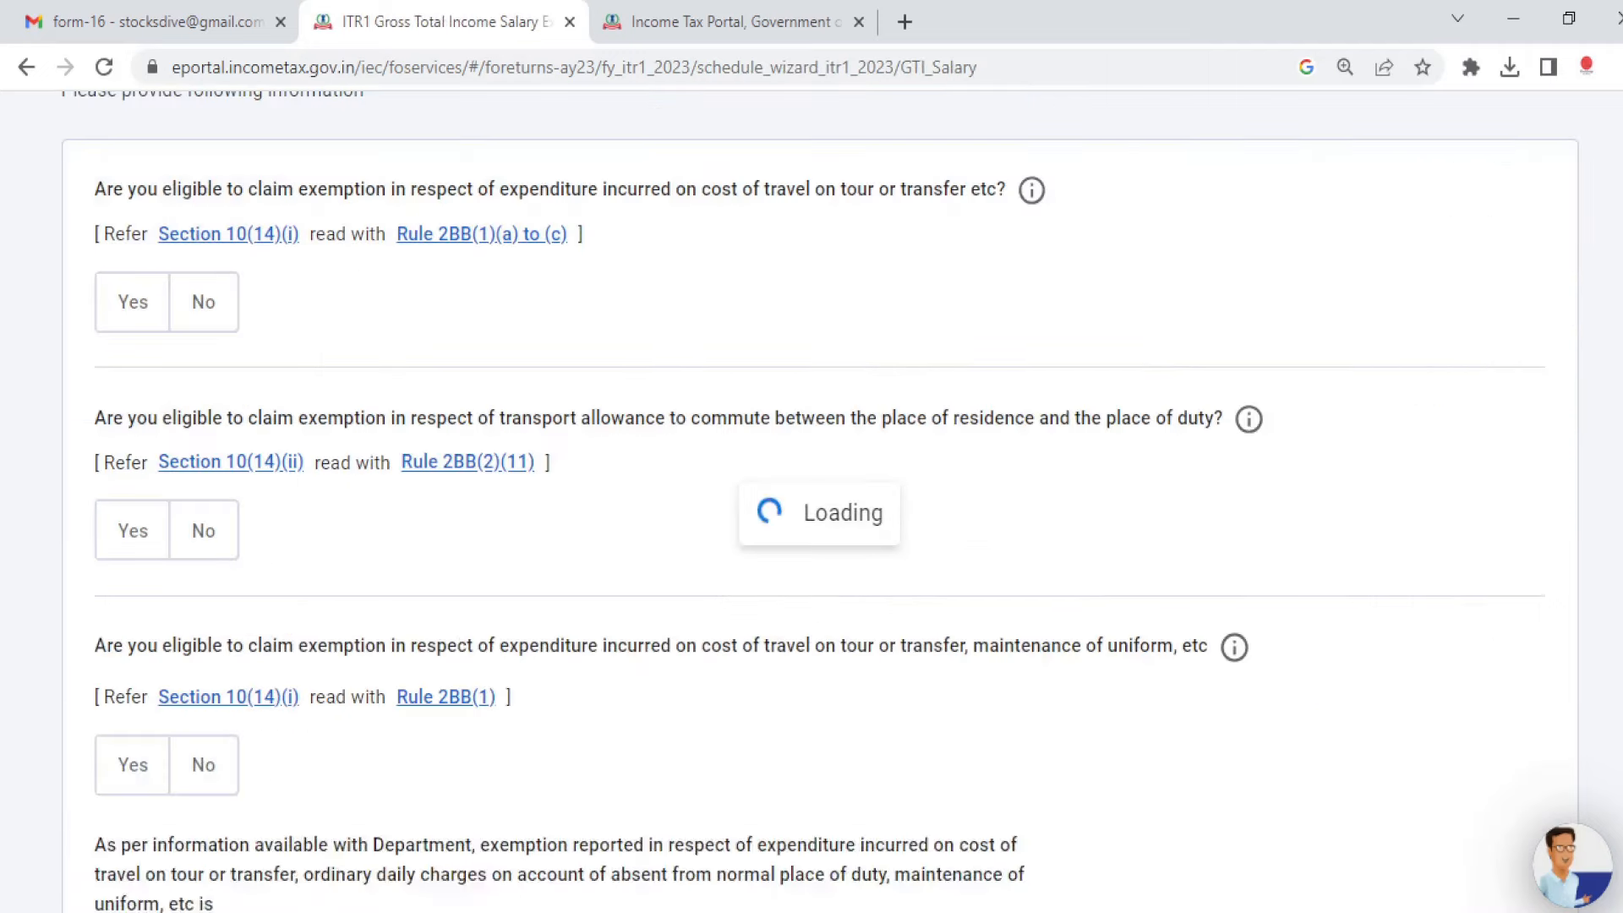
scroll(708, 454, "down", 3)
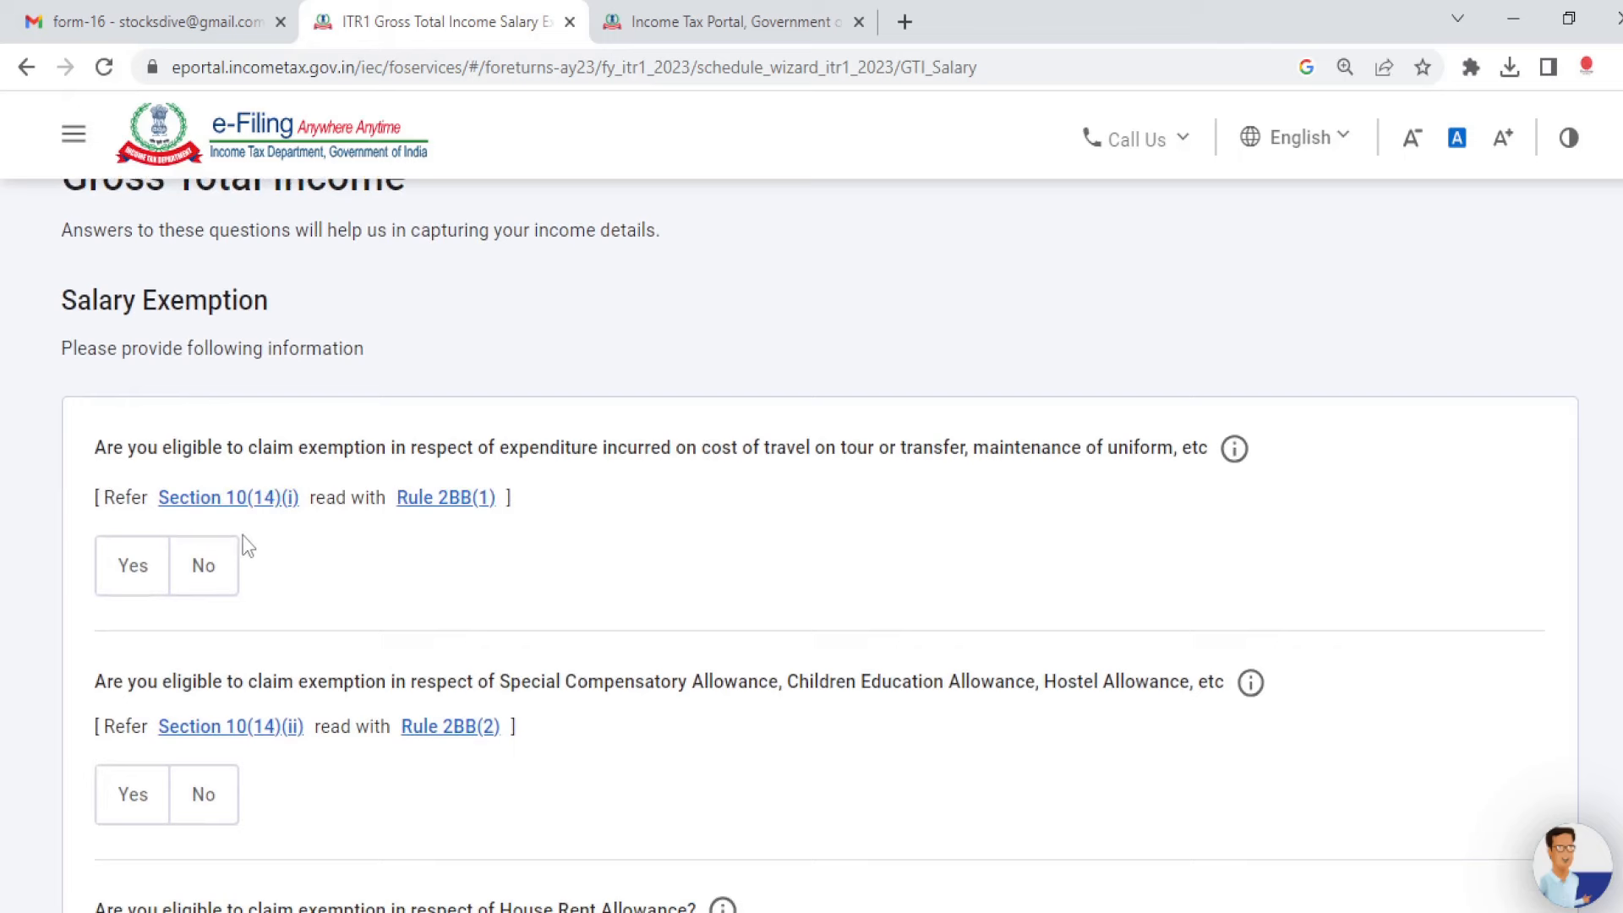
scroll(819, 545, "down", 1)
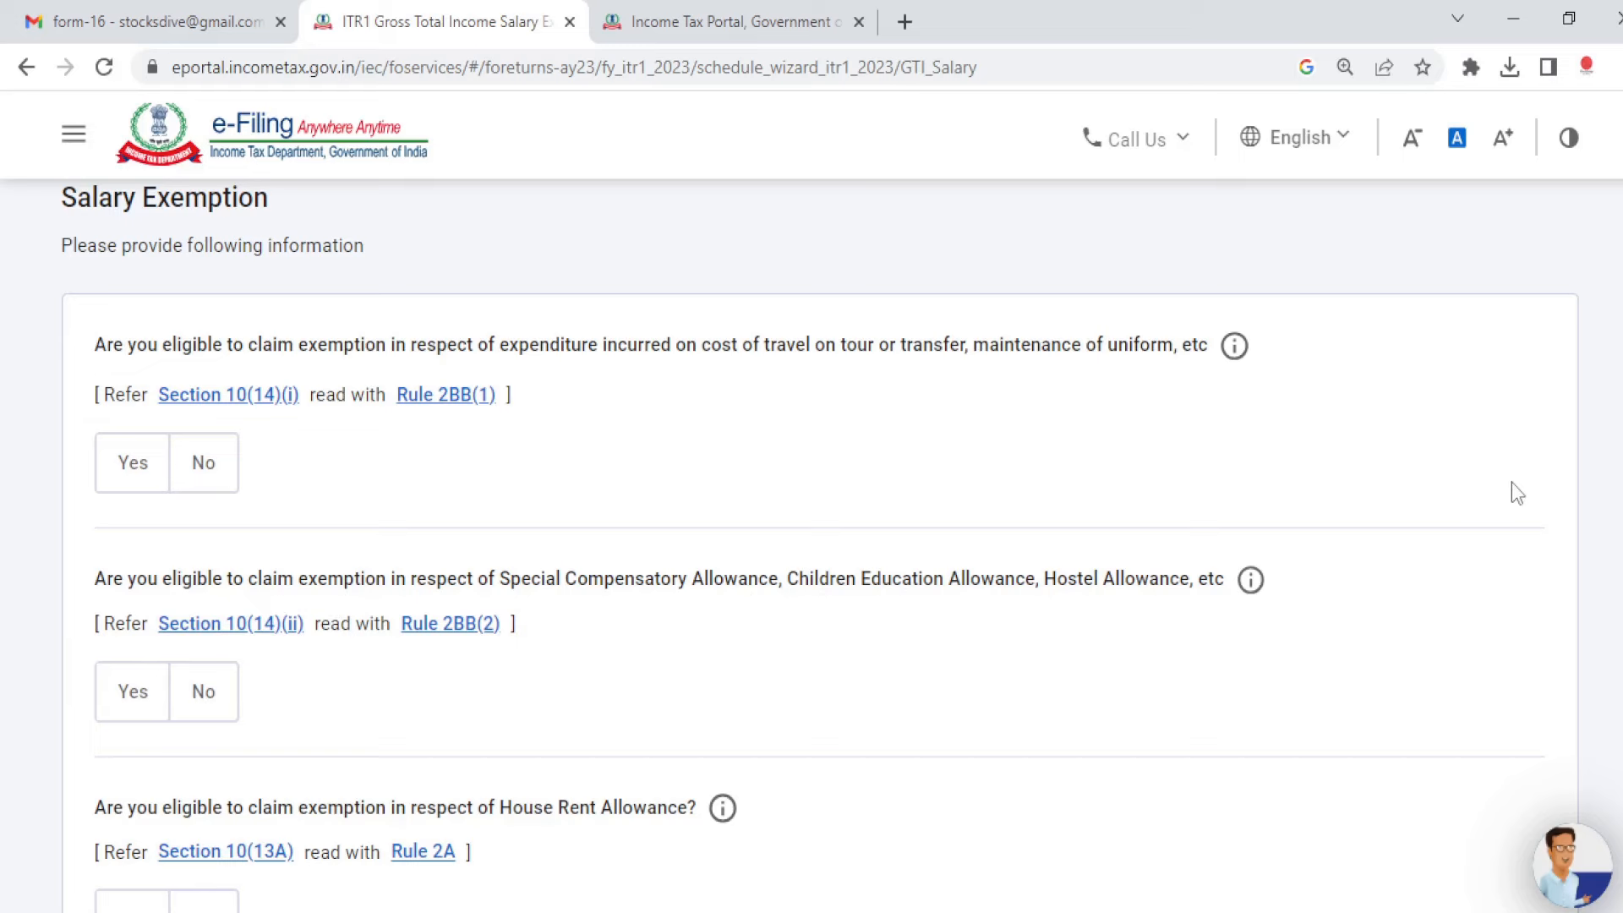
scroll(1512, 486, "down", 2)
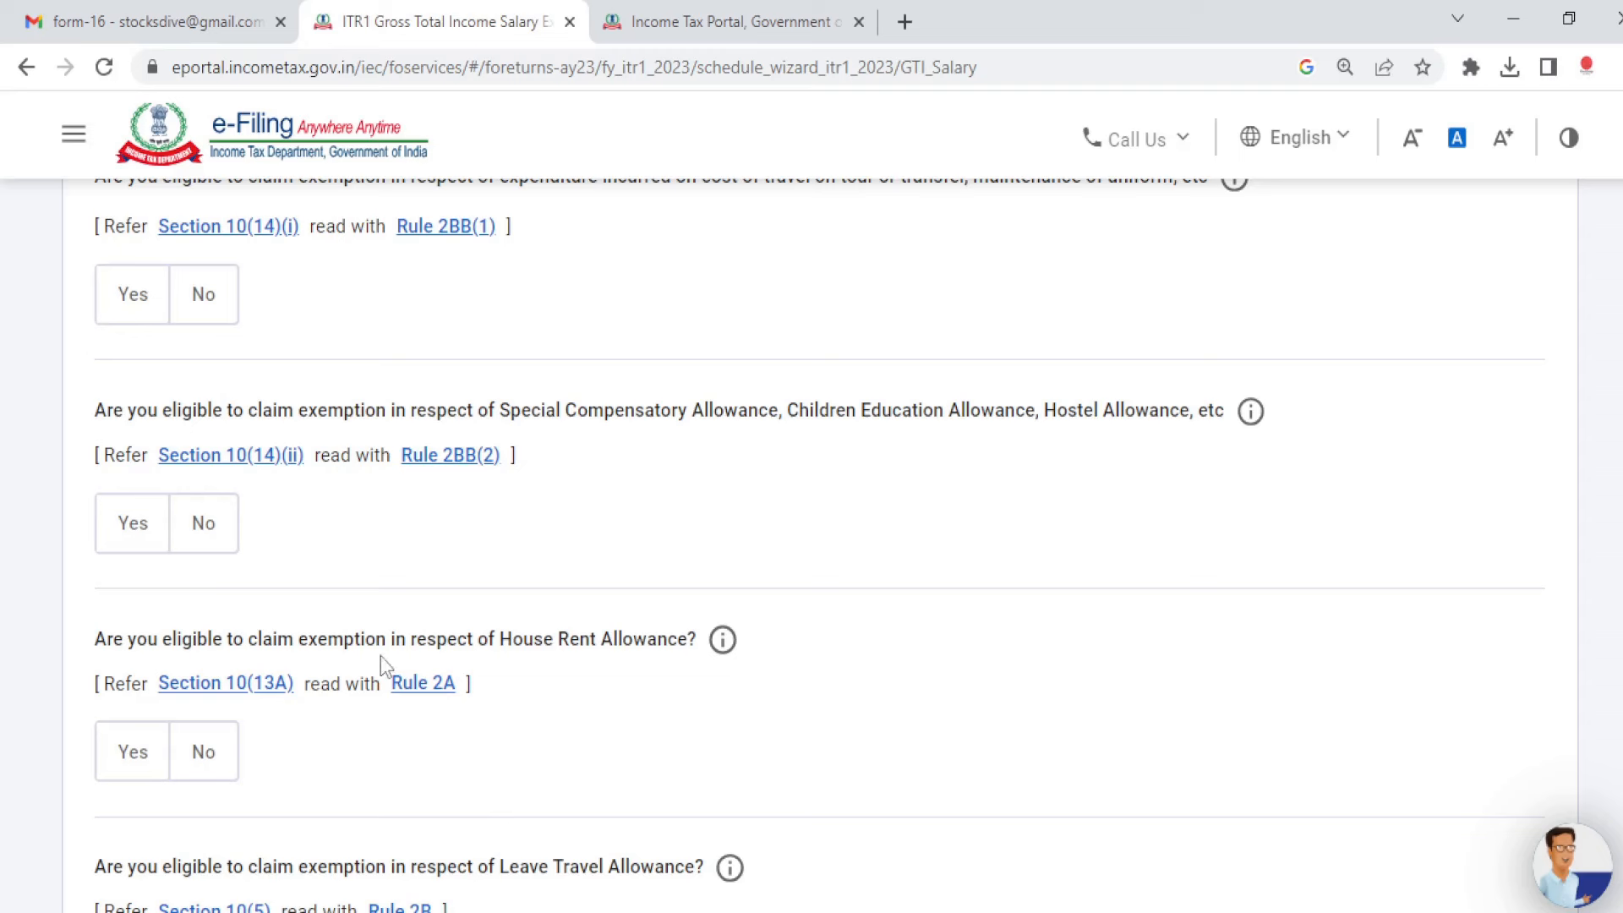
Step: Answer No to the House Rent Allowance exemption and continue past the salary exemption questions
left_click(118, 752)
scroll(916, 758, "down", 2)
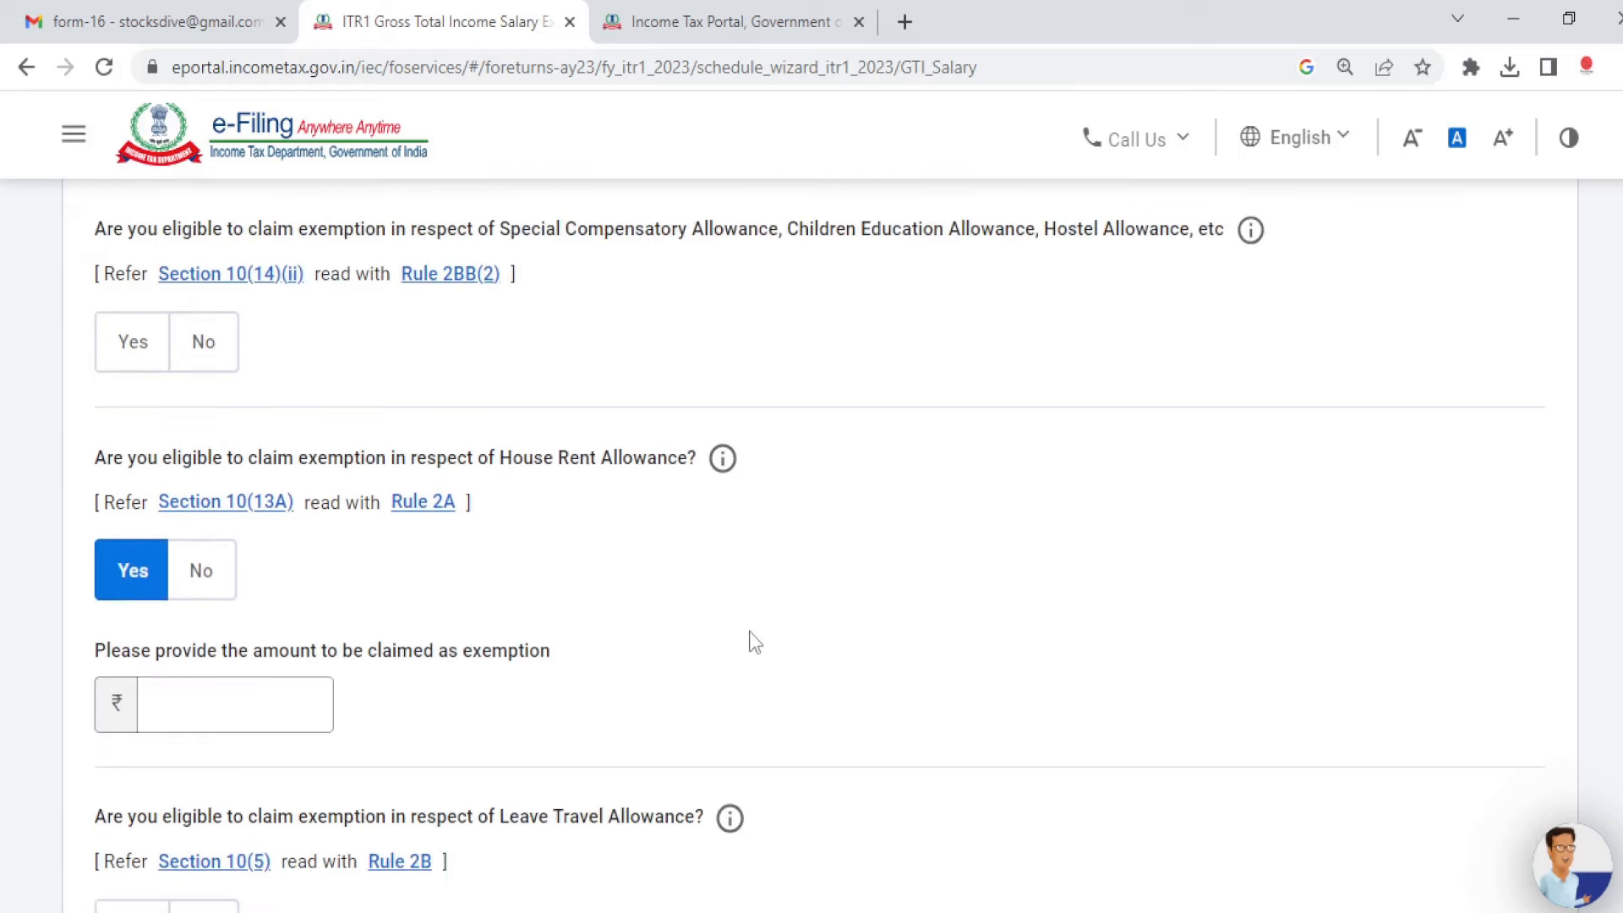
left_click(279, 705)
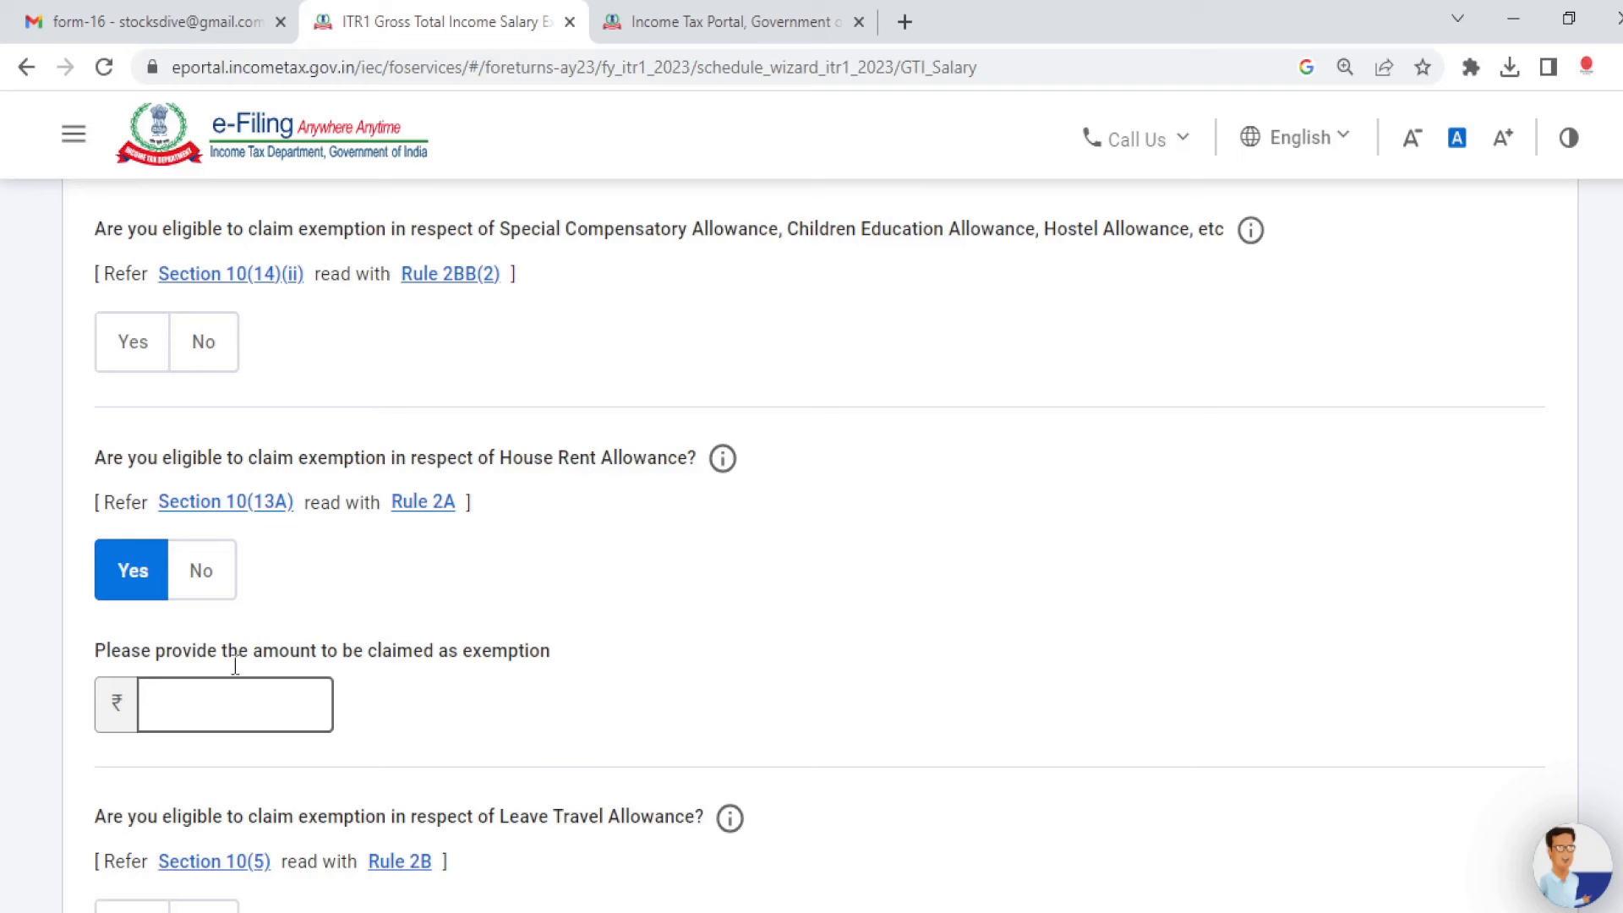
left_click(207, 578)
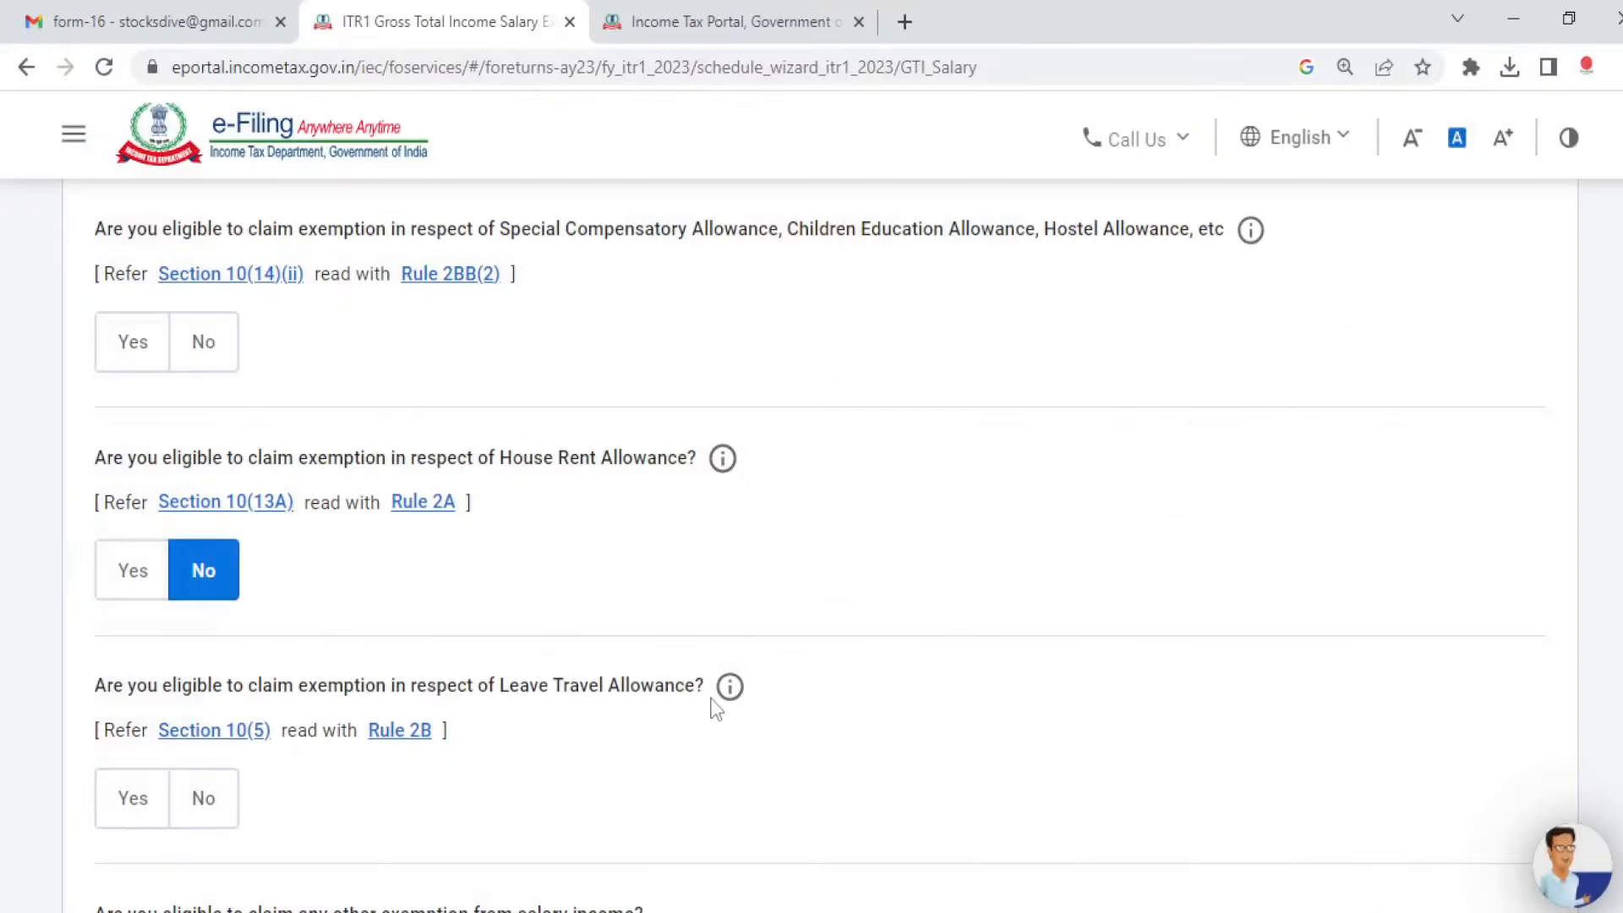
scroll(612, 486, "down", 2)
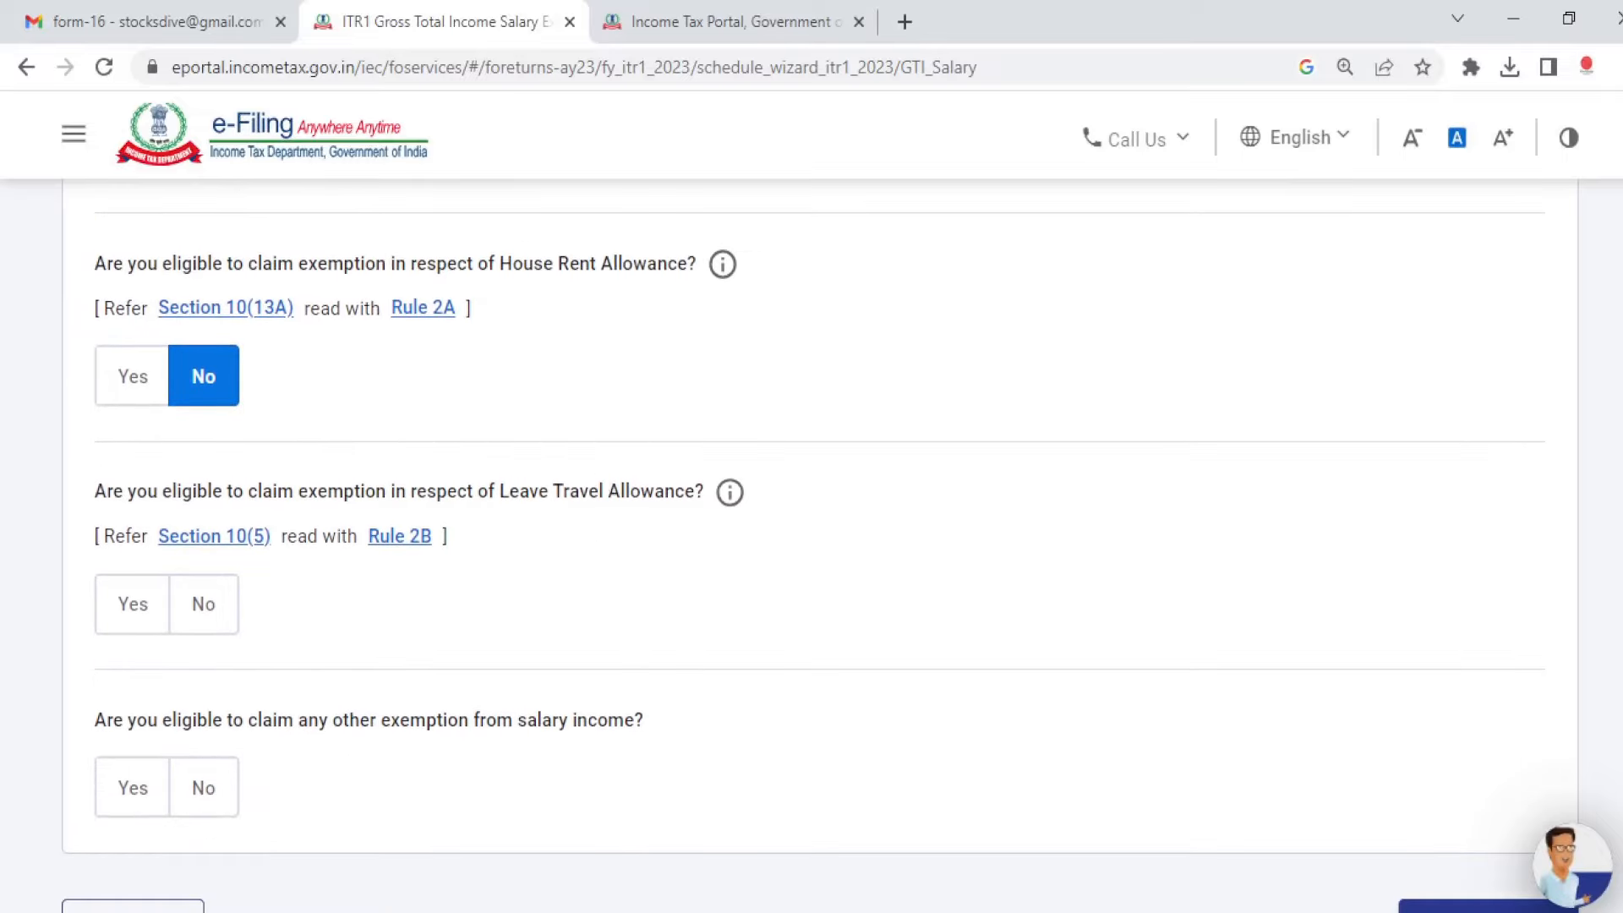
scroll(355, 602, "down", 2)
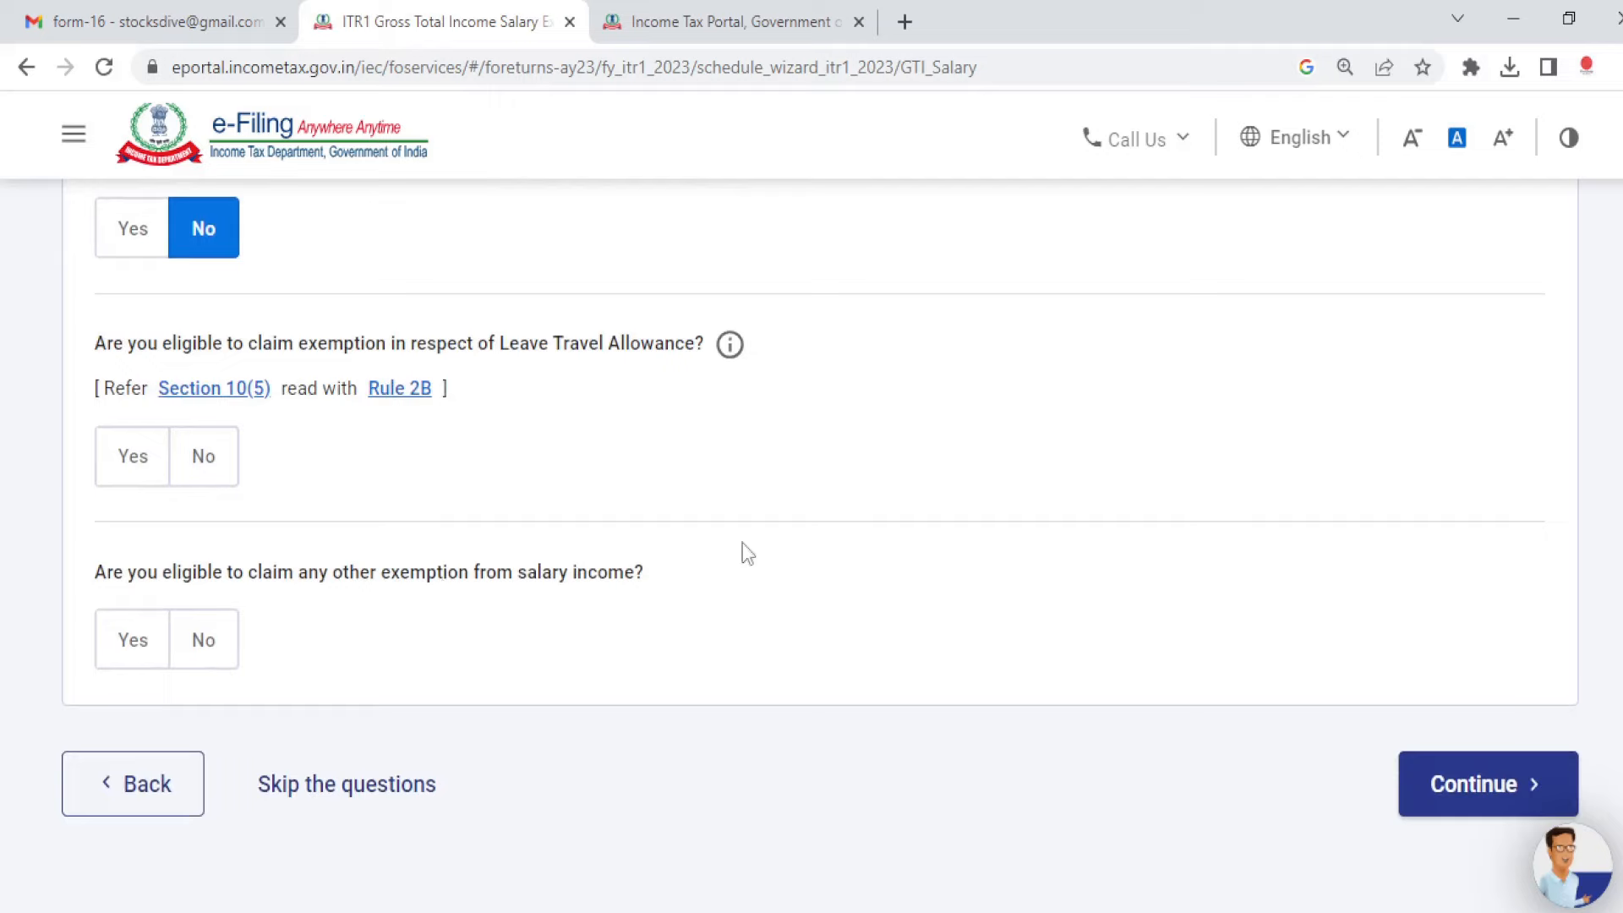
scroll(811, 541, "up", 10)
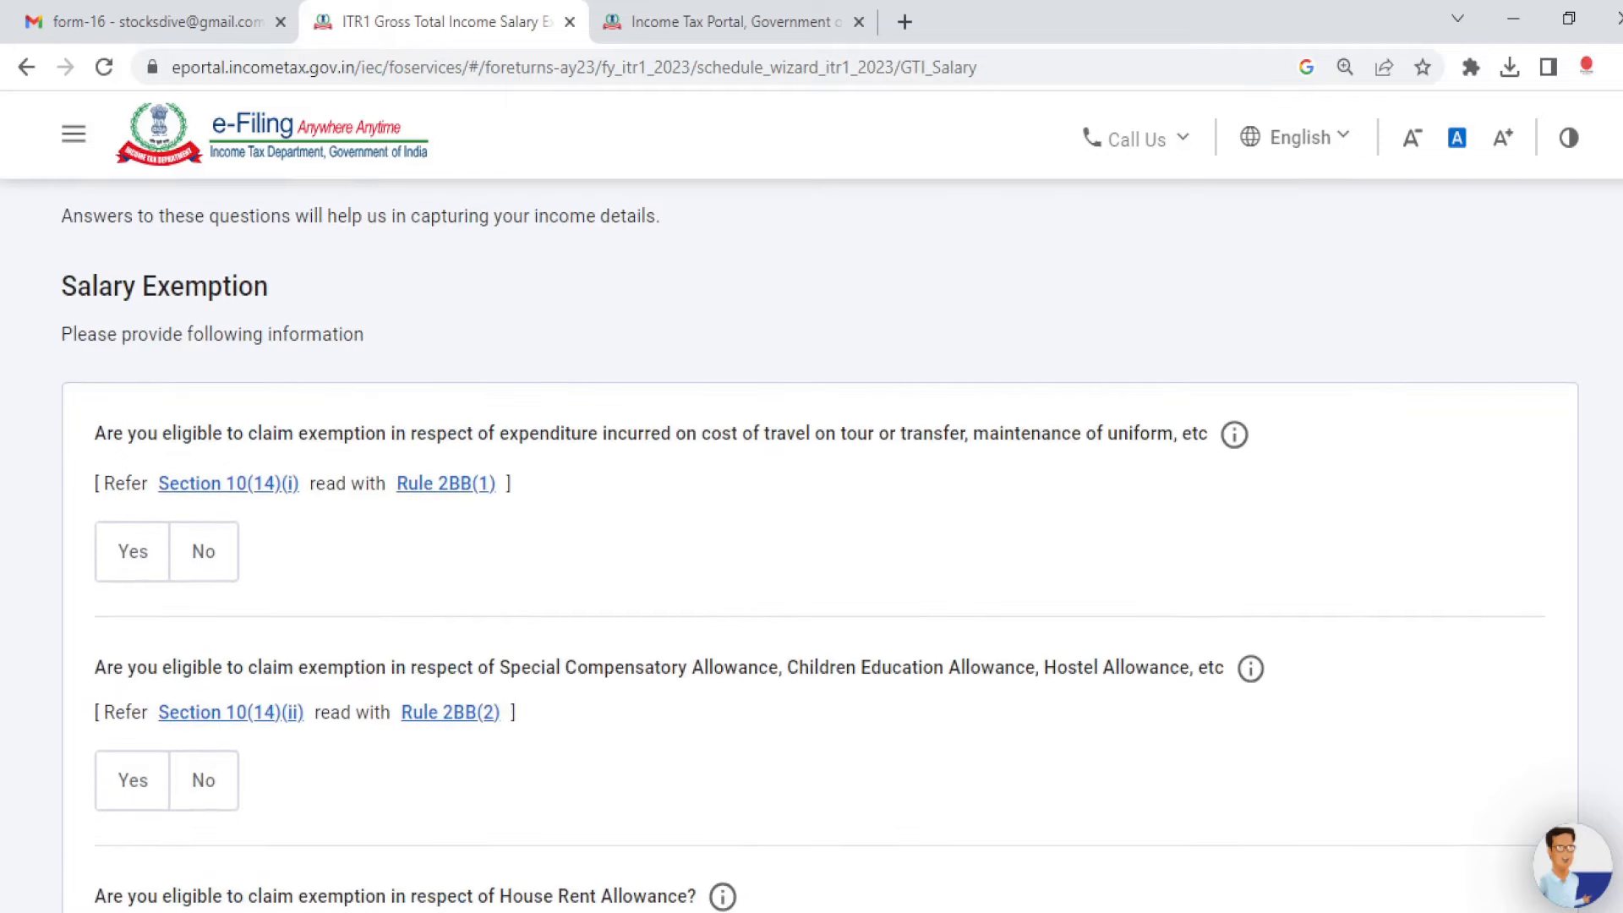
scroll(811, 541, "down", 8)
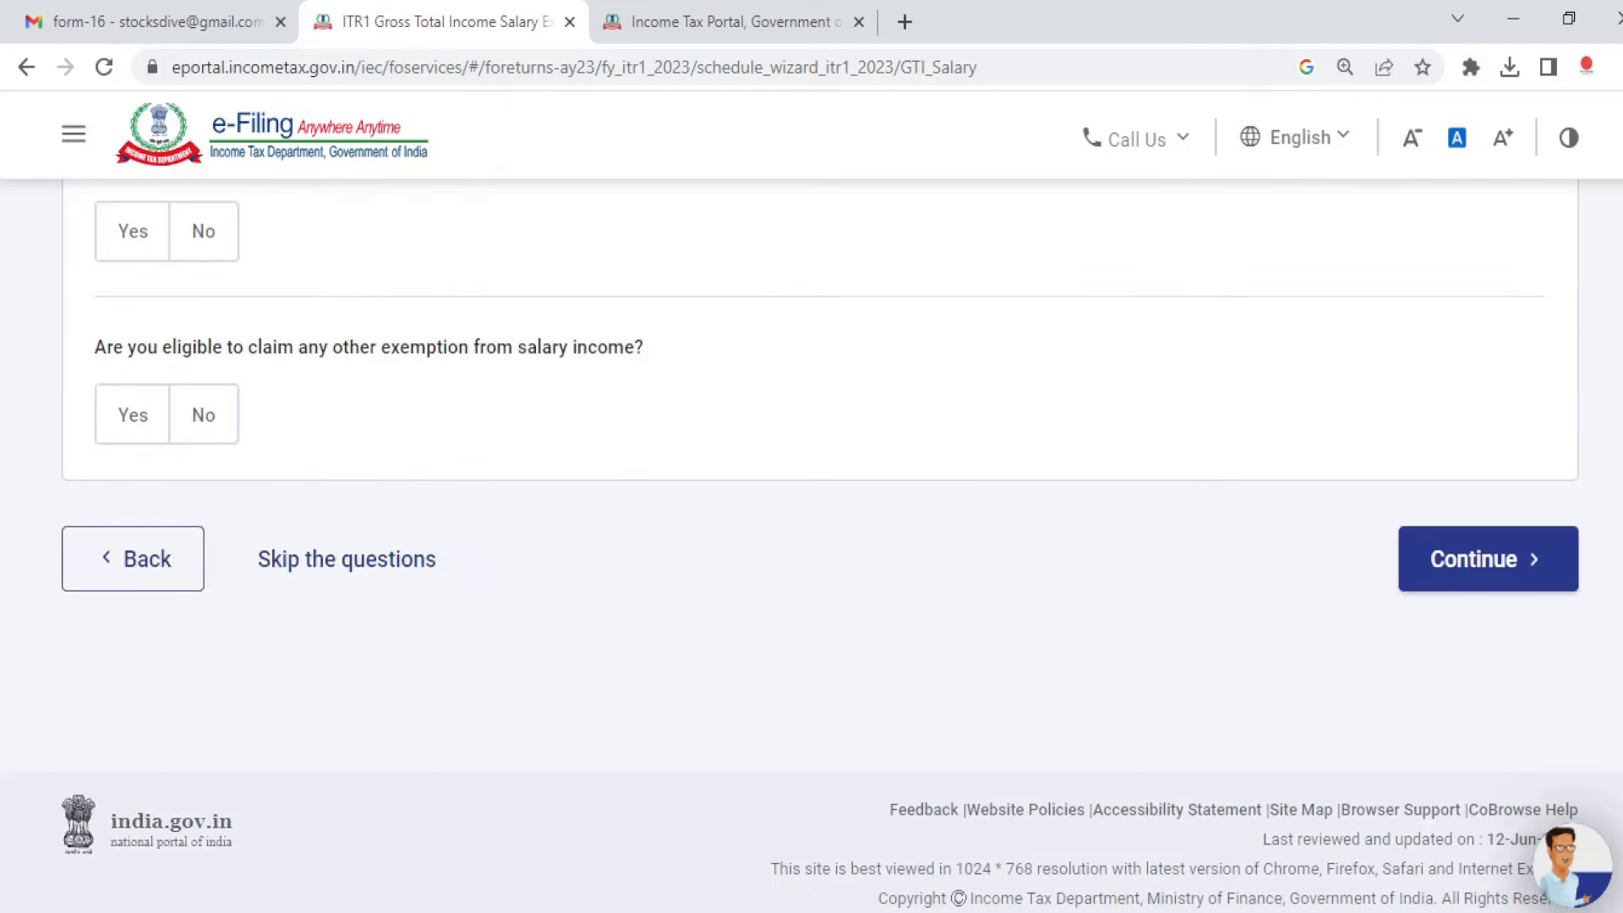
left_click(1489, 581)
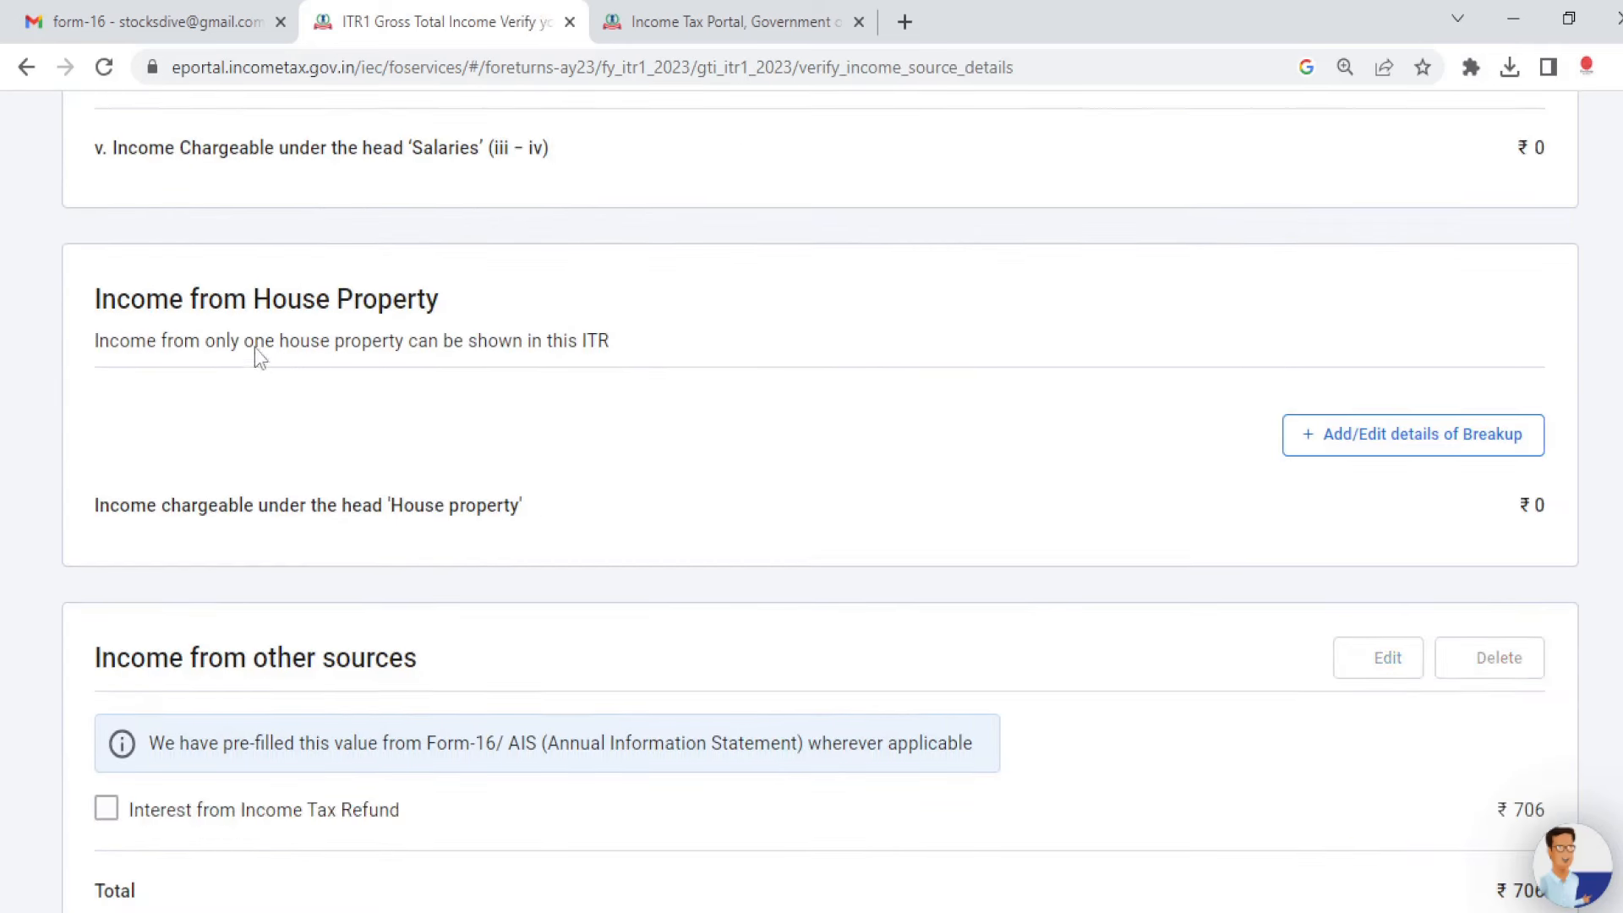
Step: Open Income from Salary for editing, then switch to Form16B_2021.pdf to see the 17(1) salary
scroll(1012, 695, "down", 6)
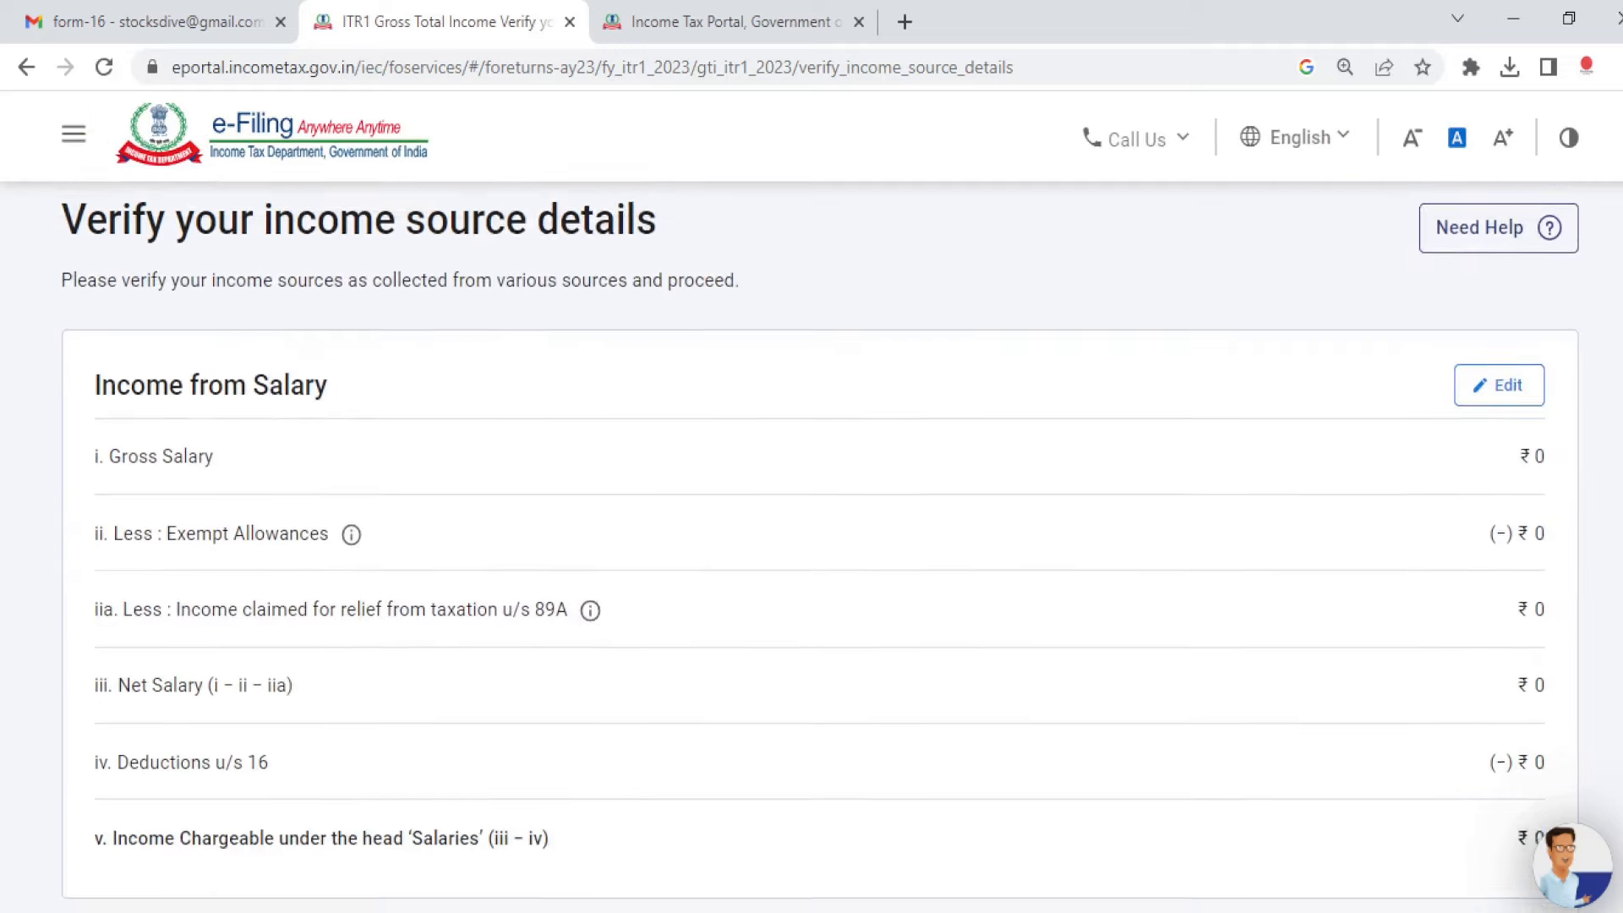
scroll(819, 541, "up", 3)
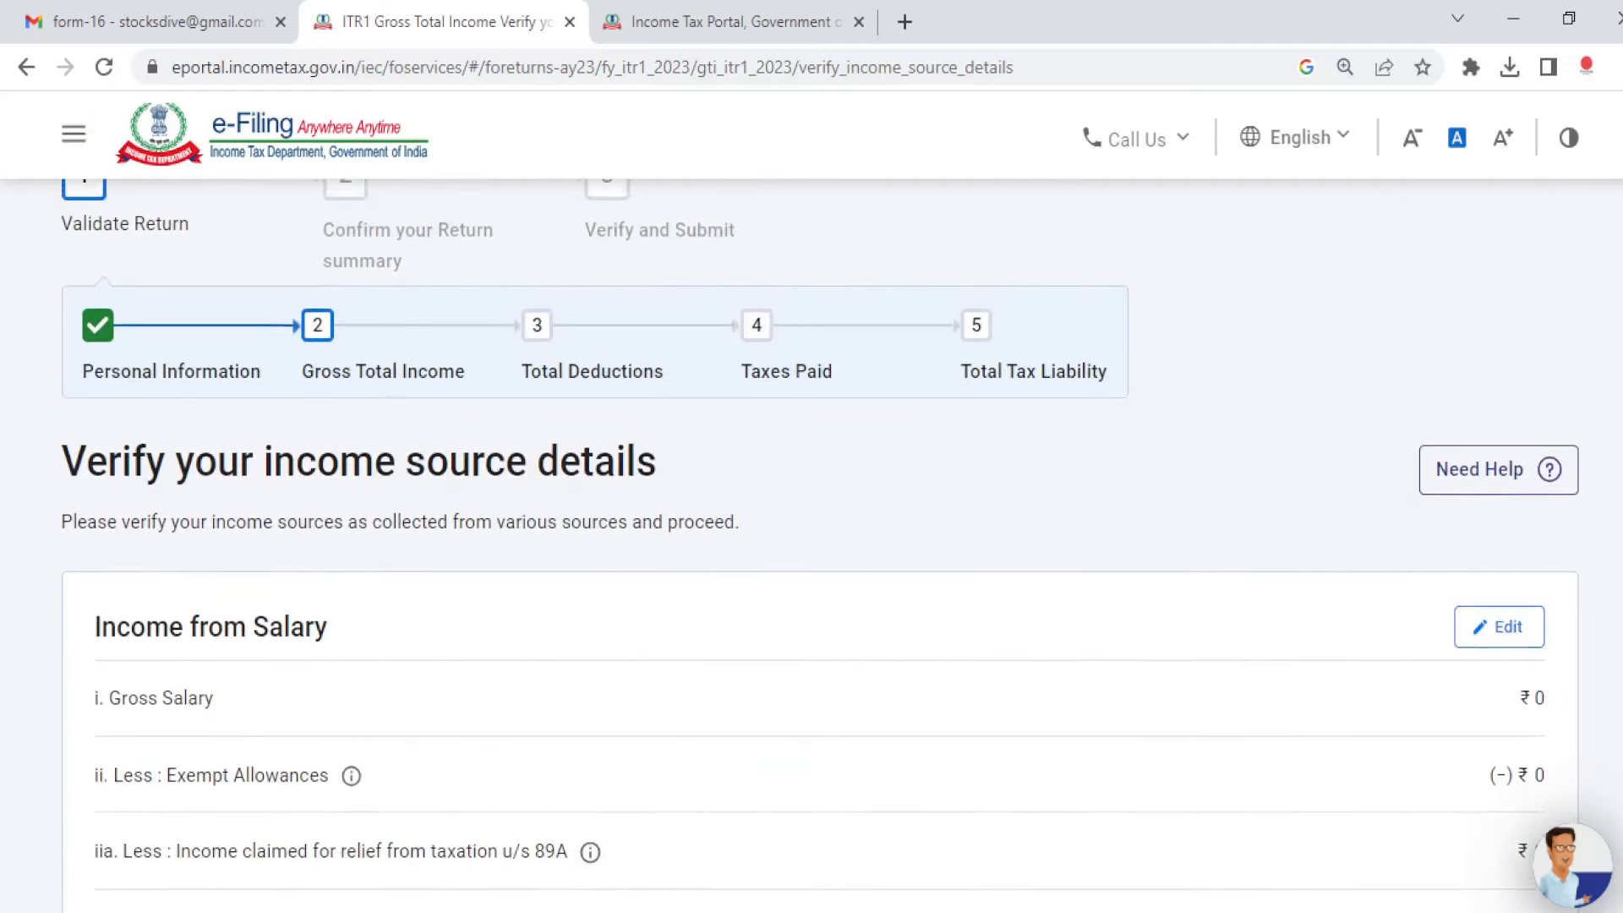
scroll(820, 541, "down", 6)
scroll(820, 540, "up", 7)
scroll(1408, 474, "down", 4)
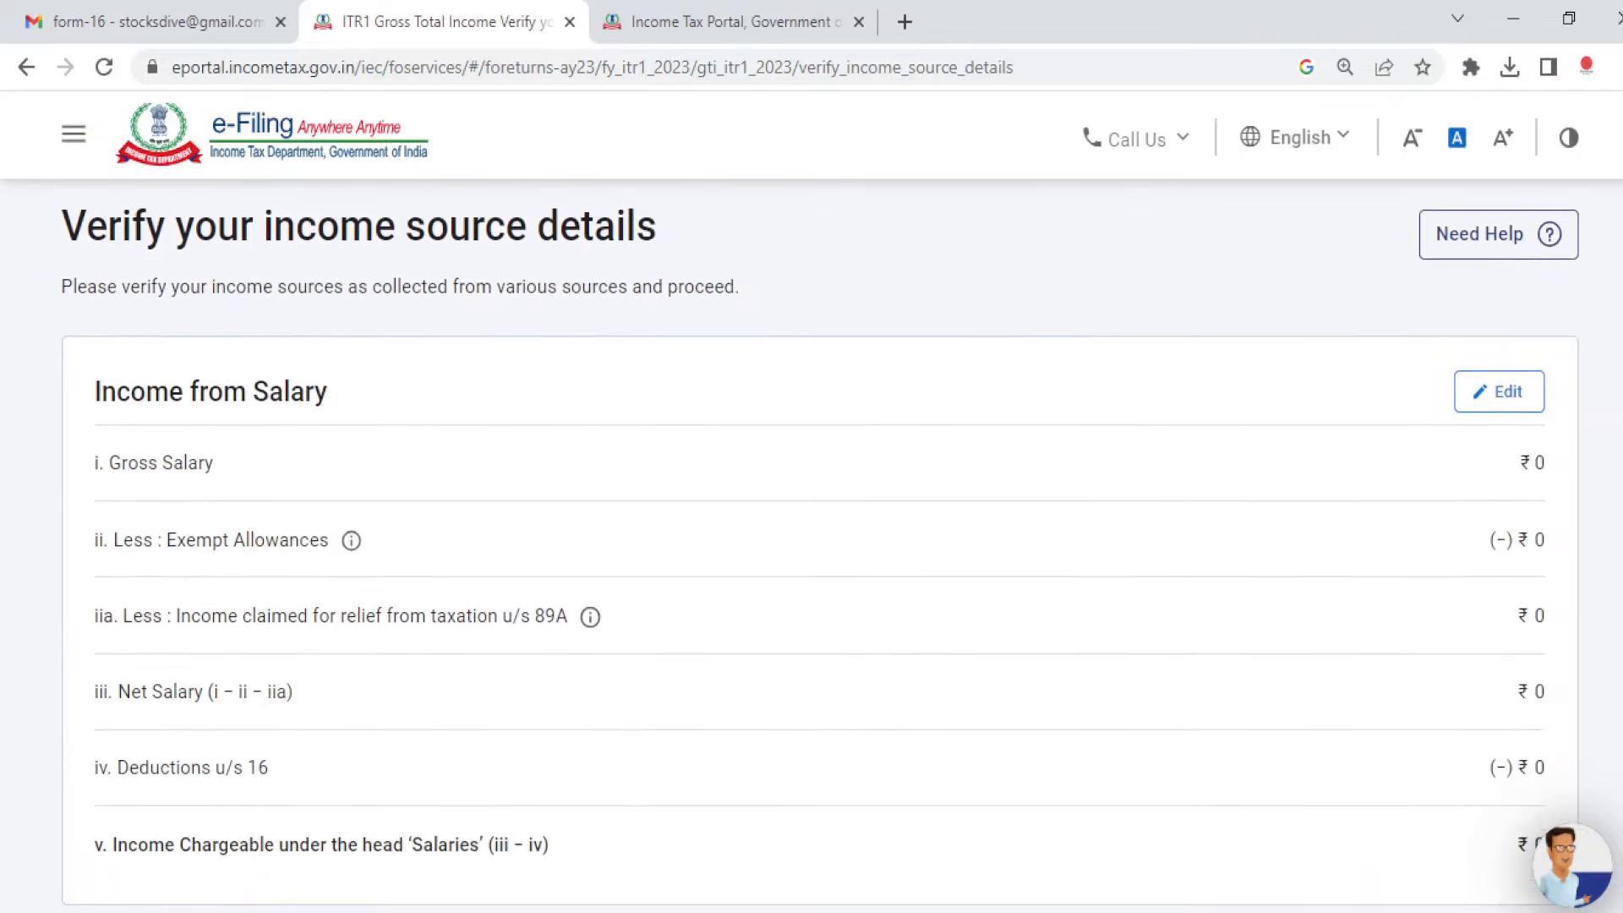
left_click(1501, 381)
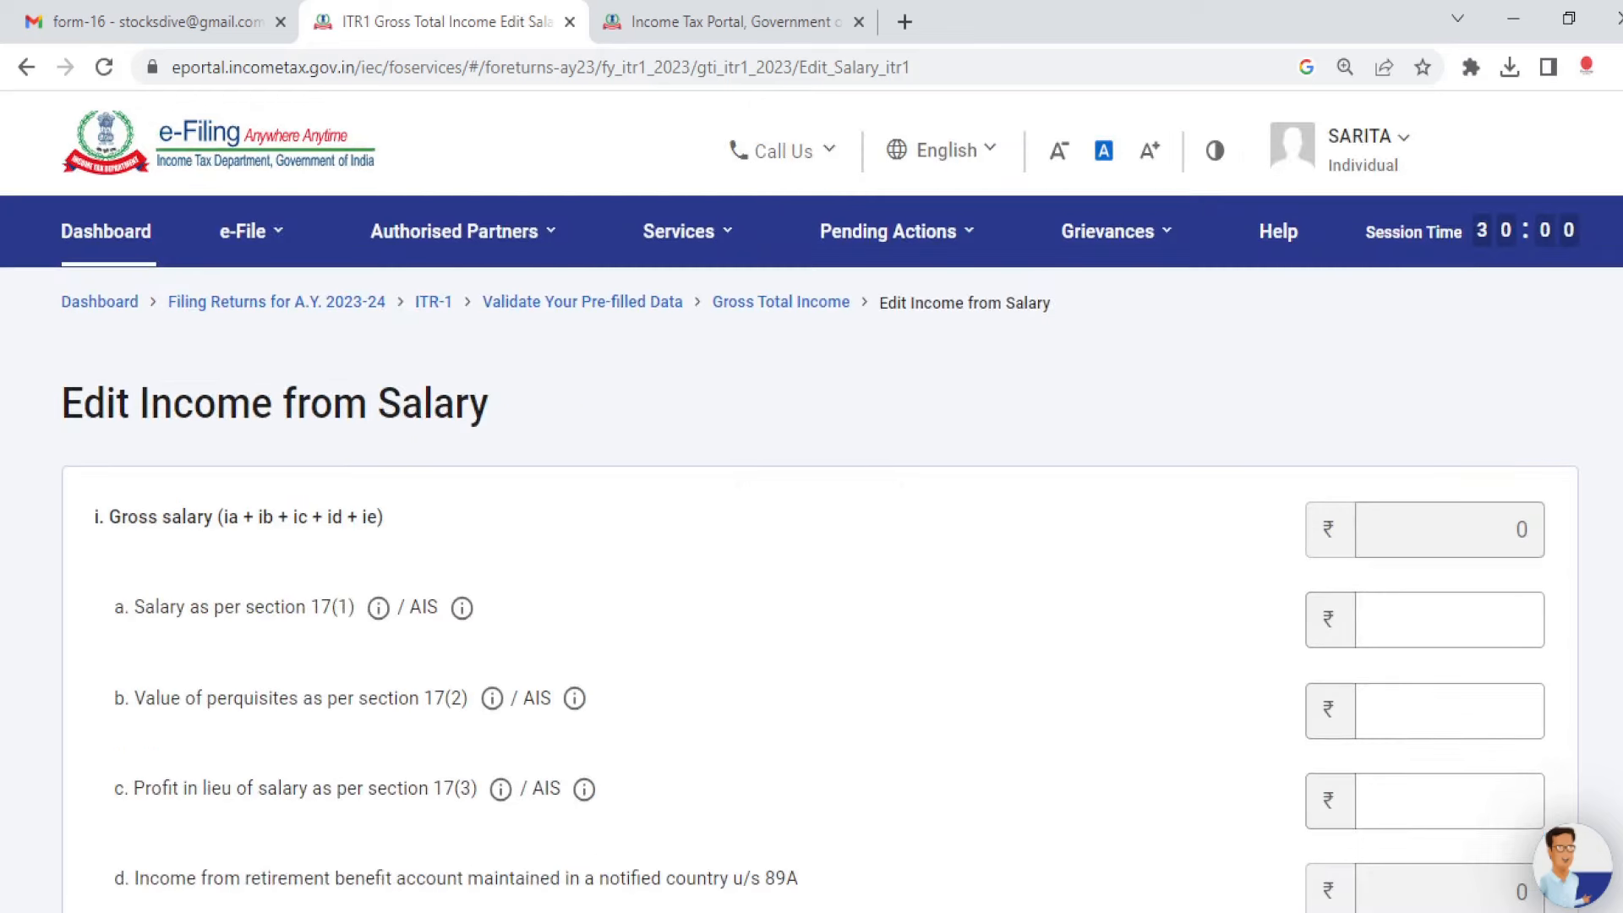
scroll(1033, 391, "down", 3)
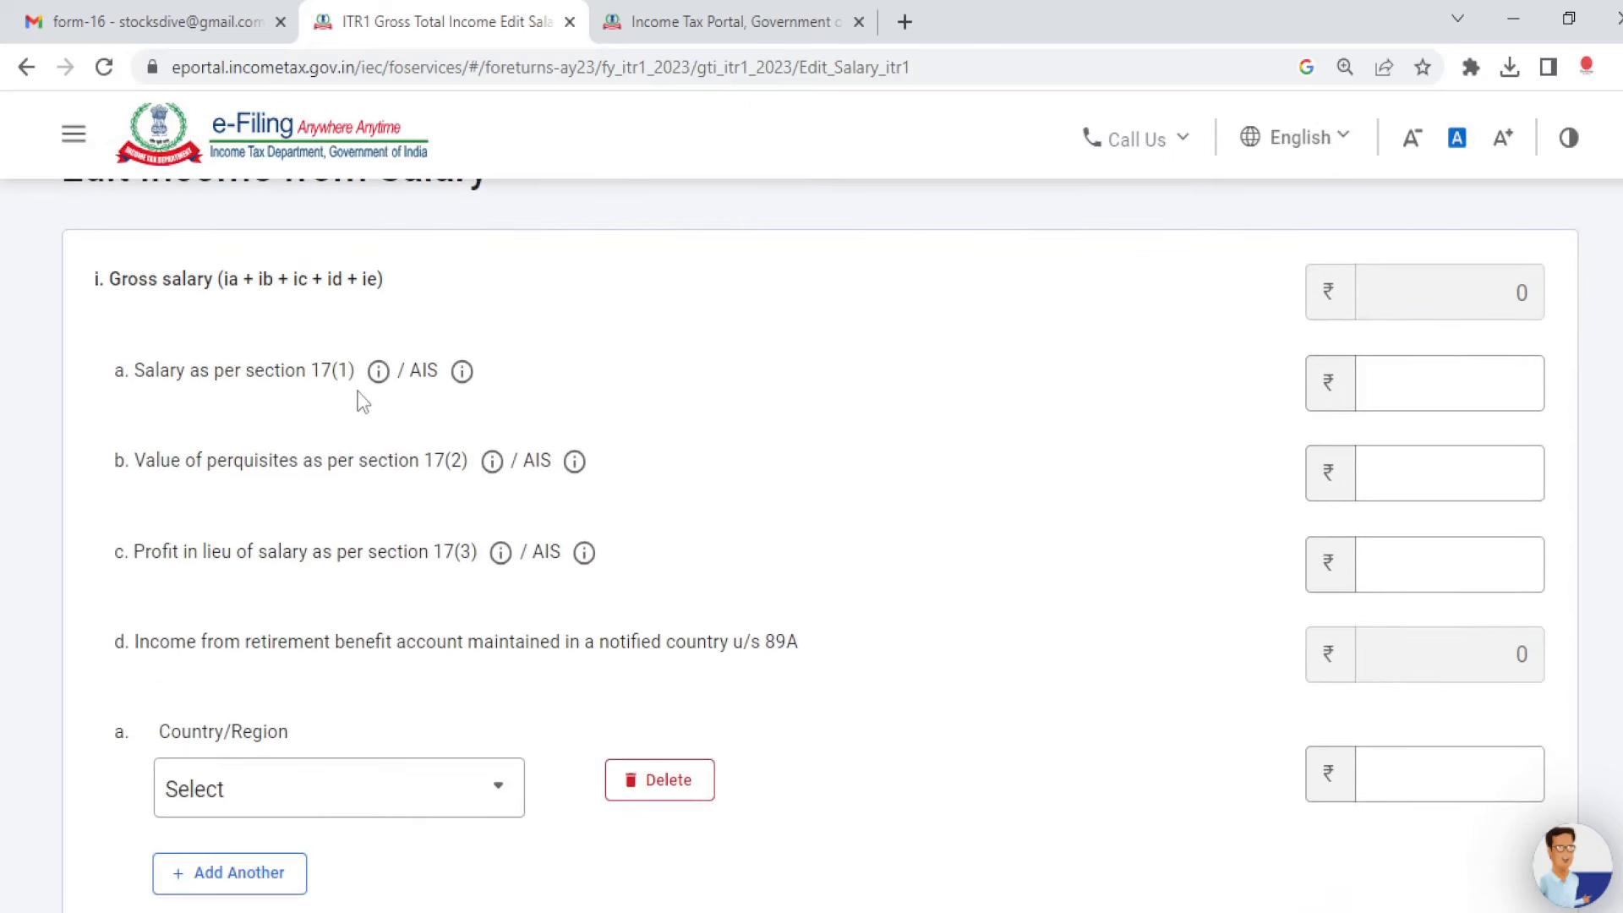
key("alt+Tab")
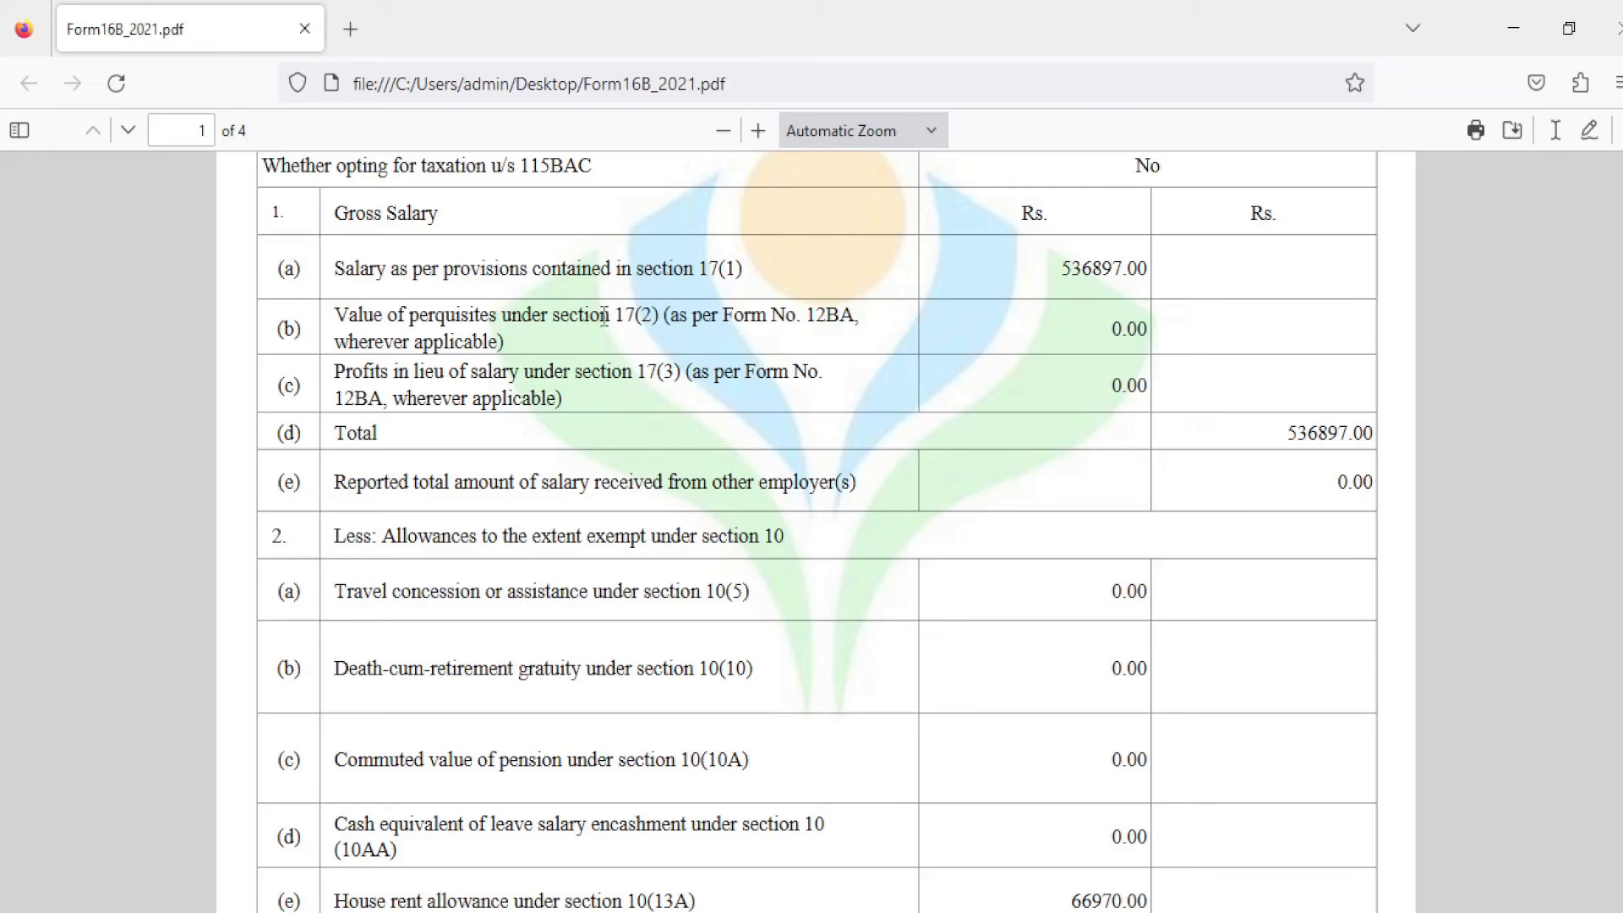
Step: Check the section 17(1) gross salary rows in Form16B_2021.pdf, then return to the e-Filing salary form
left_click_drag(693, 268, 749, 269)
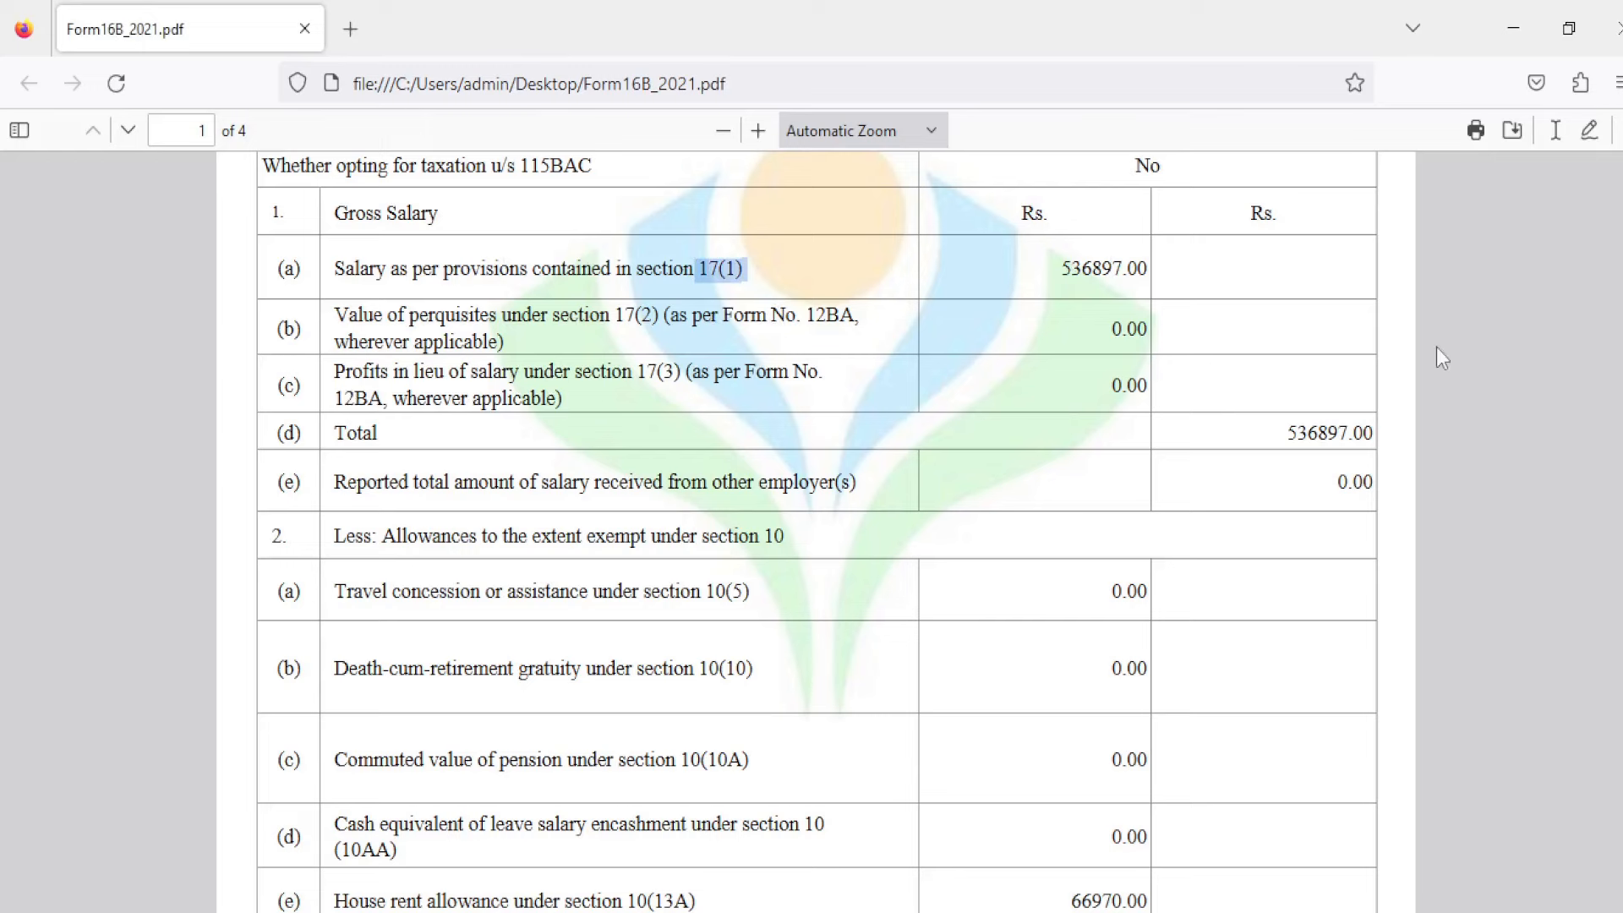
scroll(1443, 357, "down", 5)
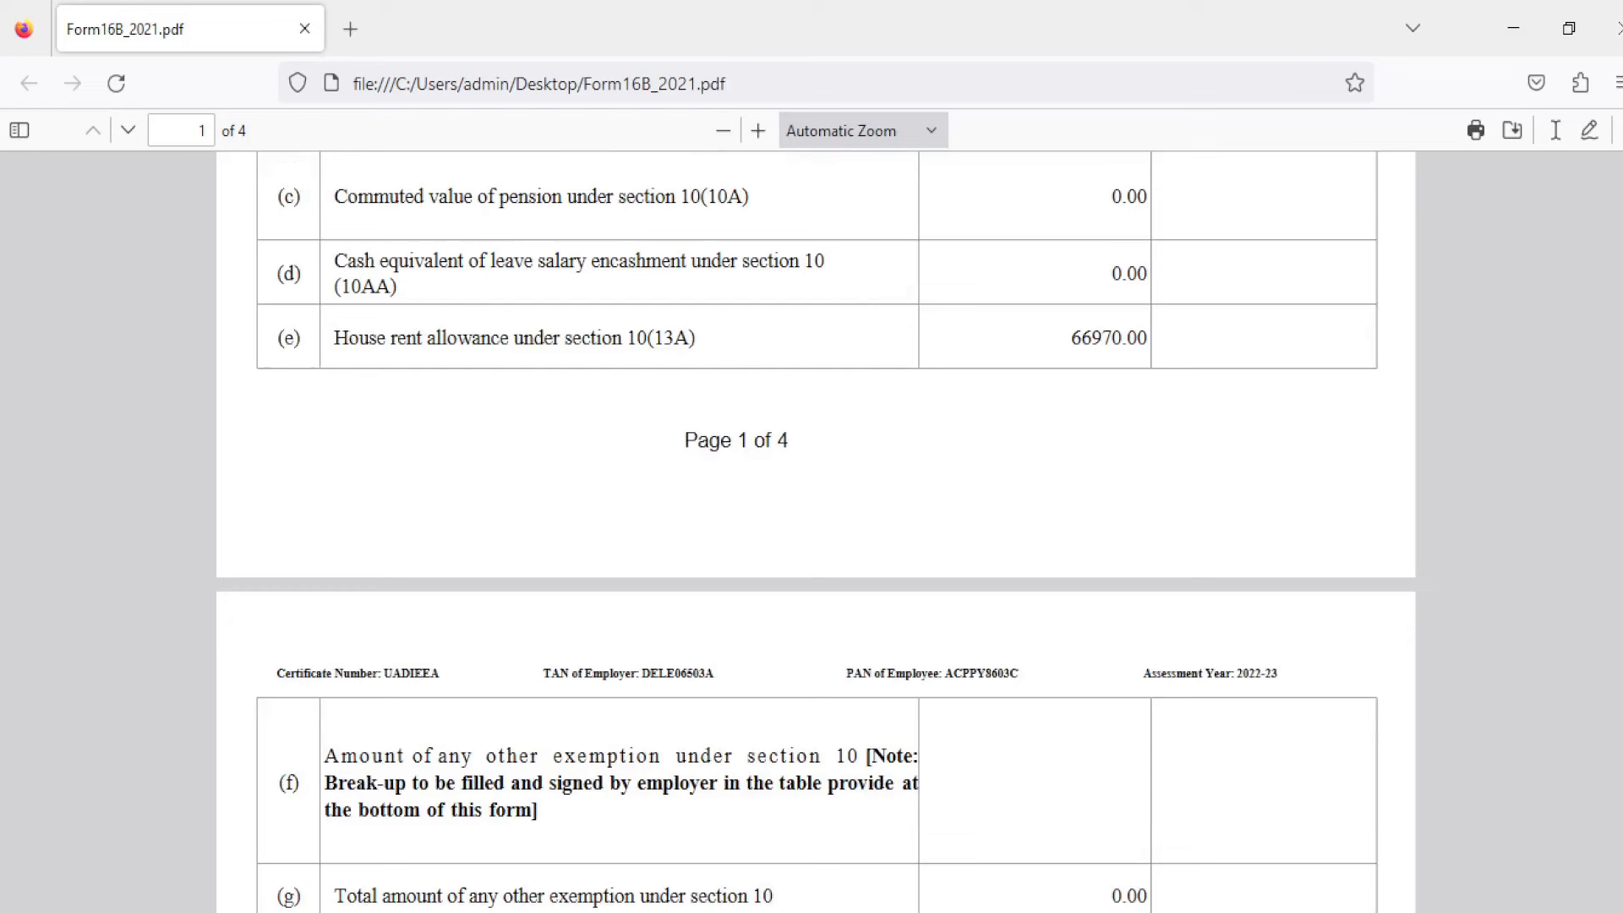
left_click(668, 912)
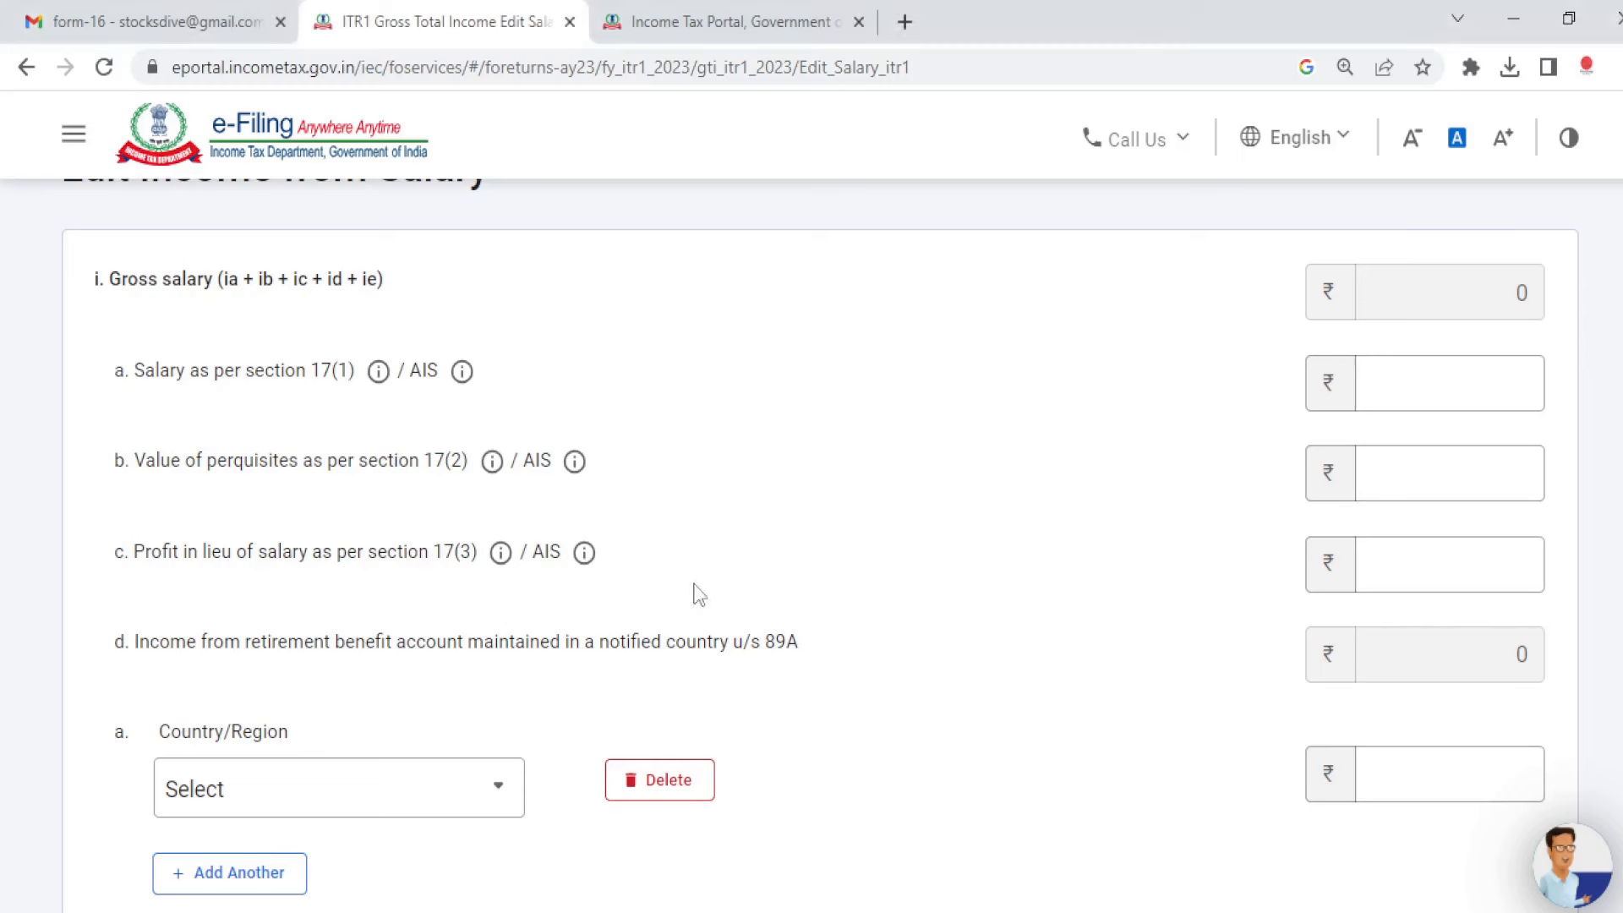
Step: Enter 453580 as the salary under section 17(1)
left_click(1402, 377)
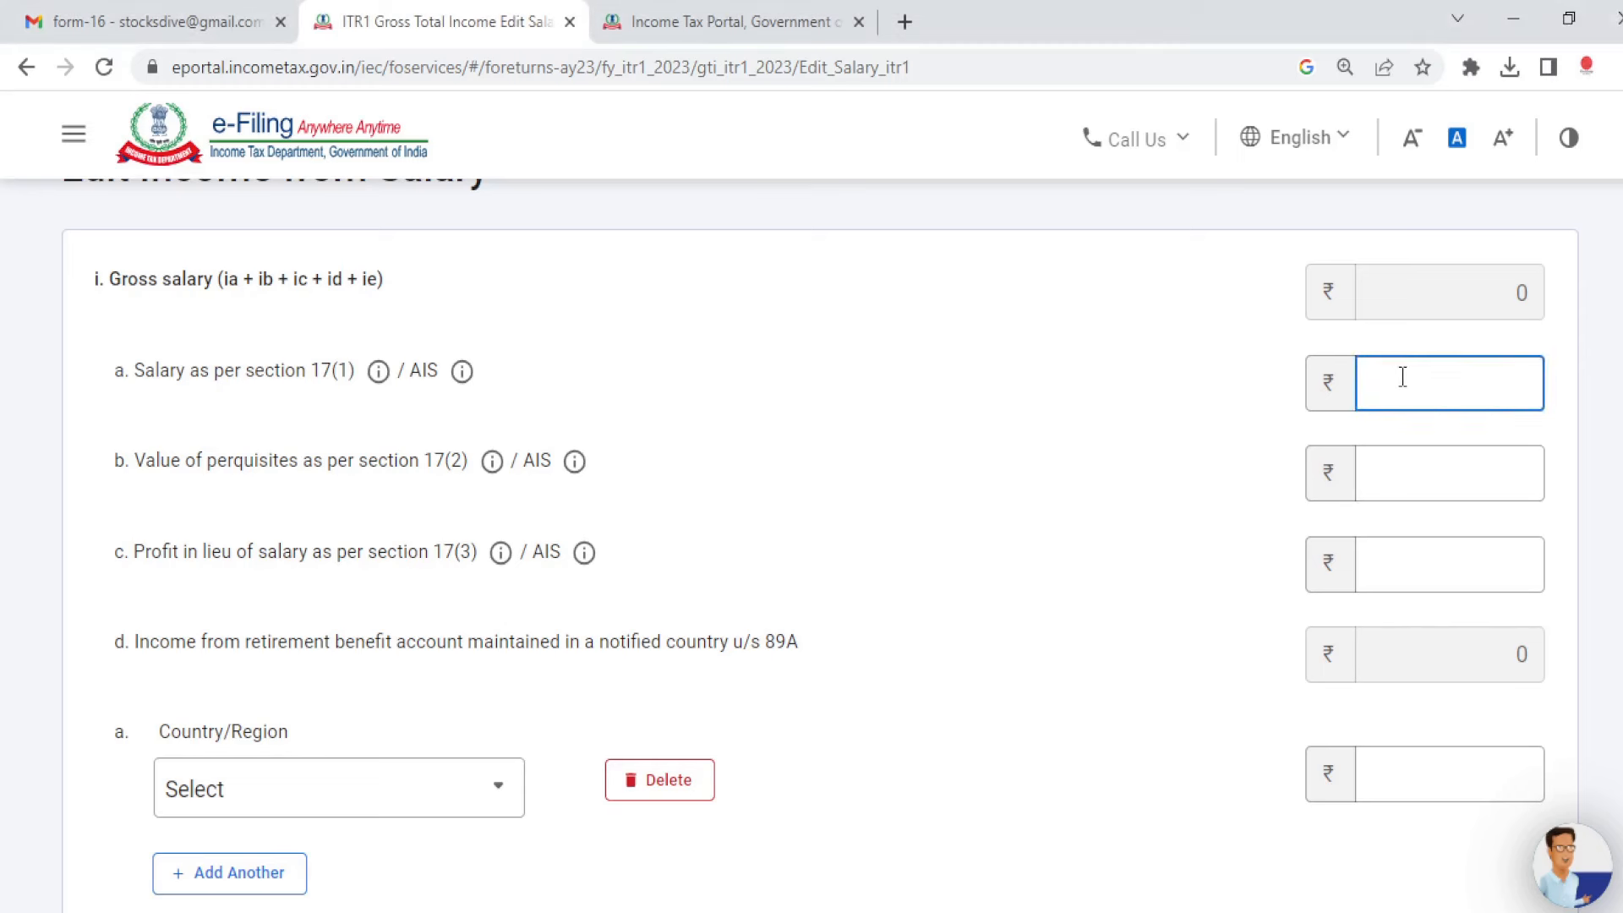
type("453580")
left_click(1221, 480)
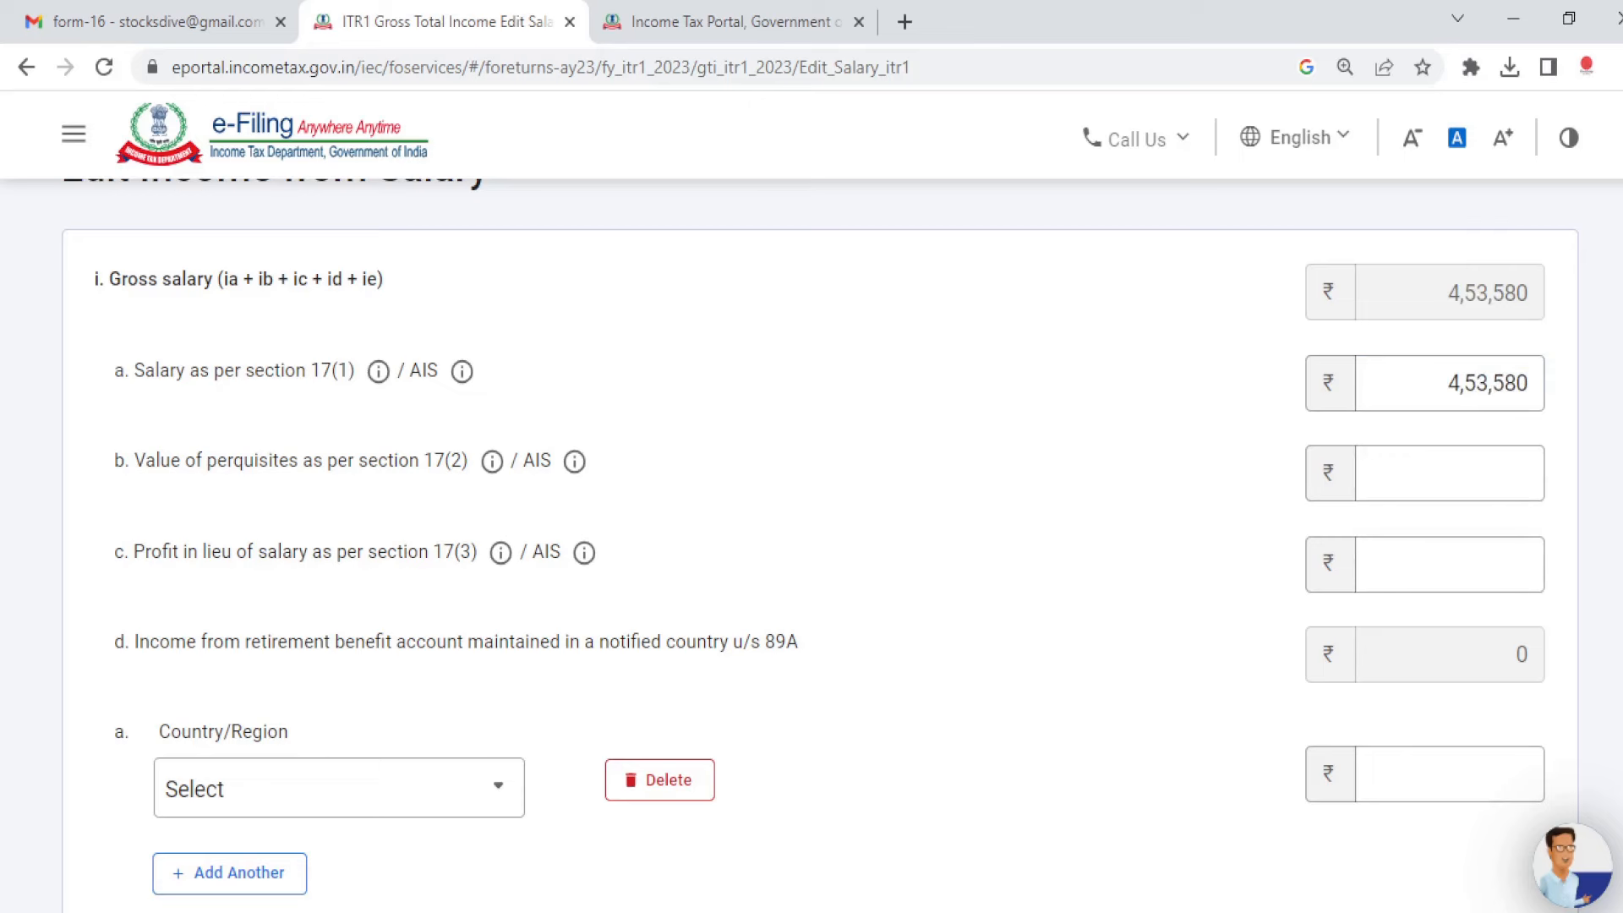
Step: Delete the empty Country/Region row under notified-country retirement income (89A)
scroll(812, 541, "down", 3)
left_click(377, 507)
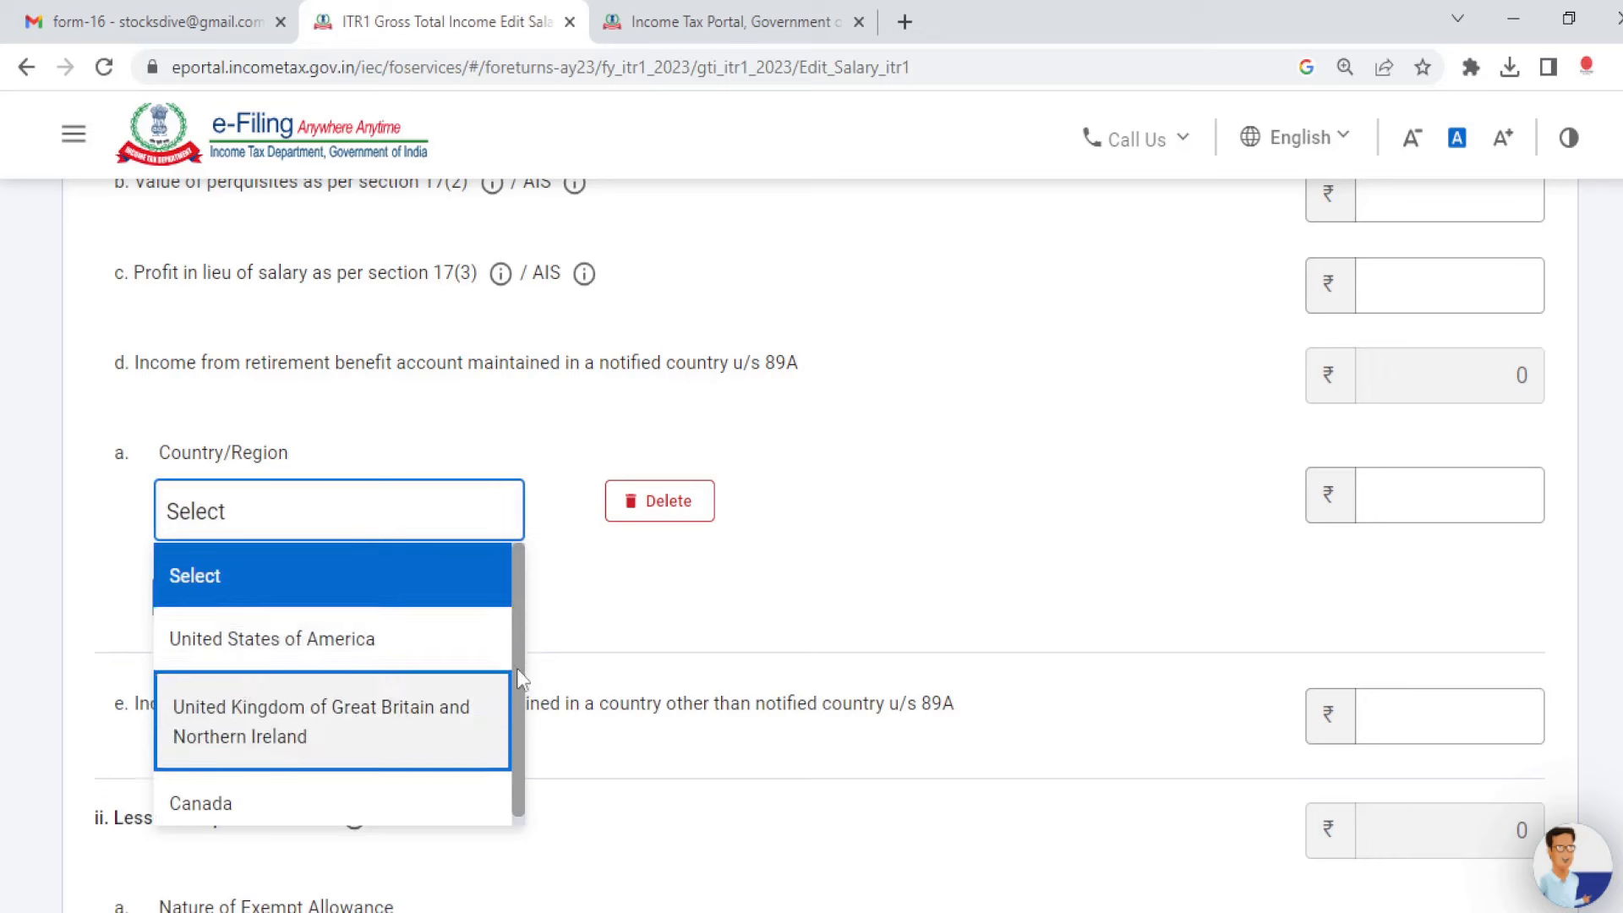
left_click_drag(518, 651, 524, 764)
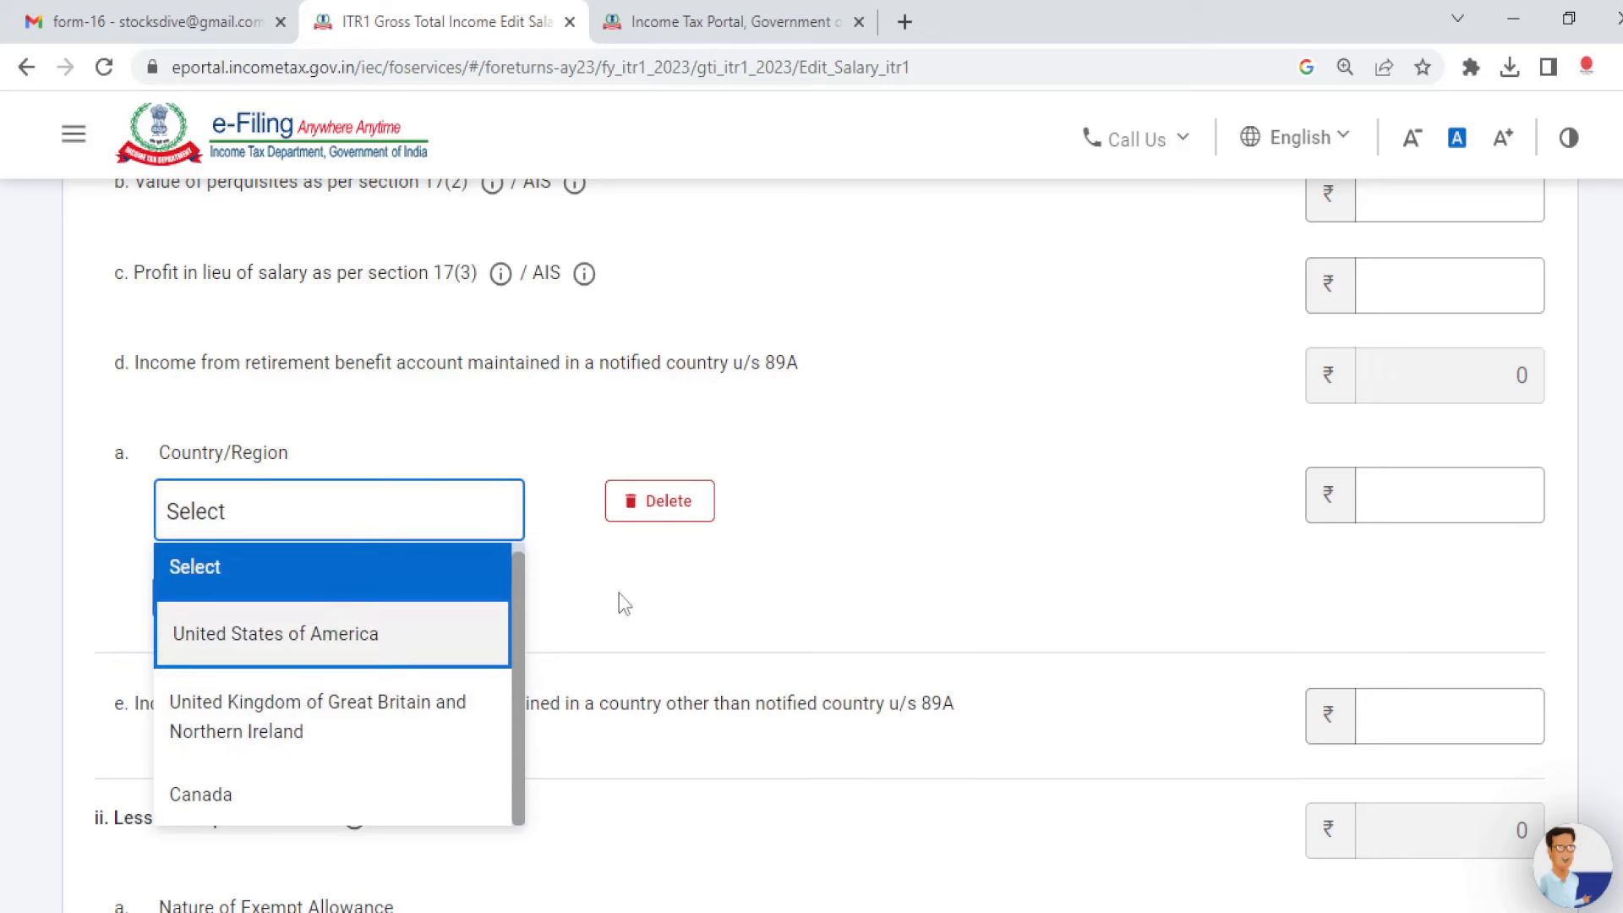
left_click(388, 482)
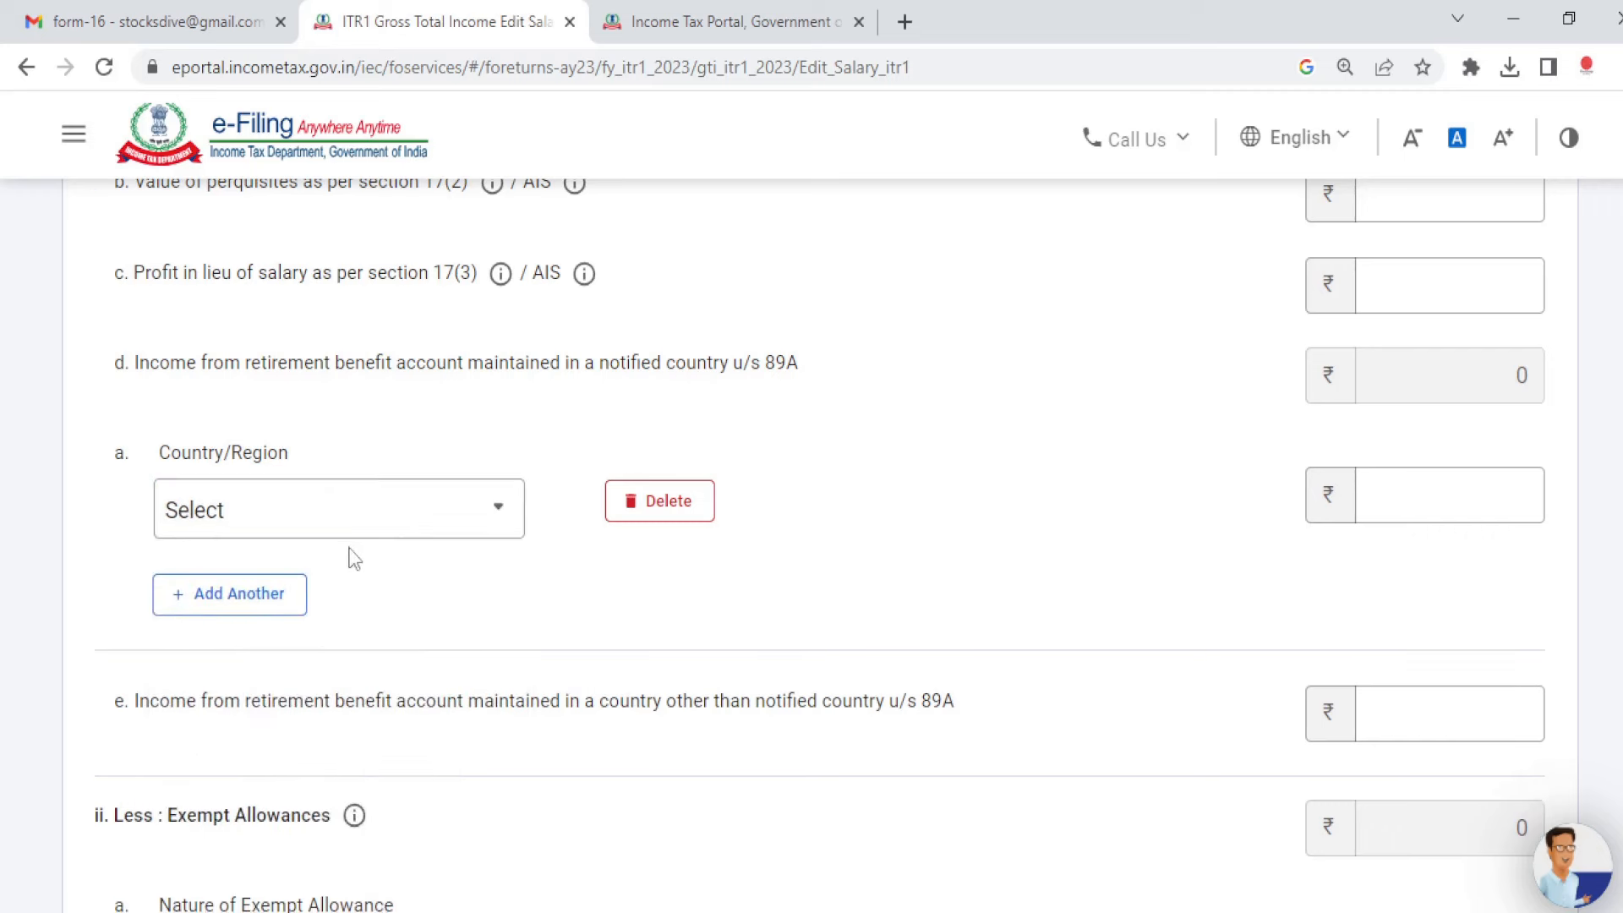
left_click(513, 521)
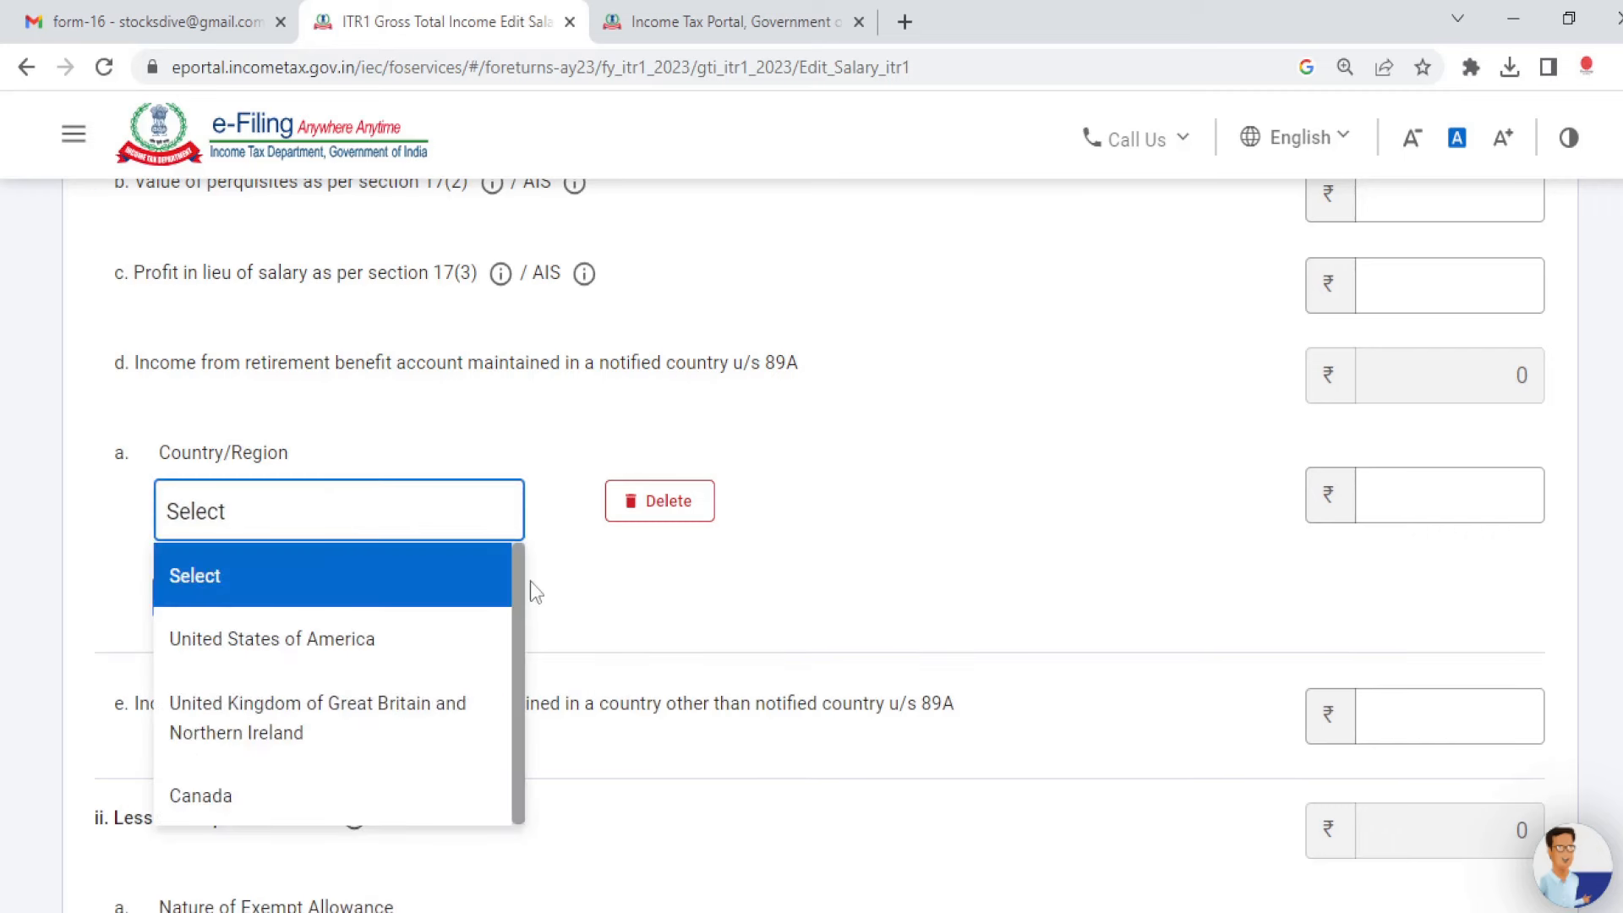
key("Down")
key("Down")
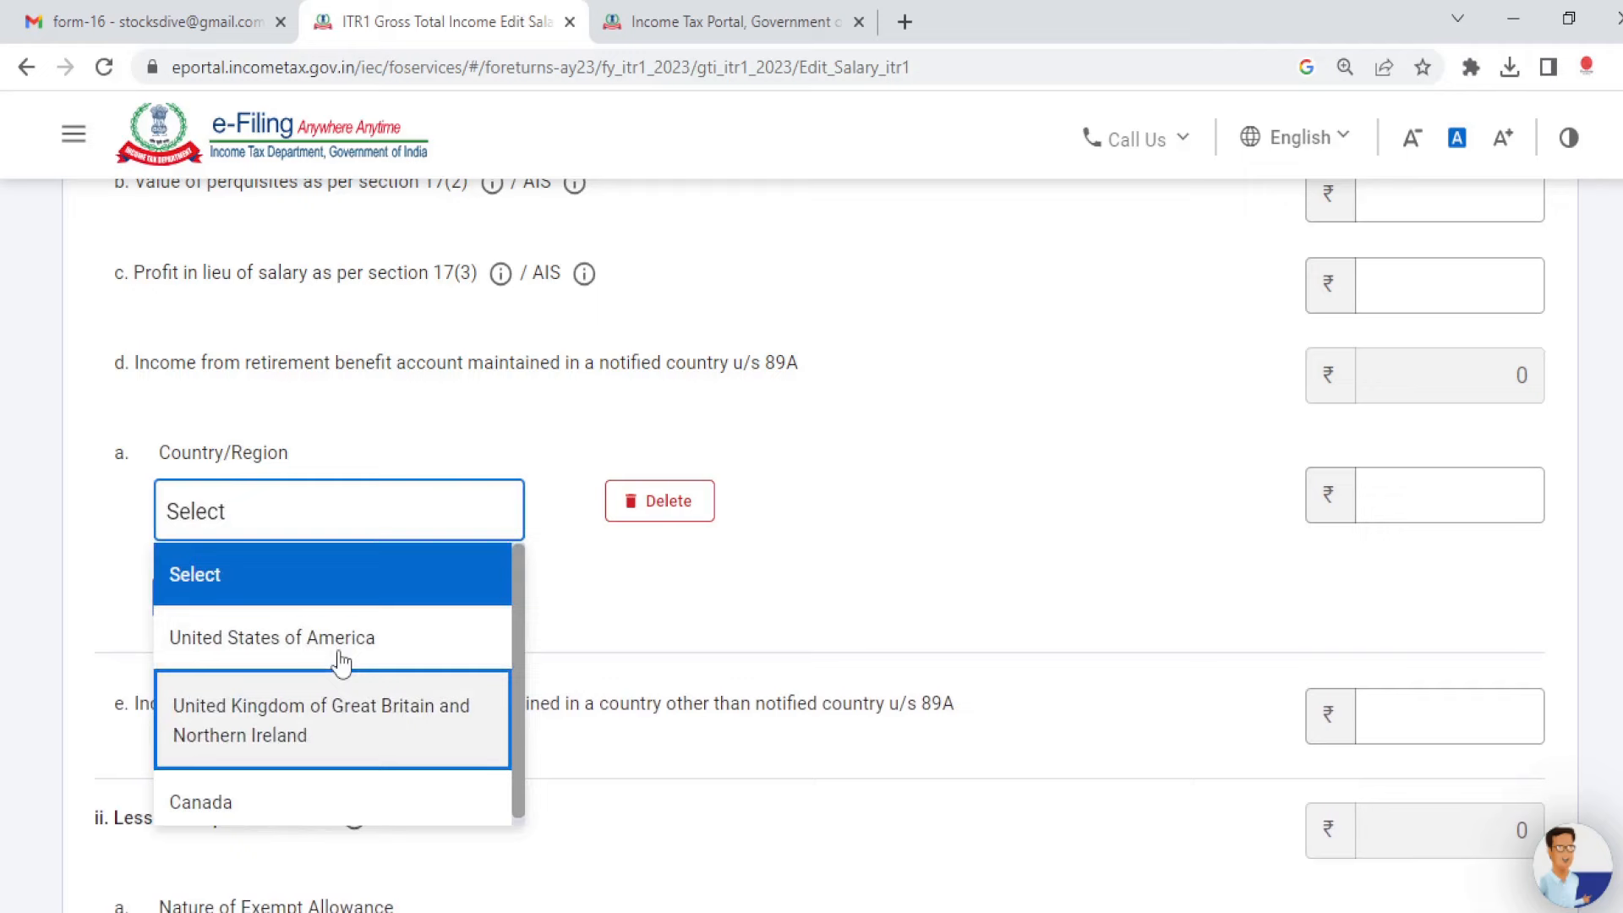
key("Up")
key("Up")
left_click(682, 524)
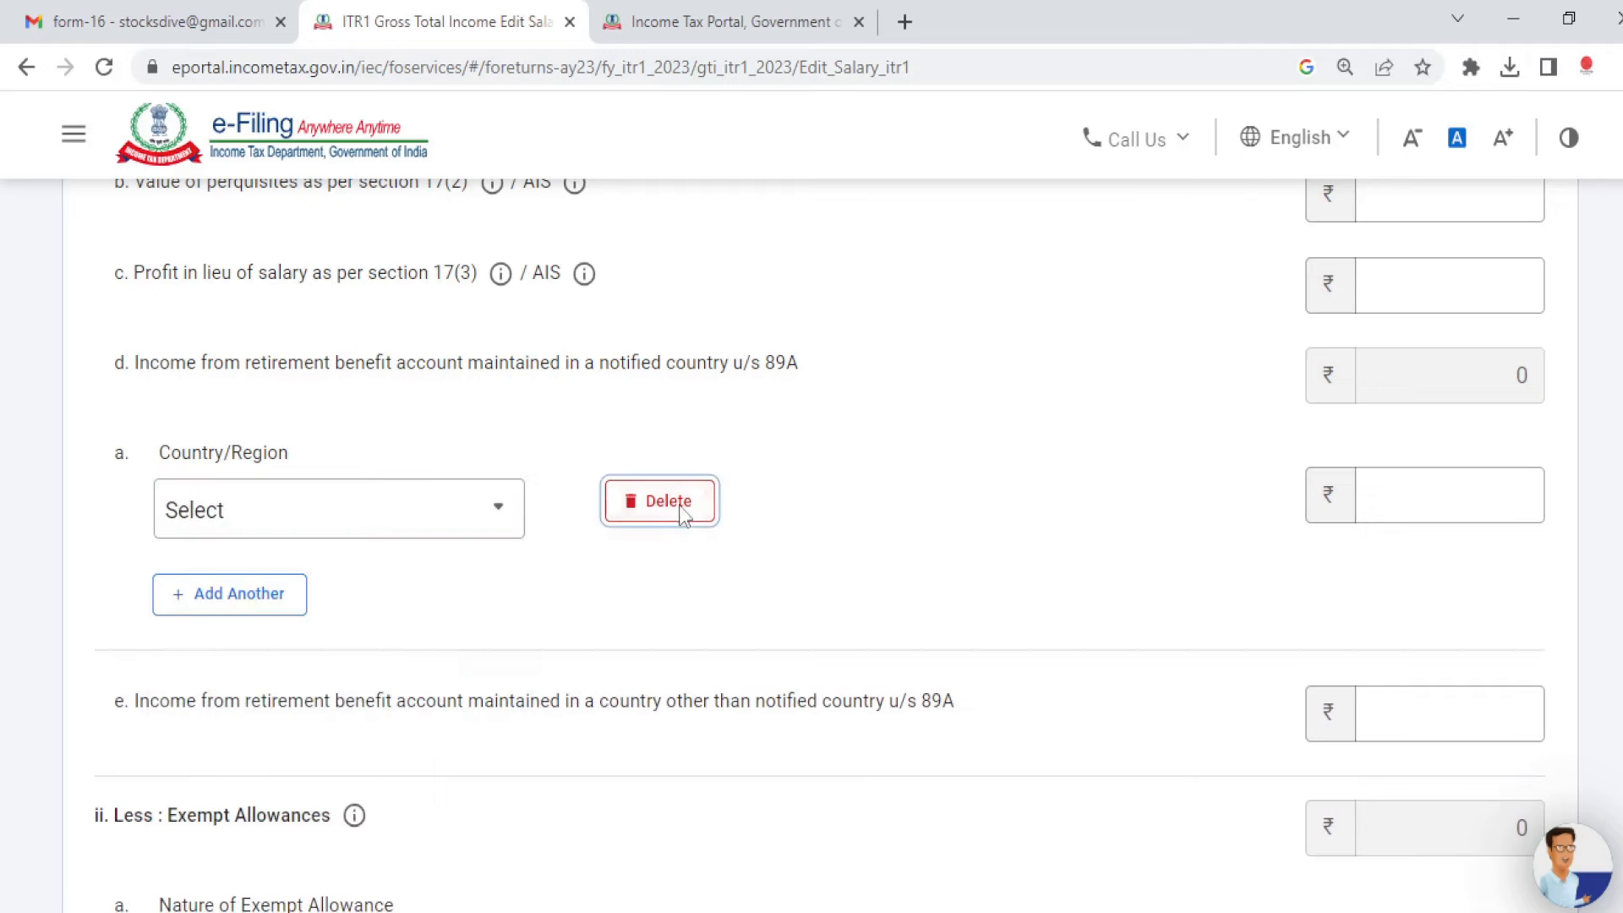
left_click(678, 517)
left_click(1040, 644)
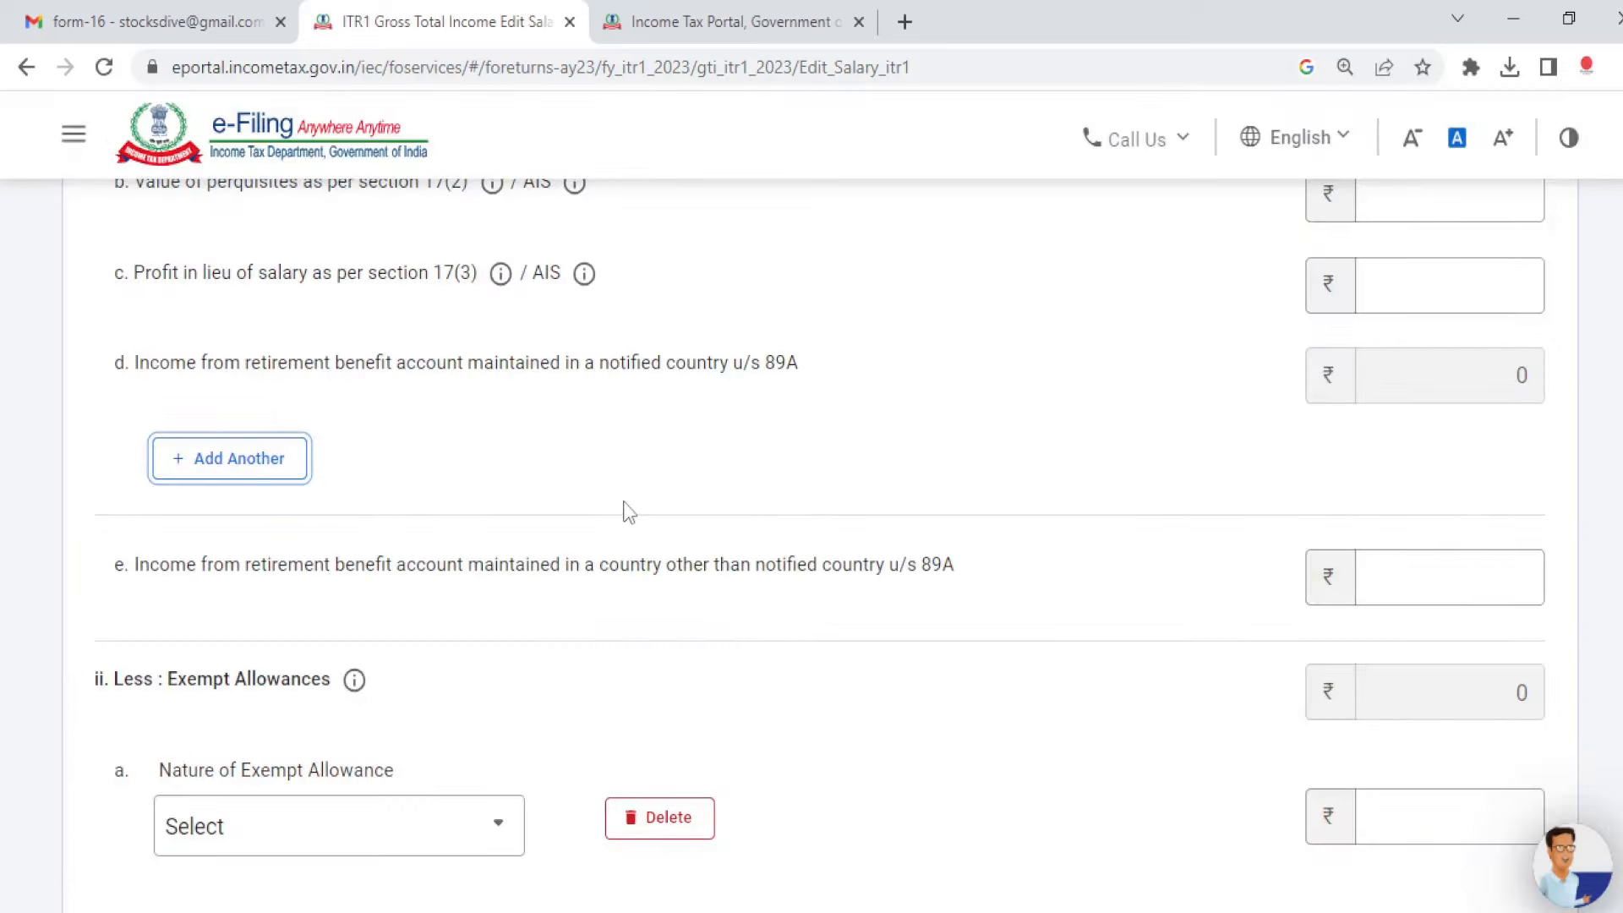
scroll(630, 517, "down", 3)
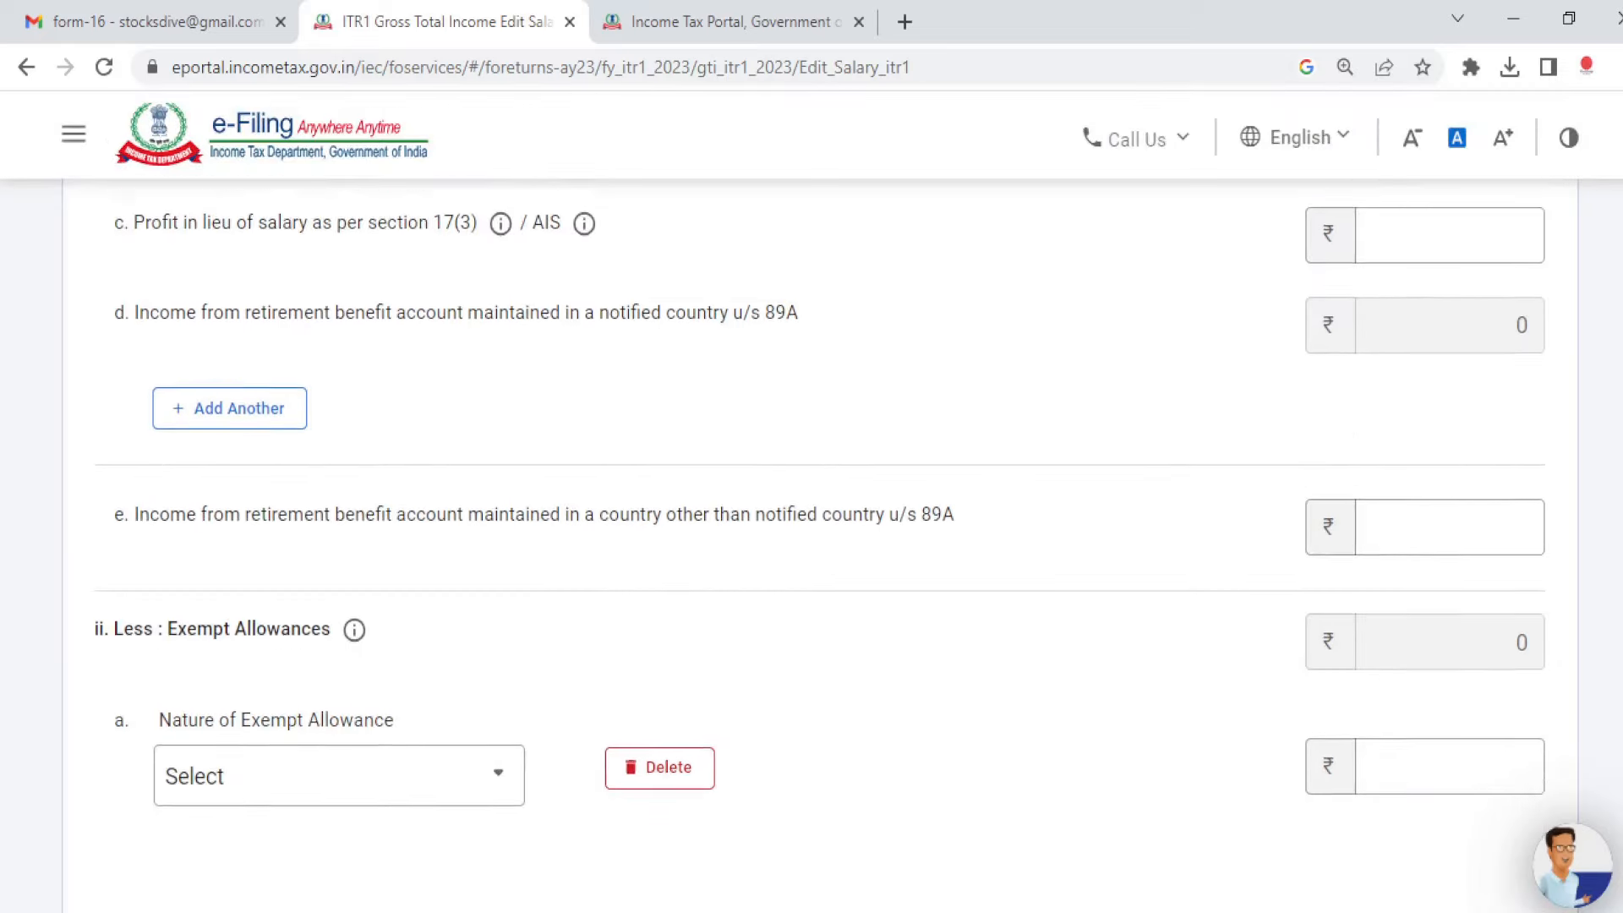
Step: Check the Nature of Exempt Allowance list, leaving no allowance selected
left_click(455, 526)
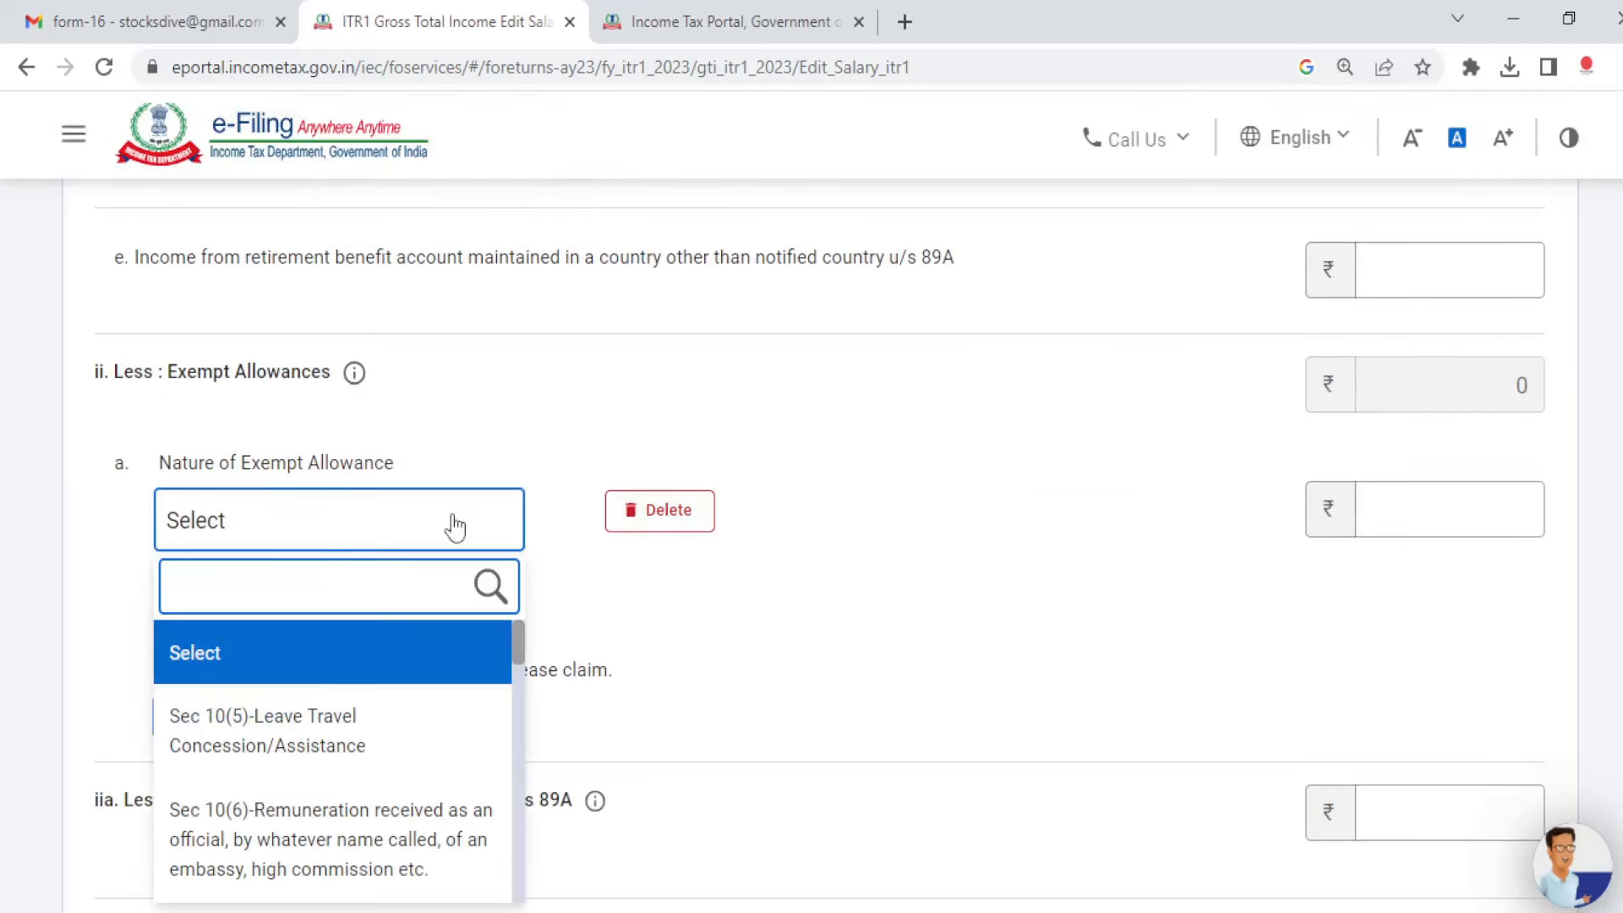
left_click(690, 635)
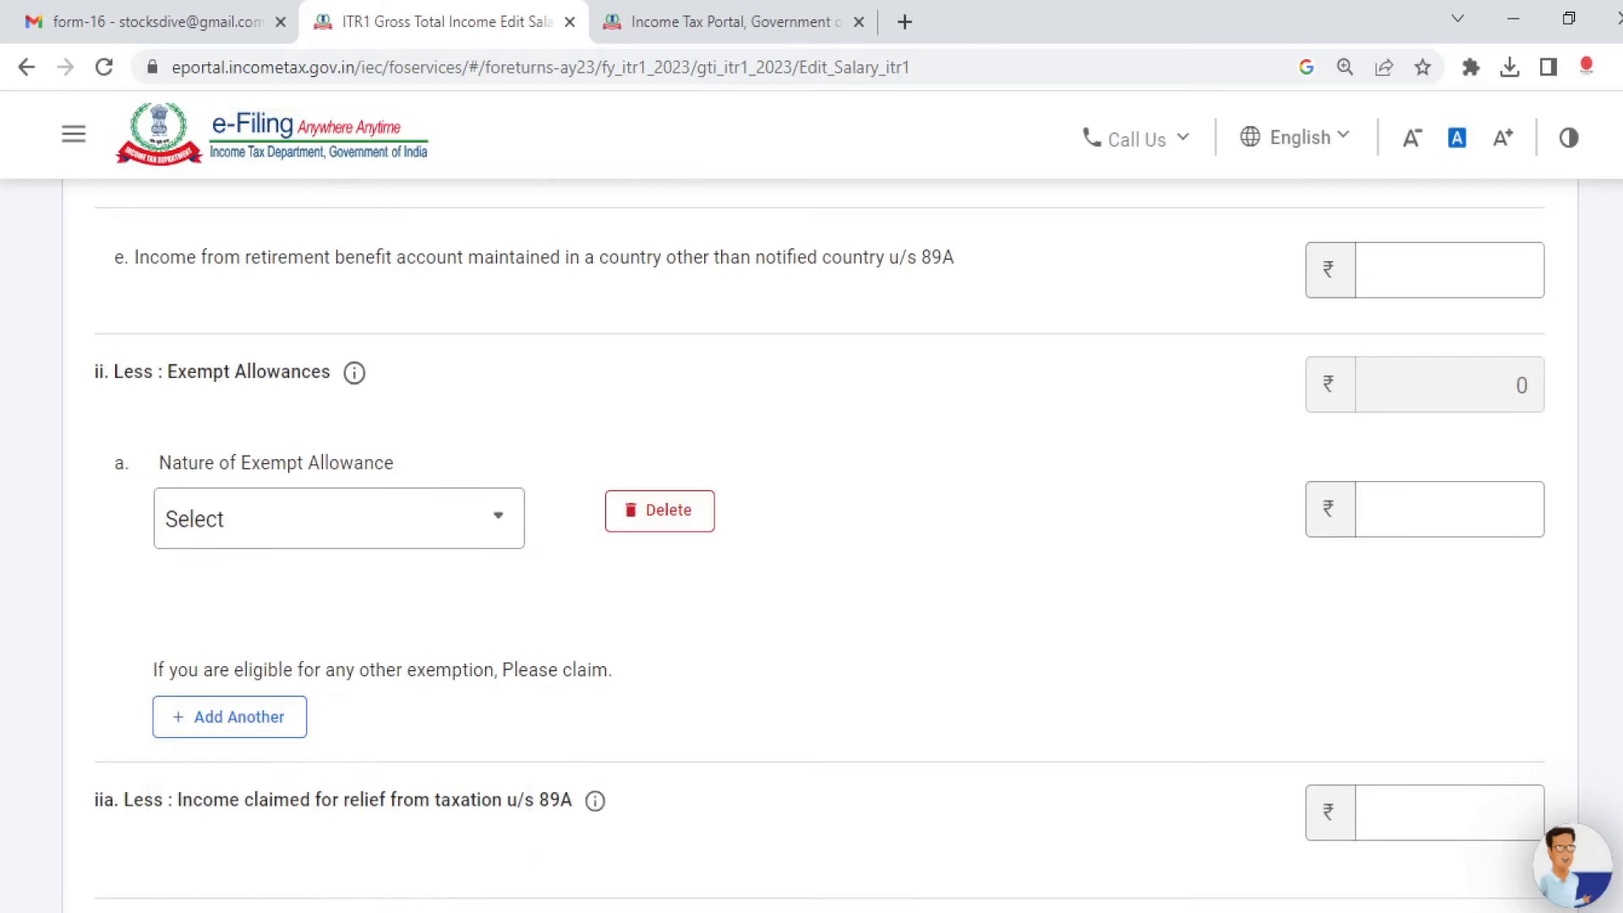
scroll(1618, 448, "down", 1)
scroll(1030, 642, "down", 1)
left_click(493, 422)
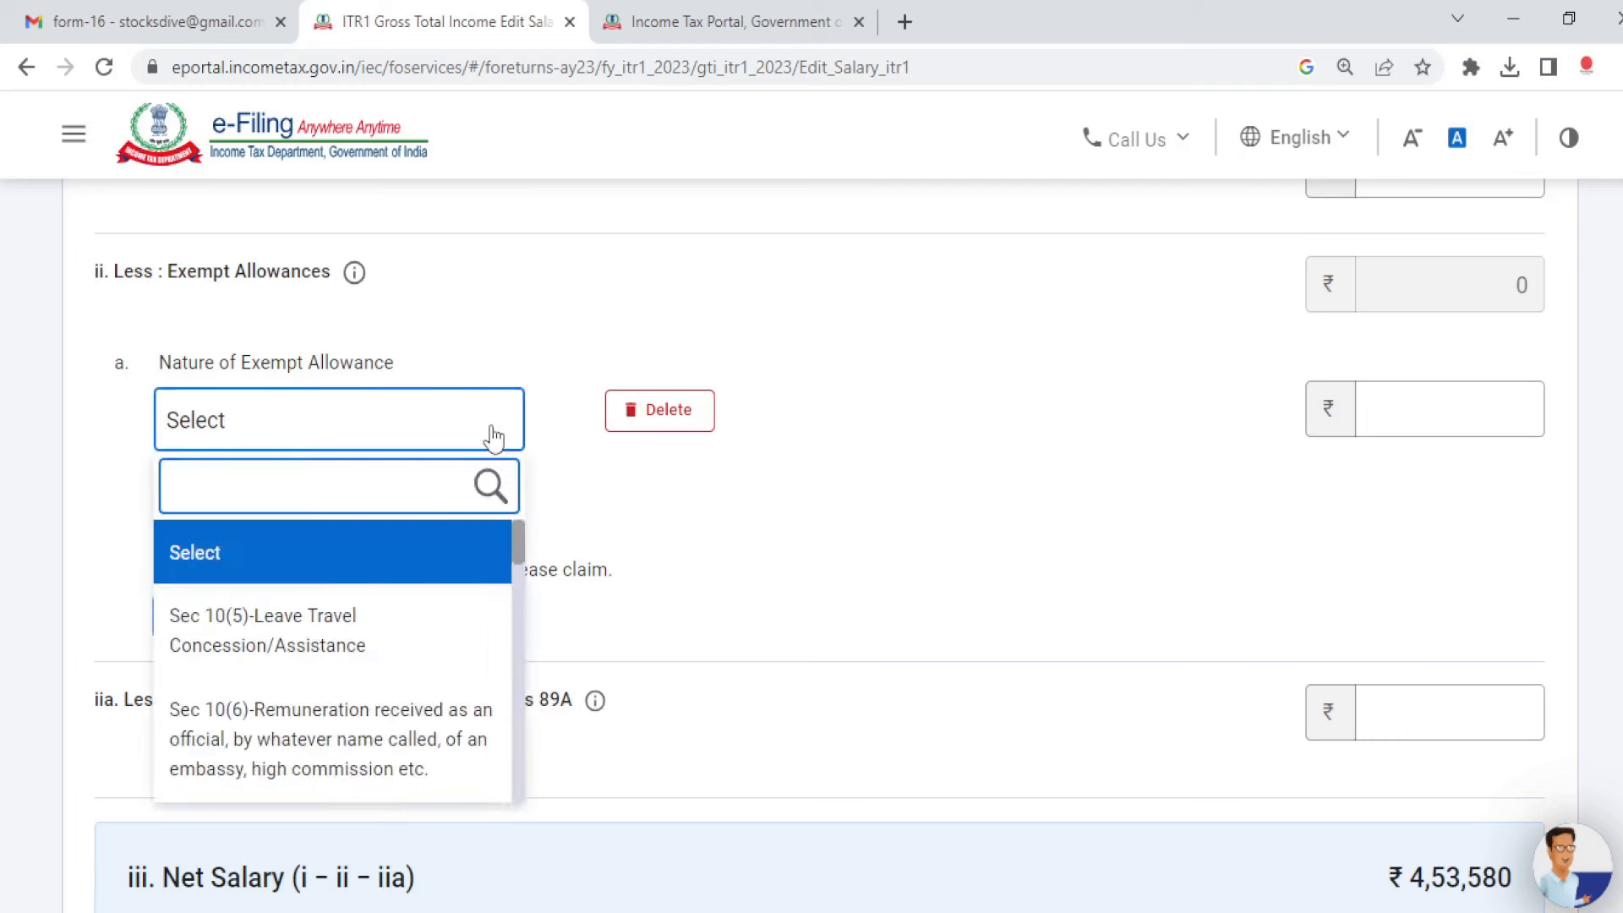
scroll(520, 562, "down", 1)
left_click_drag(519, 566, 519, 499)
left_click(790, 620)
Step: Save the salary details with no exempt allowance, leaving ₹4,03,580 chargeable under Salaries
scroll(1580, 627, "down", 4)
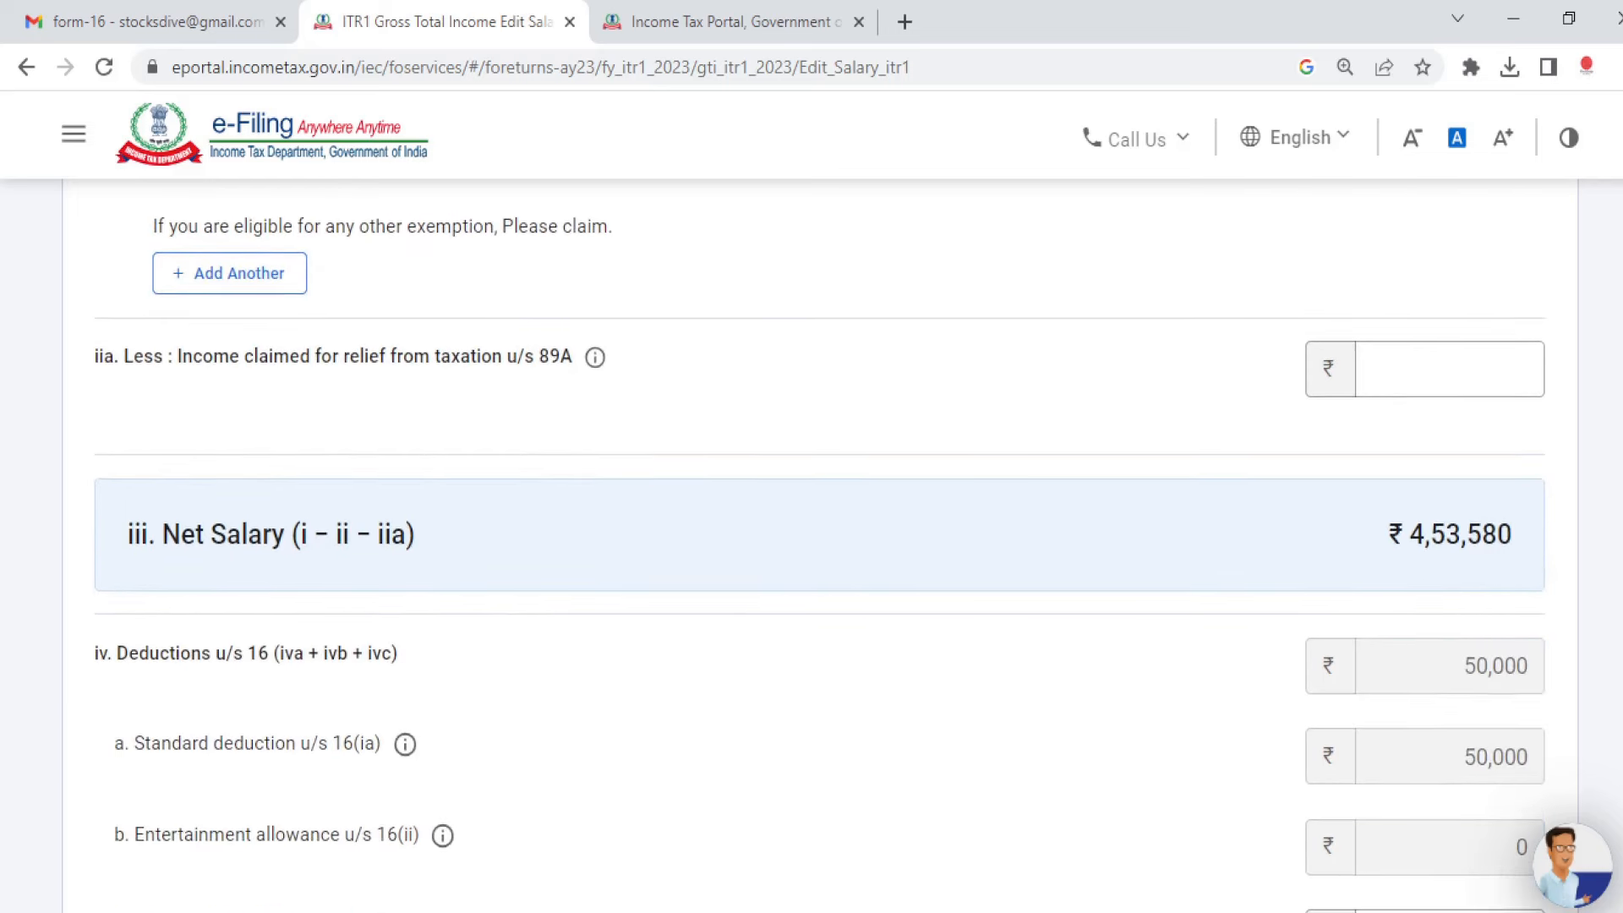
scroll(1560, 596, "down", 2)
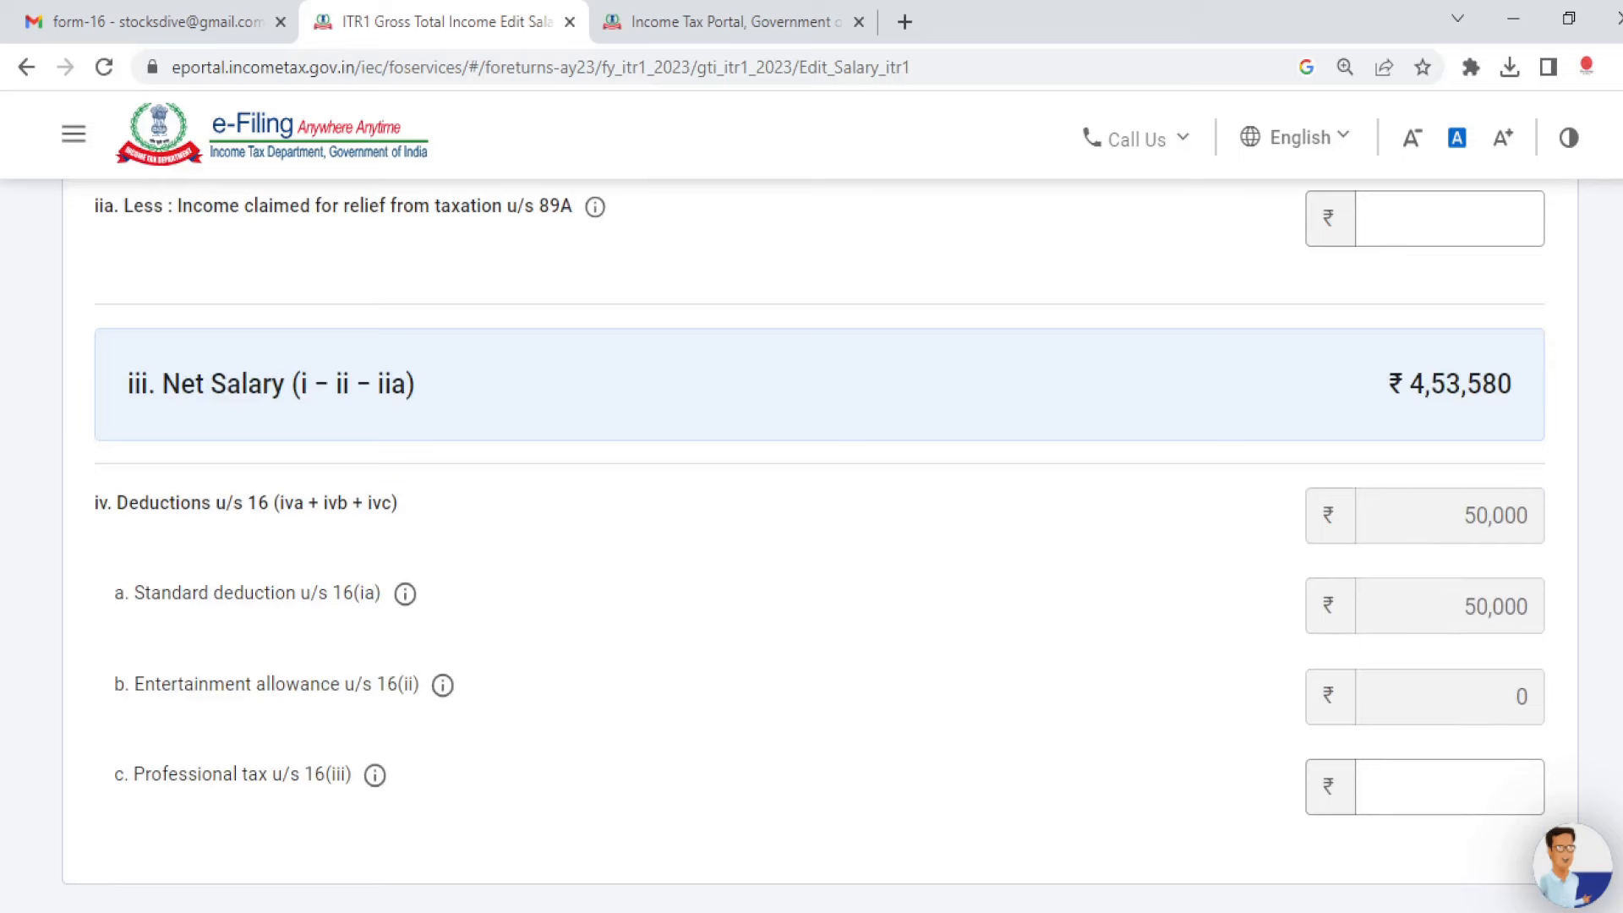
scroll(811, 507, "down", 4)
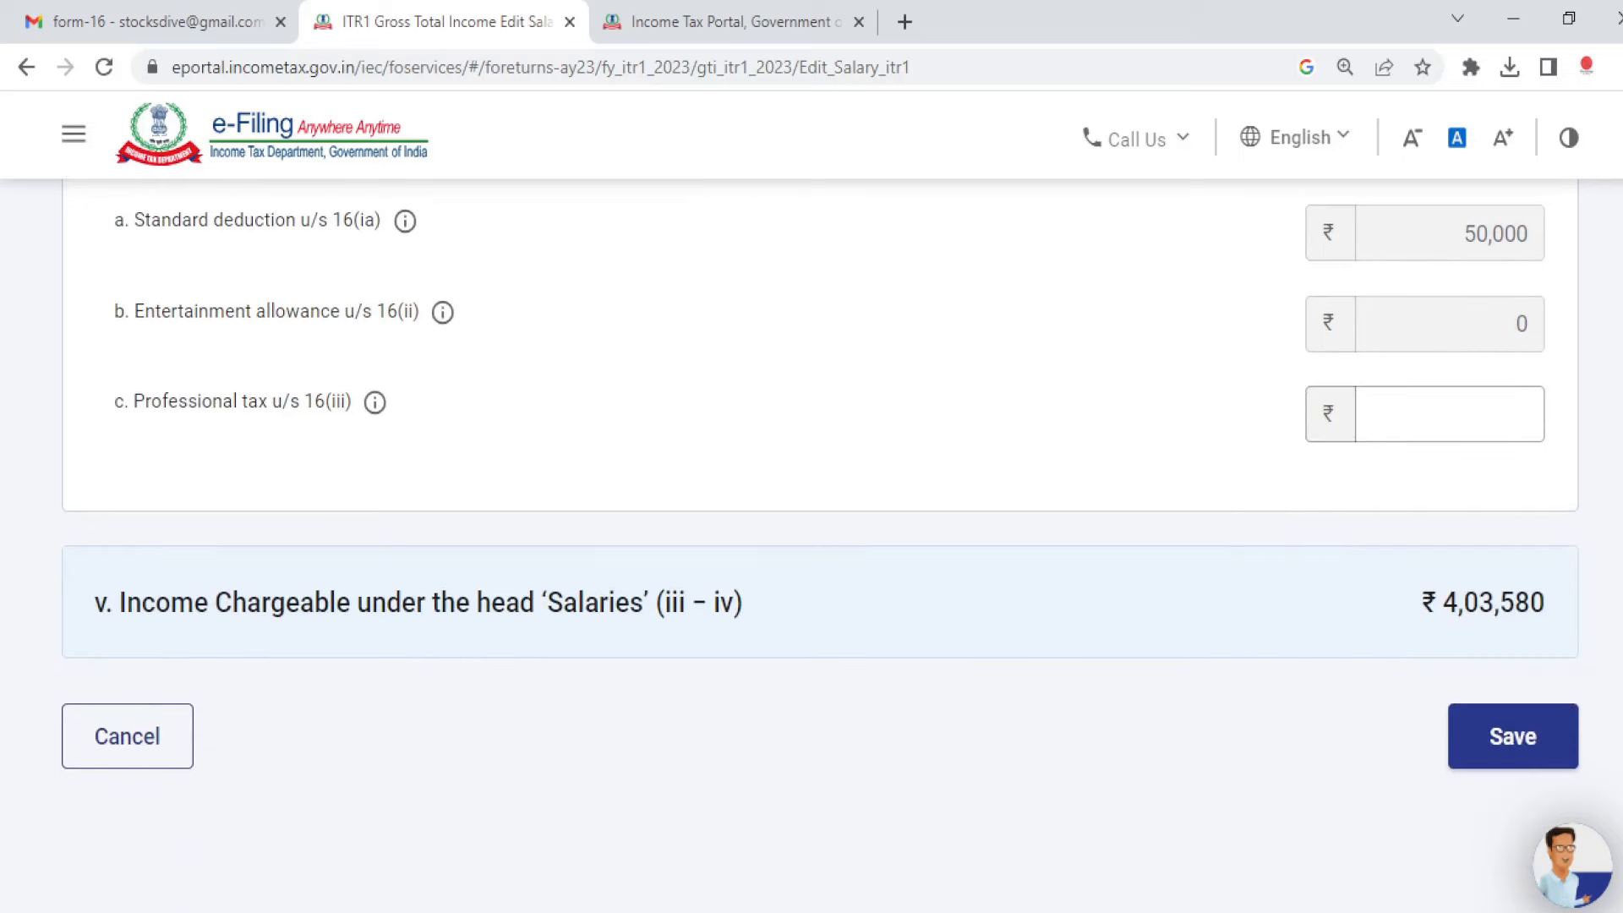
scroll(1612, 259, "up", 15)
scroll(1612, 260, "down", 4)
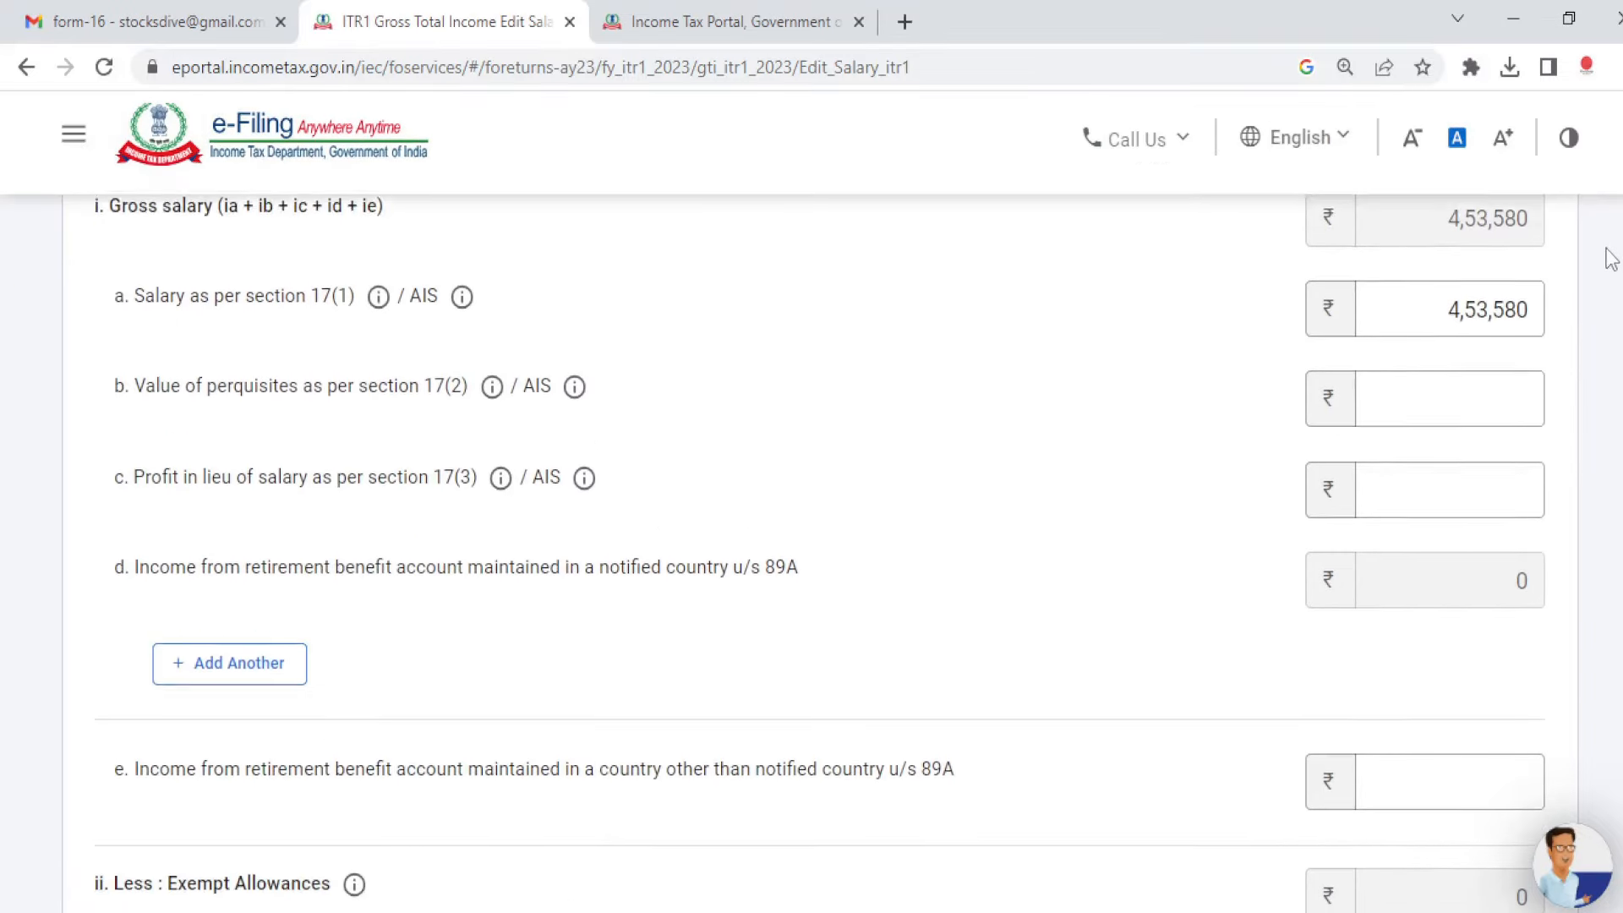
left_click_drag(1604, 258, 1605, 273)
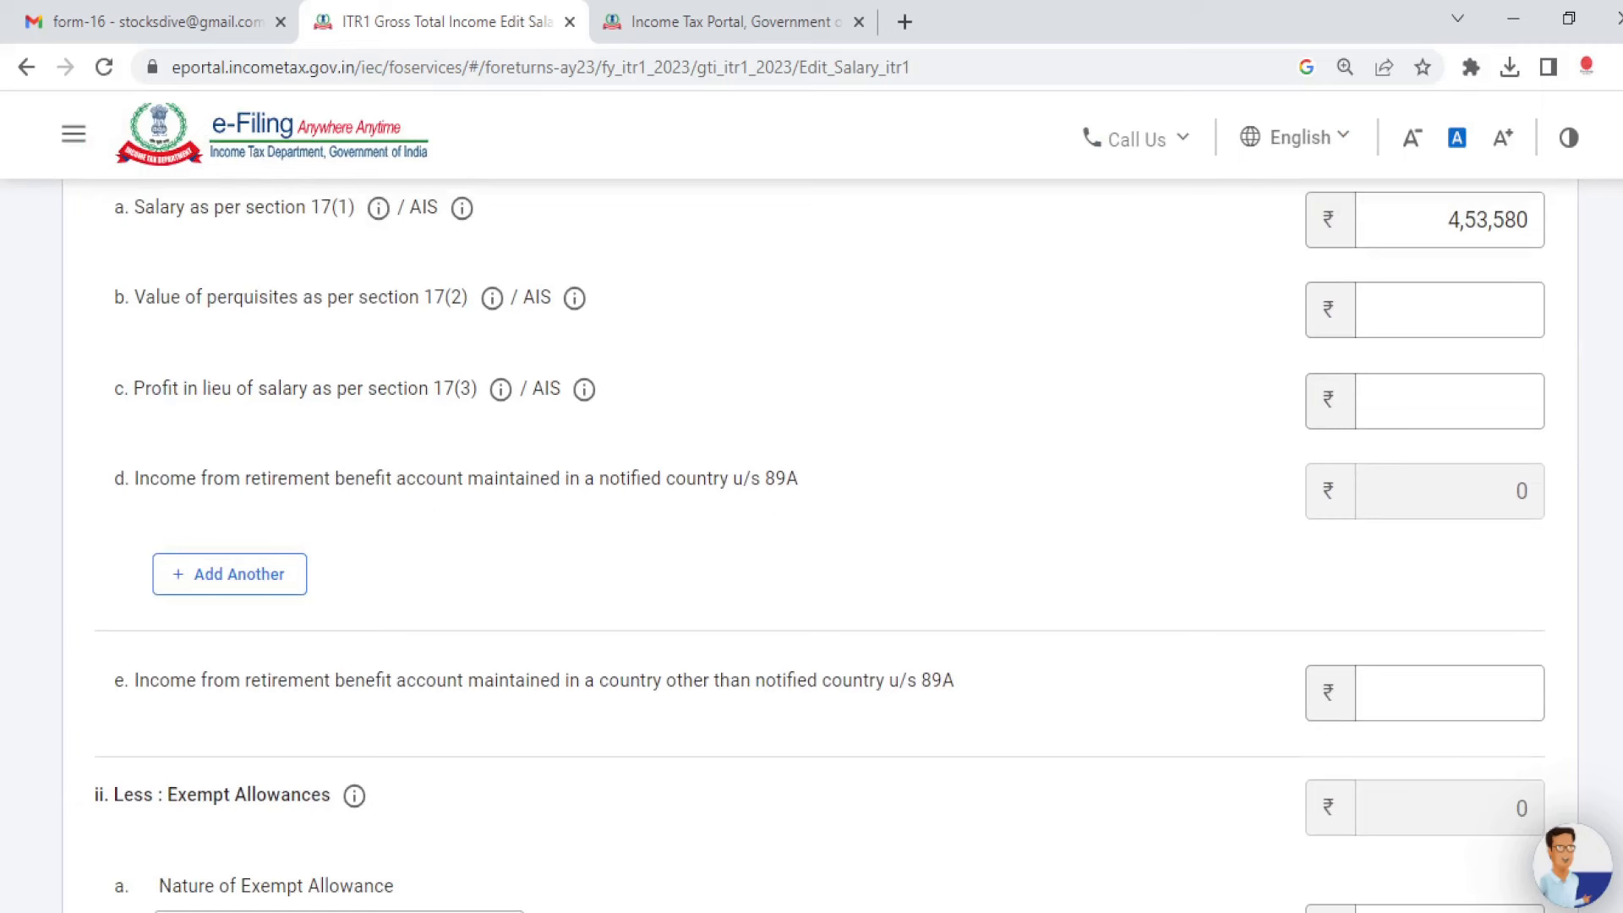
scroll(820, 549, "down", 3)
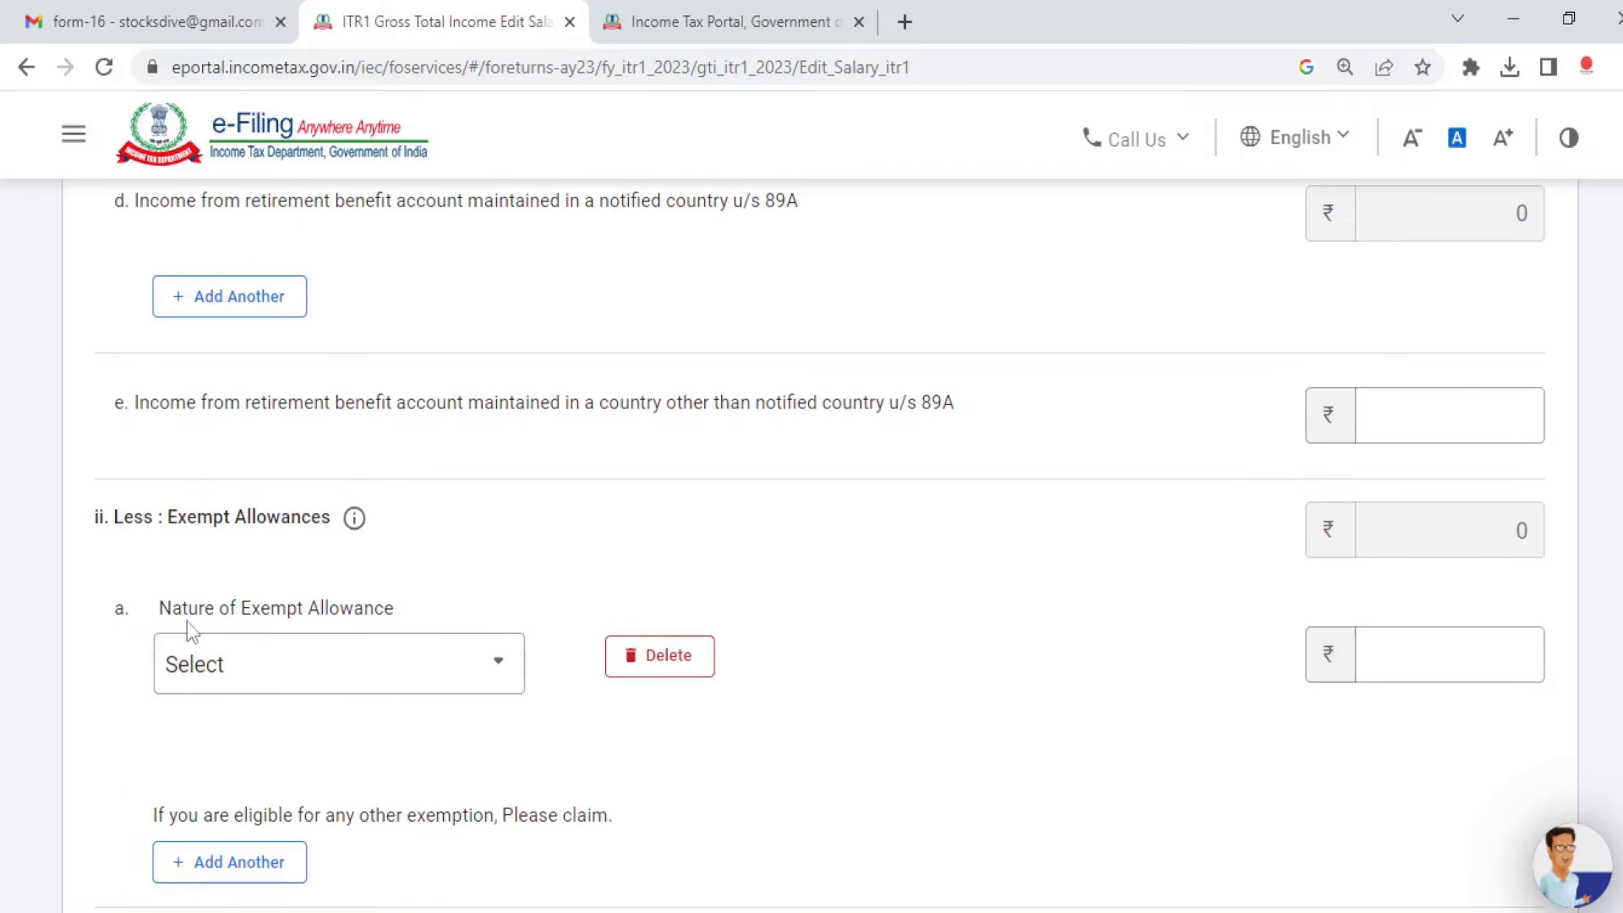
scroll(1596, 524, "down", 3)
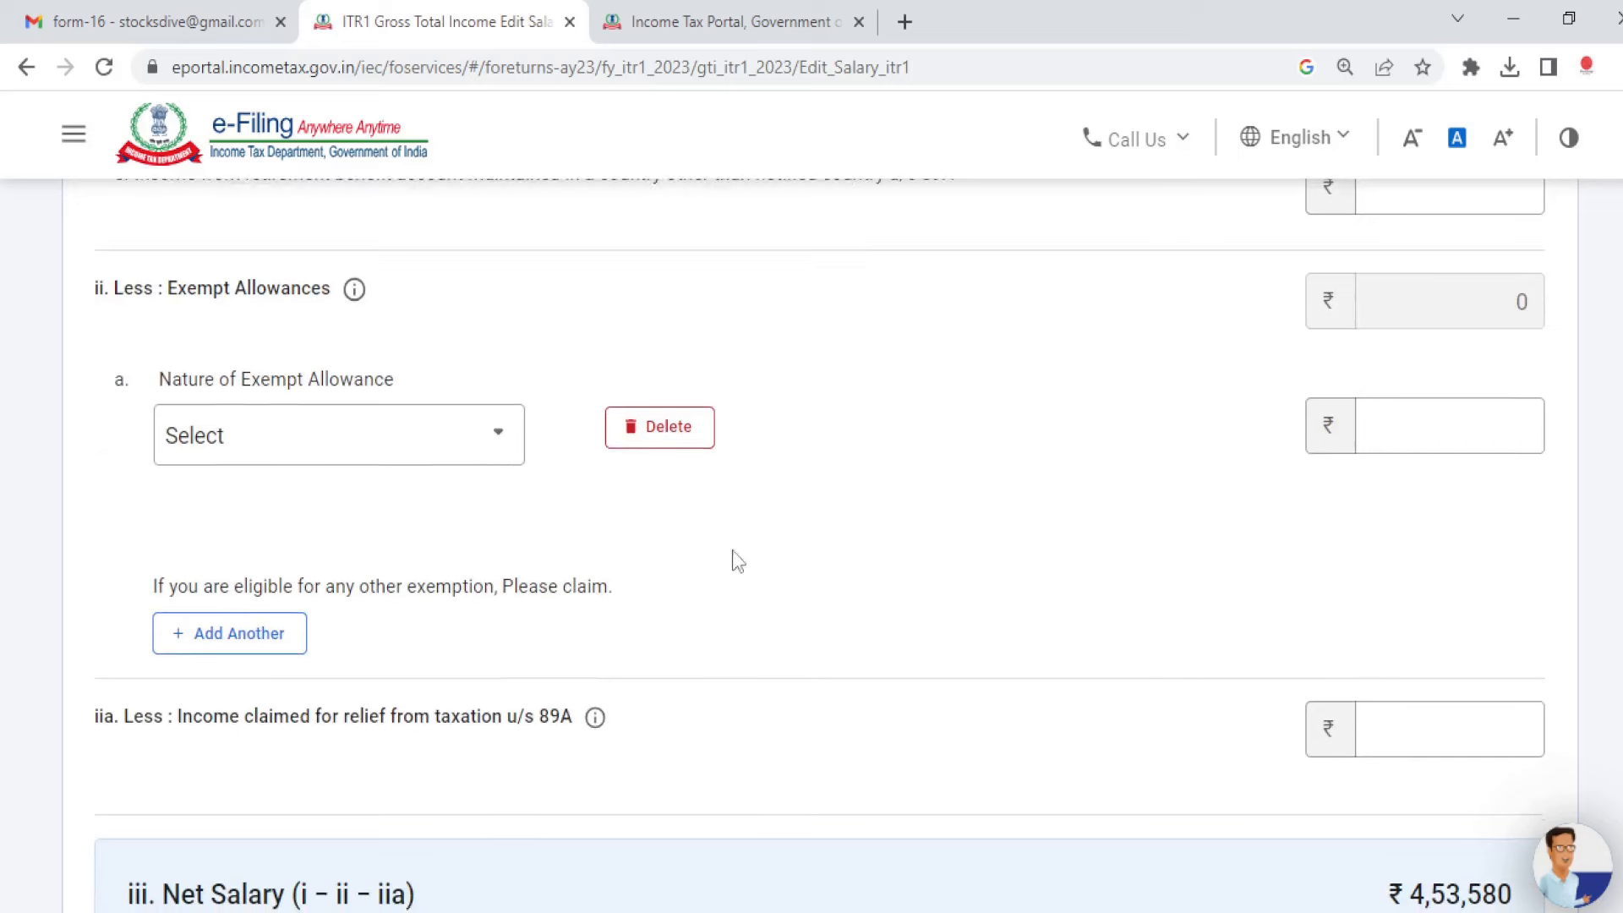
left_click(471, 426)
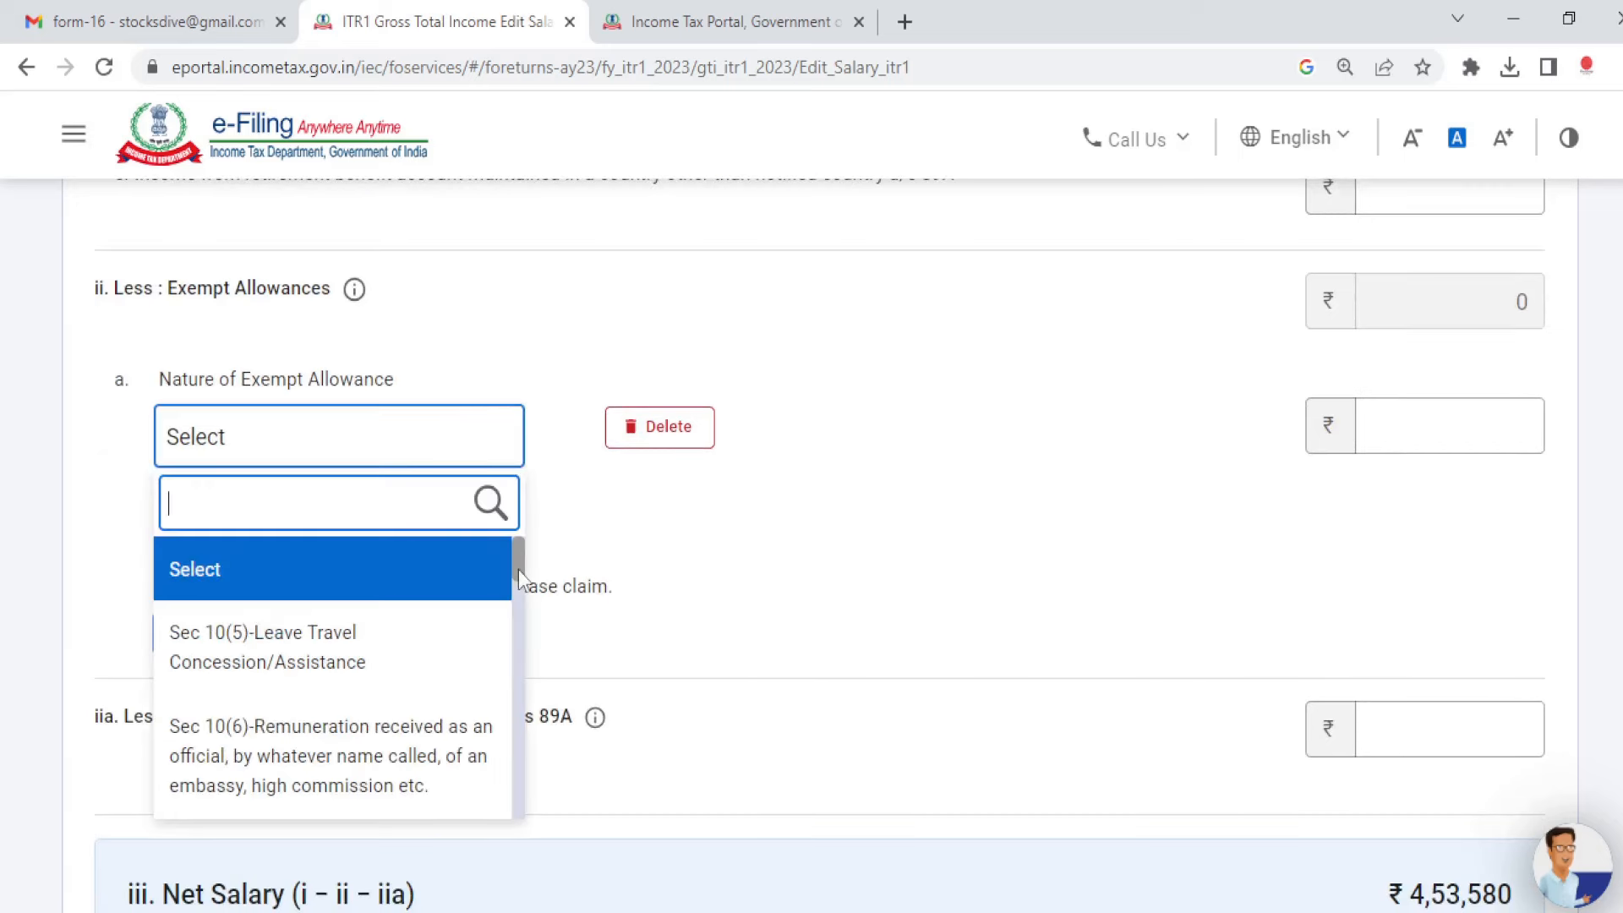
left_click_drag(516, 563, 524, 583)
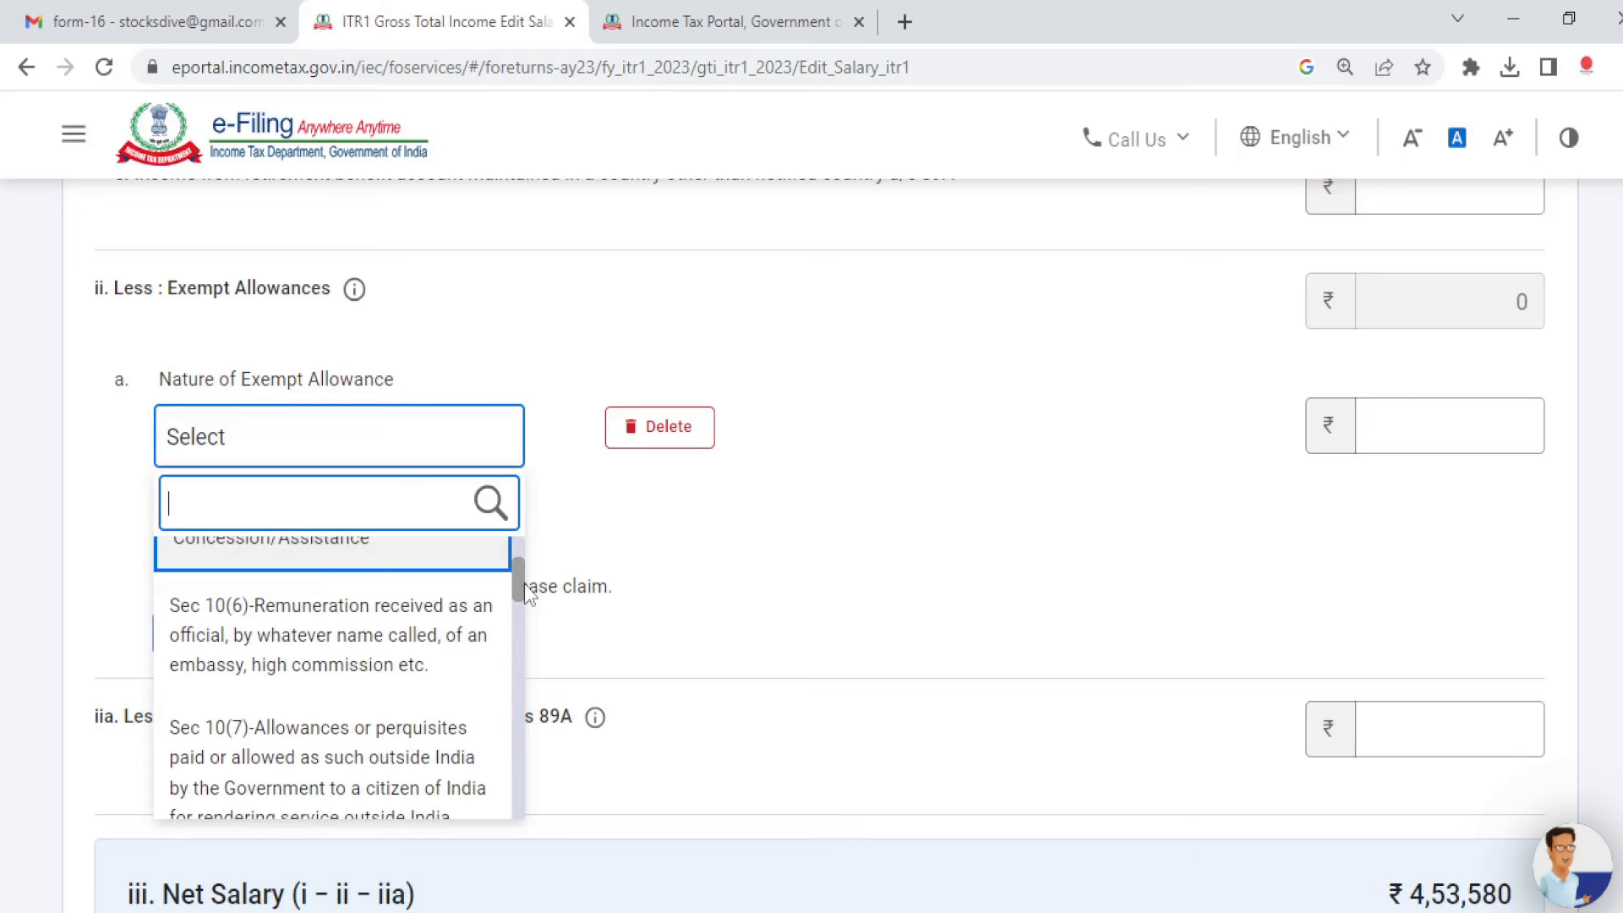
mouse_move(524, 583)
left_mouse_down()
mouse_move(530, 626)
mouse_move(527, 607)
left_mouse_up()
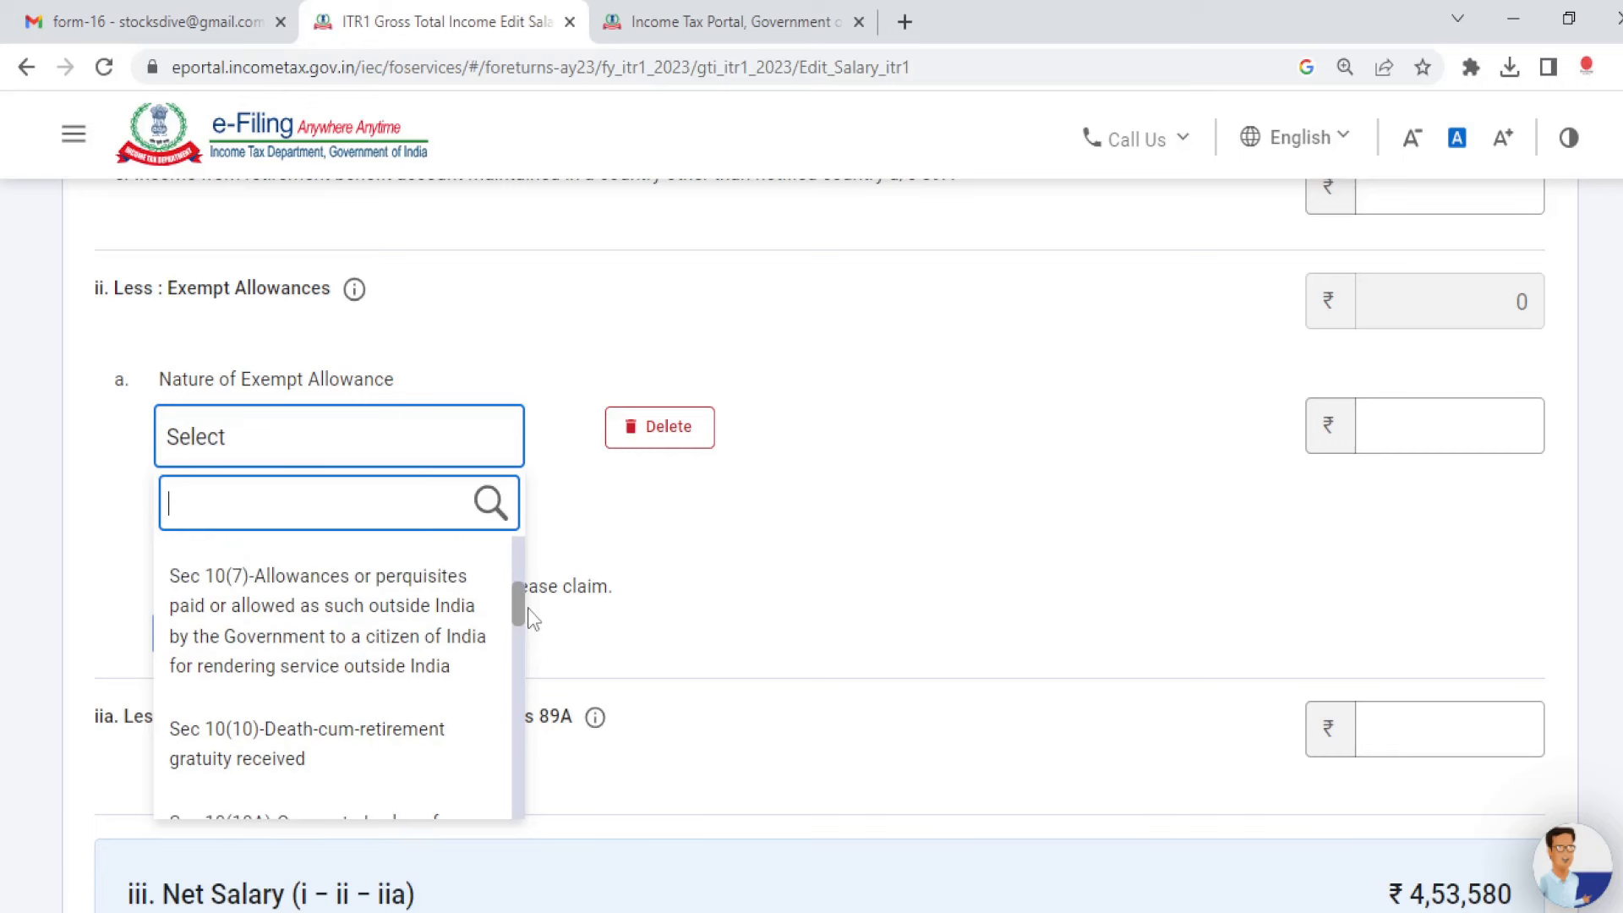
mouse_move(530, 610)
left_mouse_down()
mouse_move(529, 657)
mouse_move(529, 629)
left_mouse_up()
left_click(771, 623)
scroll(811, 541, "down", 2)
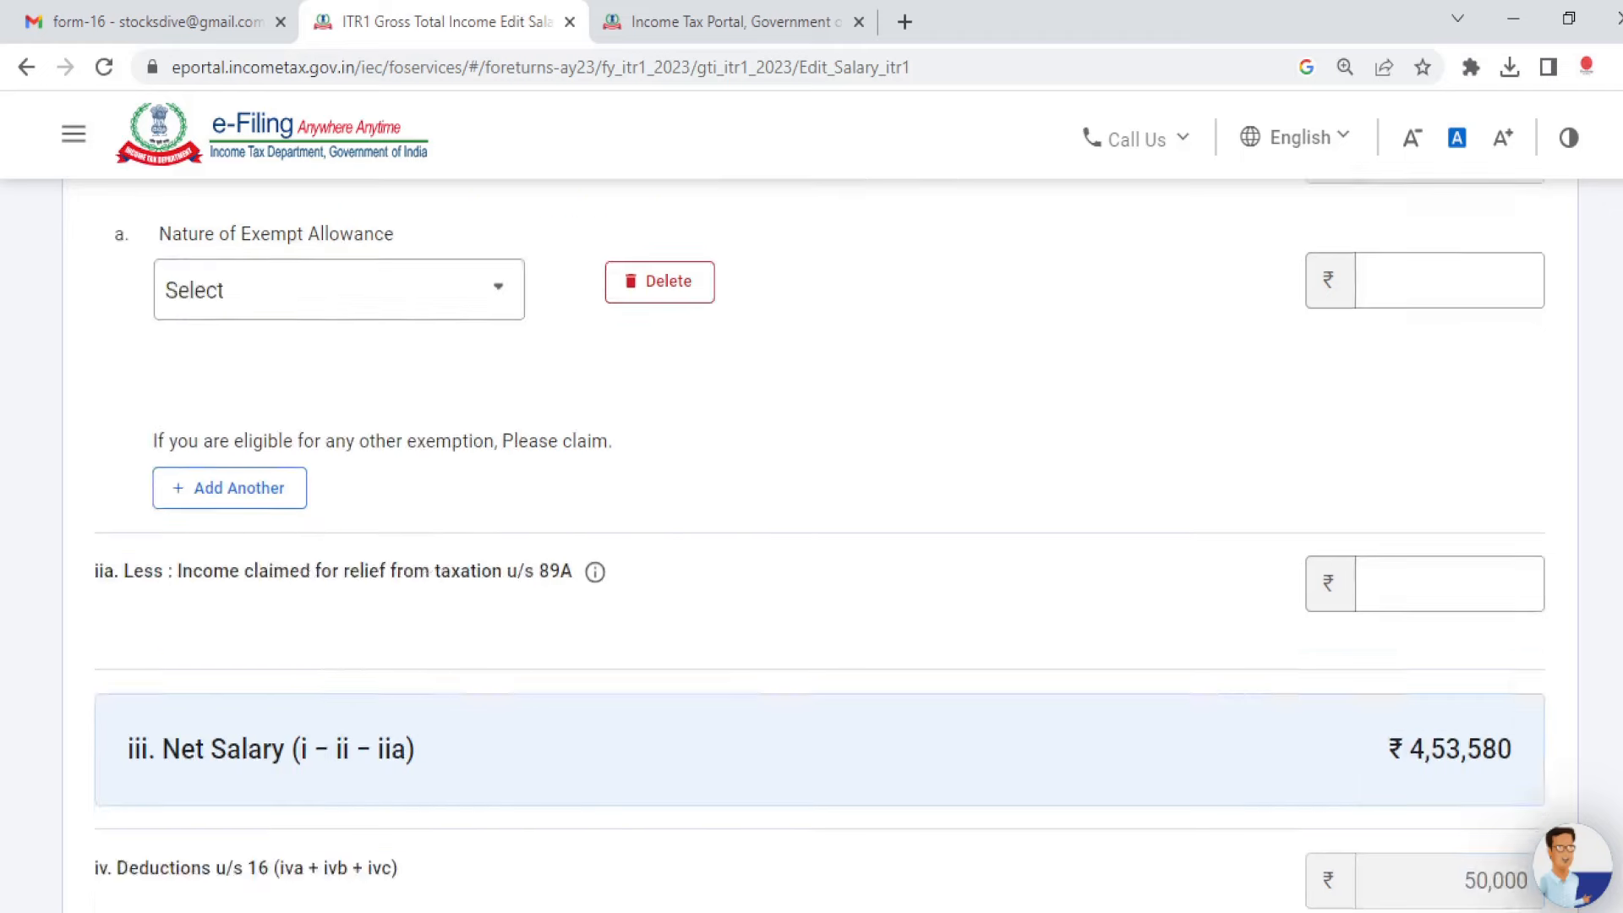
scroll(811, 541, "down", 8)
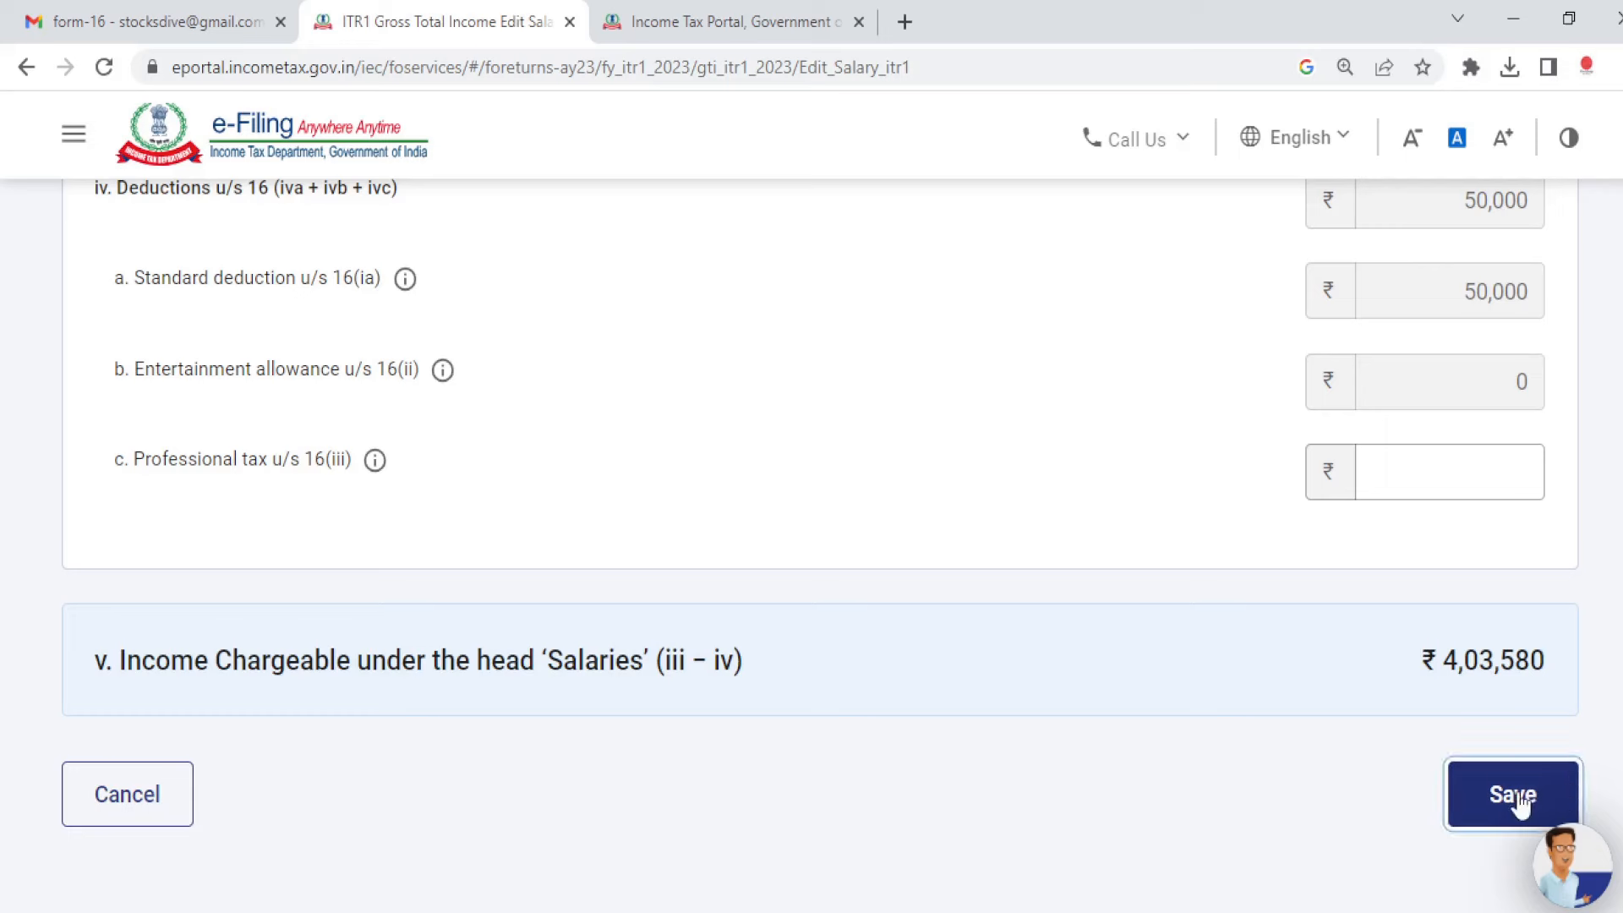
left_click(1512, 798)
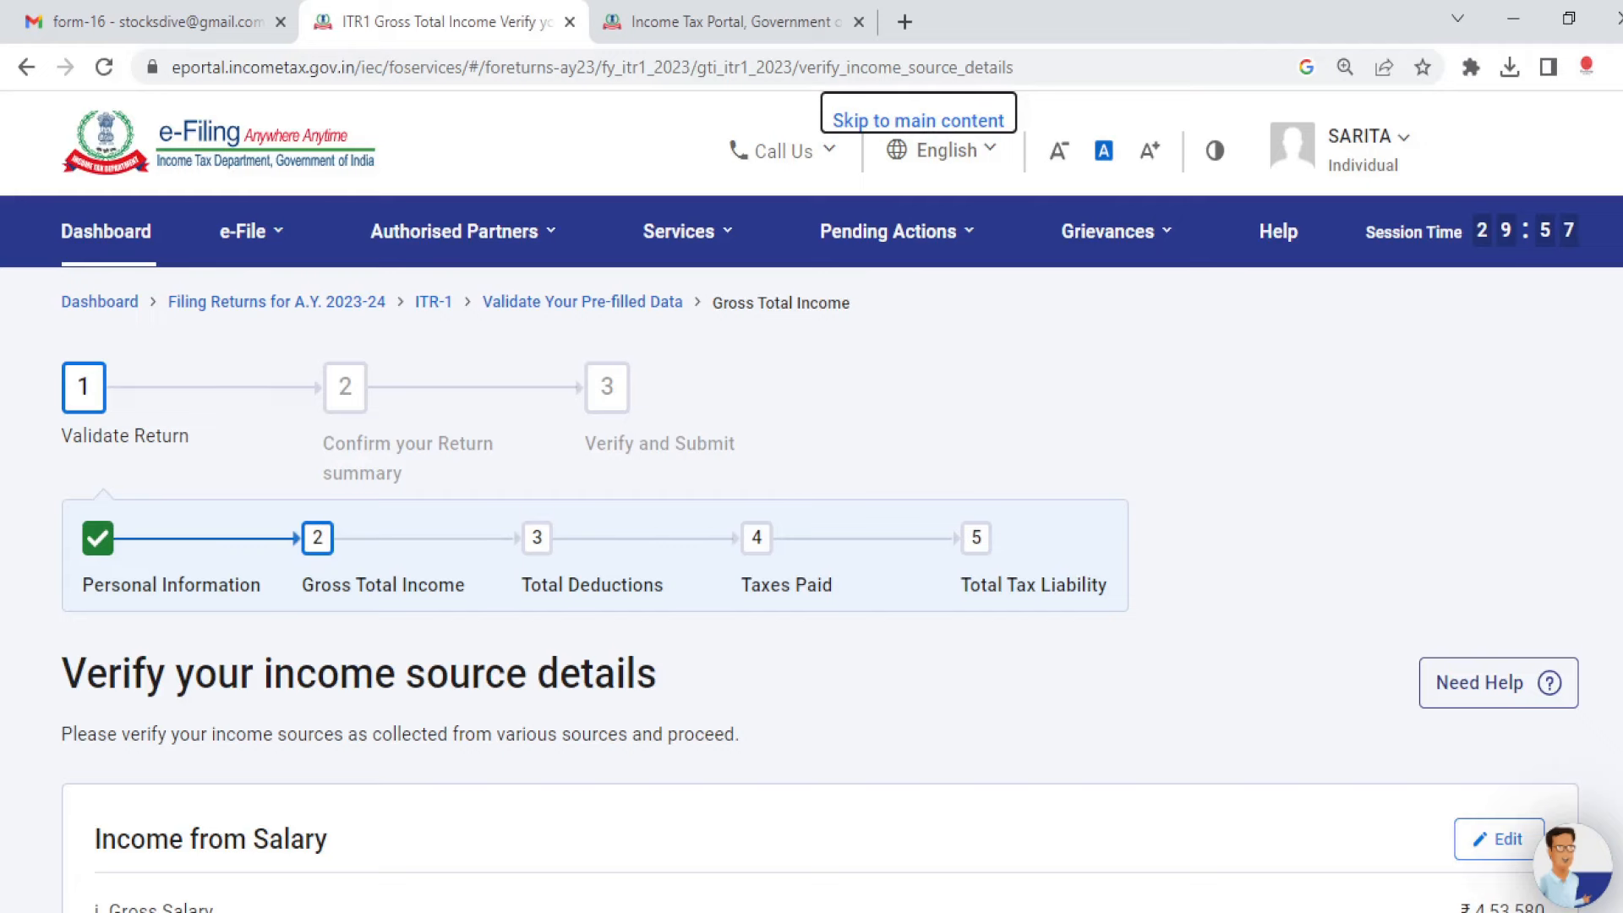
Step: Review and confirm the income source details, with ₹4,04,286 gross total income
scroll(811, 541, "down", 6)
scroll(811, 541, "down", 7)
scroll(812, 541, "down", 1)
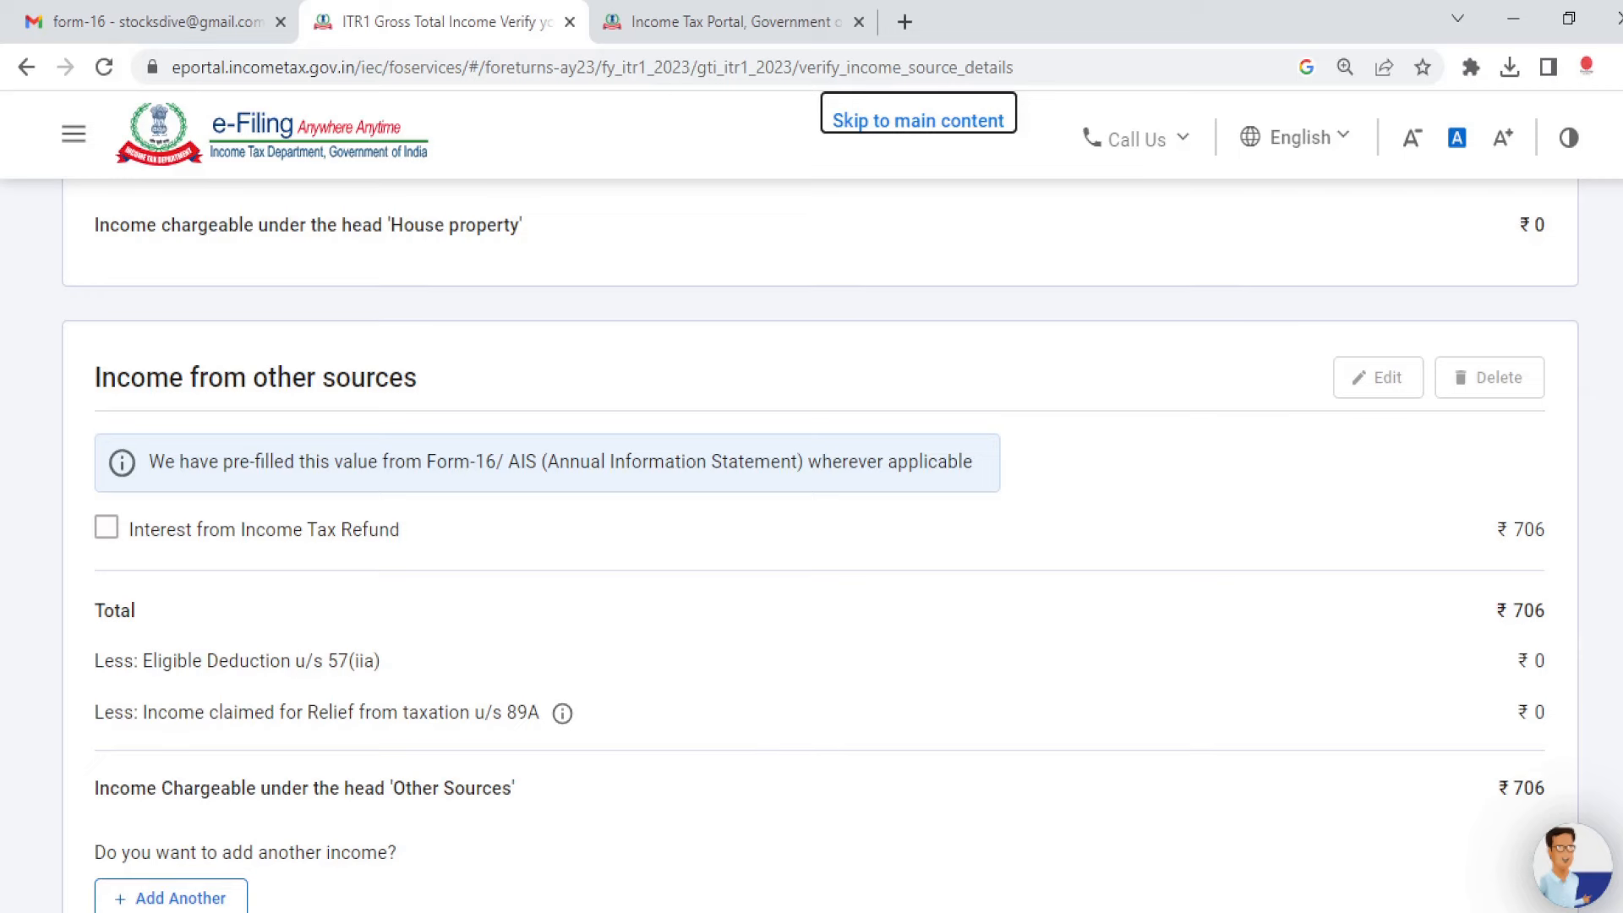
scroll(811, 557, "down", 3)
scroll(811, 546, "down", 1)
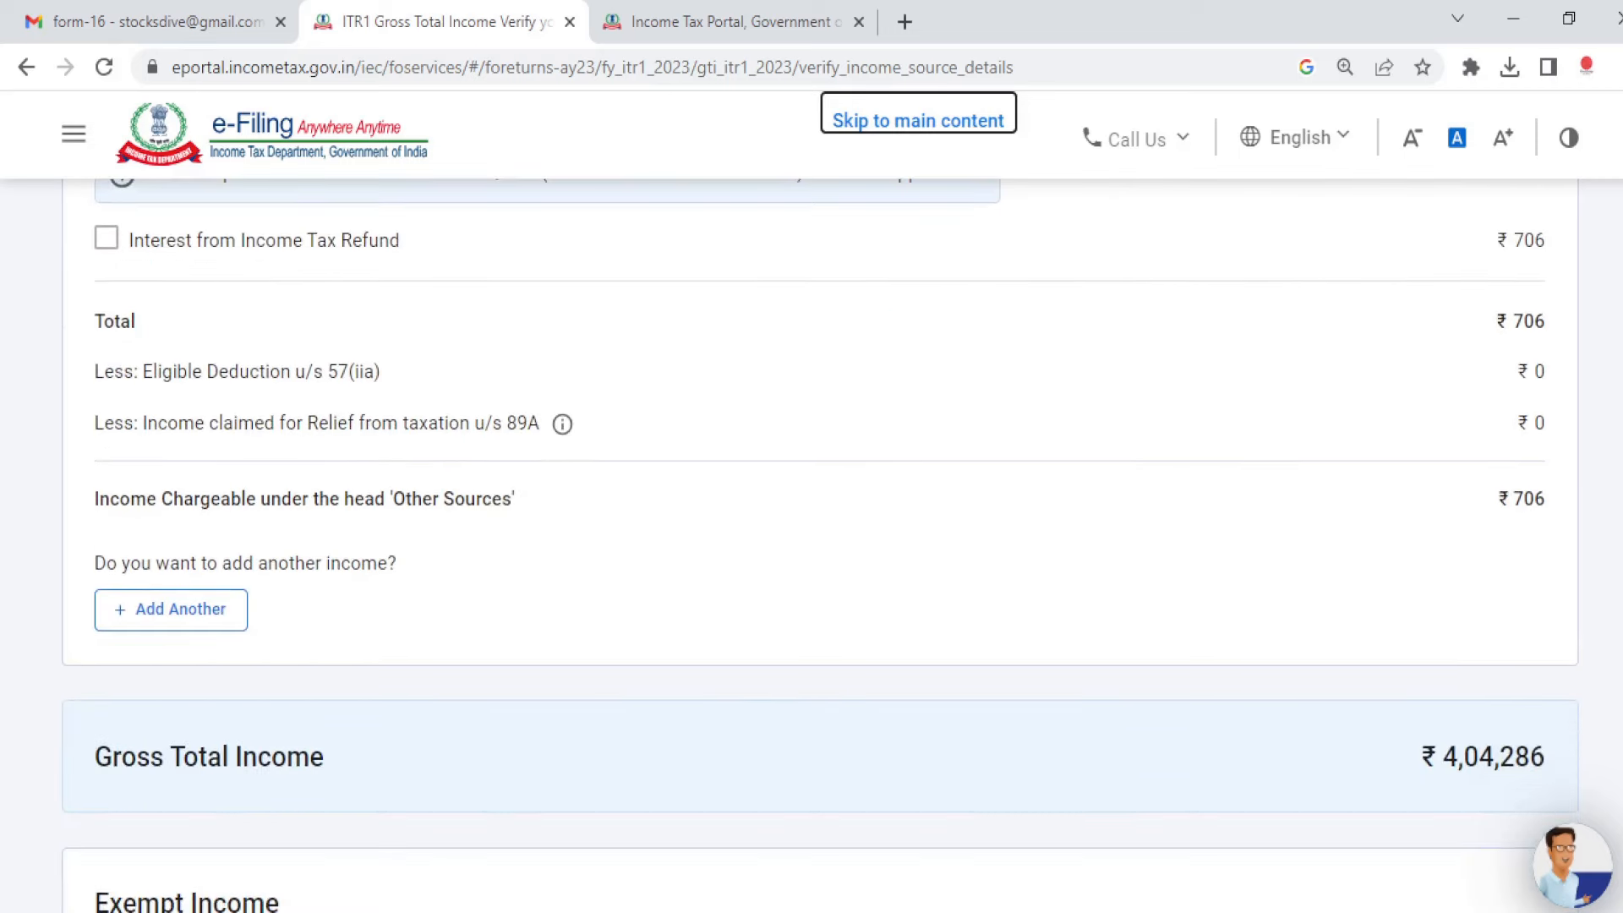
scroll(1420, 616, "up", 4)
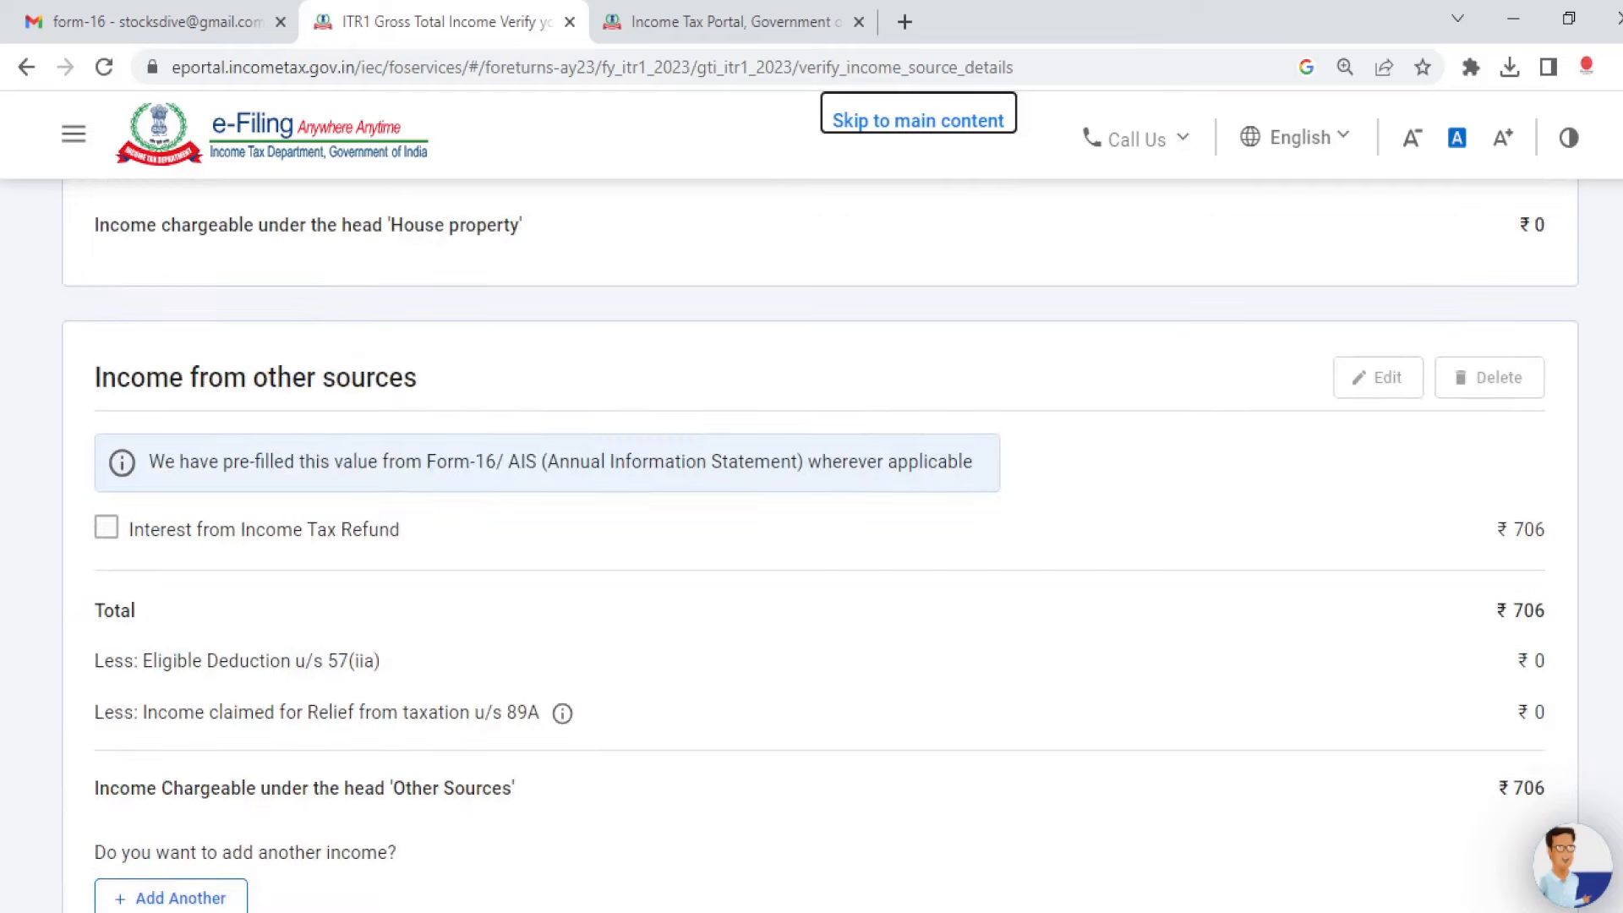
scroll(452, 697, "down", 6)
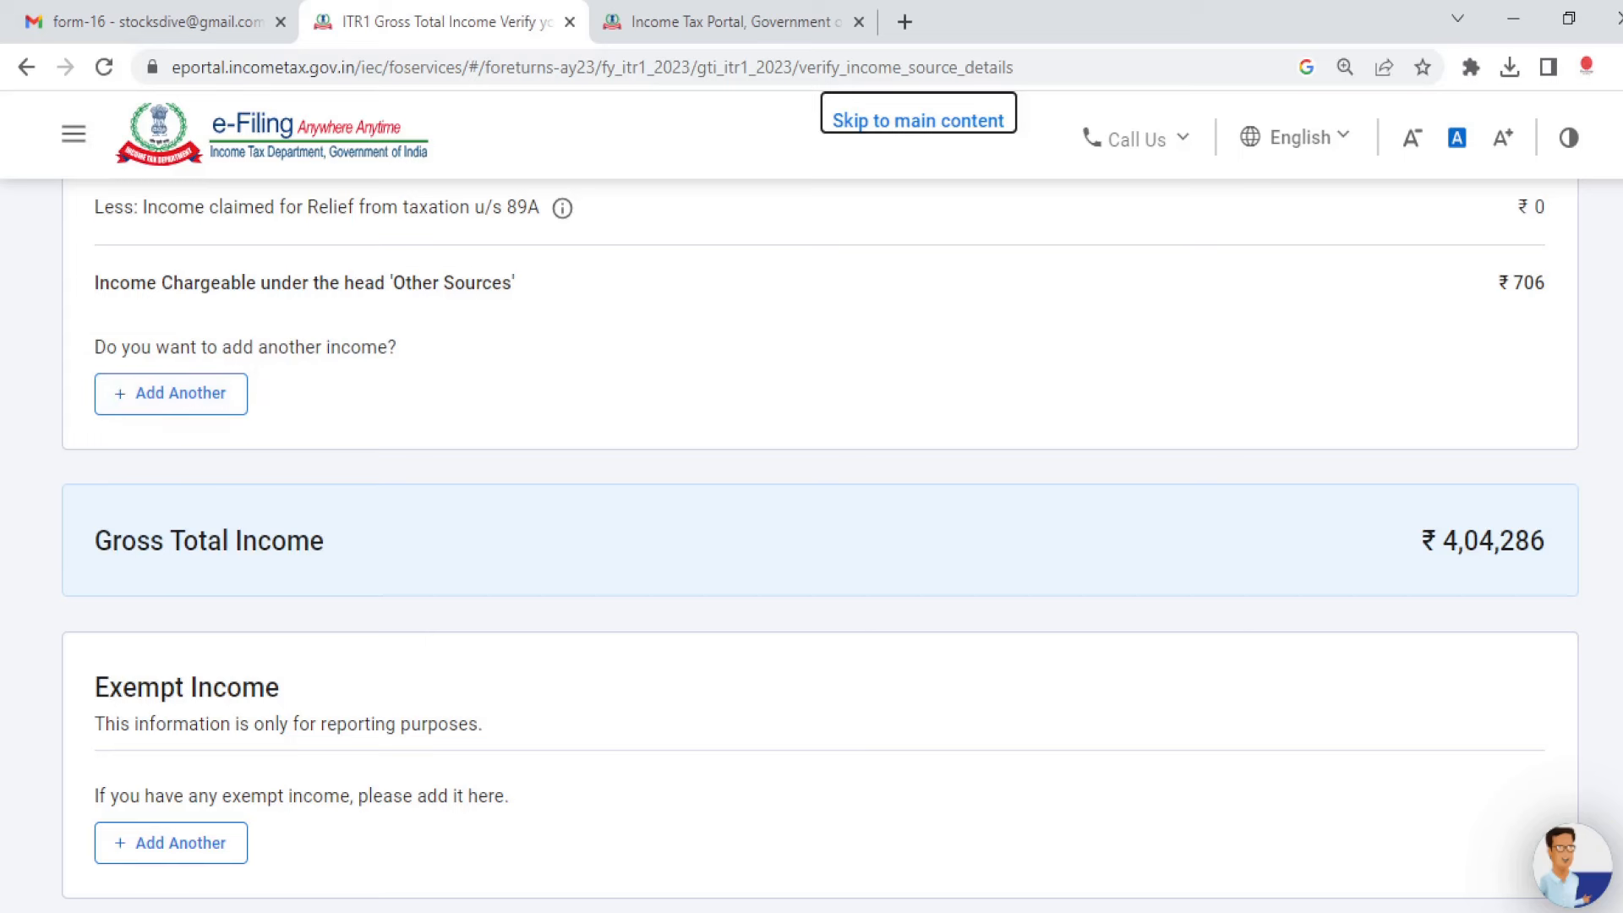
scroll(811, 541, "down", 3)
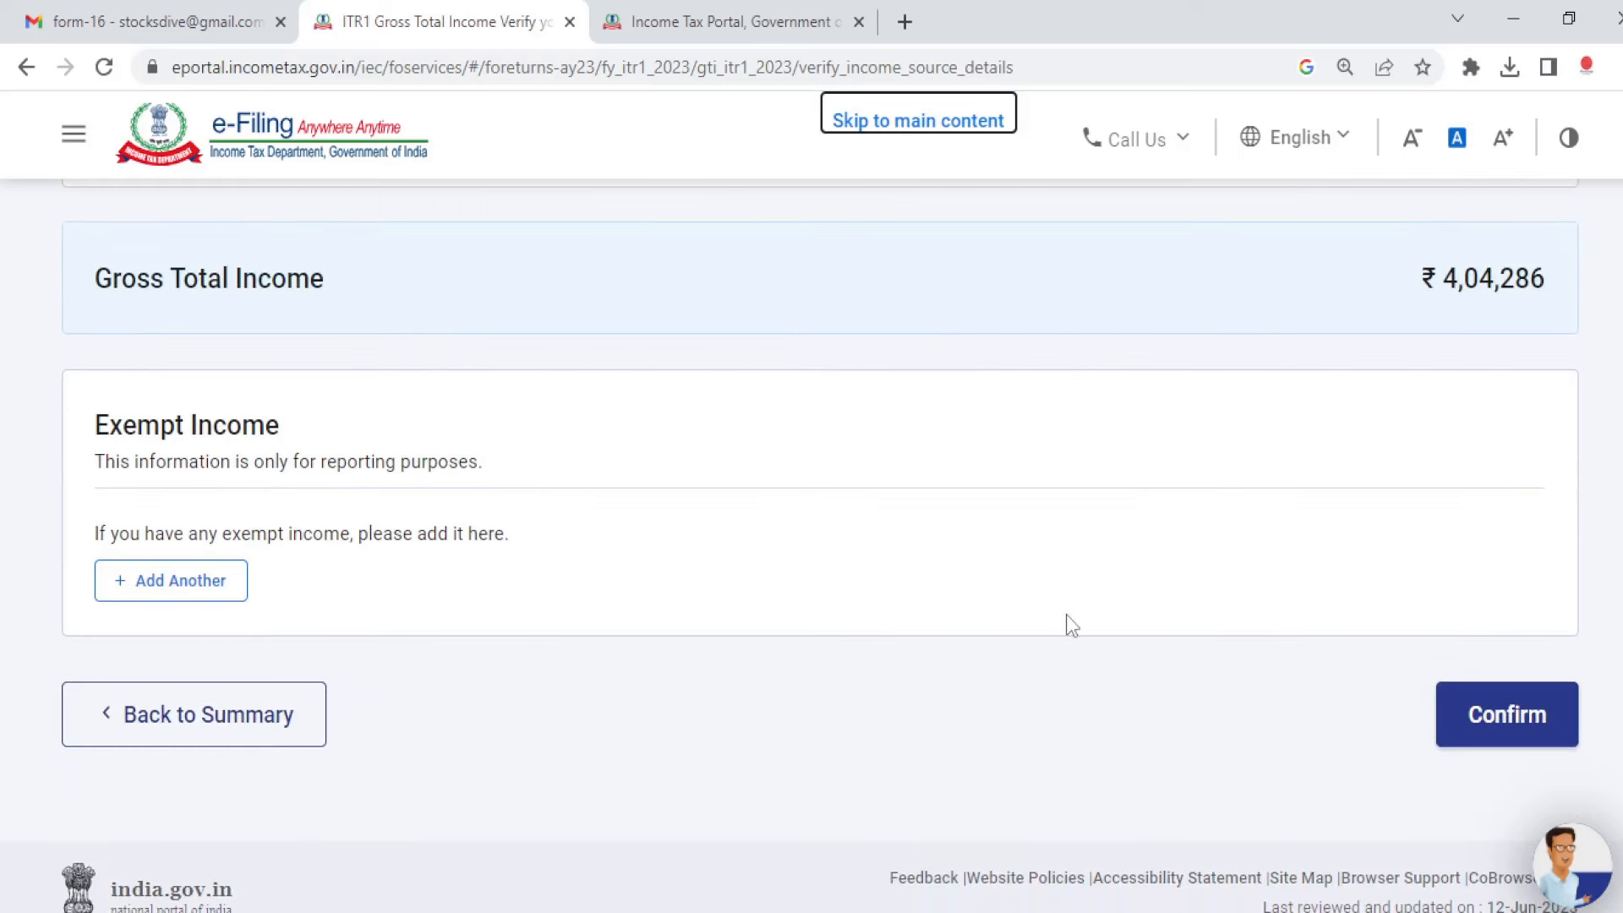
left_click(1485, 713)
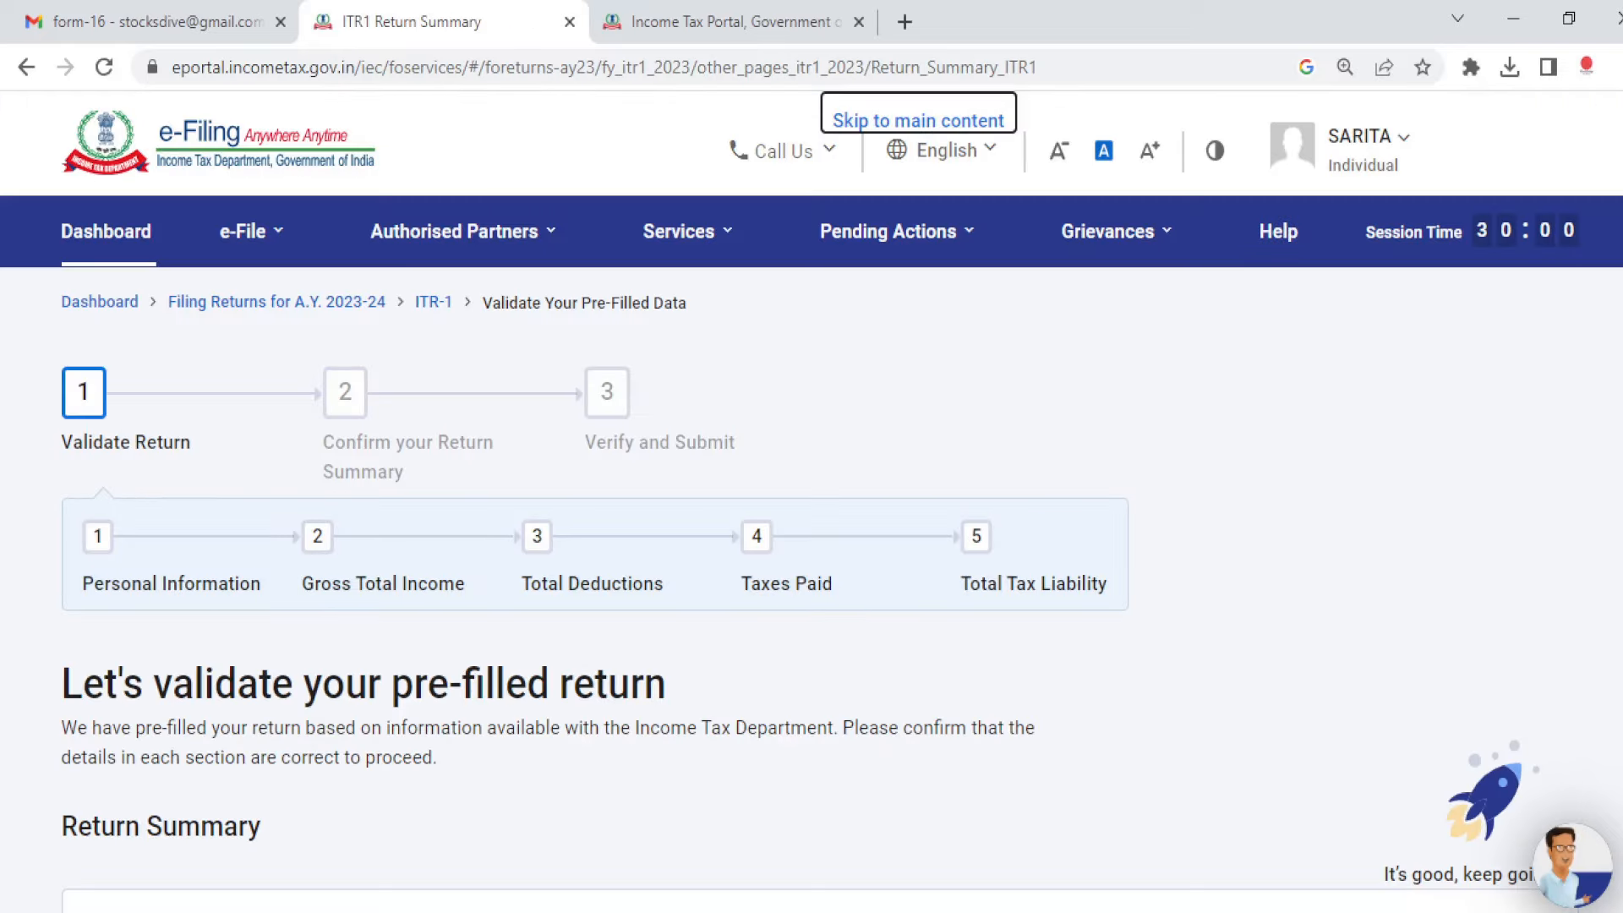
Step: Open the Total Deductions section from the return summary
scroll(1278, 625, "down", 3)
scroll(553, 452, "down", 4)
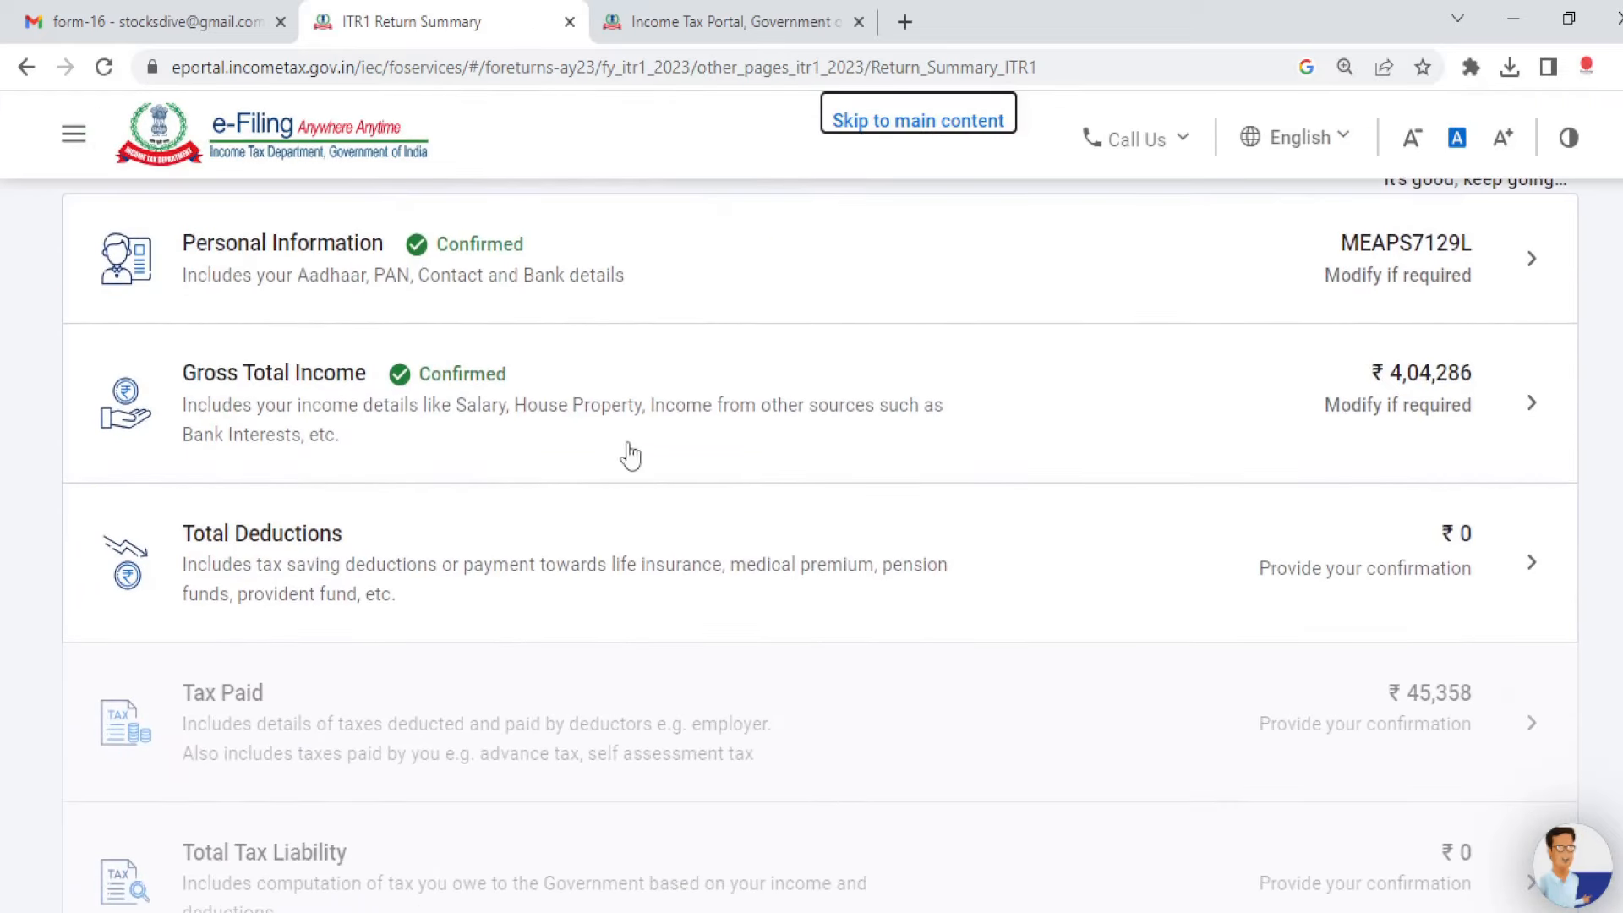
left_click(1521, 562)
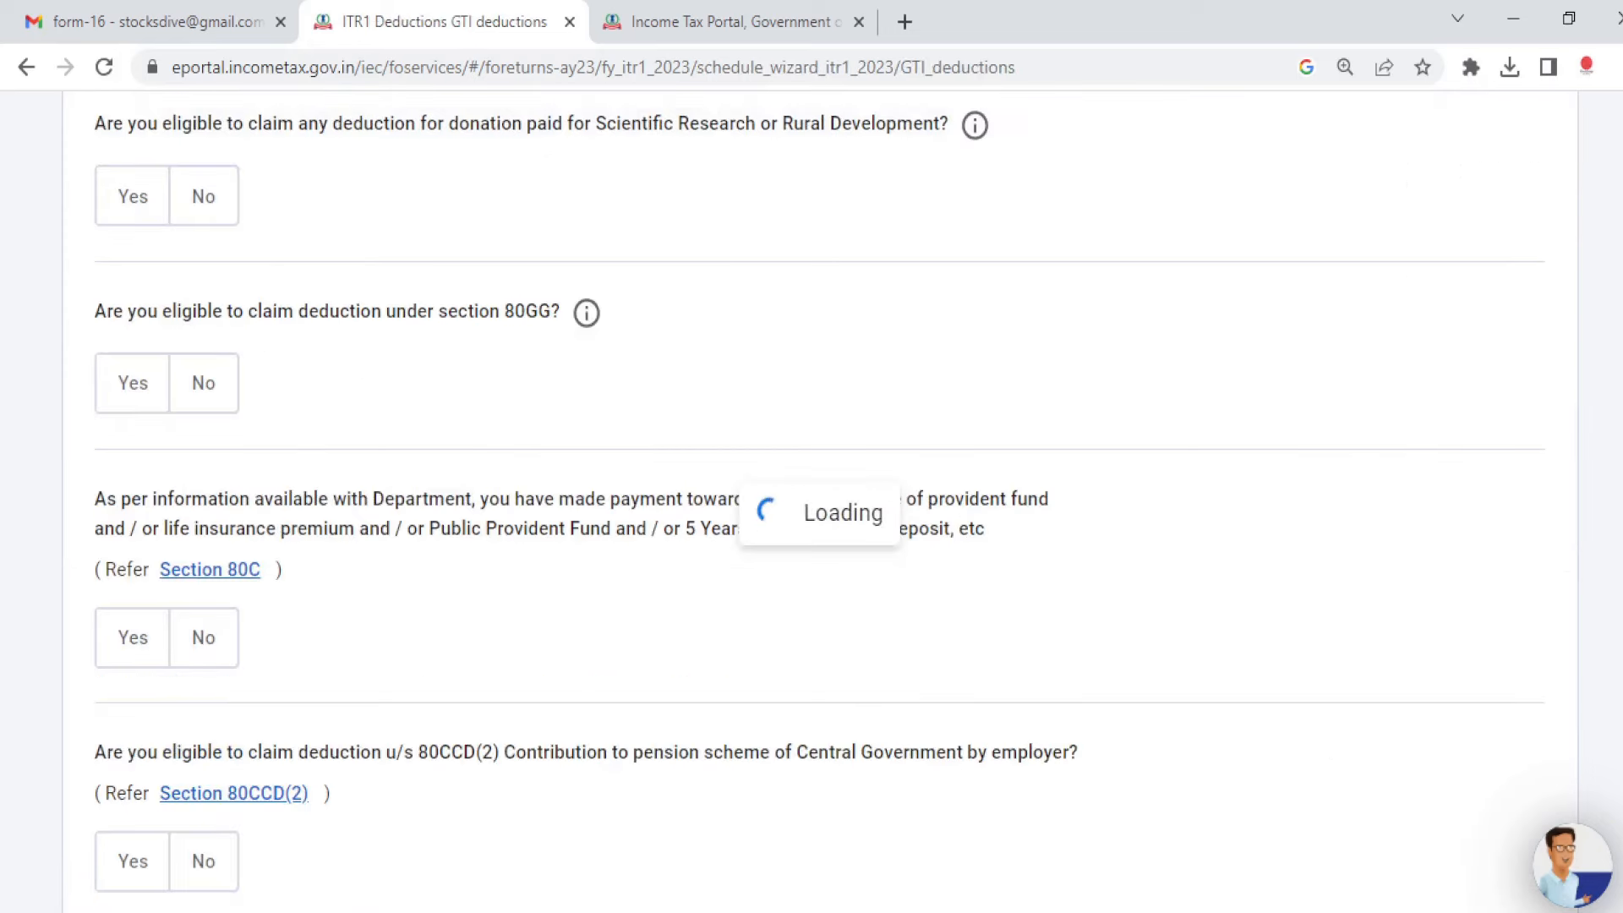
Step: Read through the deduction eligibility questions
scroll(820, 564, "down", 1)
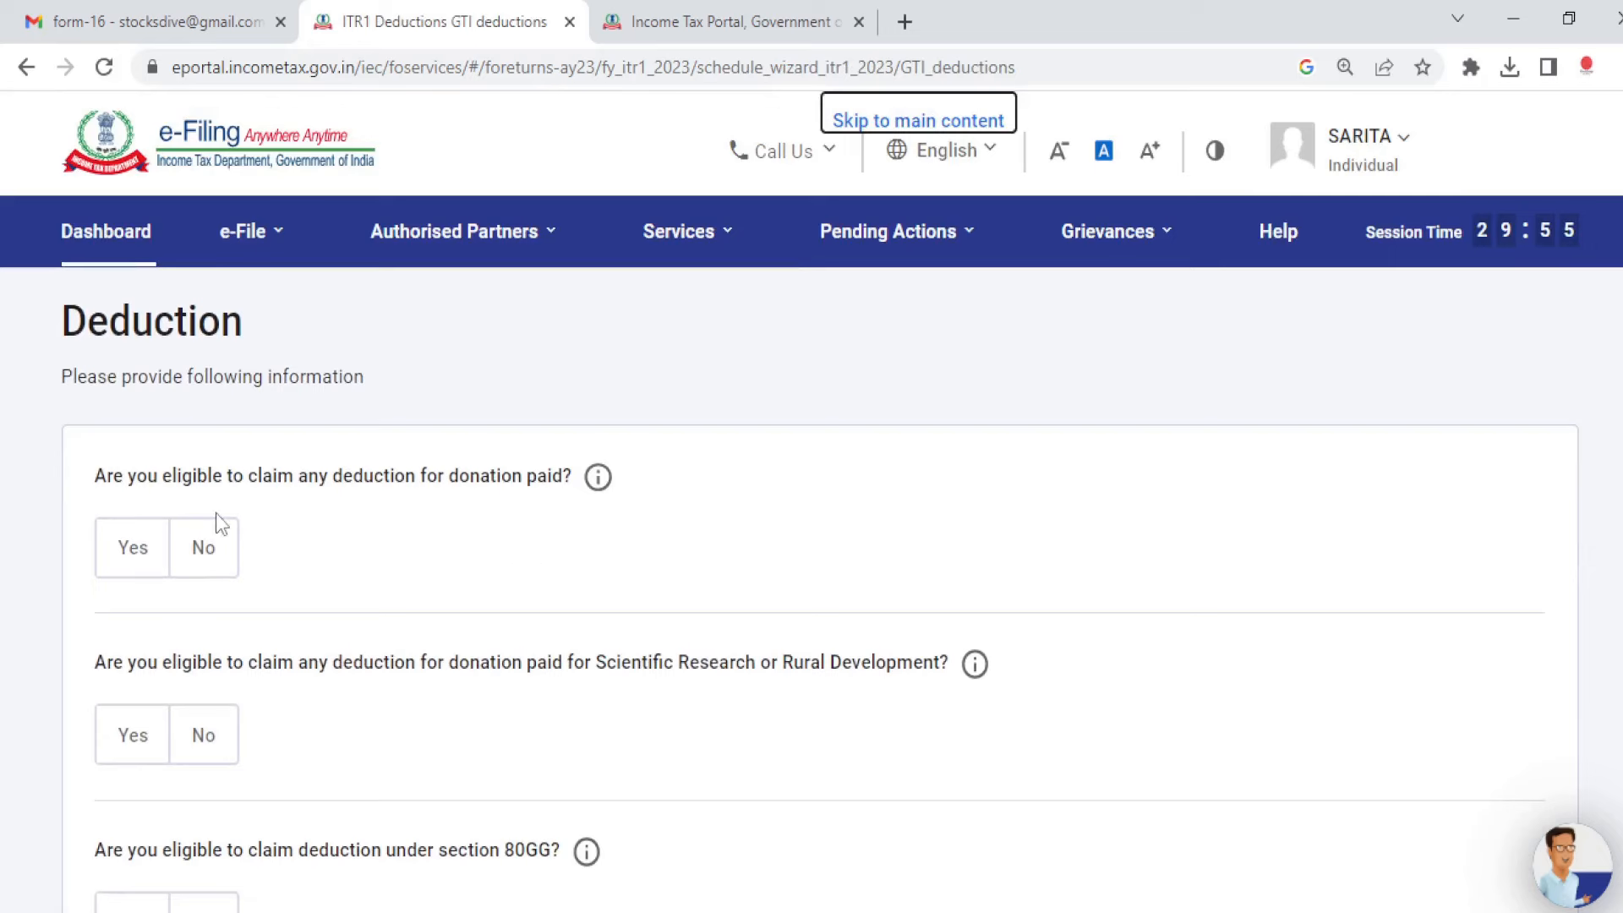
scroll(685, 503, "down", 3)
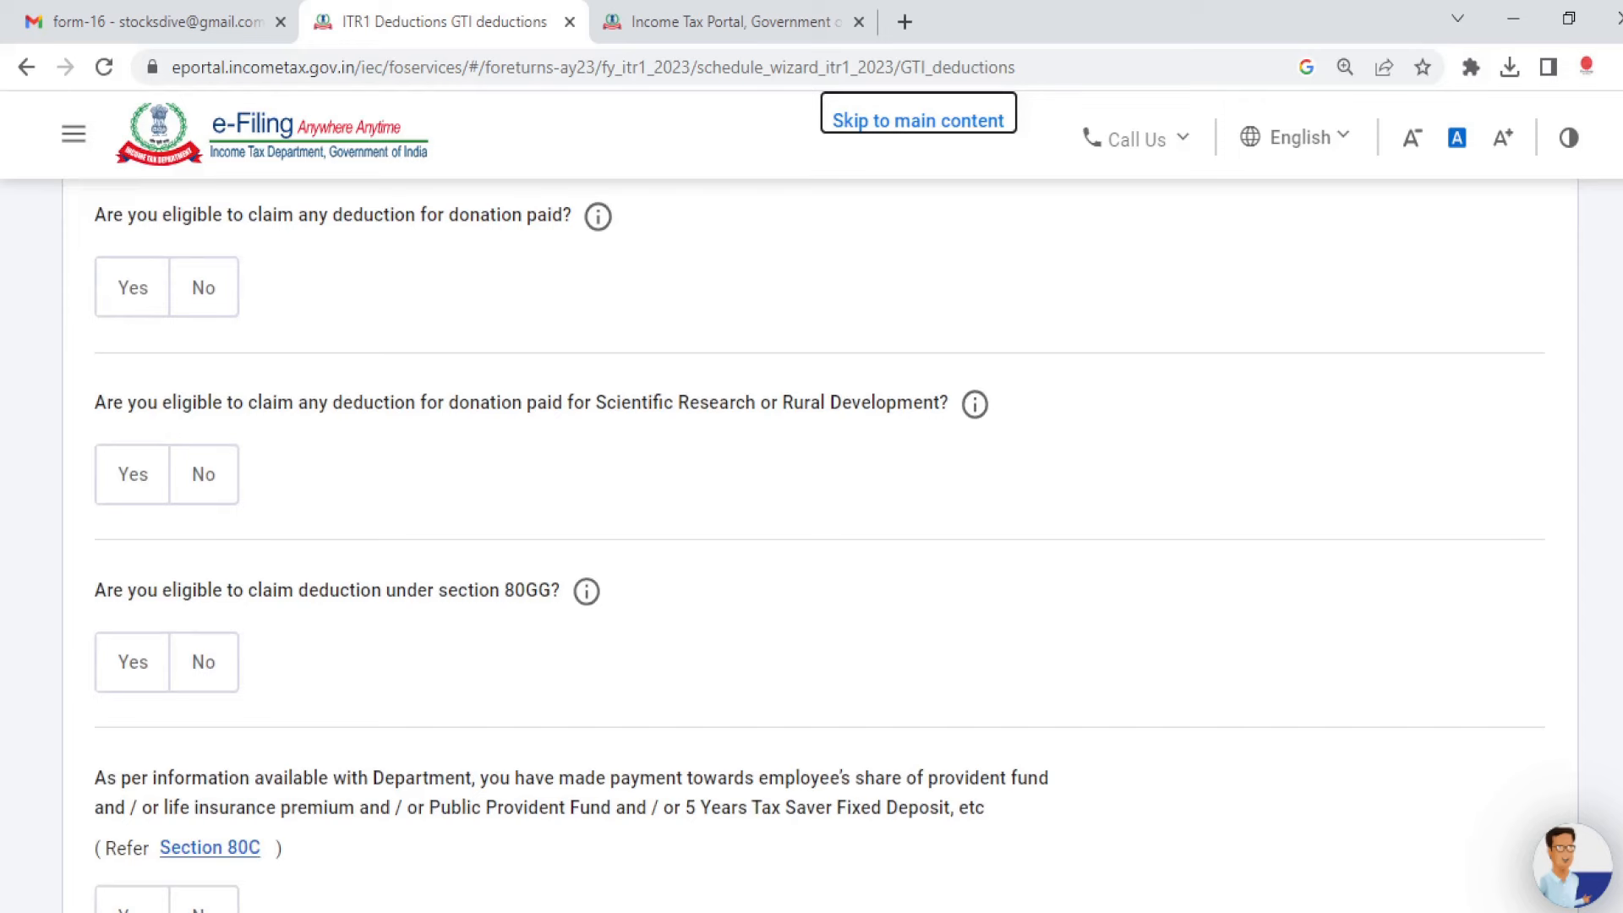
scroll(820, 541, "down", 5)
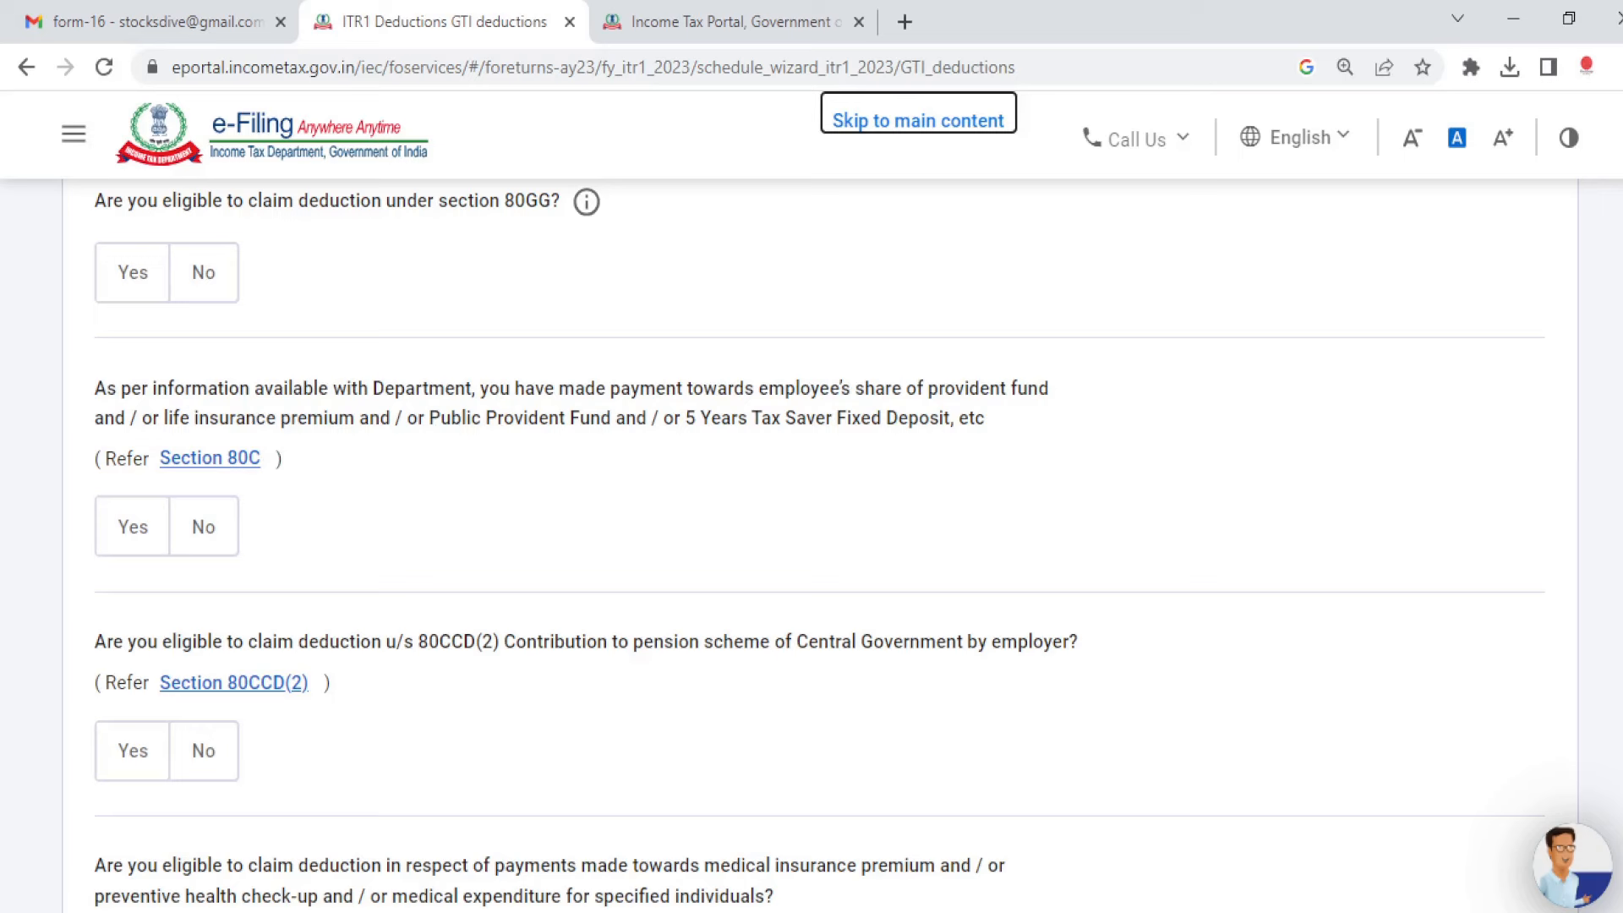
scroll(819, 545, "down", 5)
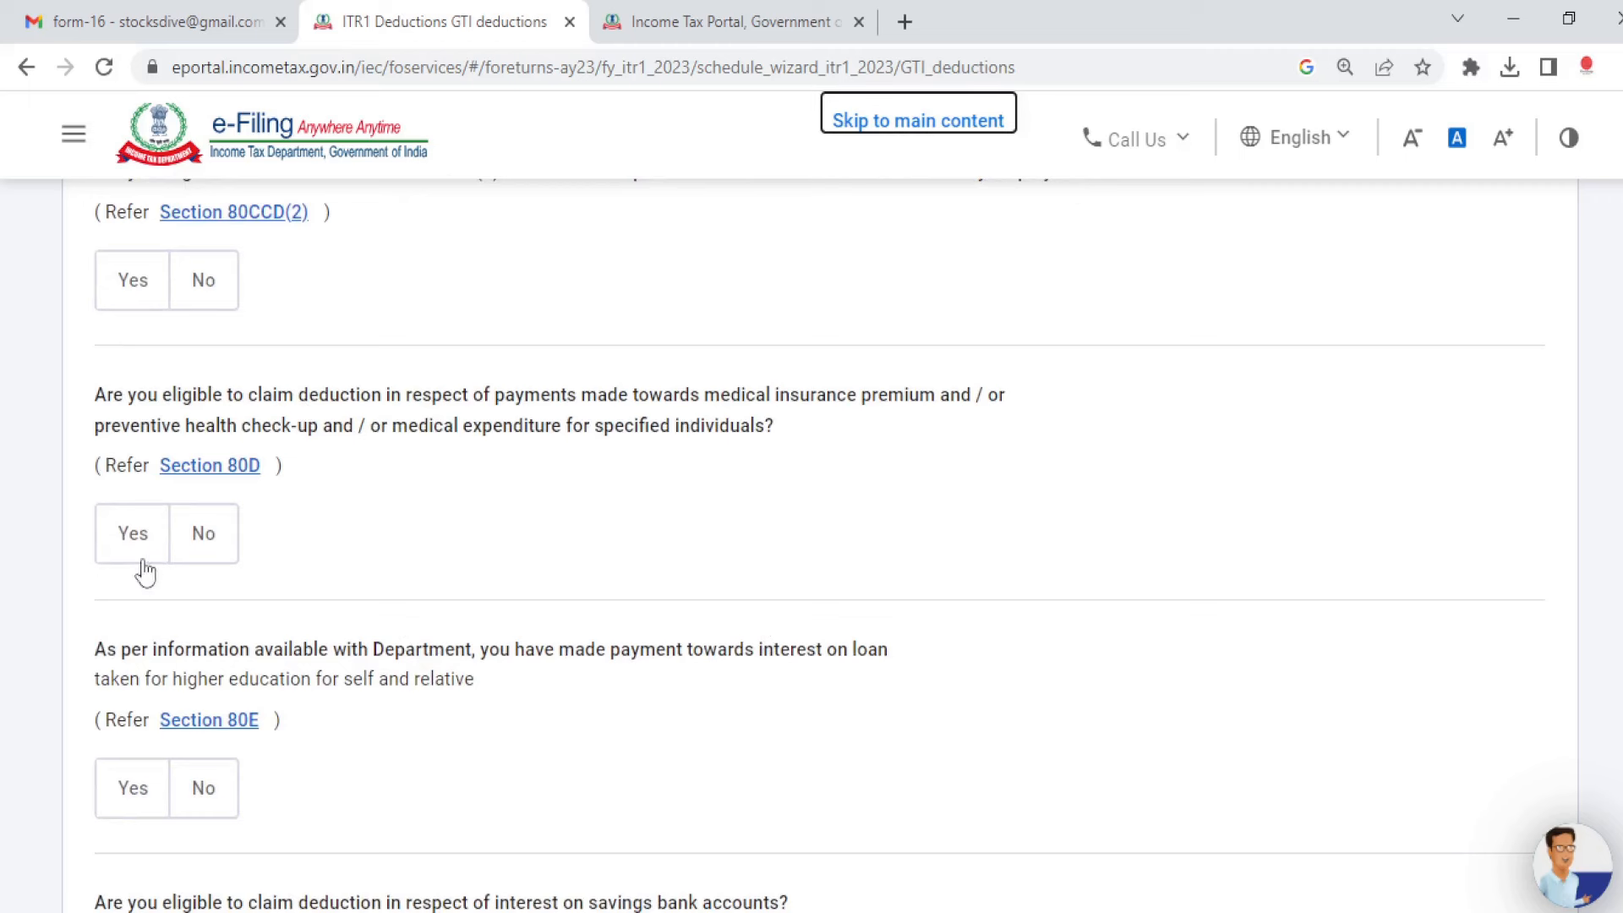
scroll(819, 546, "down", 2)
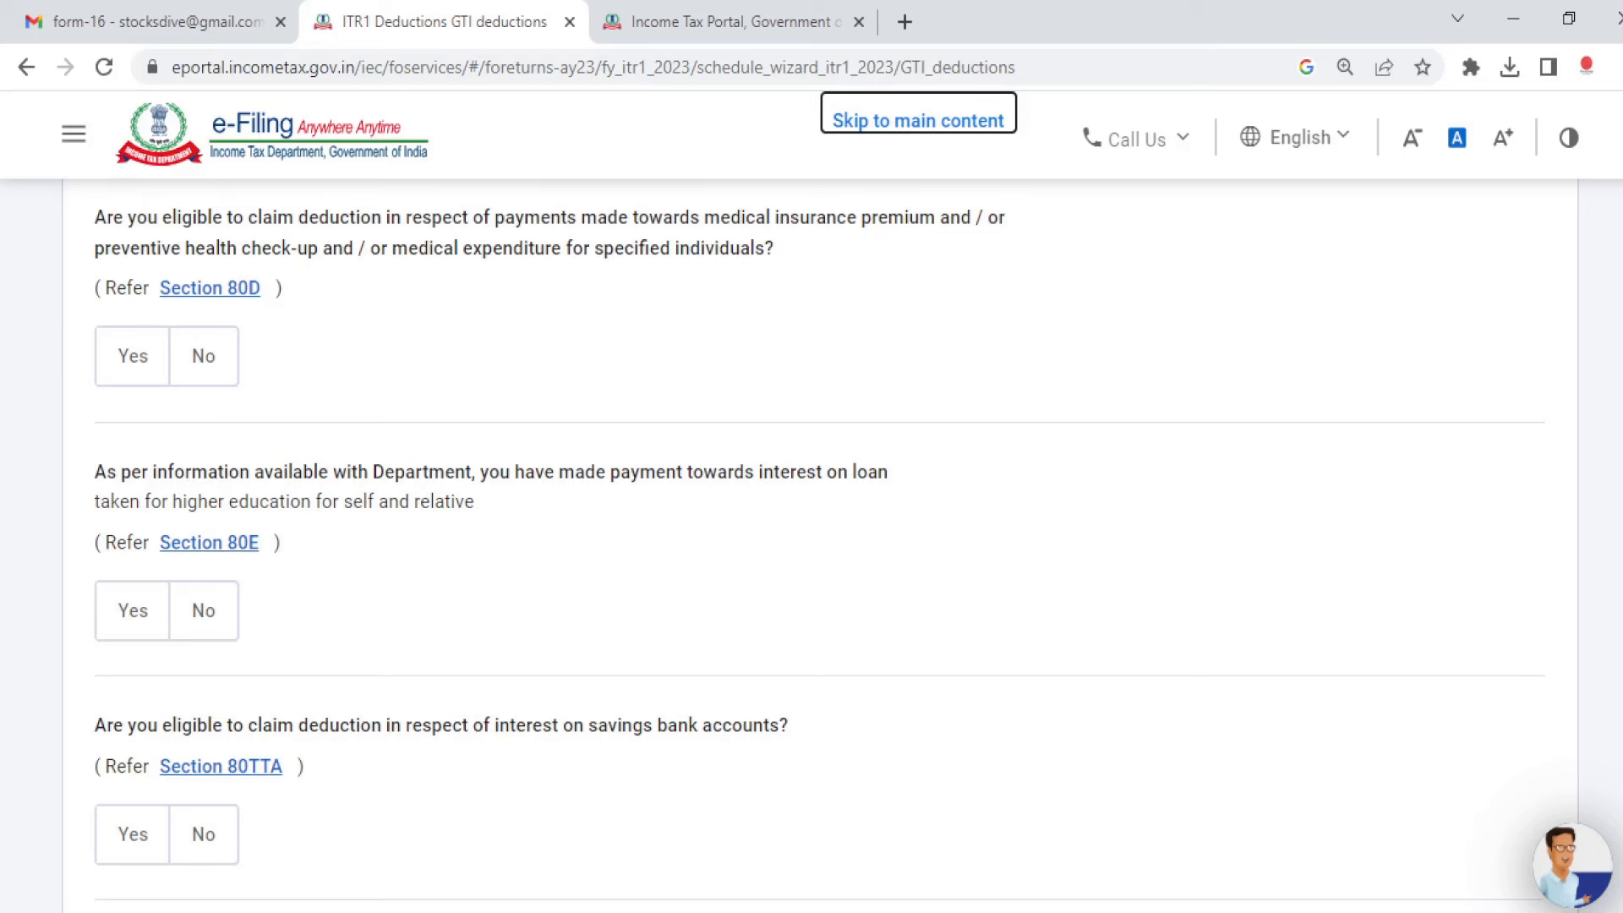
scroll(811, 549, "down", 3)
scroll(811, 549, "up", 5)
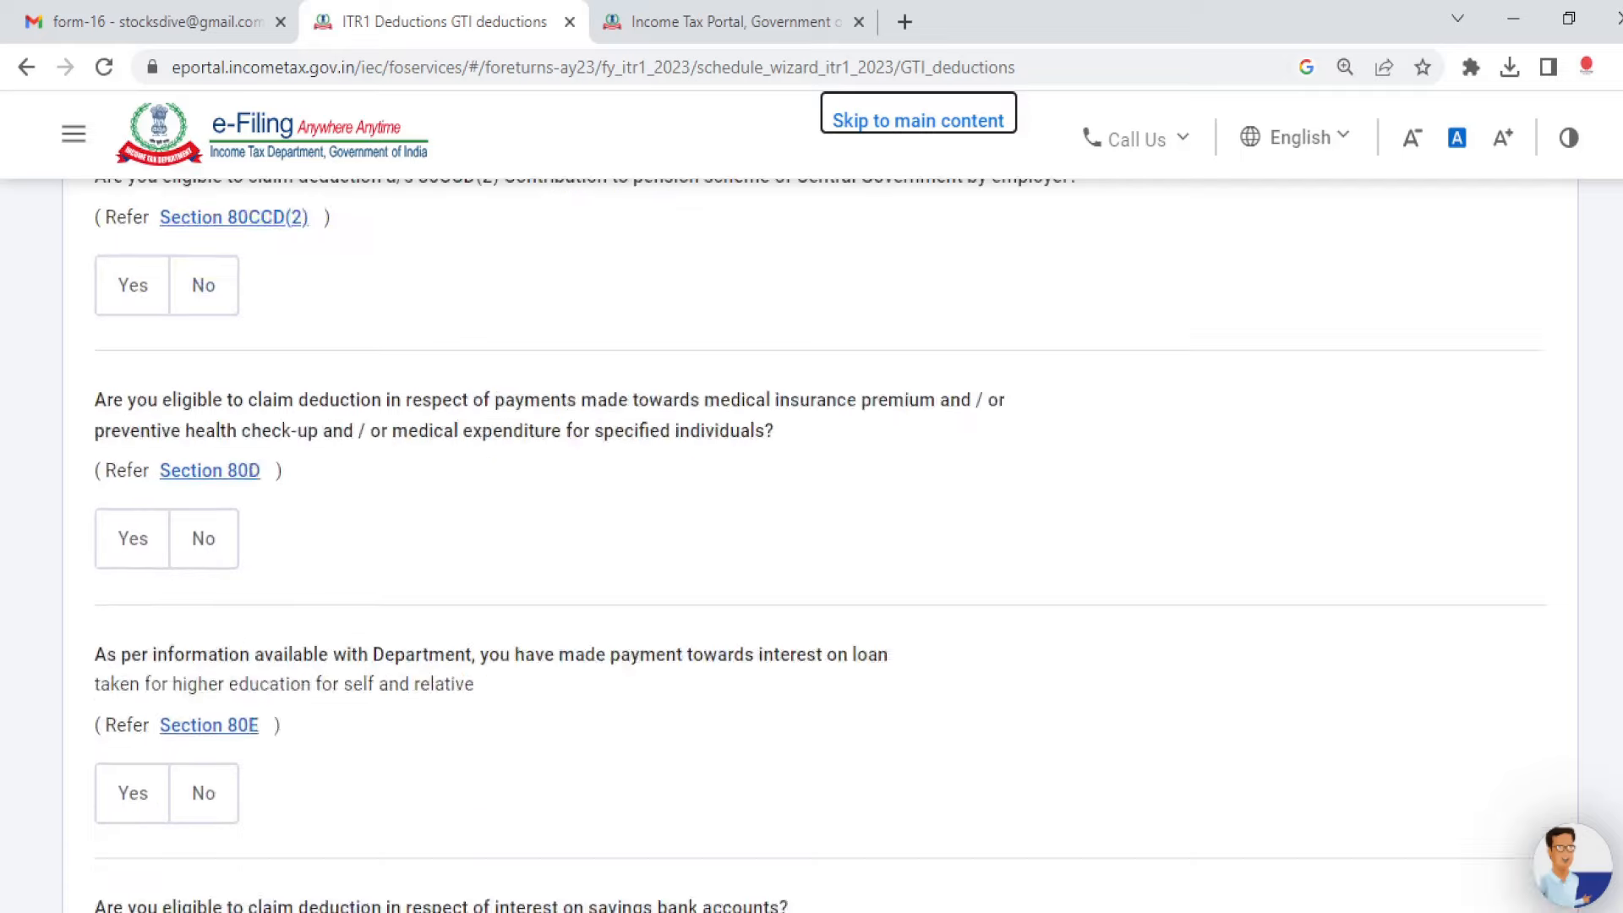
scroll(811, 549, "up", 7)
scroll(811, 550, "down", 11)
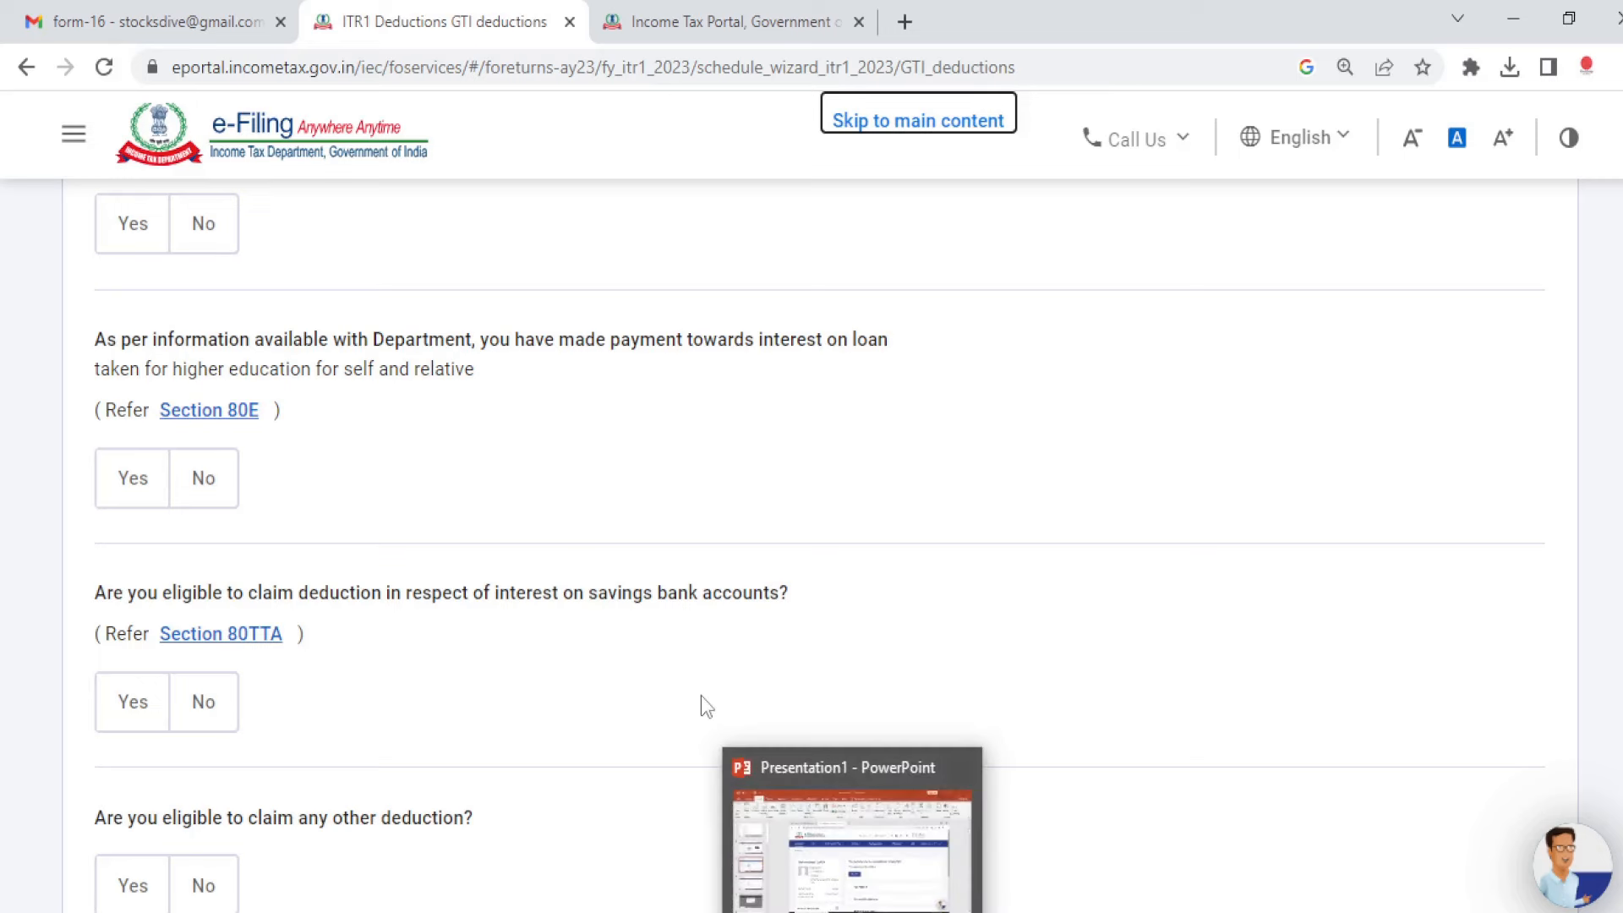
Step: Switch to Form16B_2021.pdf to check the 66970.00 house rent allowance under 10(13A)
left_click(701, 17)
left_click(394, 19)
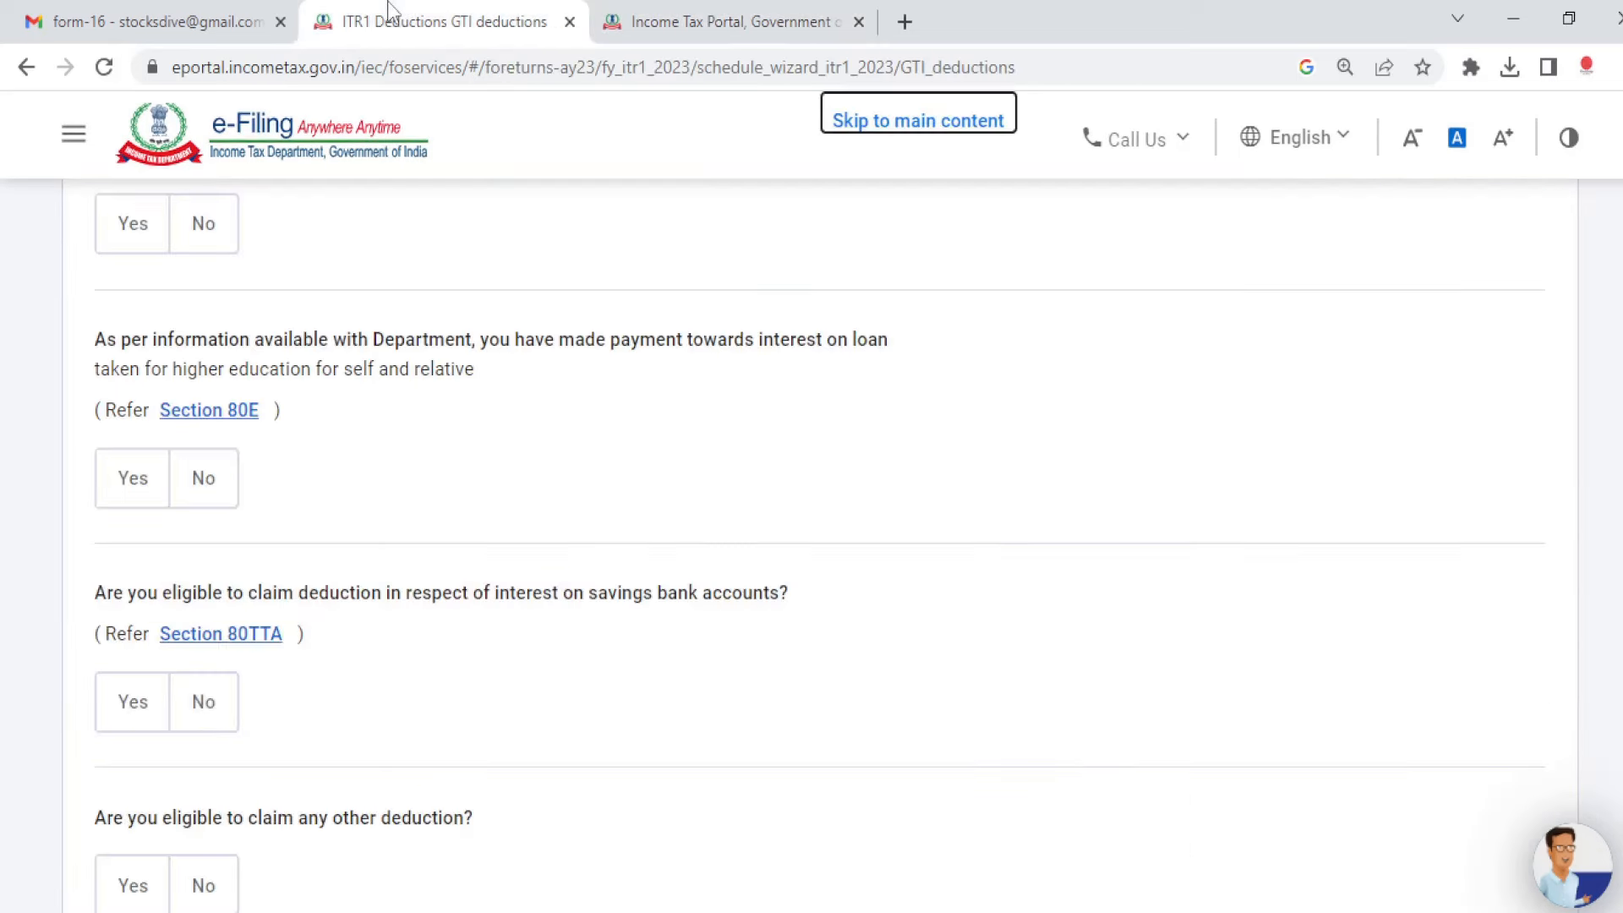
key("alt+Tab")
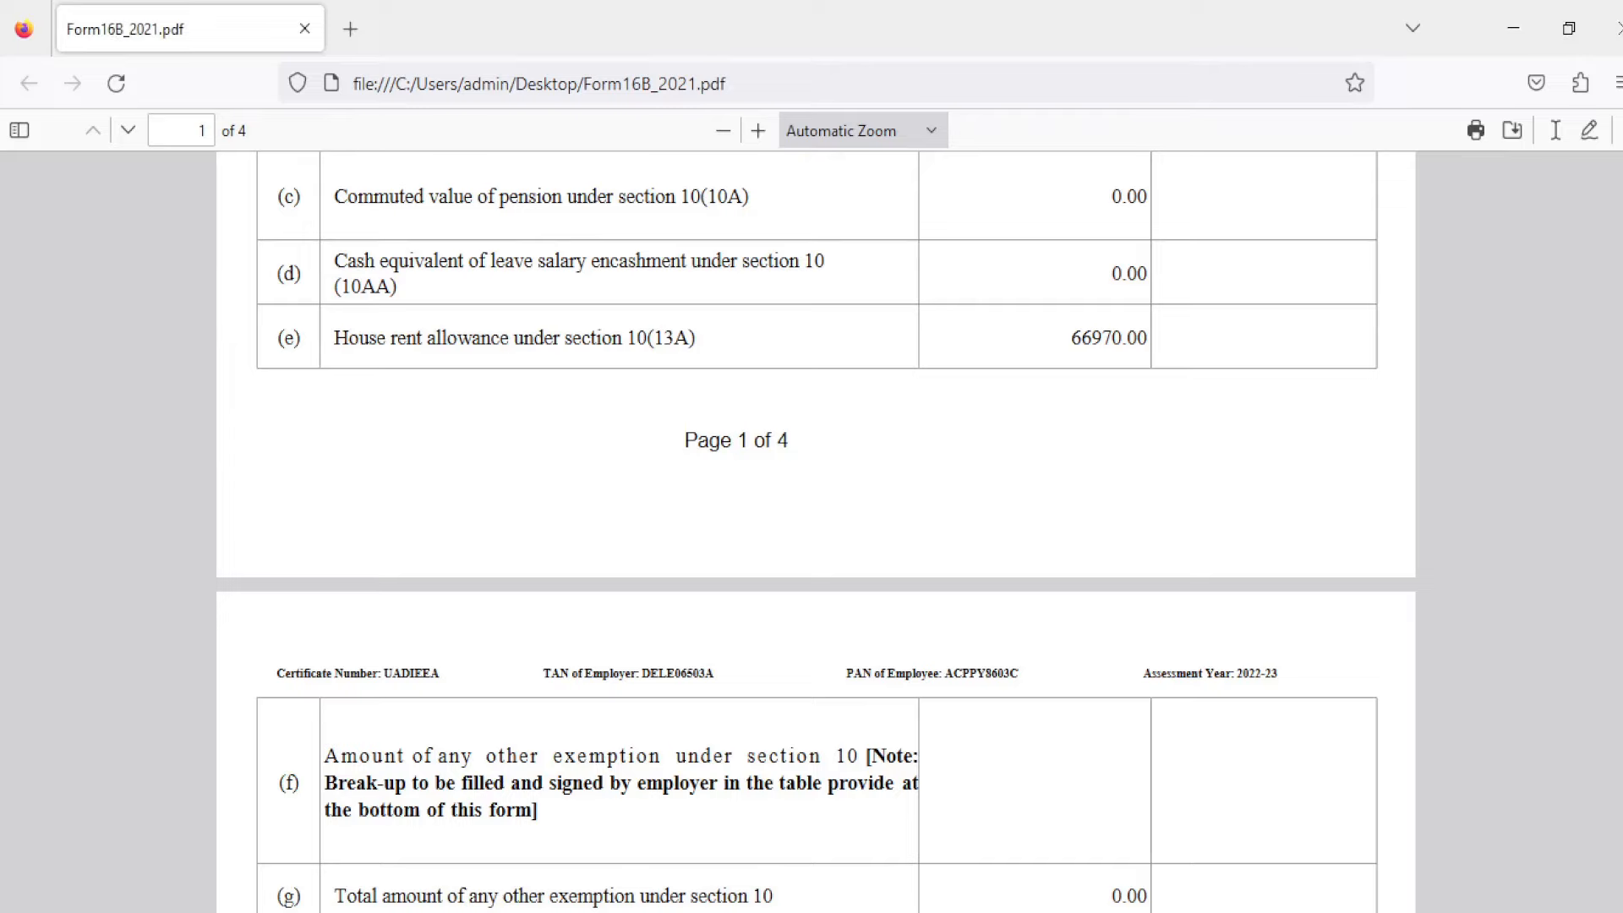
scroll(1287, 539, "up", 7)
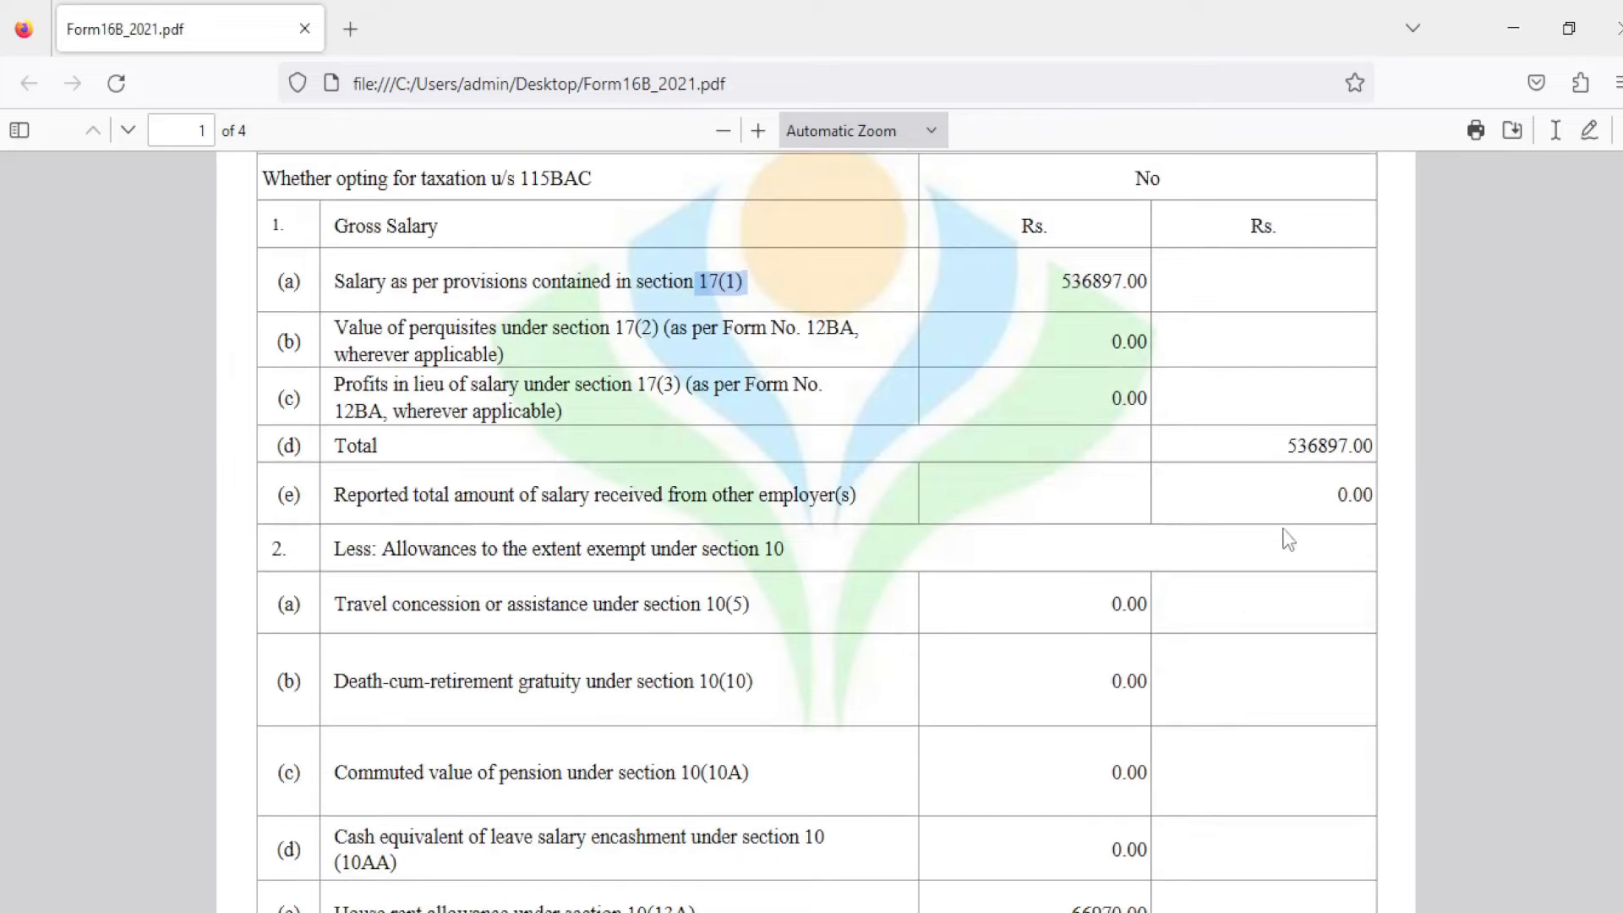
scroll(1404, 431, "down", 4)
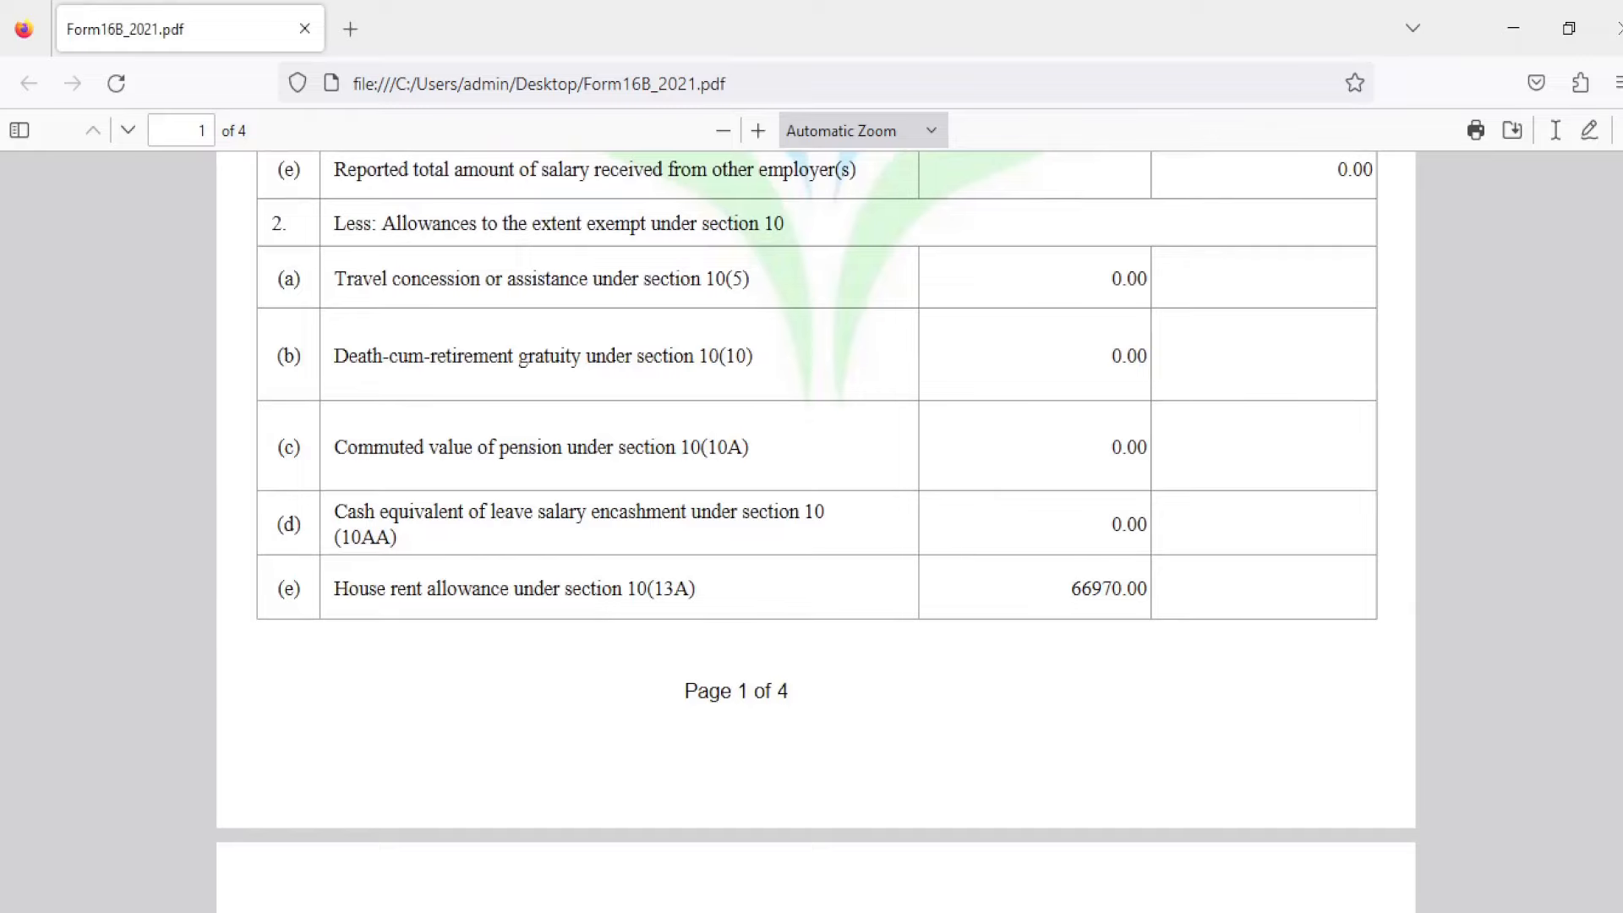
scroll(816, 532, "down", 10)
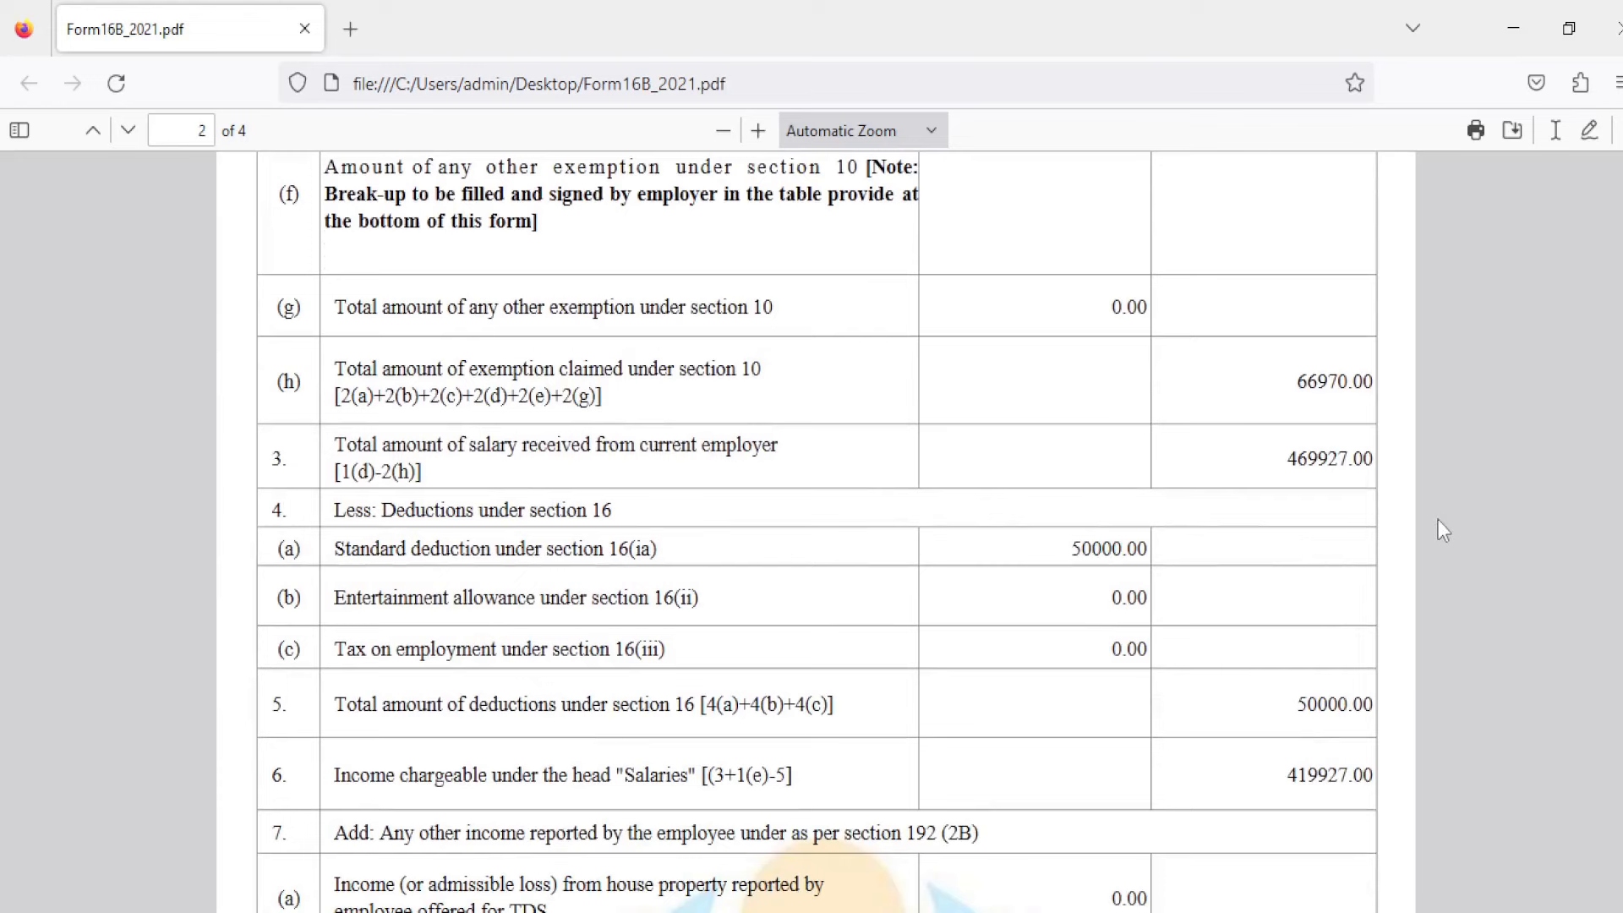
scroll(760, 617, "up", 3)
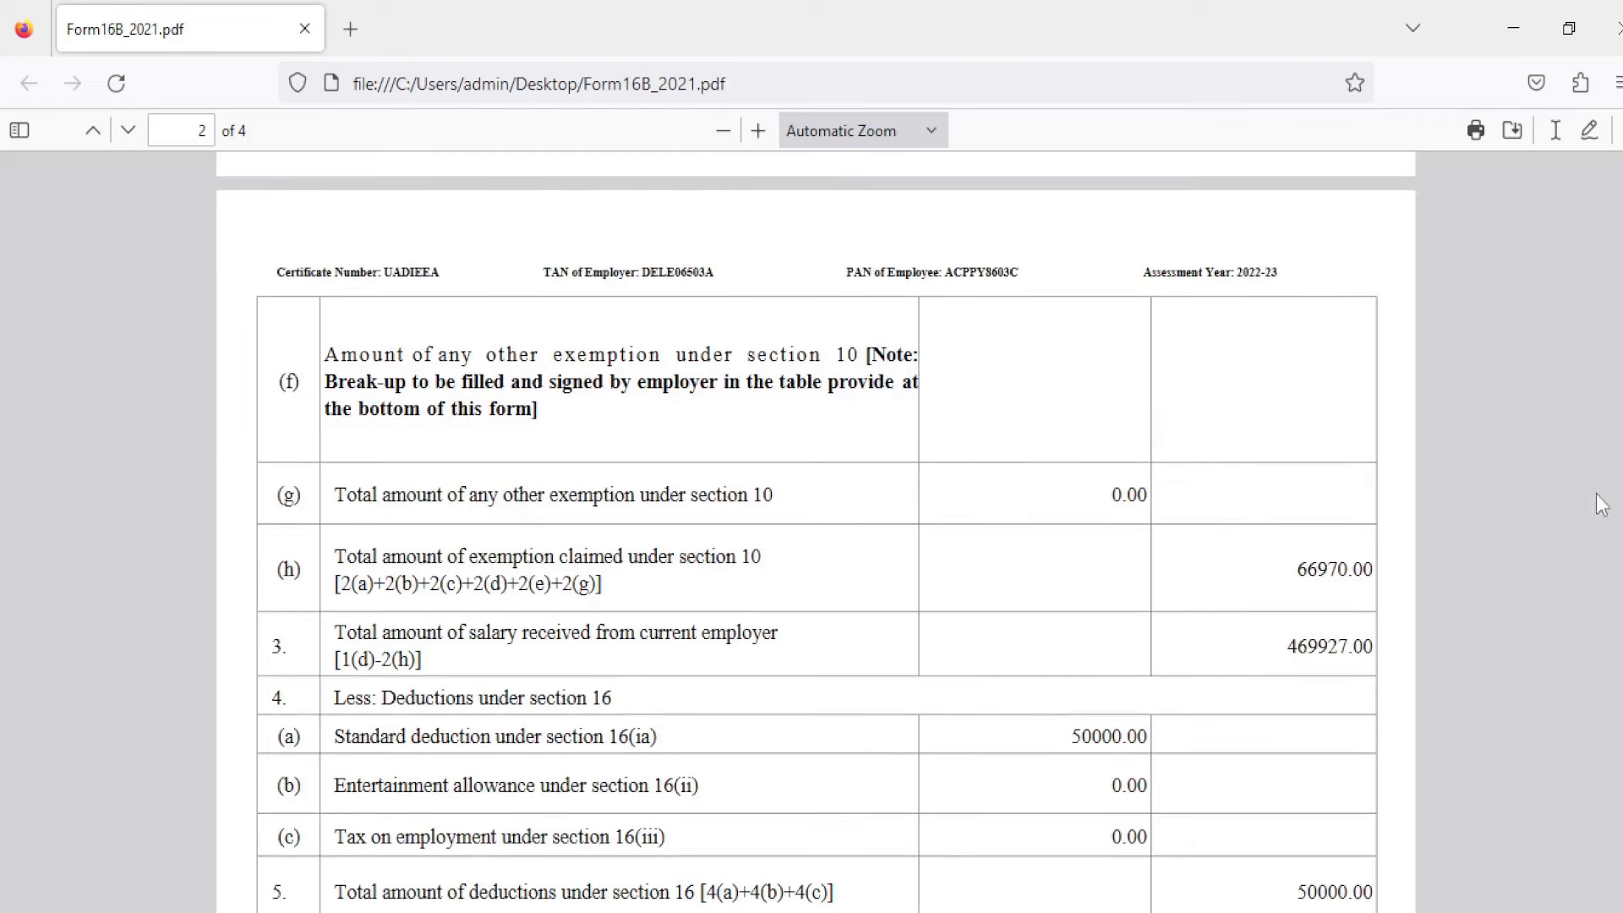
scroll(816, 515, "up", 10)
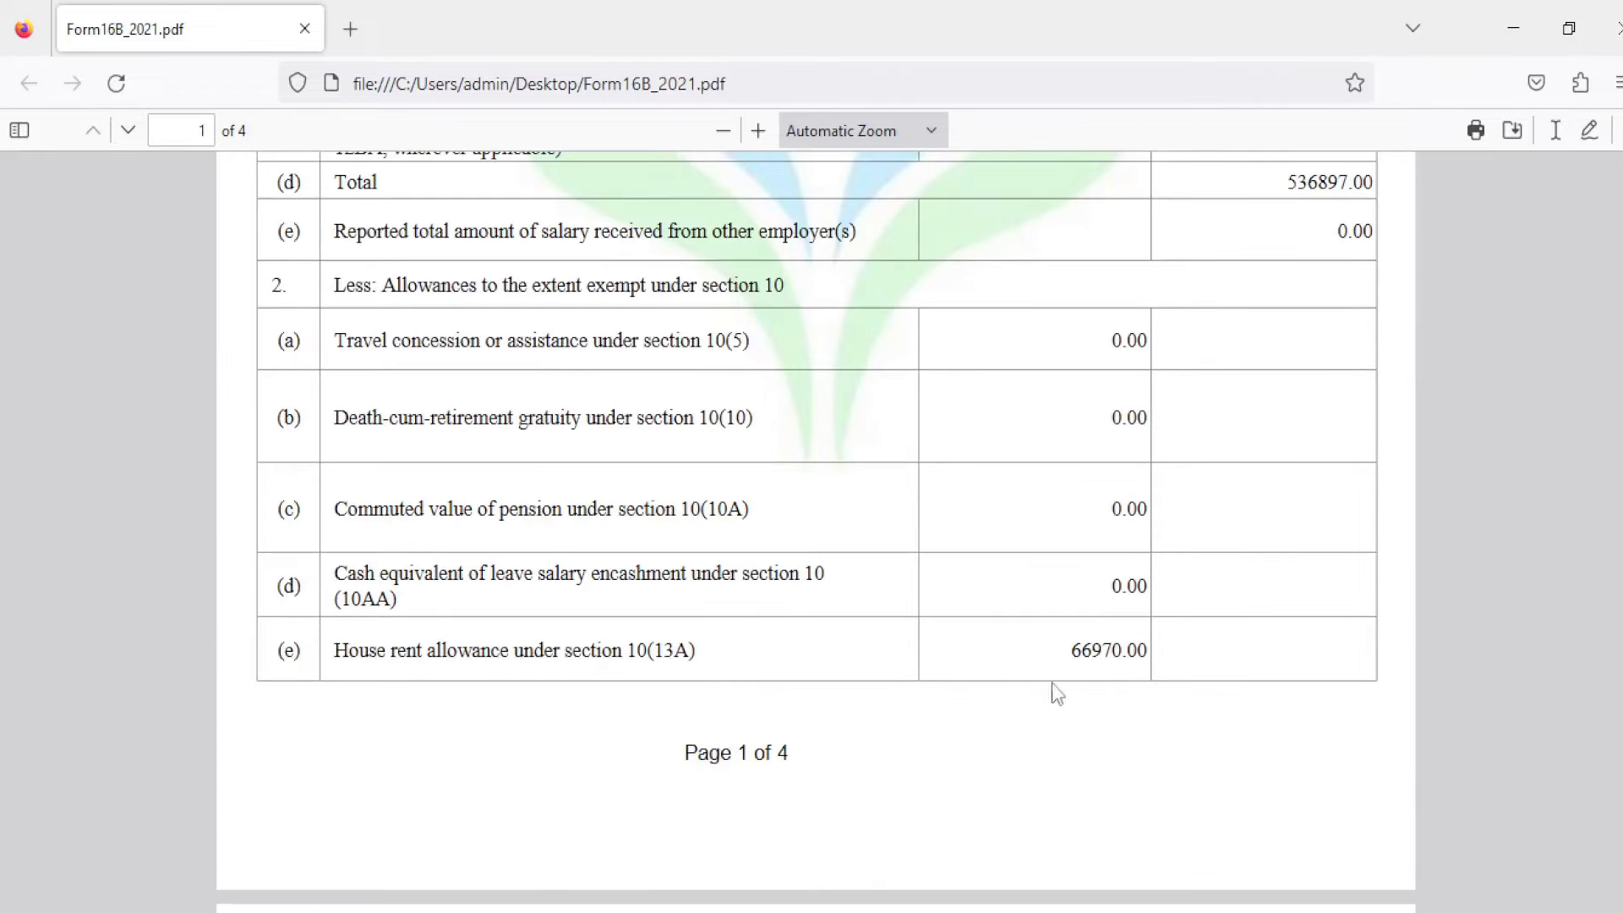
scroll(816, 524, "down", 10)
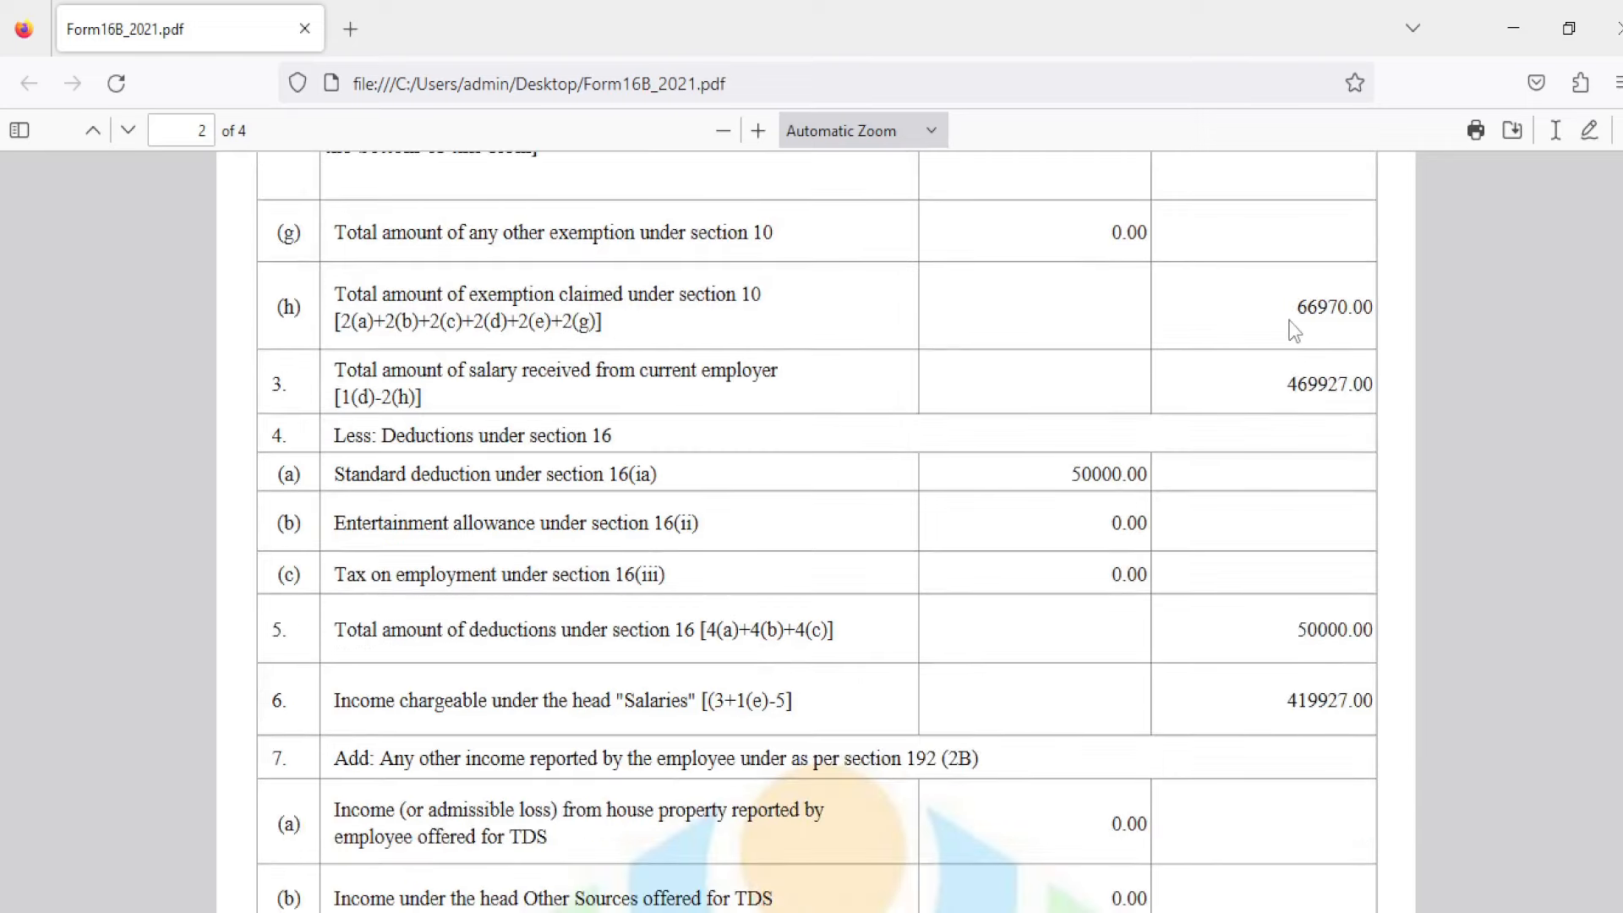
scroll(1137, 543, "down", 3)
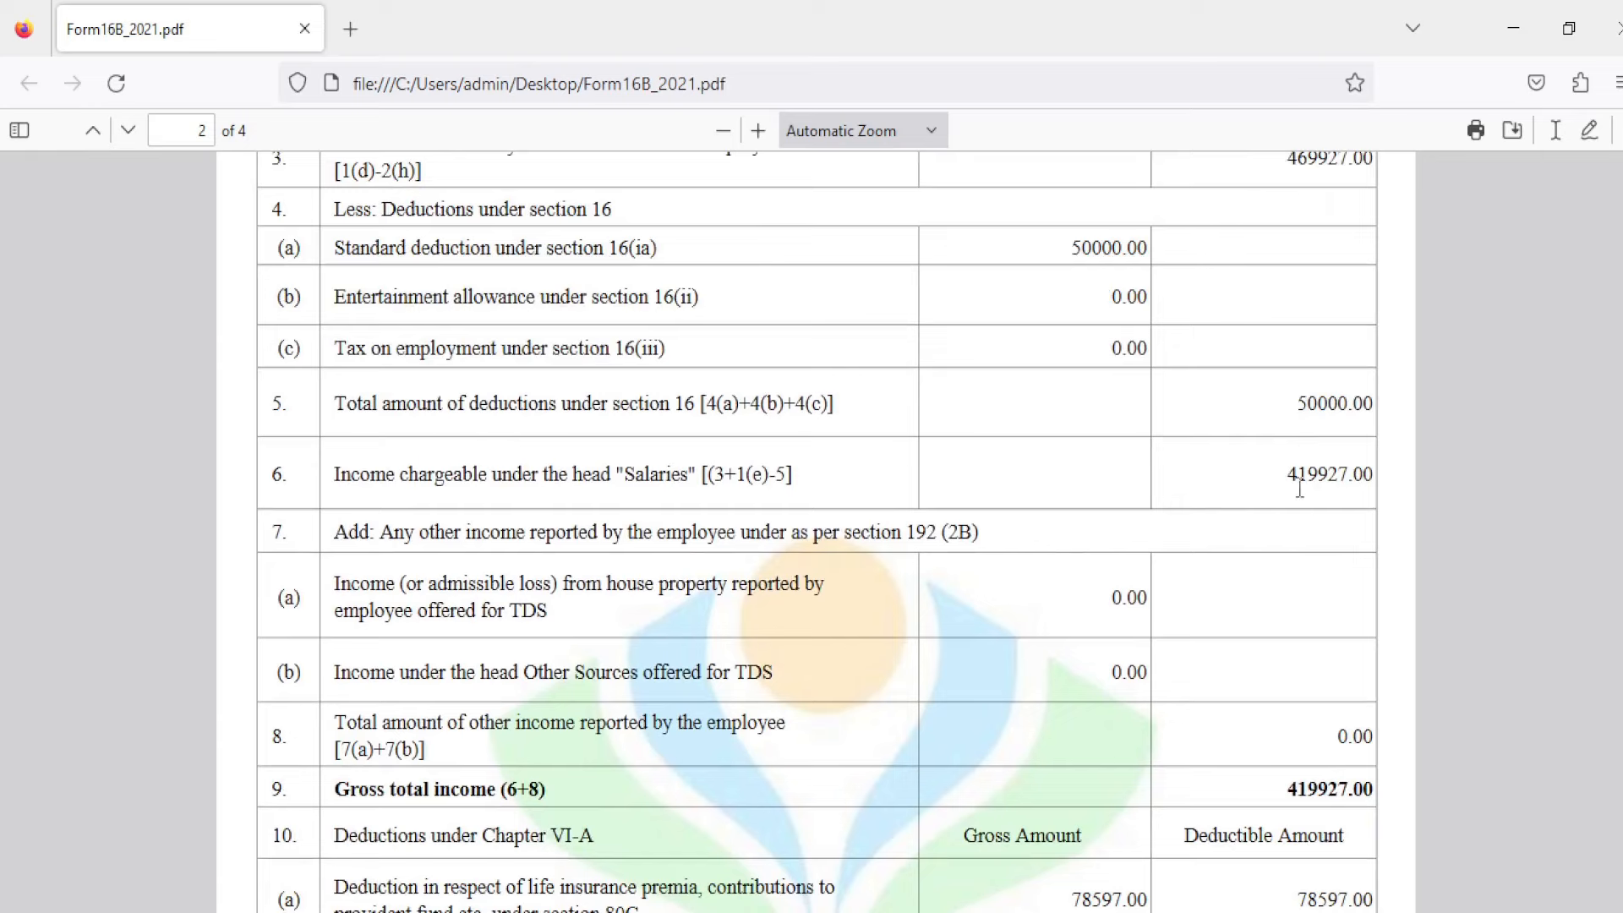
scroll(817, 533, "down", 10)
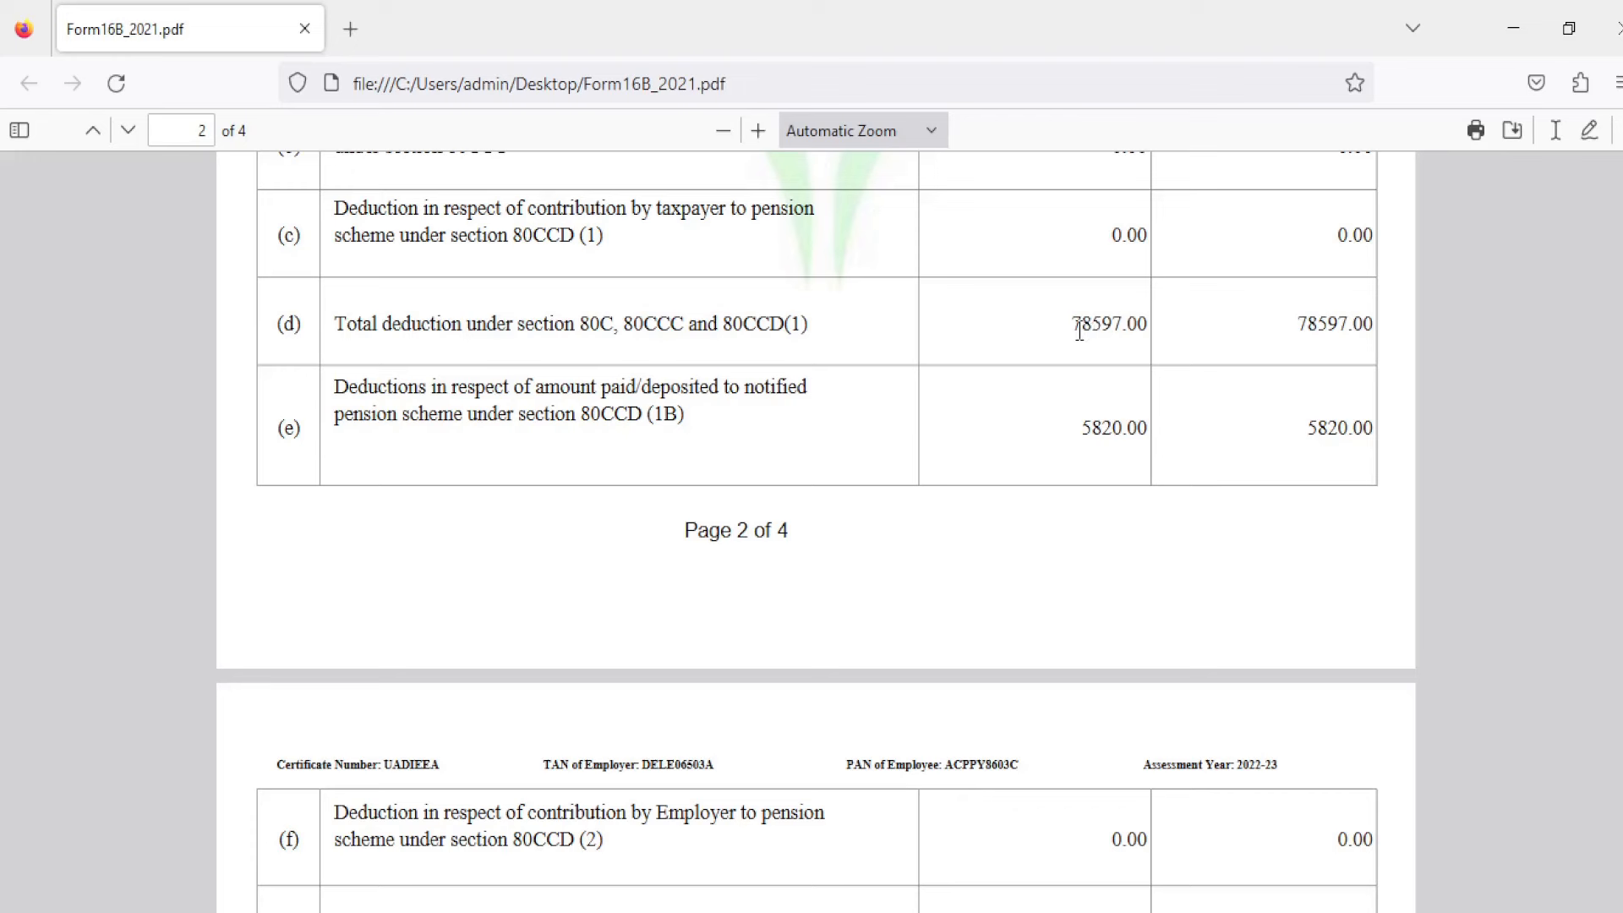
Step: Accept the deduction questions and confirm ₹0 total deductions, returning to the return summary
key("alt+Tab")
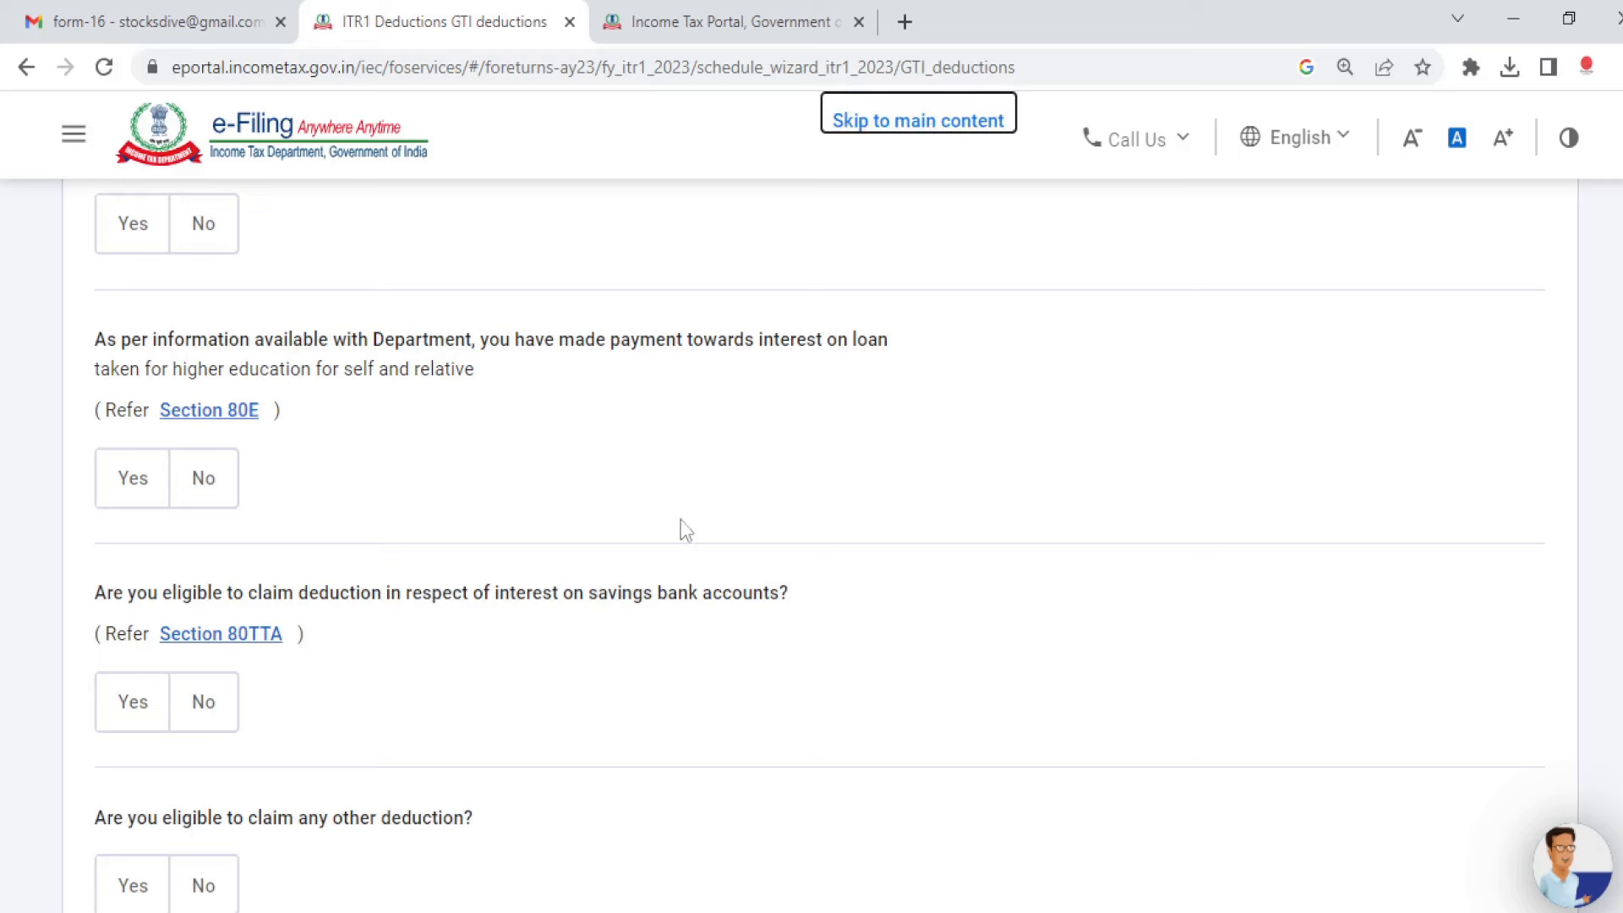
scroll(812, 507, "down", 5)
left_click(1529, 616)
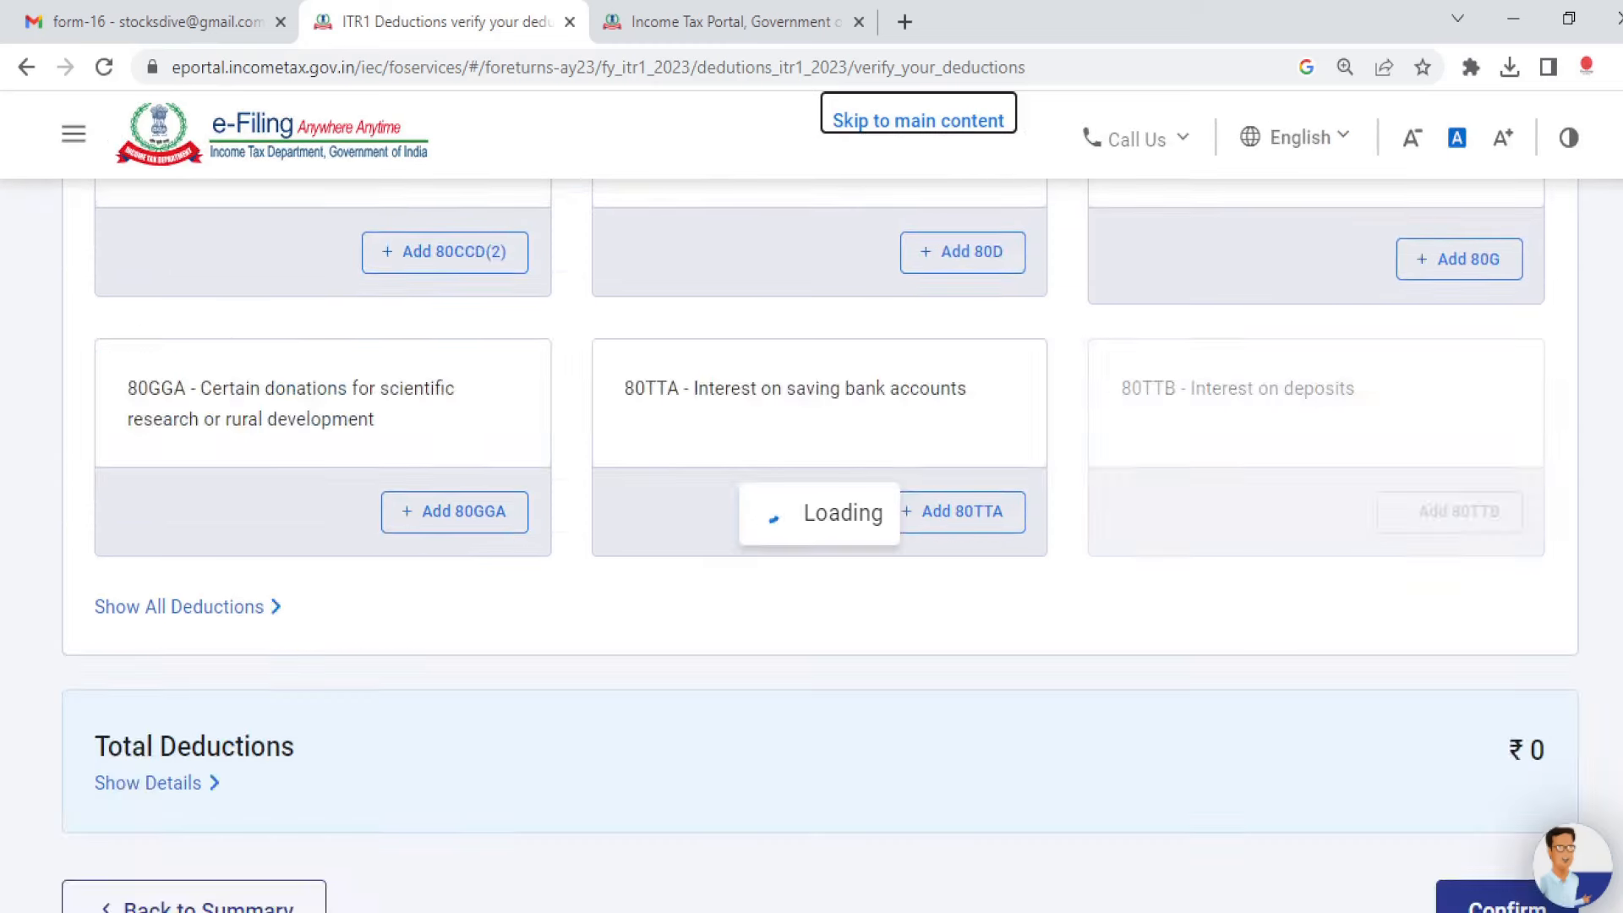
scroll(812, 541, "down", 5)
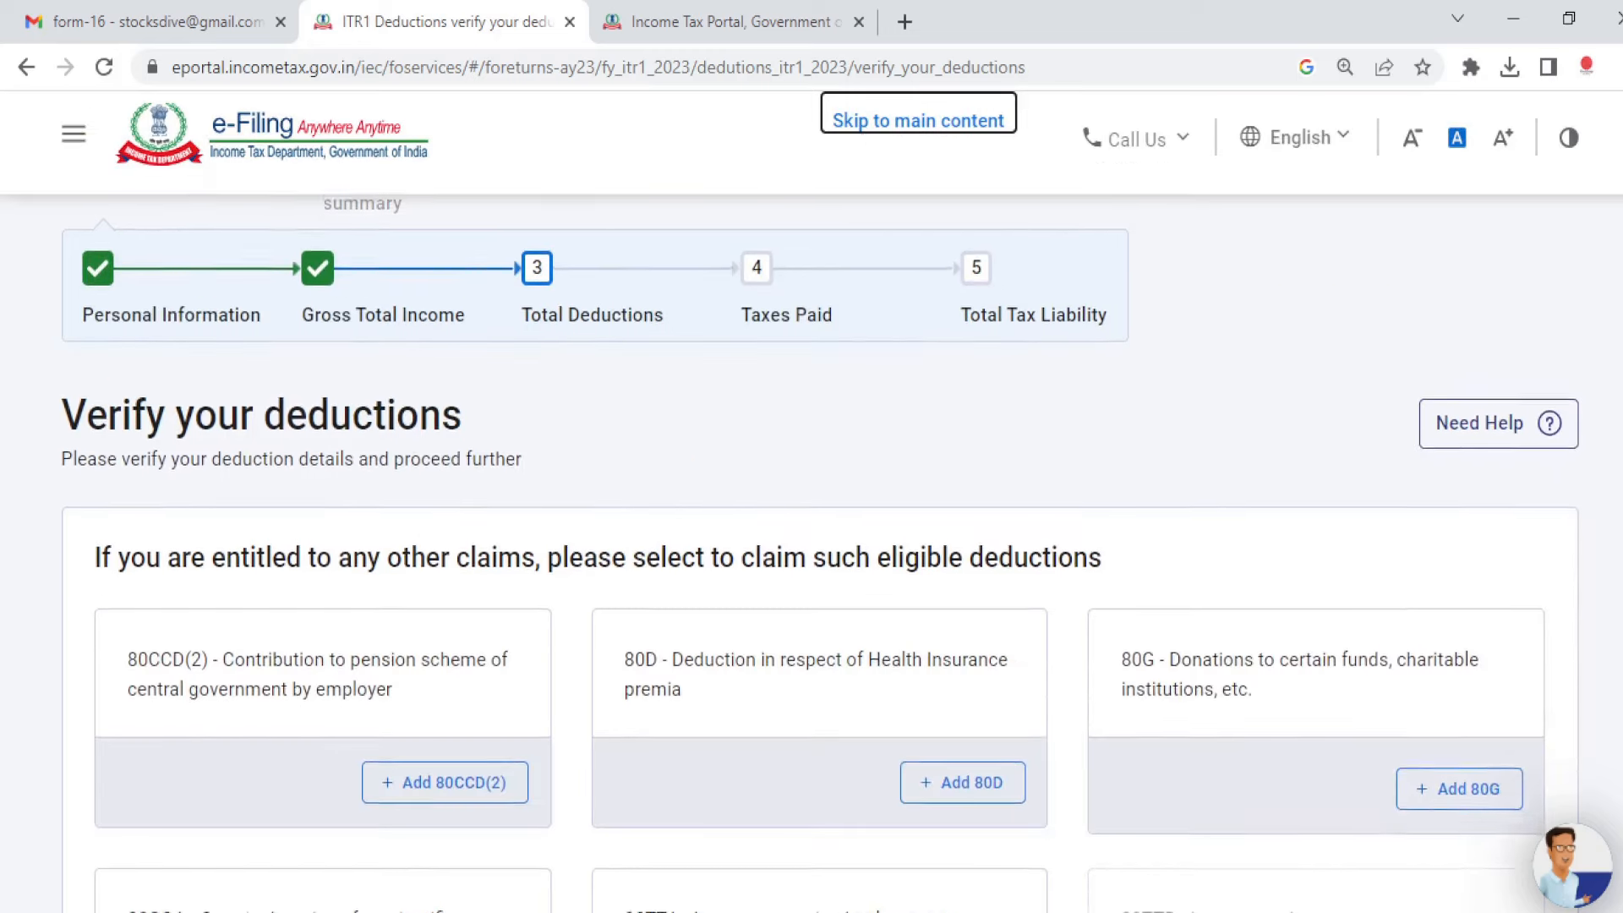
scroll(811, 541, "down", 5)
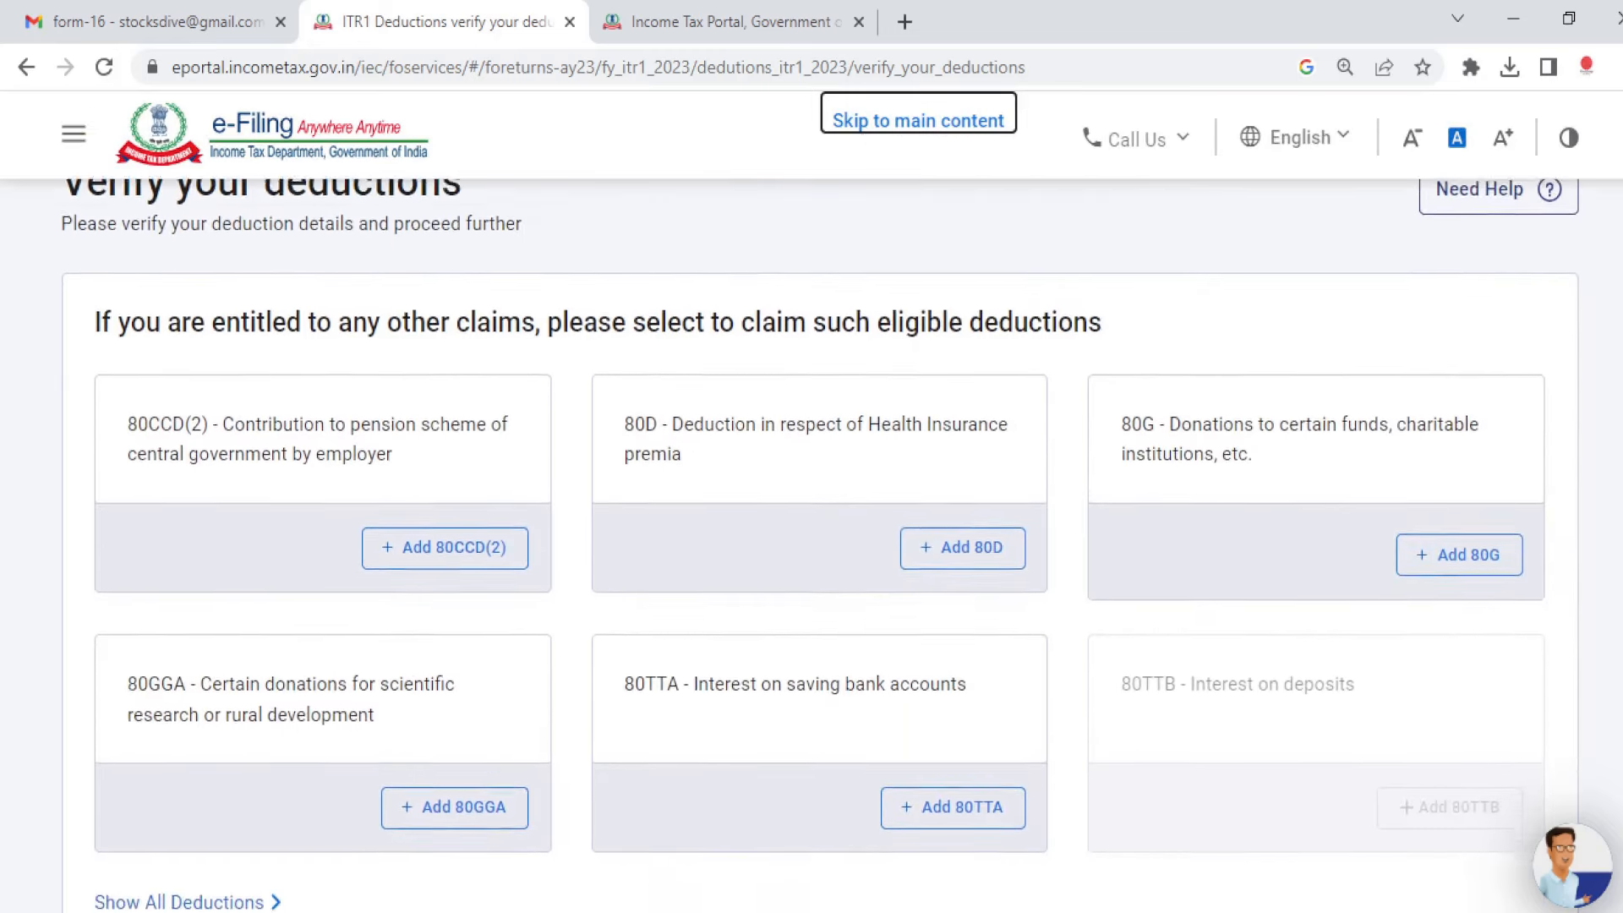
scroll(811, 541, "down", 1)
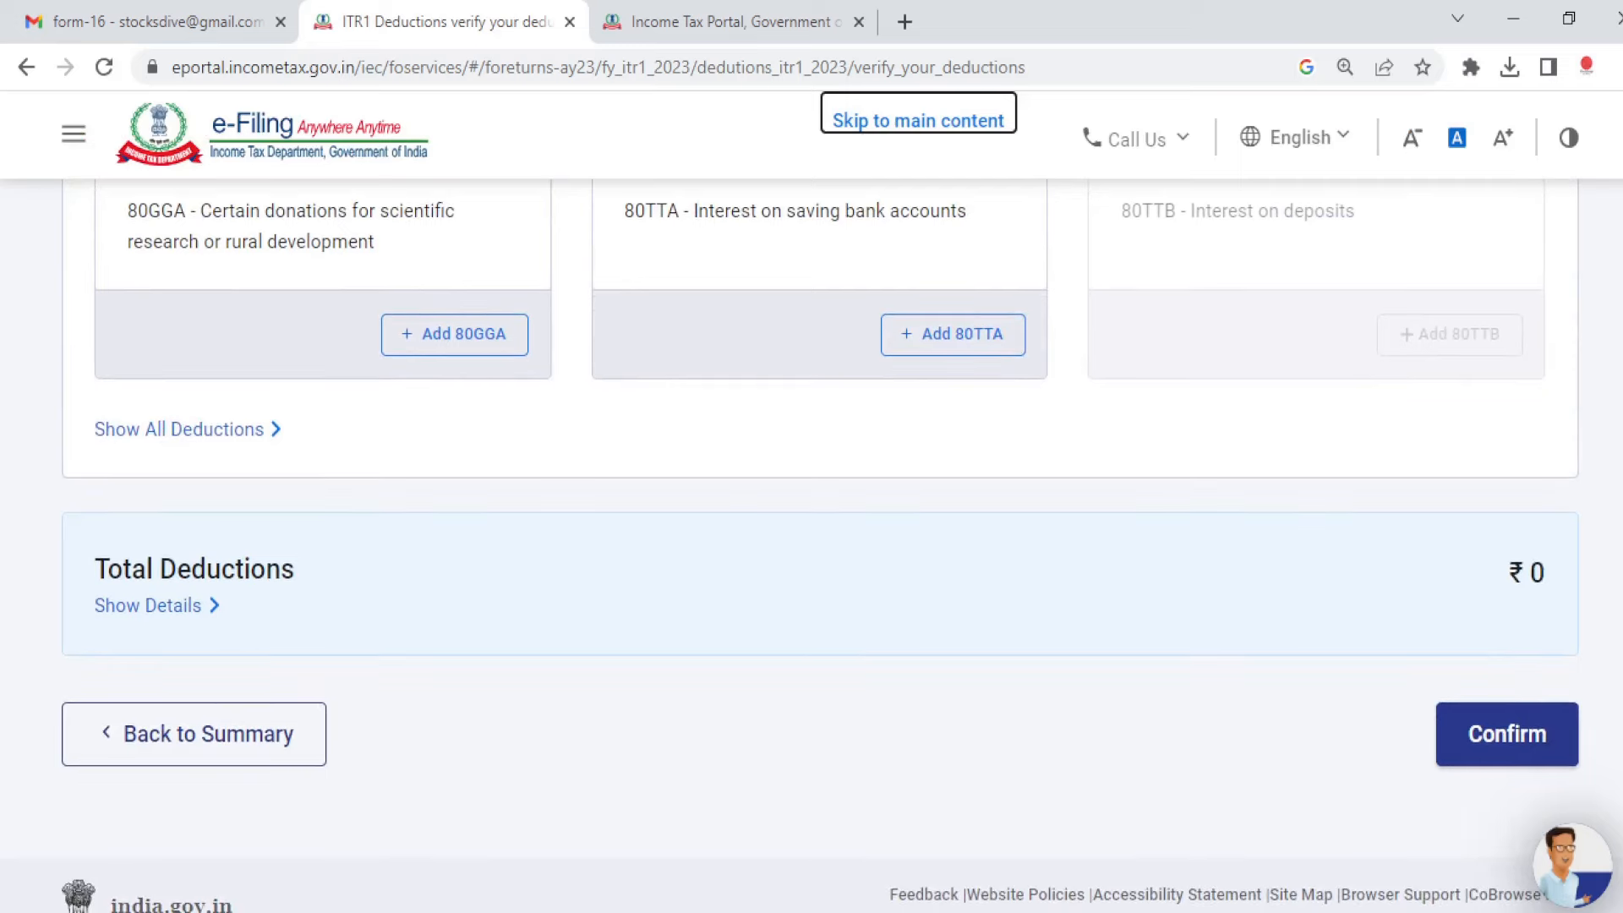
left_click(1510, 736)
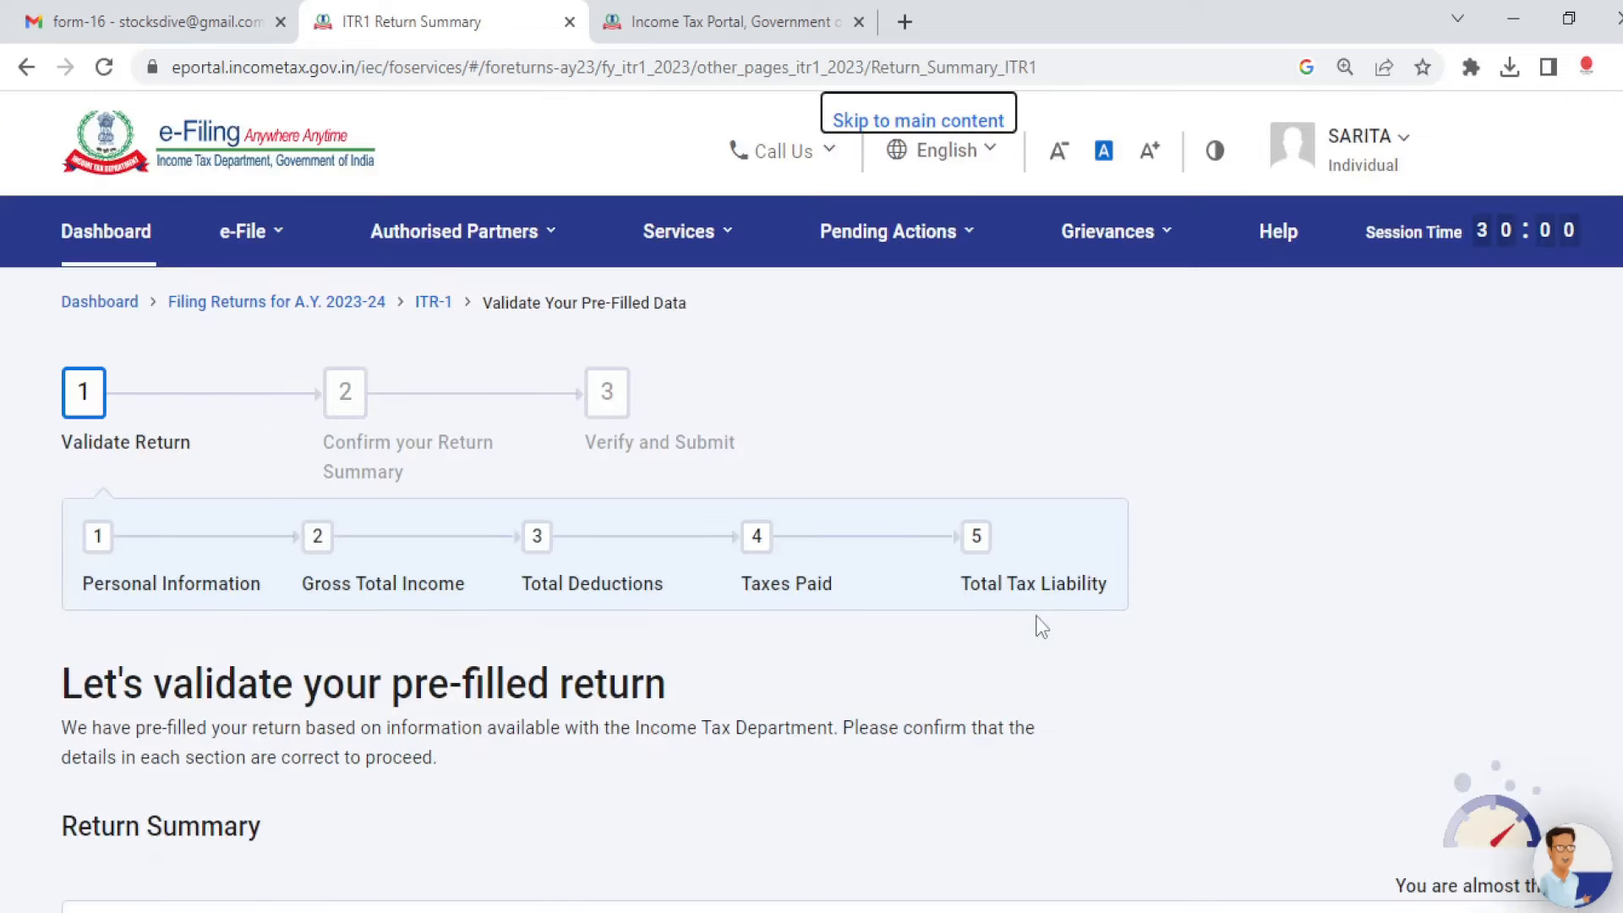
Step: Verify TDS other than salary, select the deductor row, and confirm ₹45,358 taxes paid
scroll(812, 541, "down", 10)
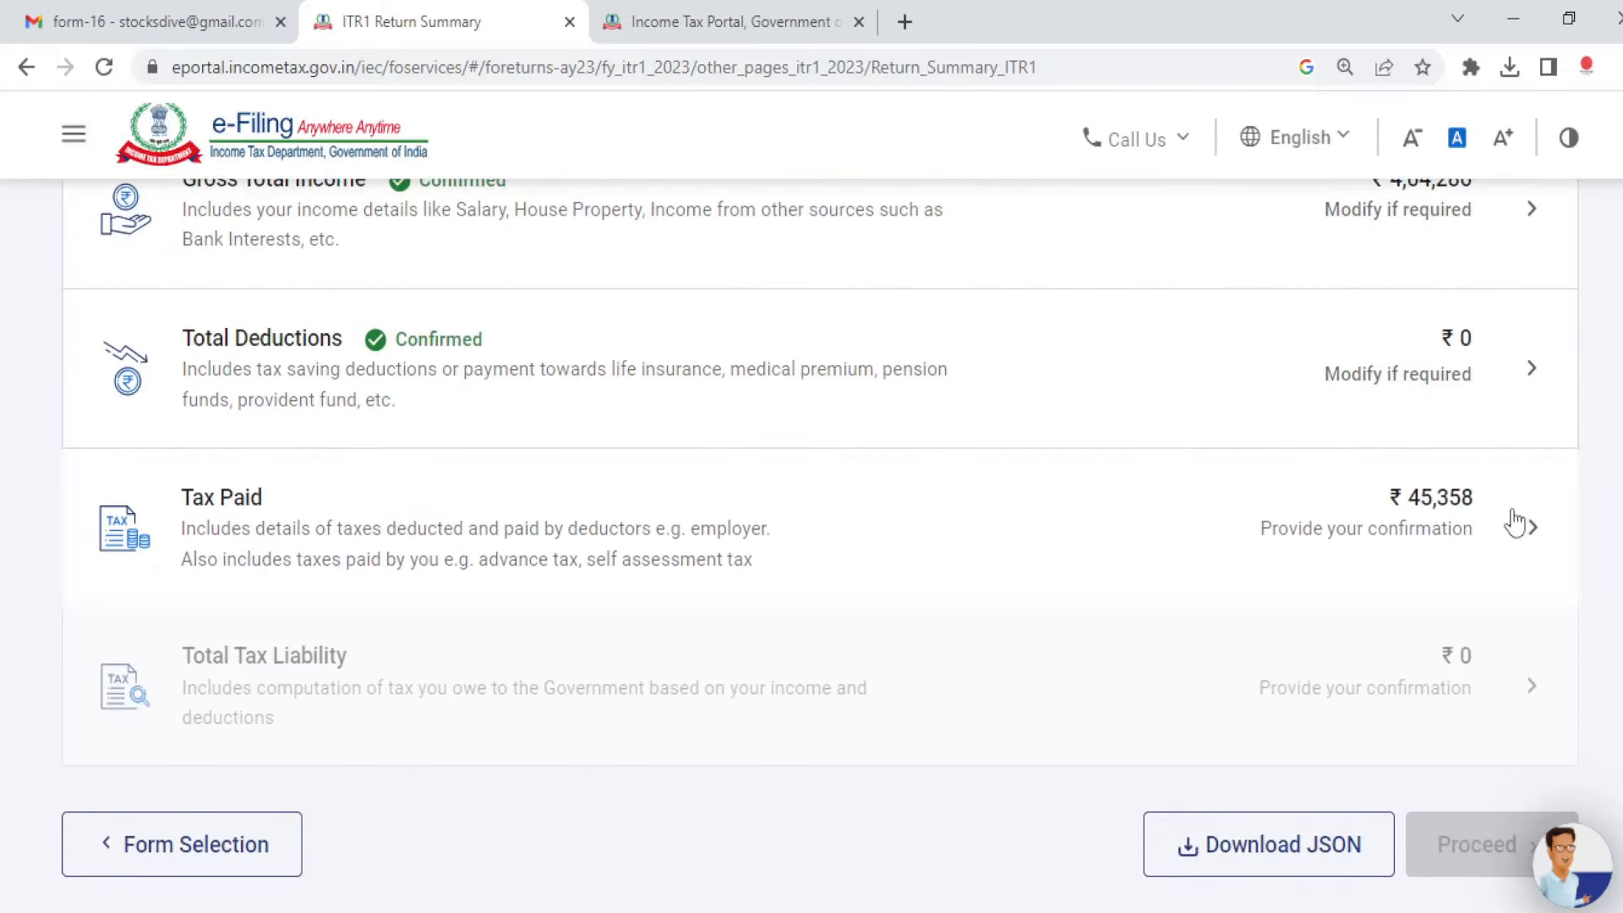
left_click(1514, 518)
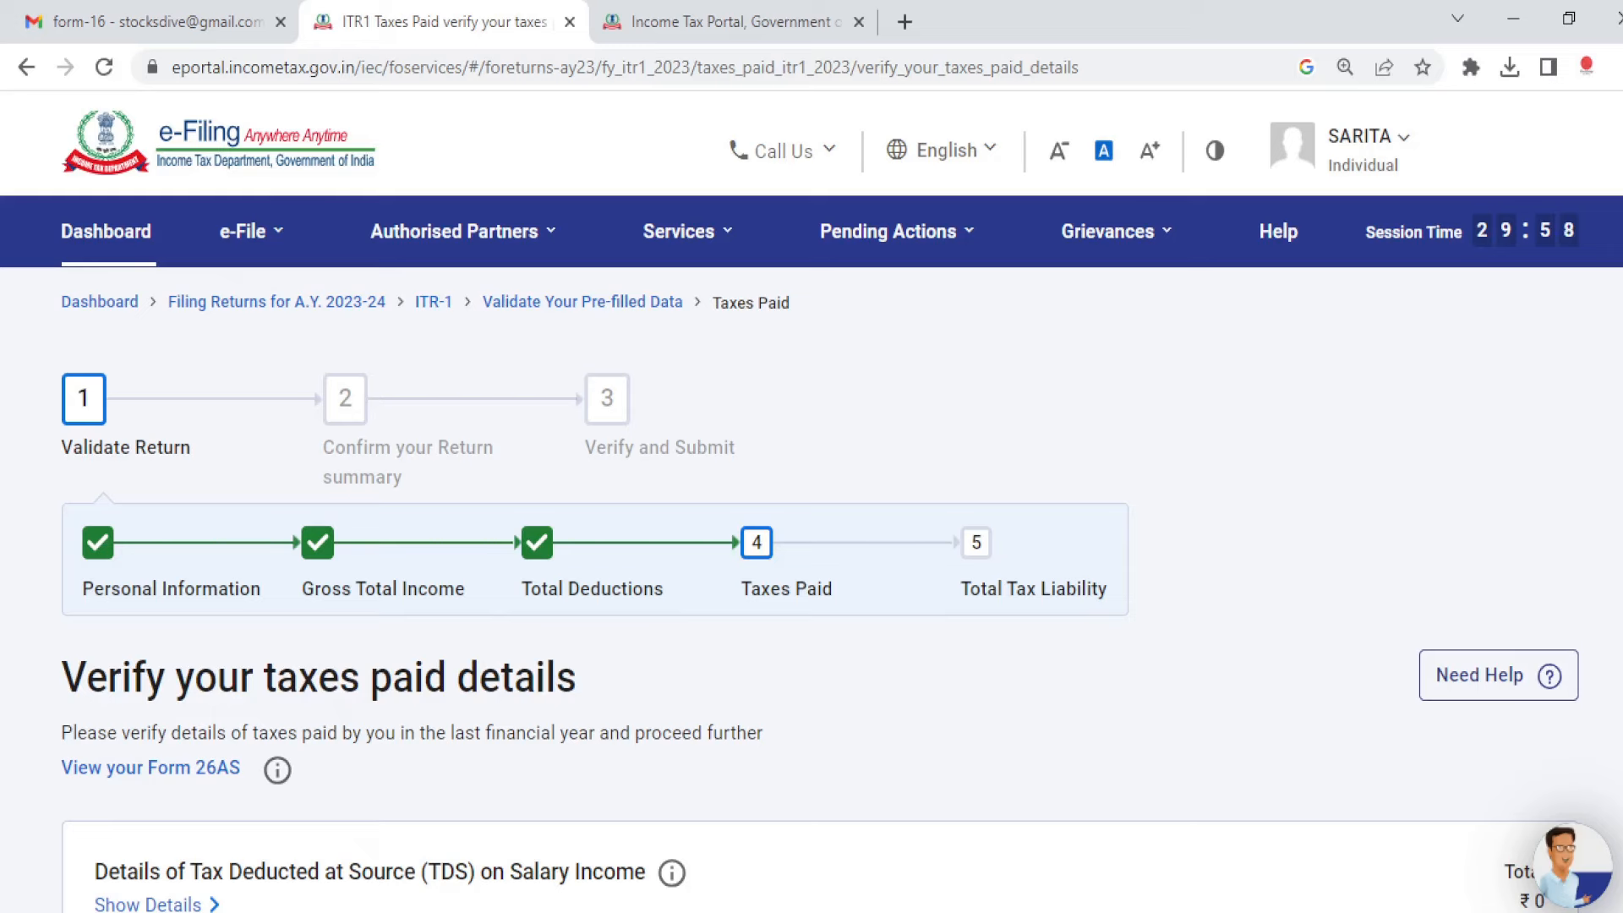
scroll(811, 541, "down", 4)
scroll(812, 541, "down", 1)
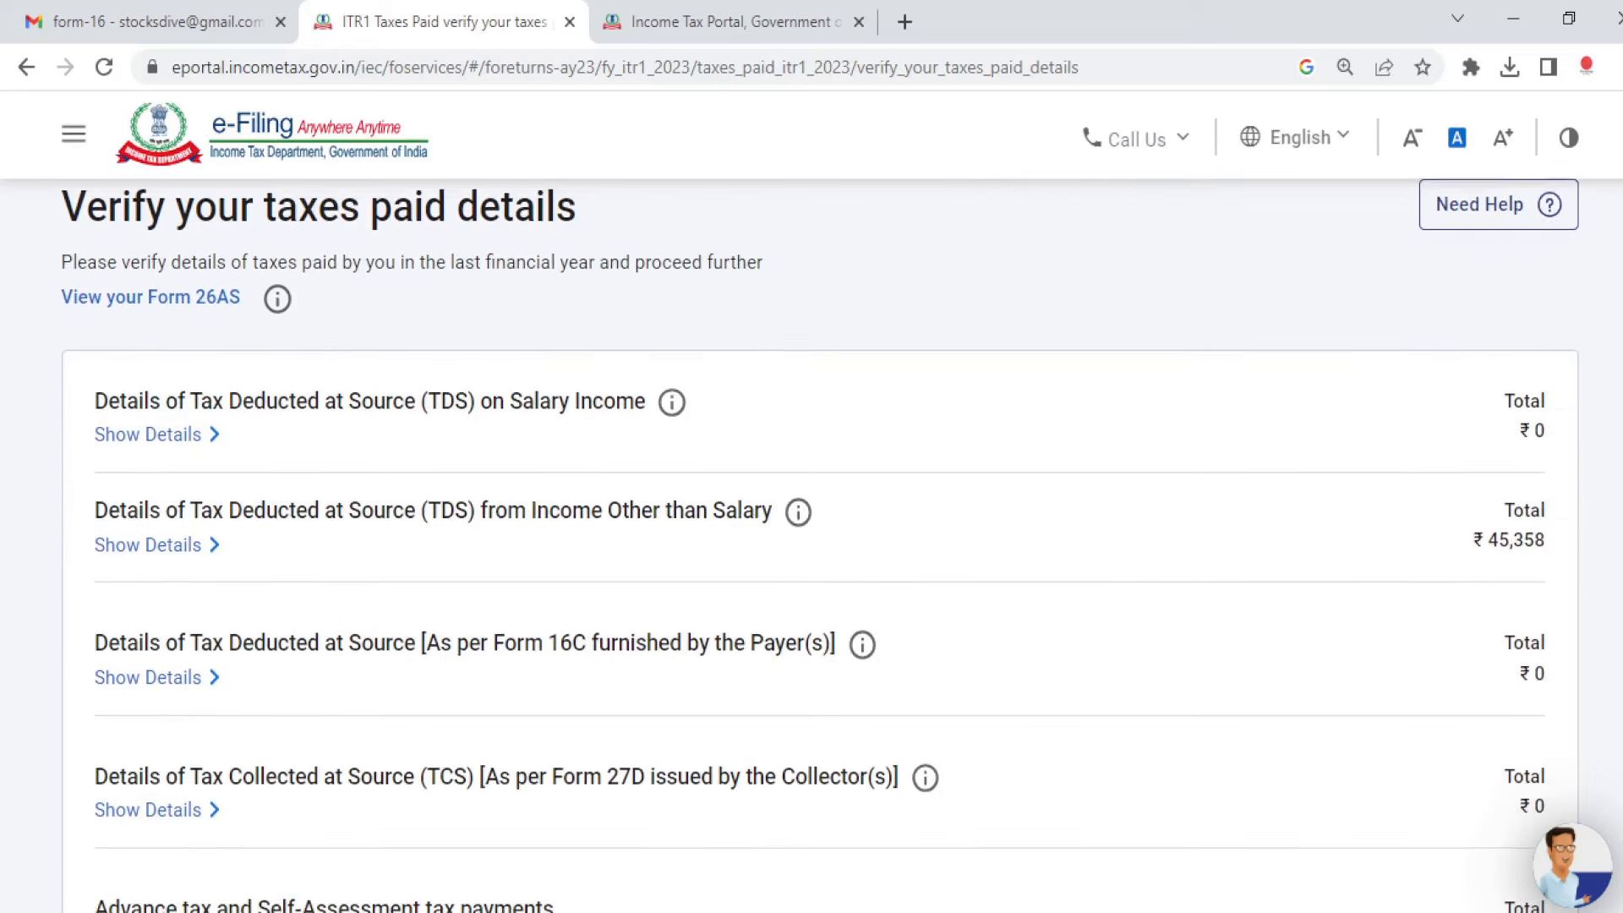
left_click(160, 534)
scroll(1048, 626, "down", 3)
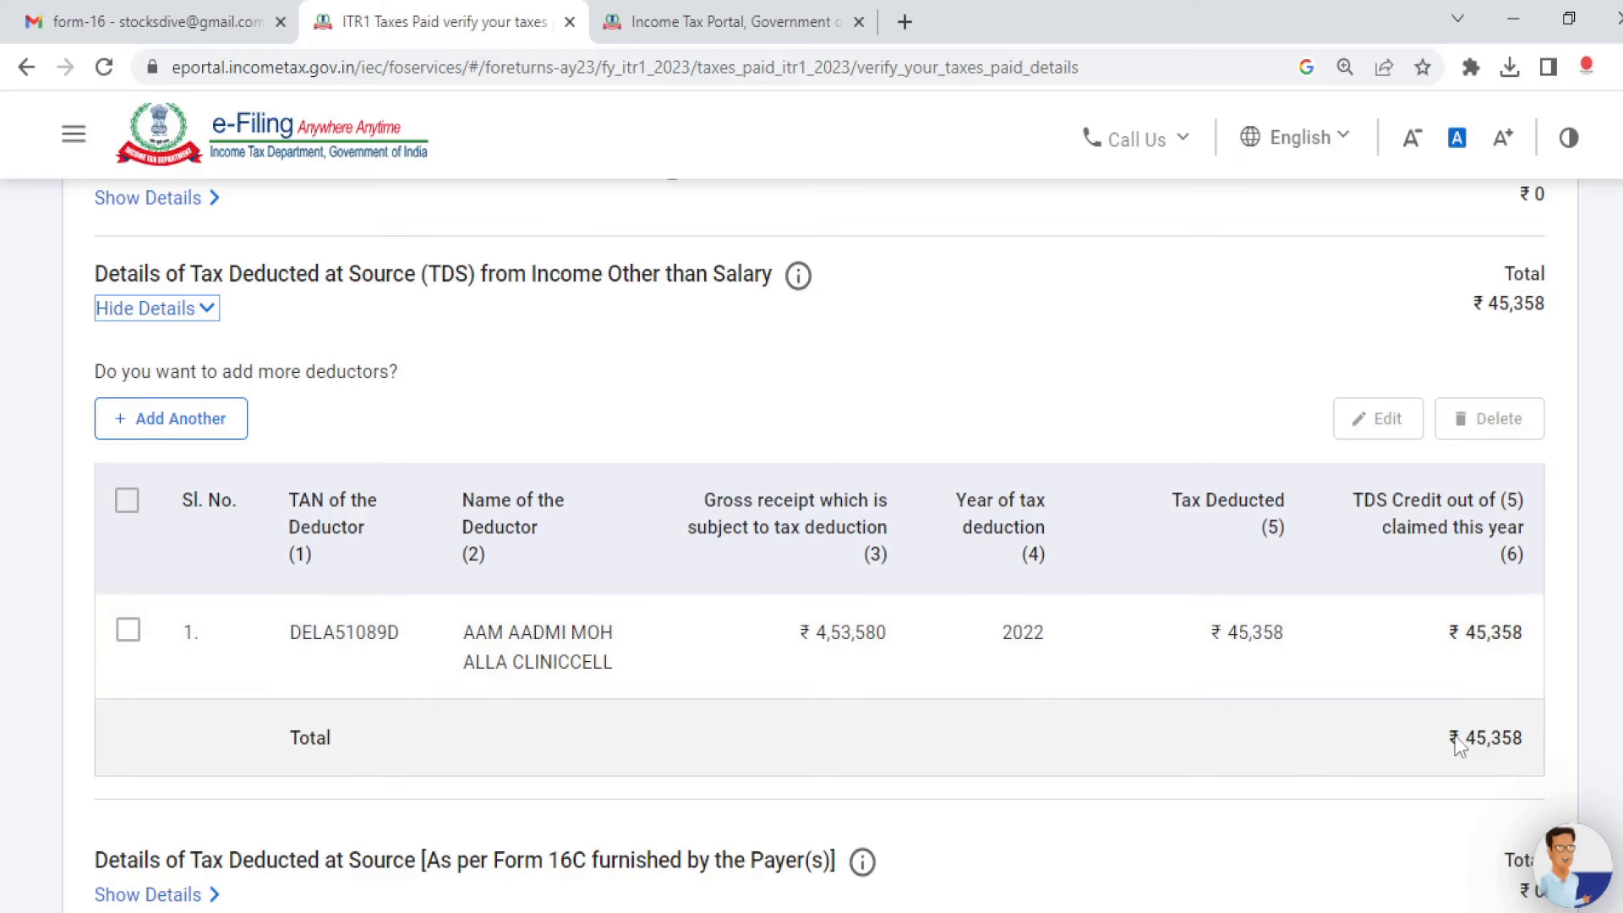
left_click(127, 503)
left_click(129, 638)
left_click(128, 638)
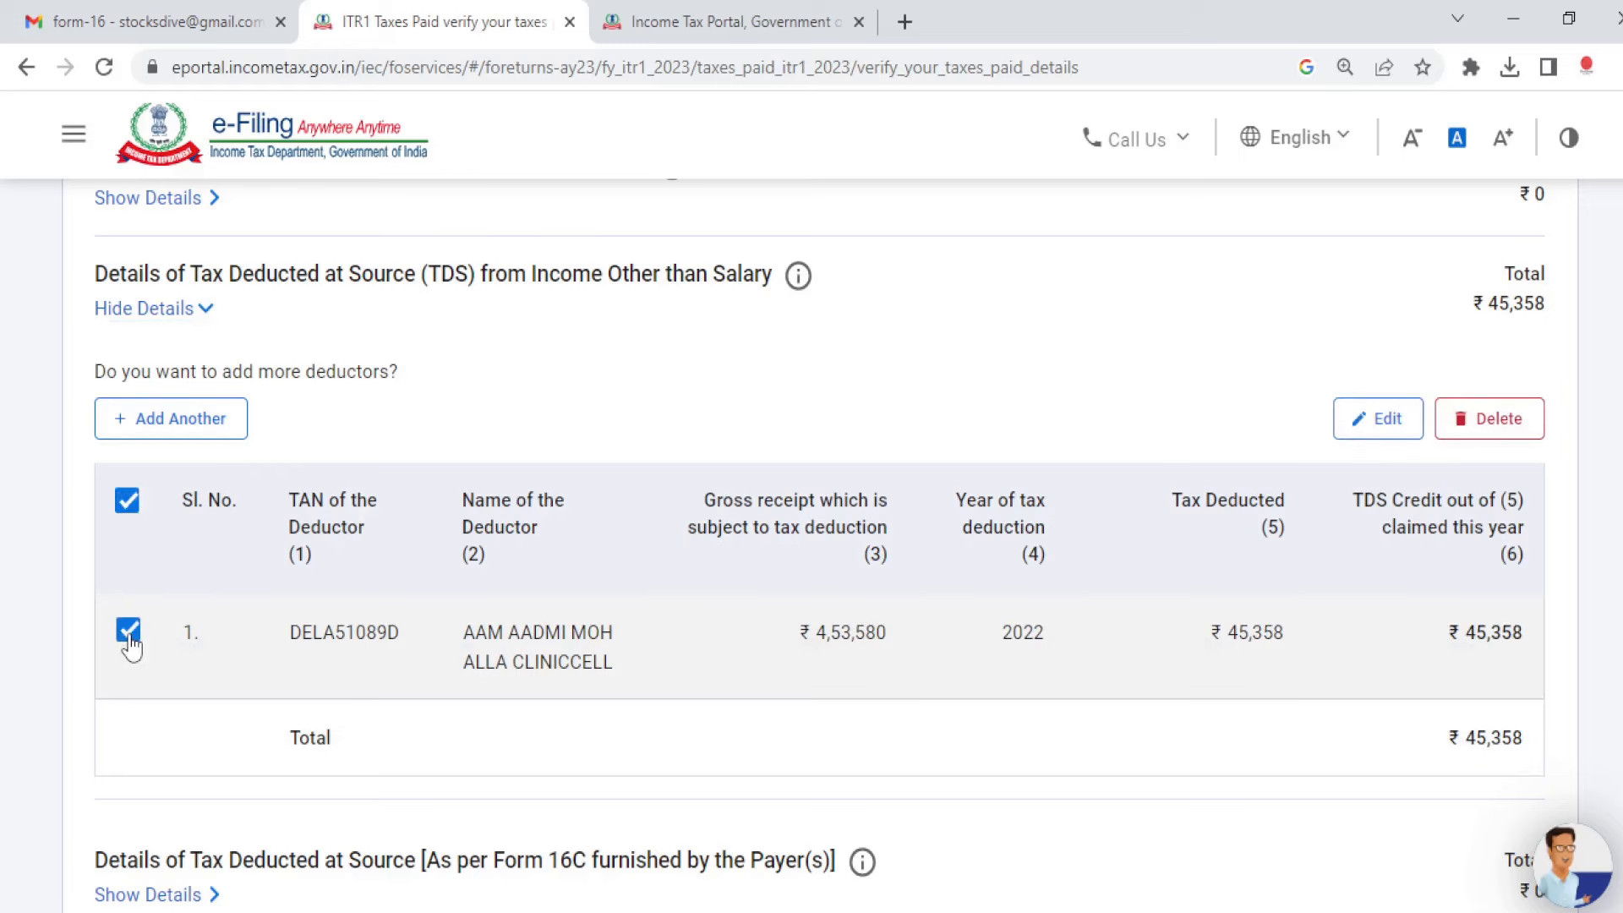
scroll(811, 507, "down", 2)
scroll(811, 545, "down", 5)
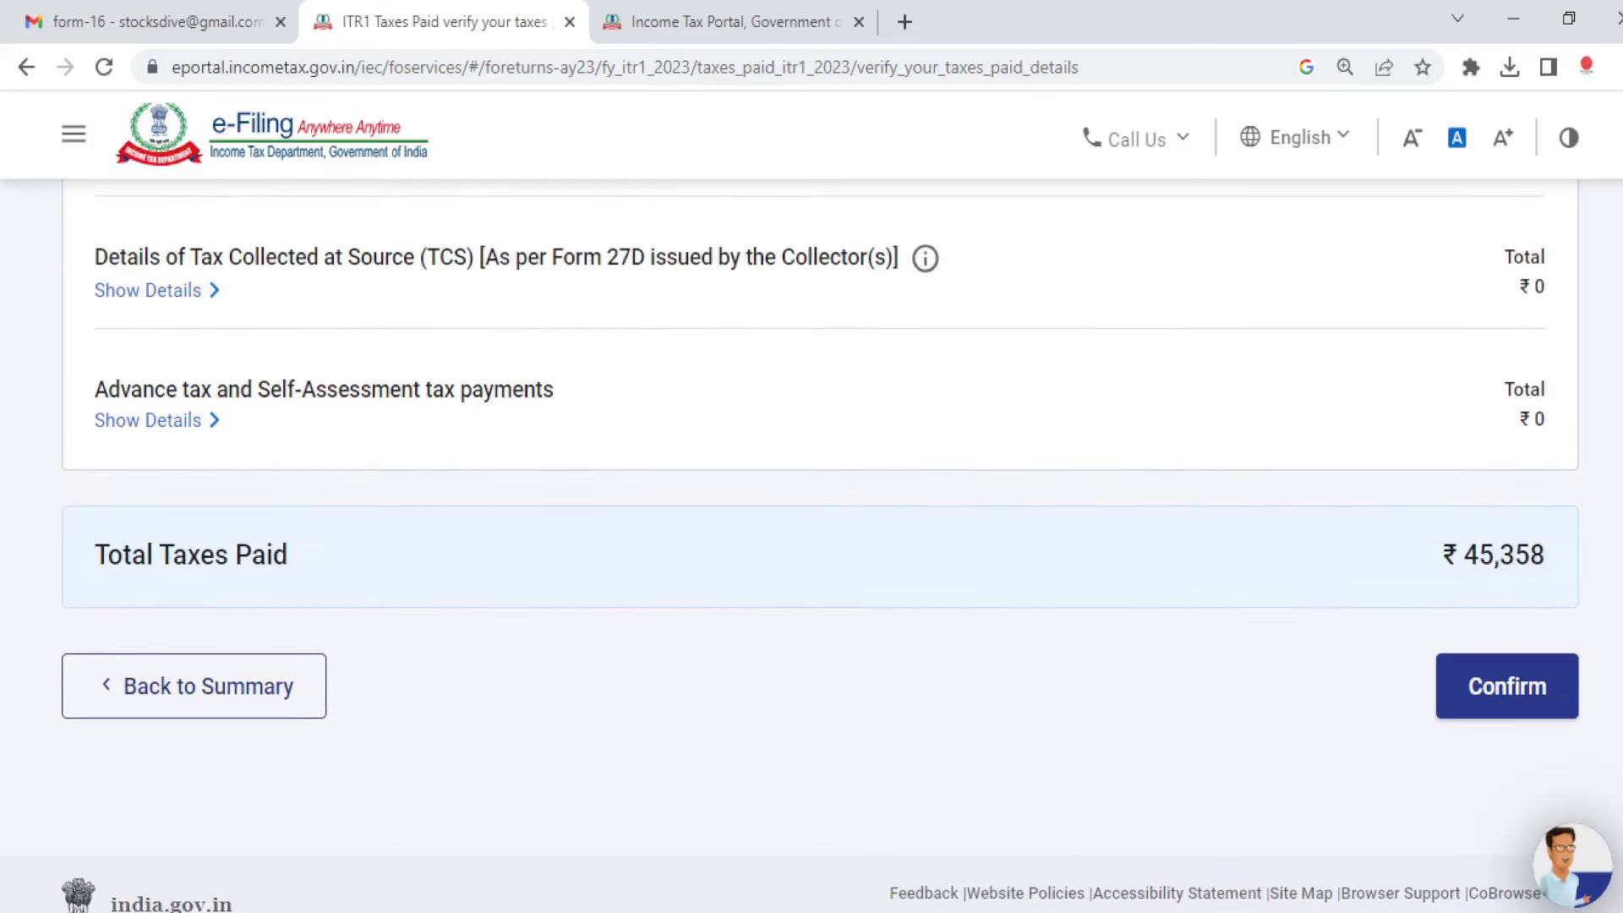
left_click(1506, 689)
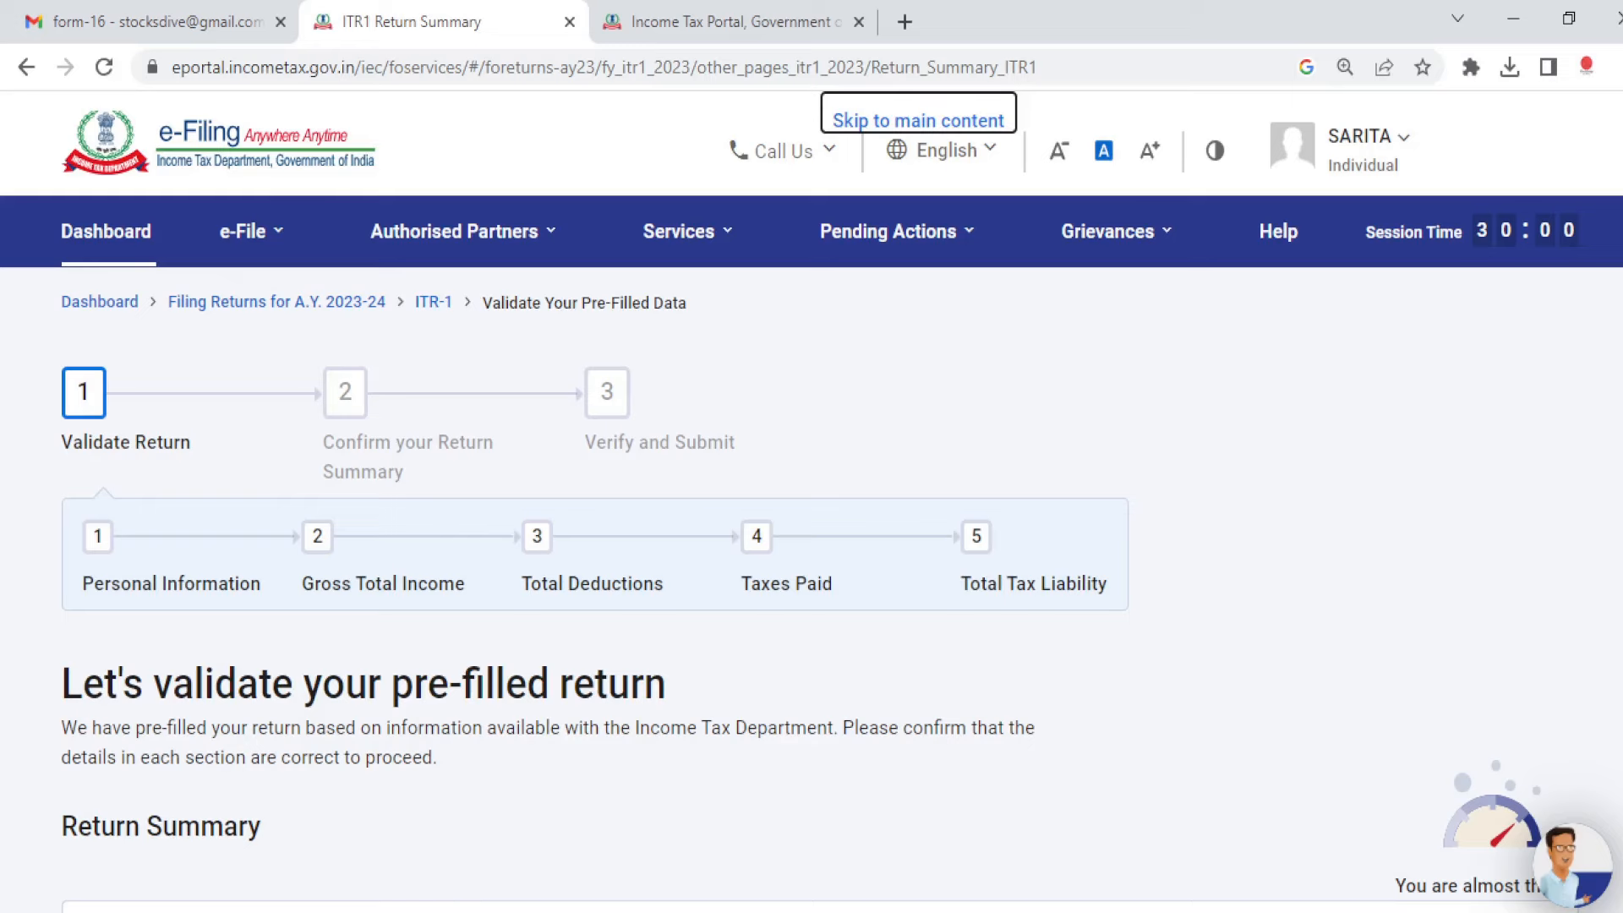
Step: Review the tax computation and confirm ₹0 Total Tax Liability after the ₹7,715 87A rebate
scroll(812, 545, "down", 6)
scroll(967, 782, "down", 3)
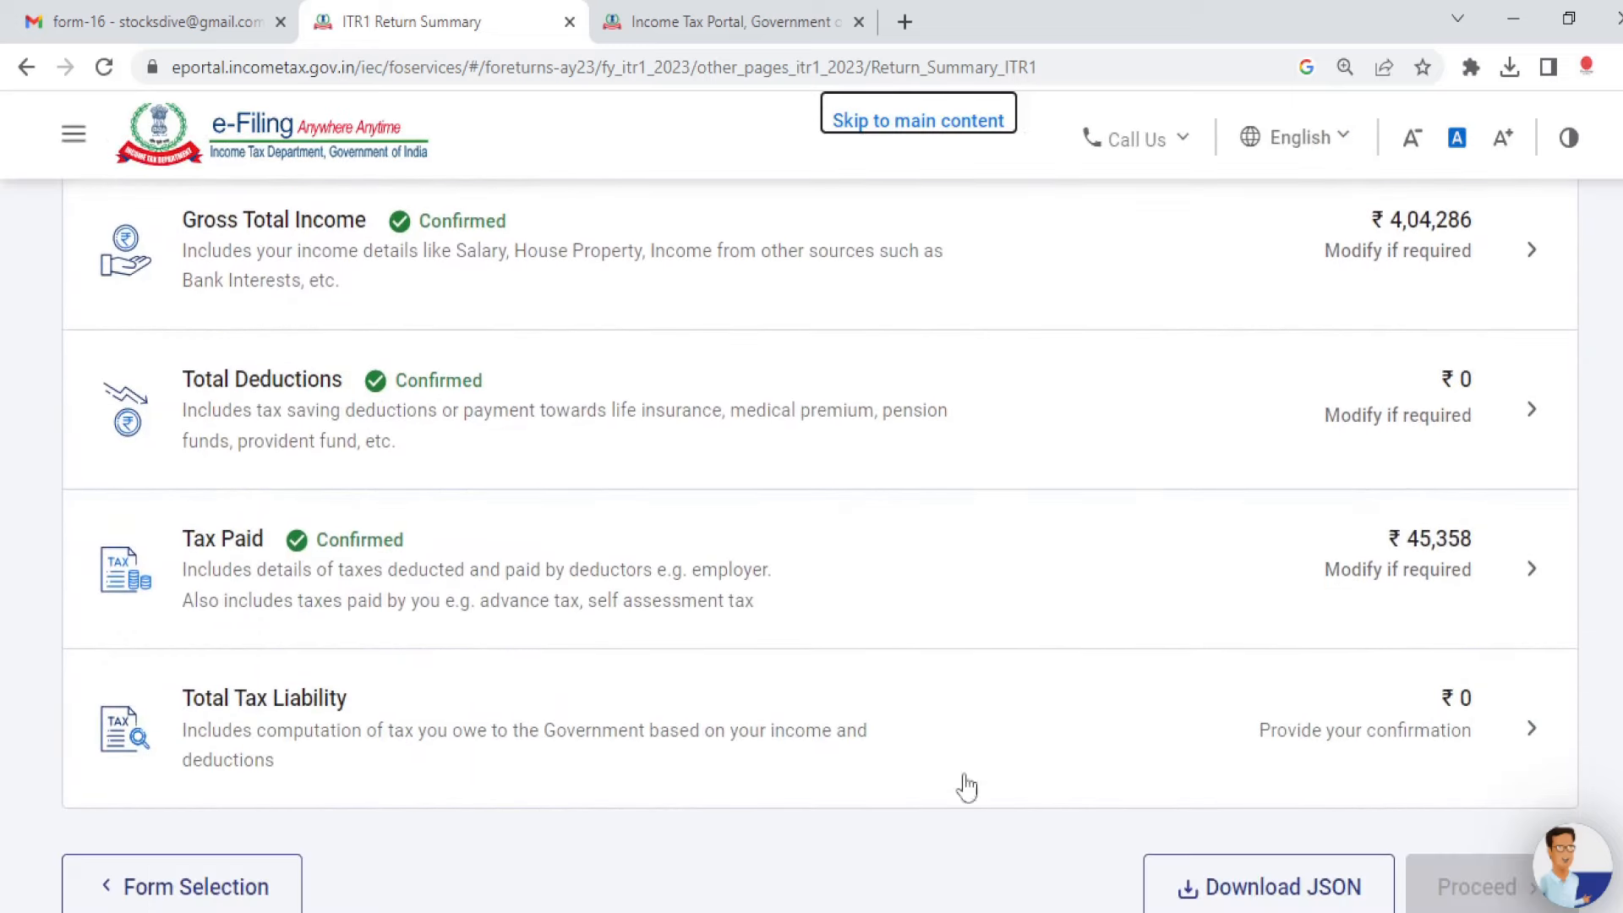
scroll(811, 507, "down", 2)
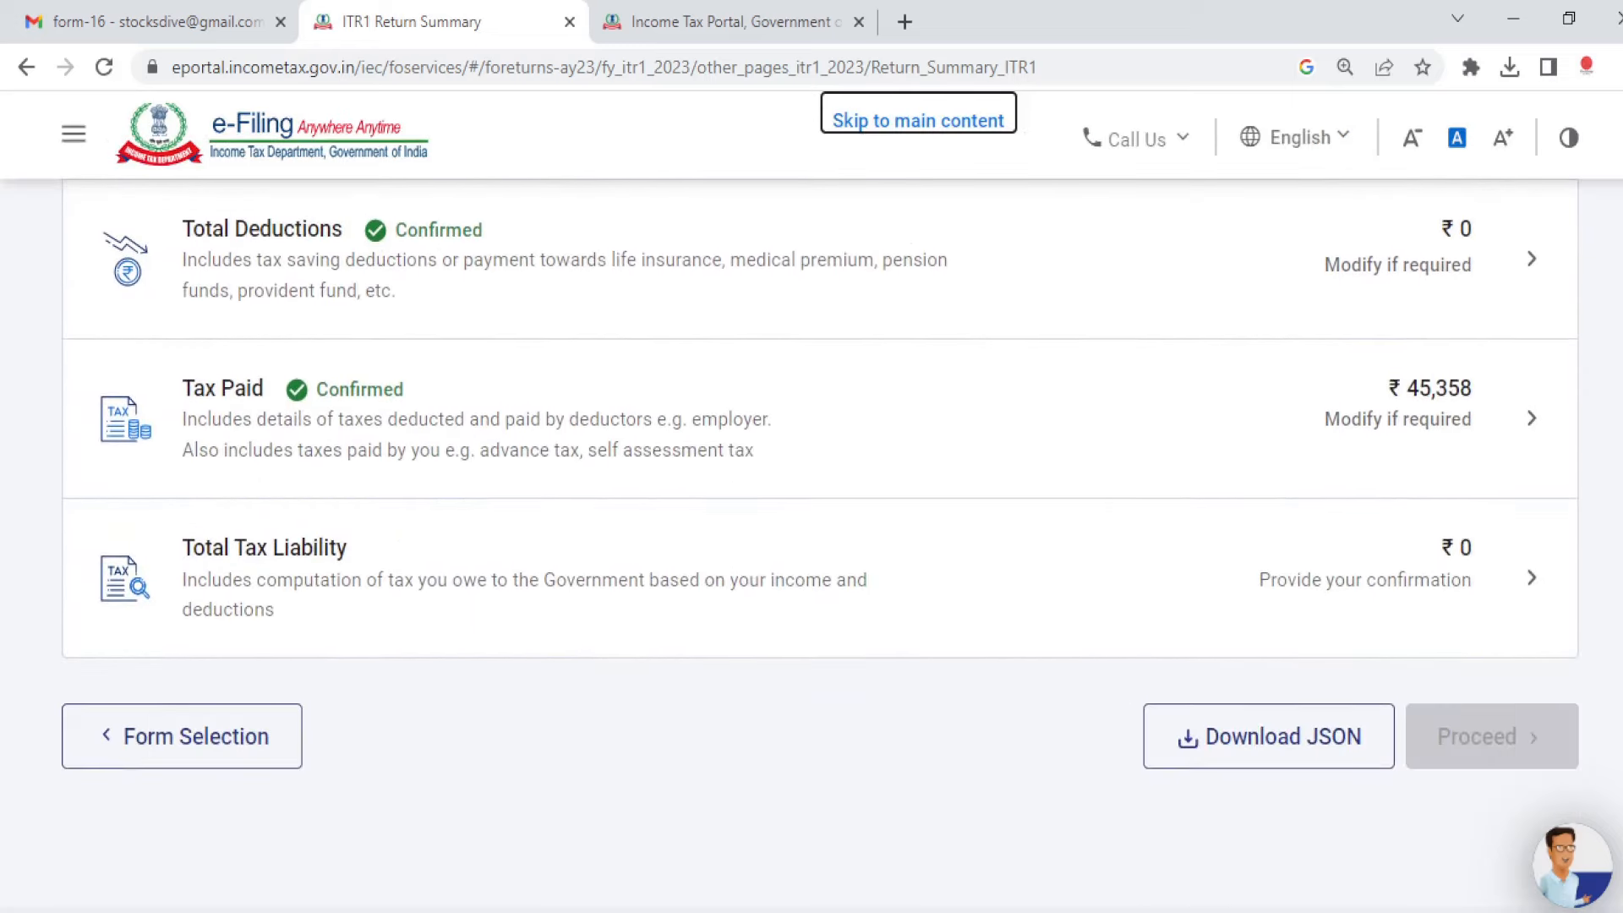
left_click(1509, 569)
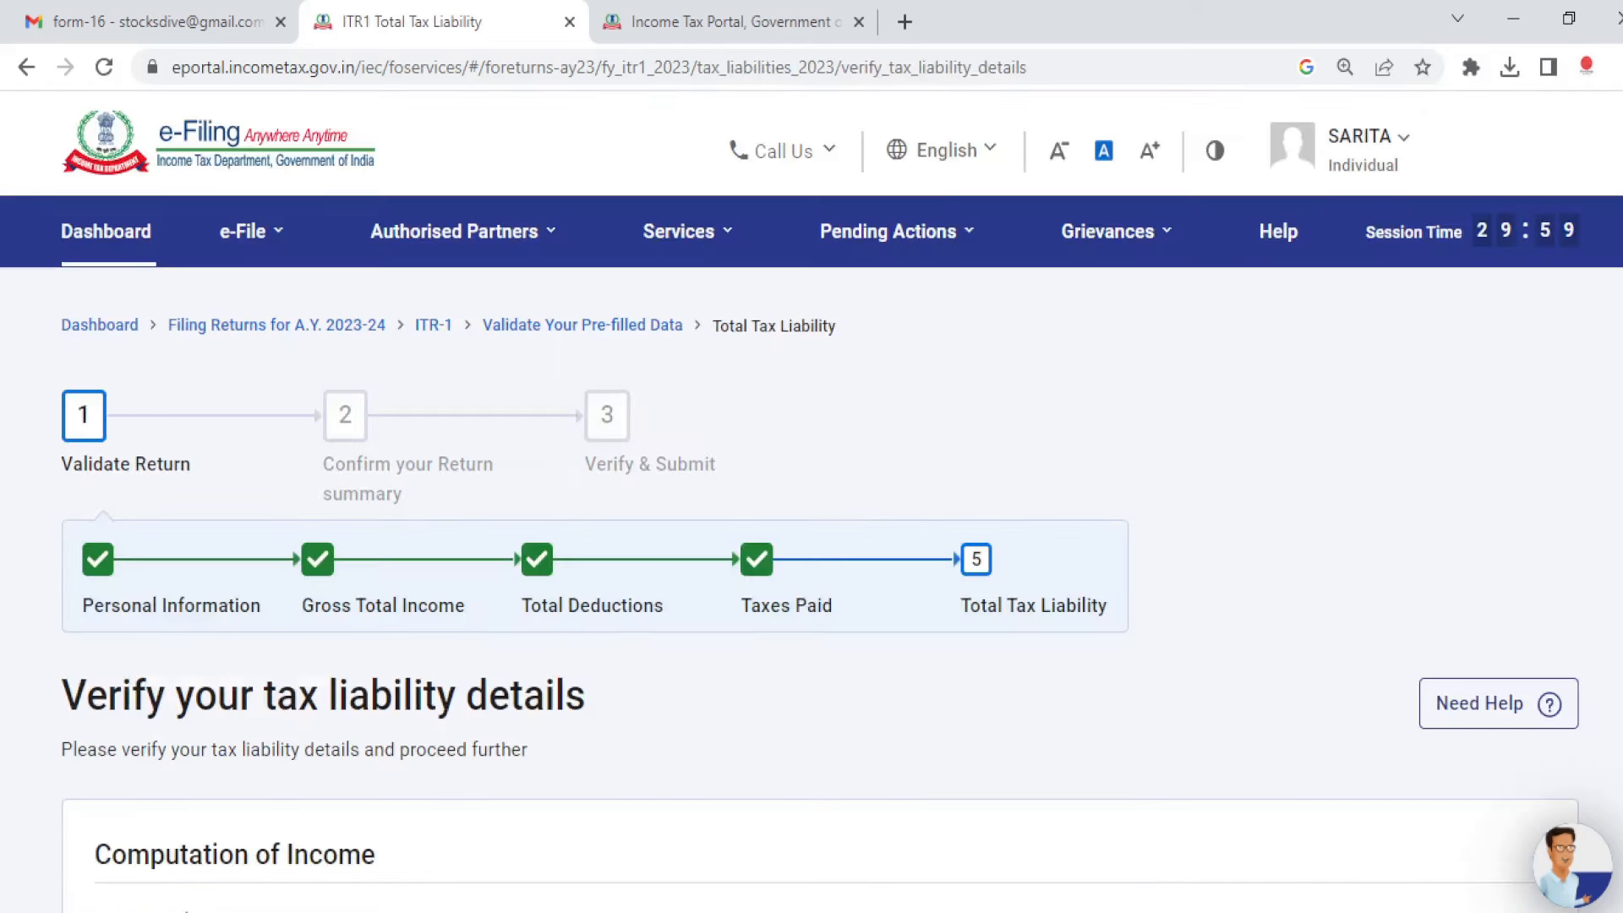
scroll(812, 545, "down", 5)
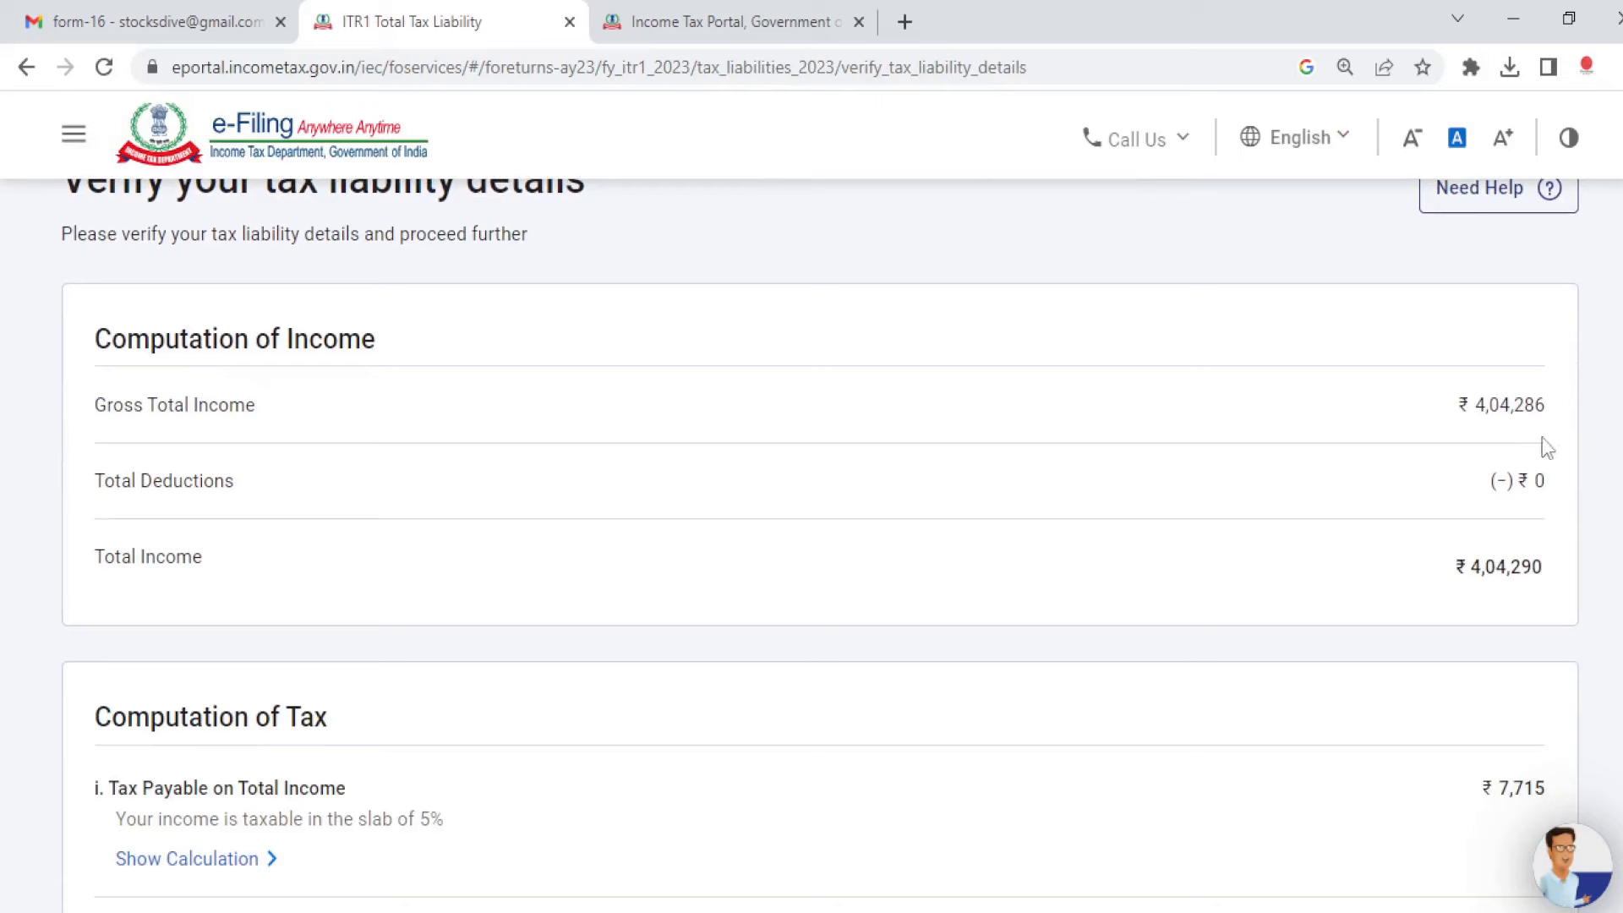
scroll(819, 545, "down", 1)
scroll(820, 545, "down", 1)
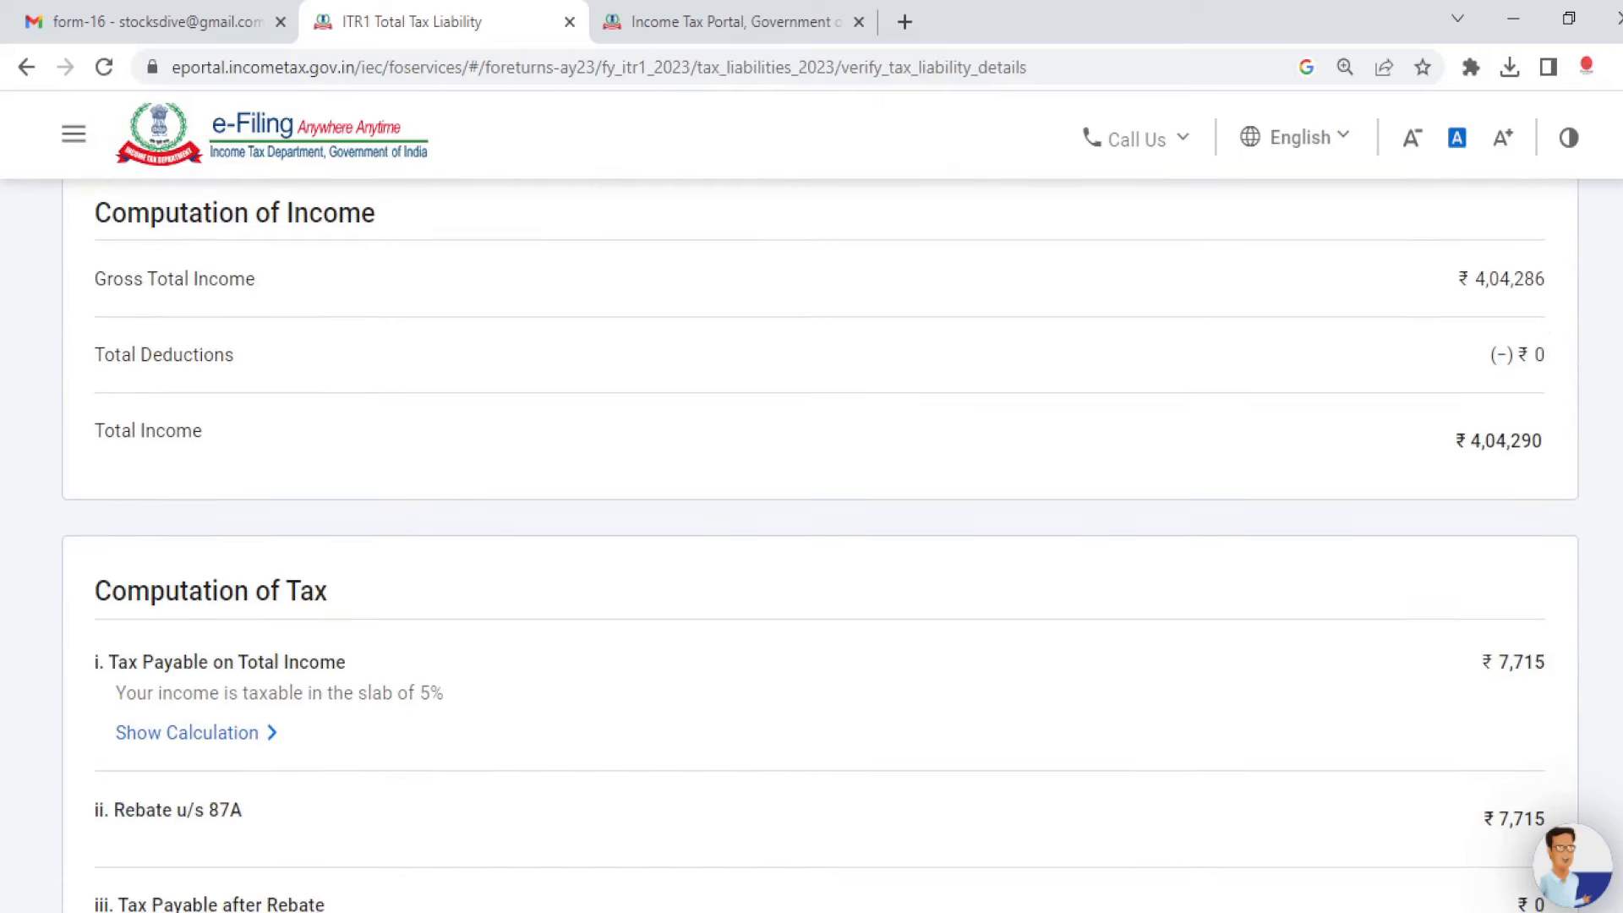
scroll(820, 545, "down", 3)
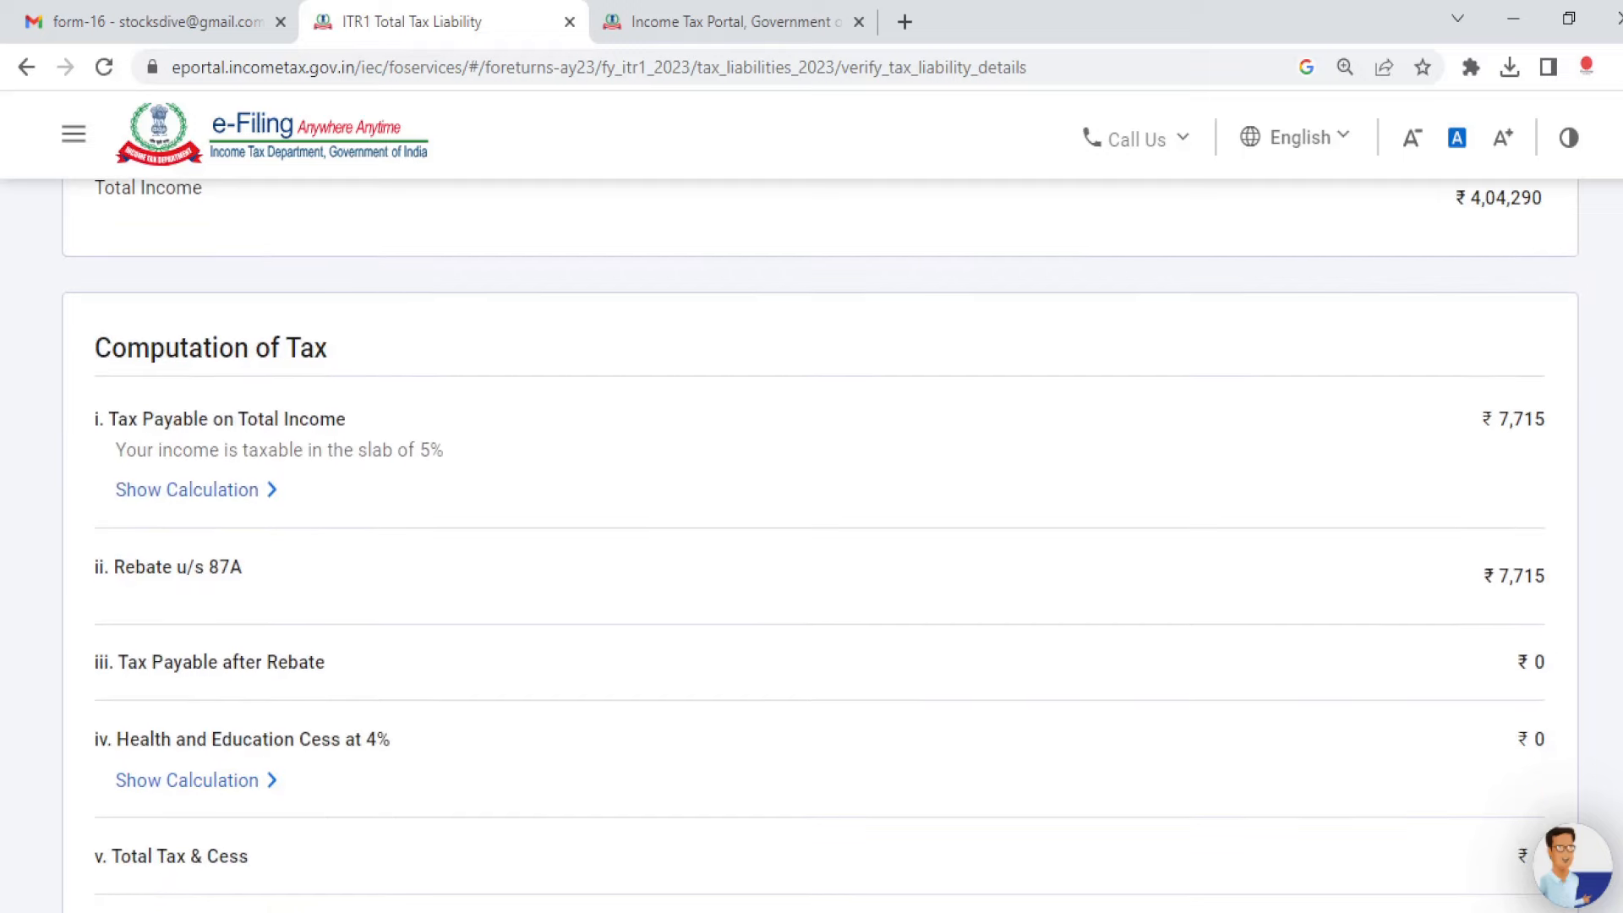
scroll(820, 545, "down", 1)
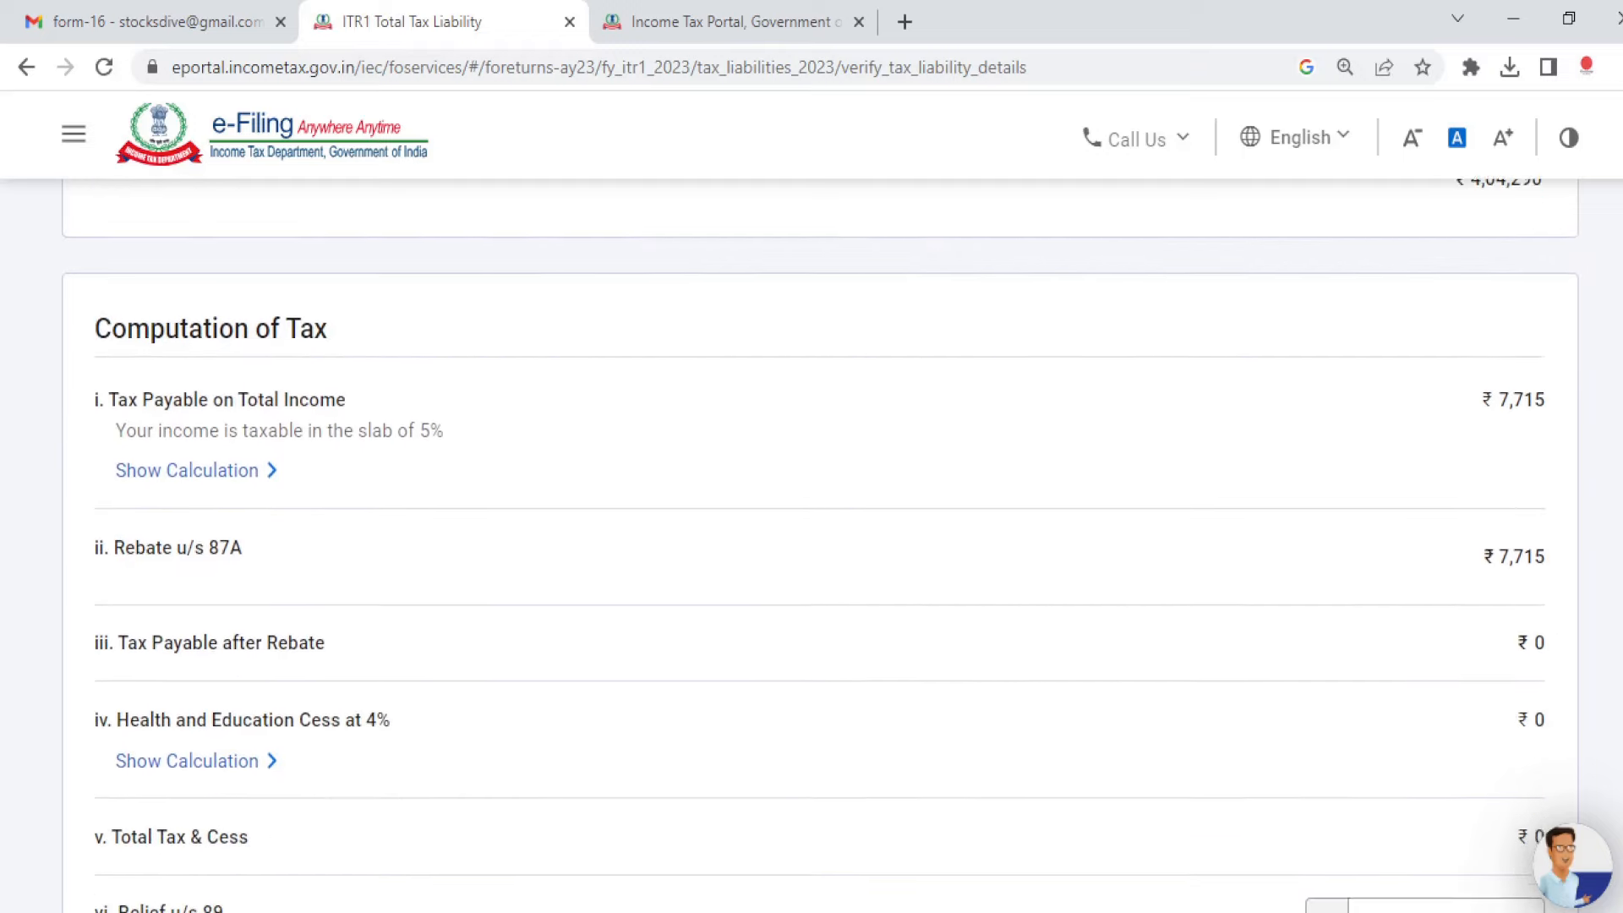
scroll(820, 545, "down", 5)
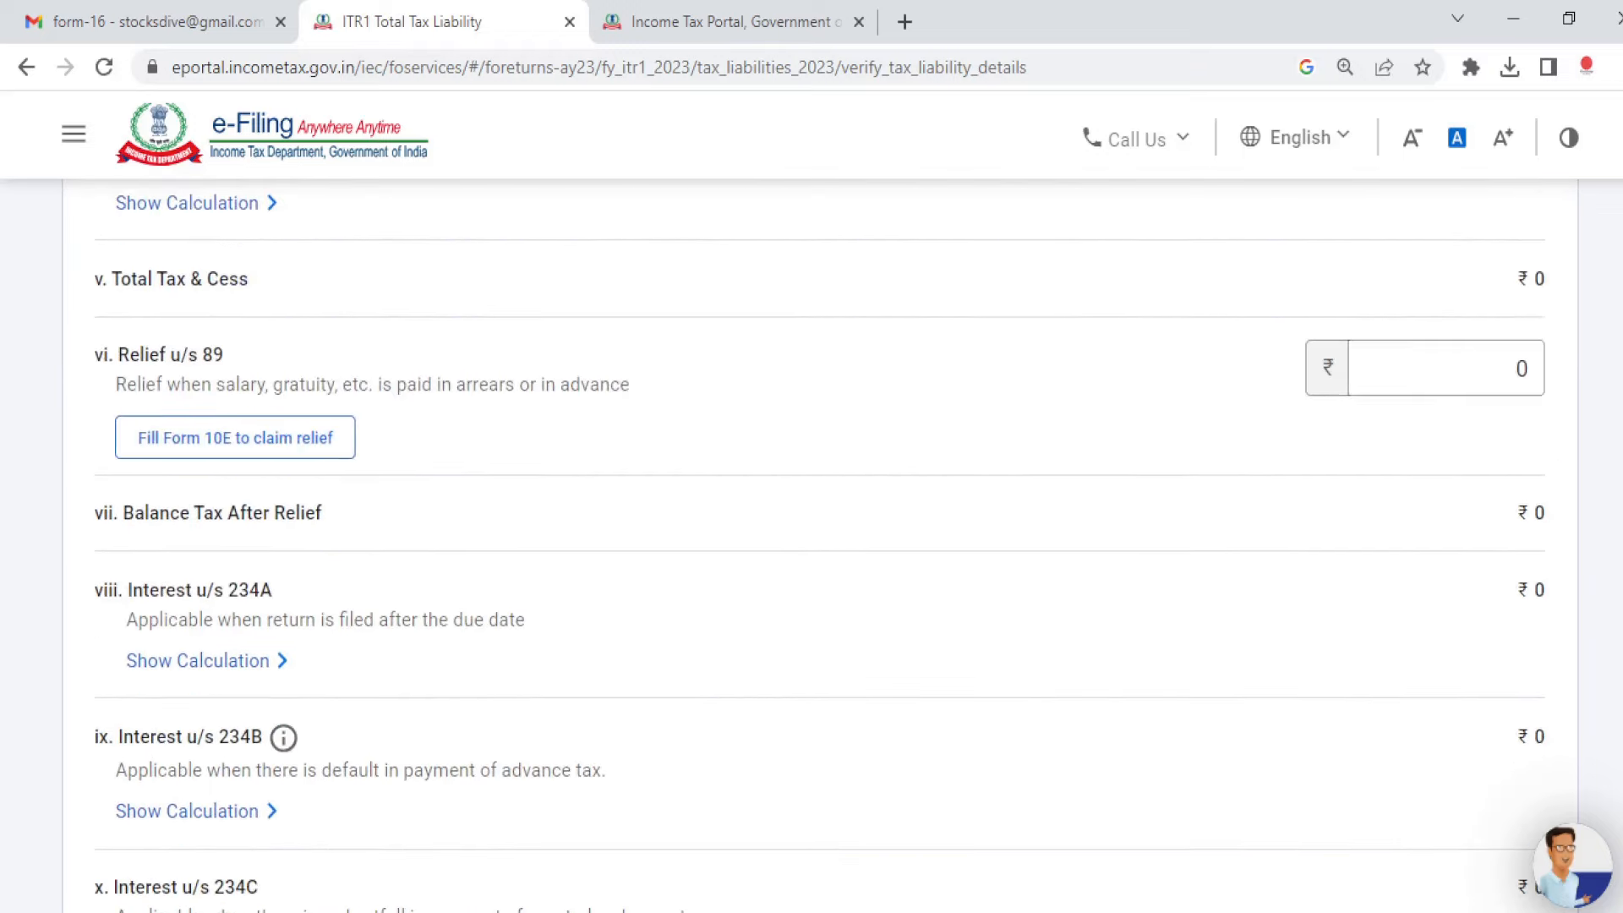
scroll(820, 545, "down", 1)
scroll(820, 545, "down", 5)
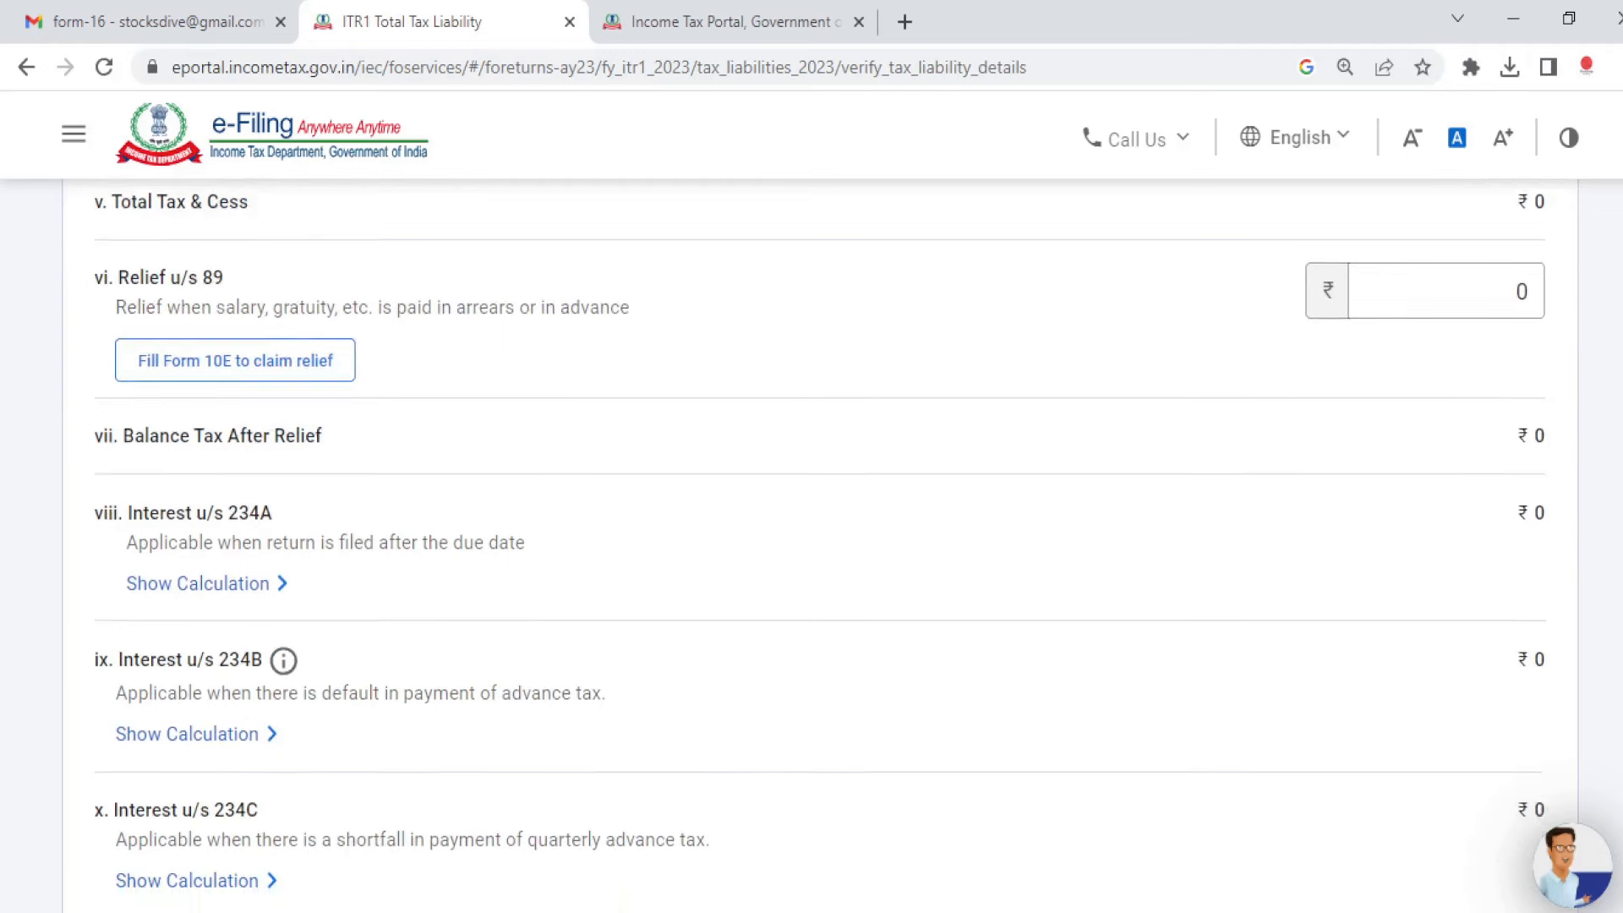
scroll(811, 540, "down", 3)
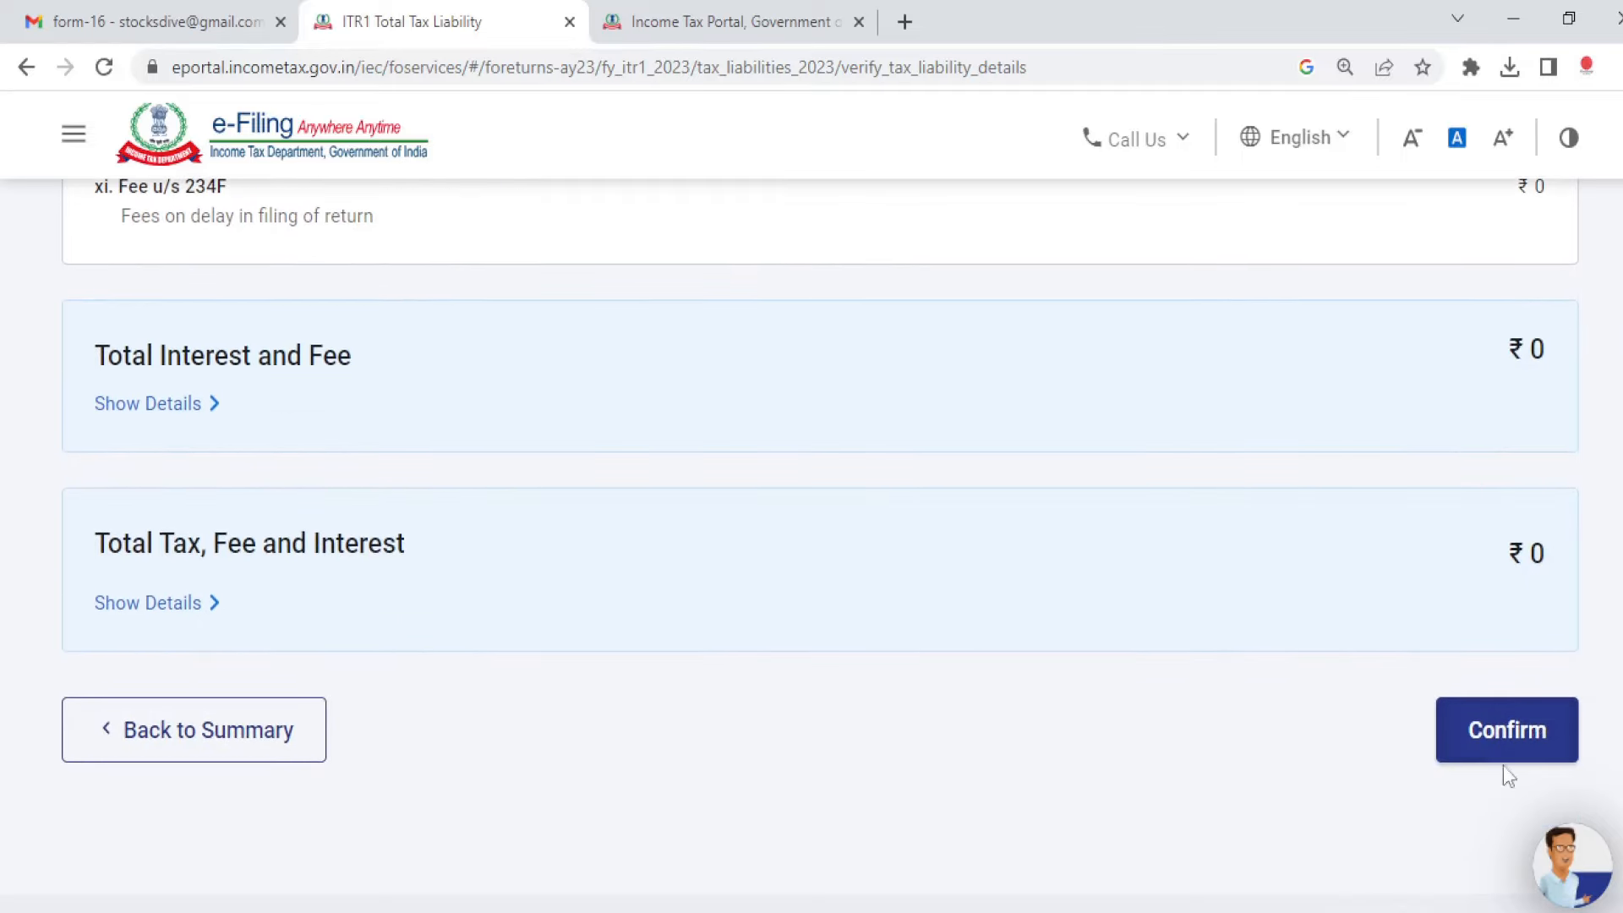
left_click(1502, 742)
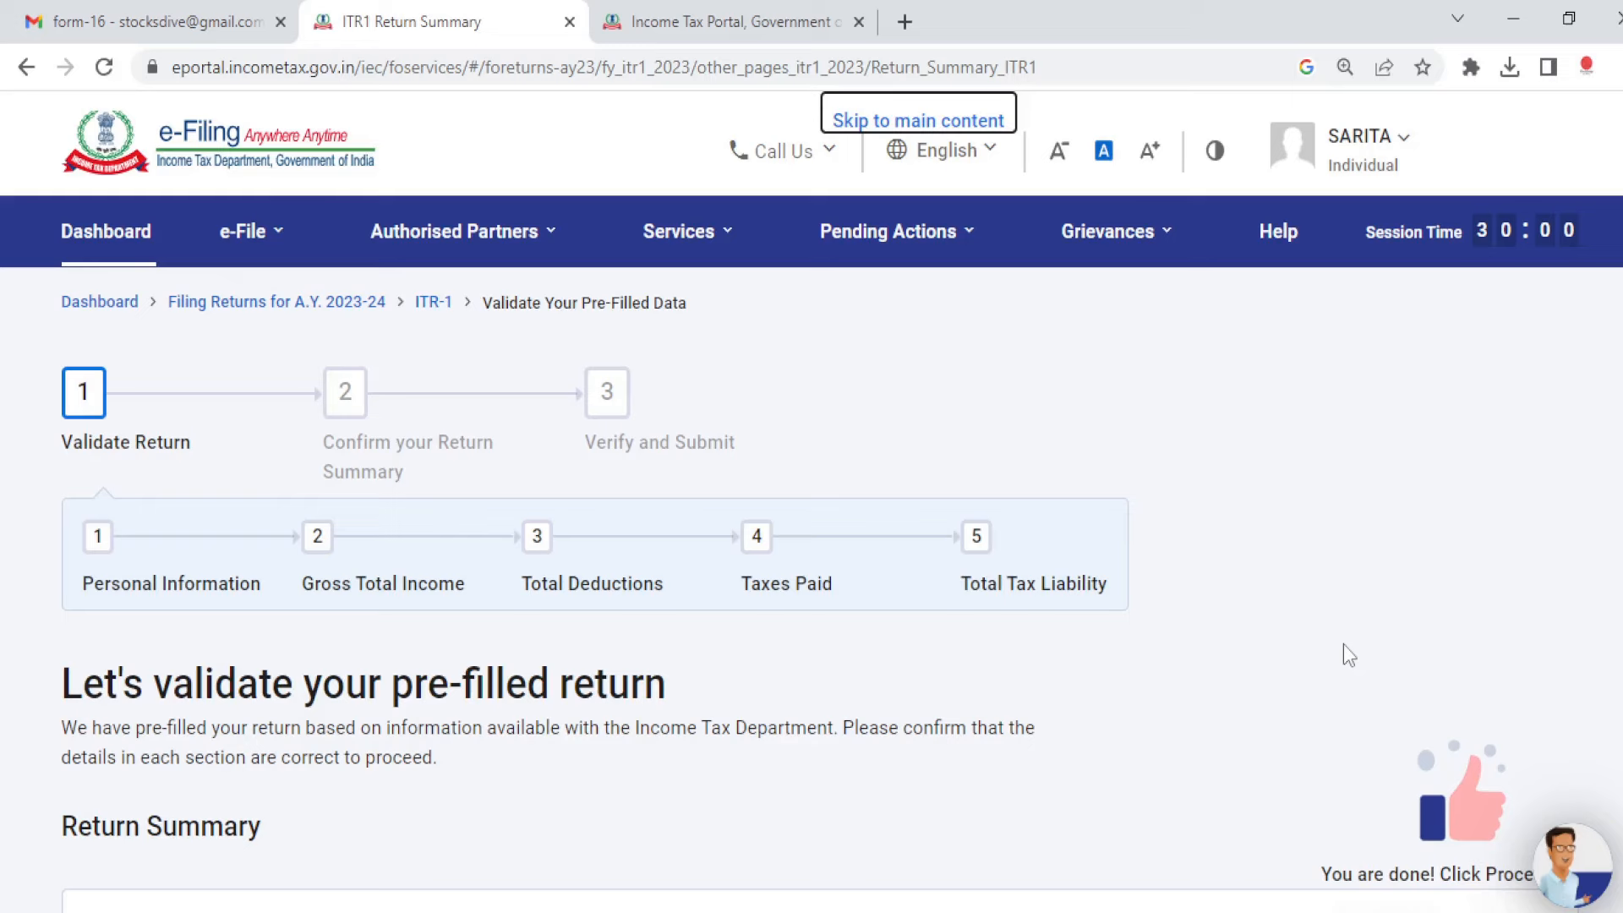
Step: Open the Total Tax Liability details and expand the tax slab calculation
scroll(812, 541, "down", 10)
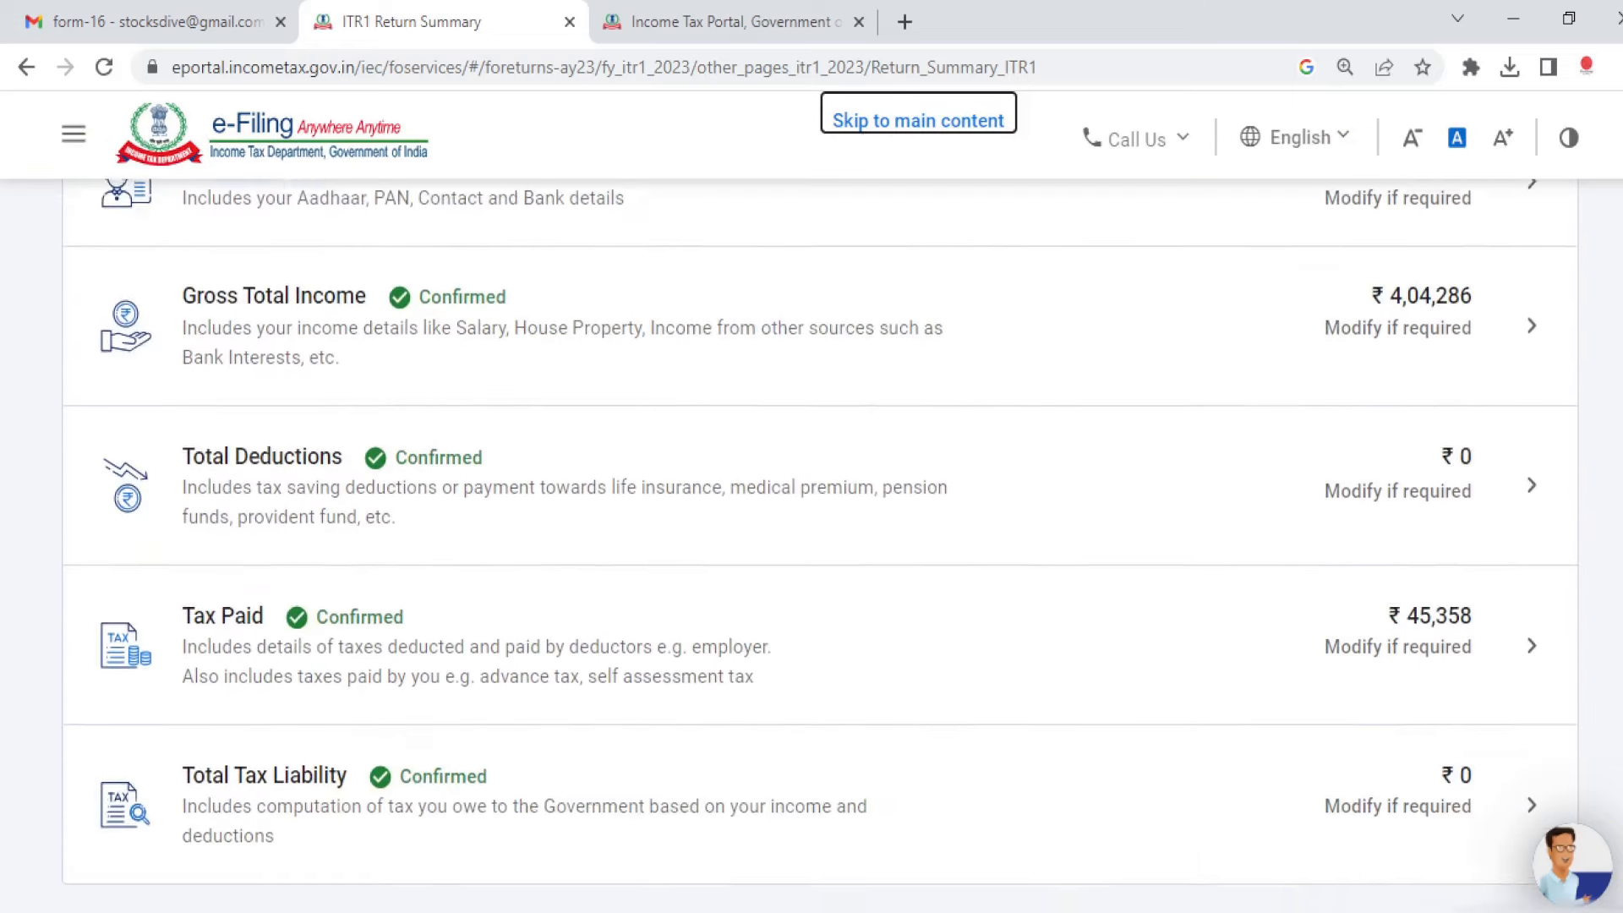
scroll(811, 541, "down", 1)
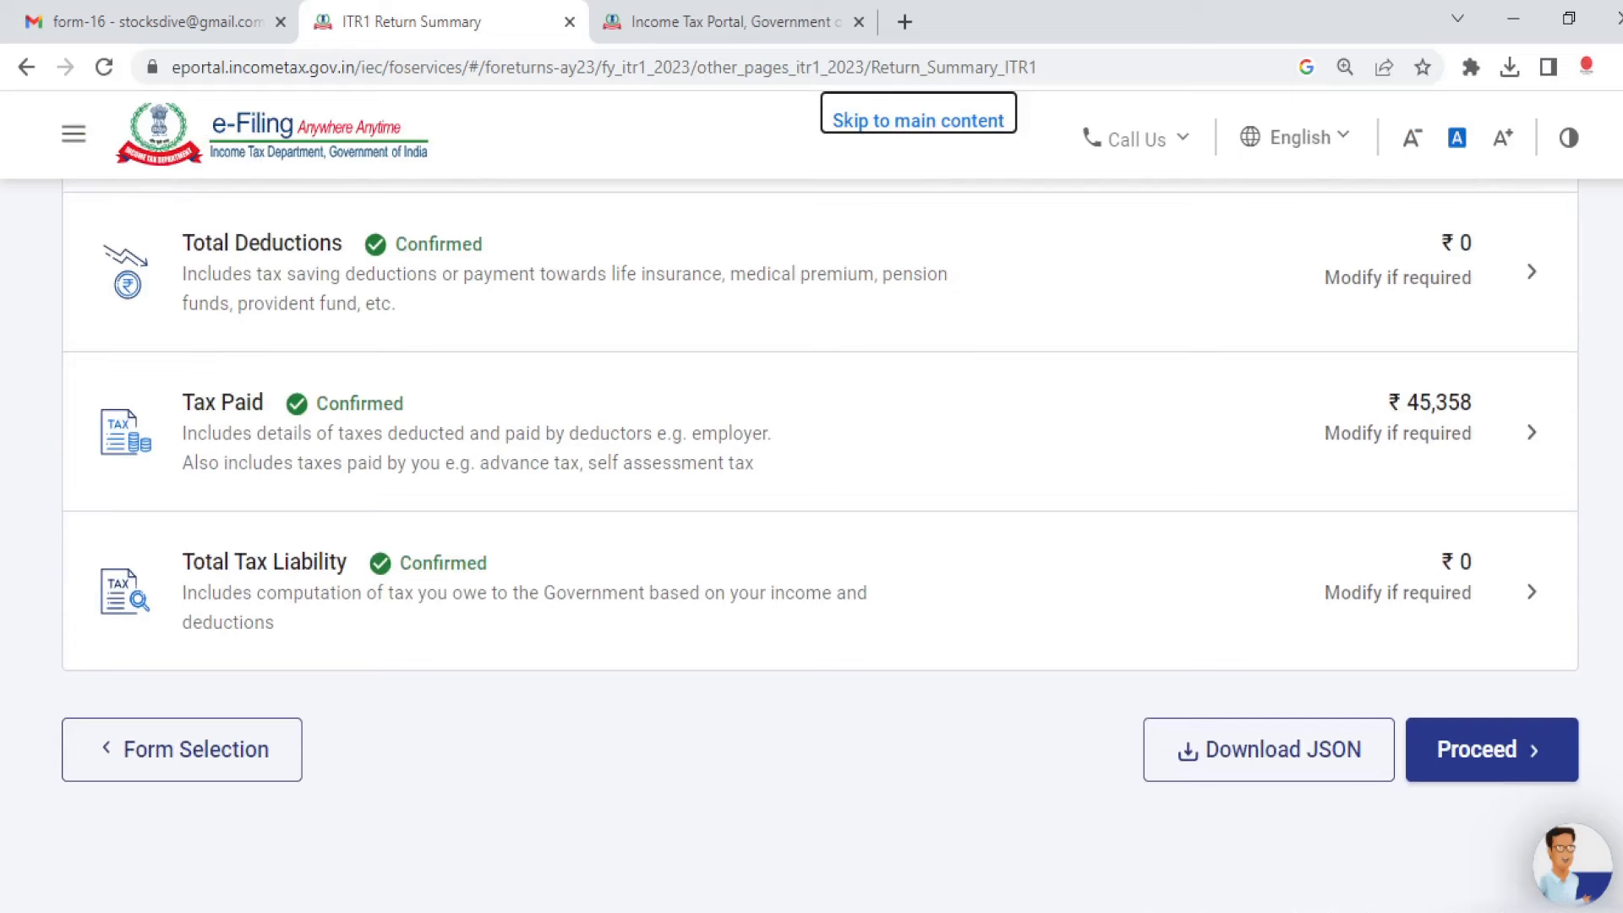
left_click(1488, 608)
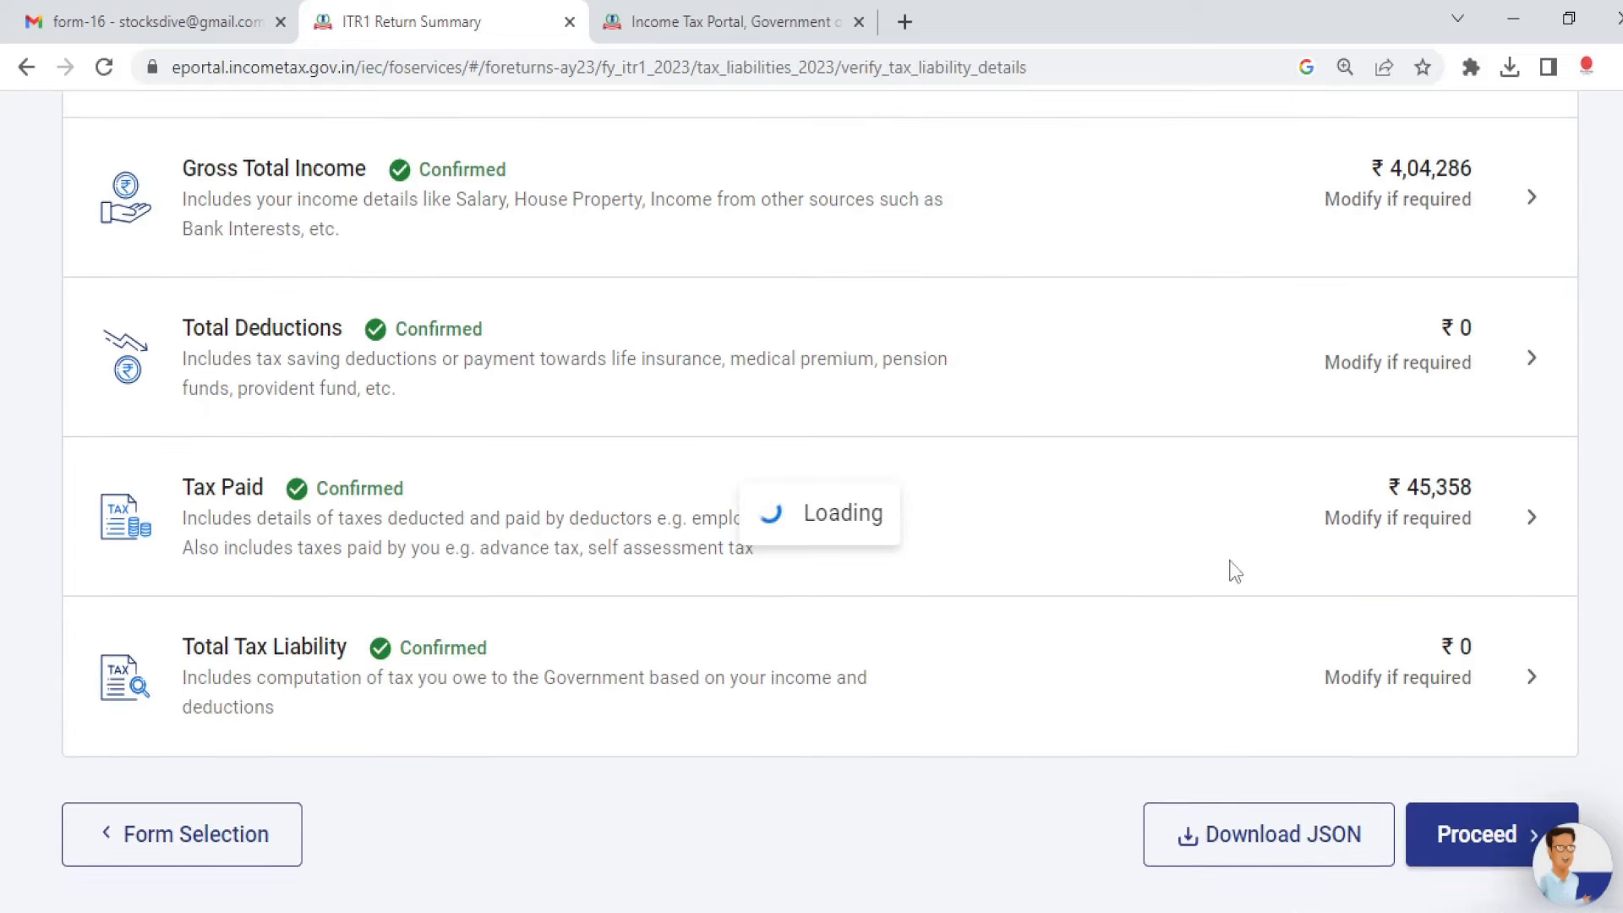
scroll(811, 540, "down", 4)
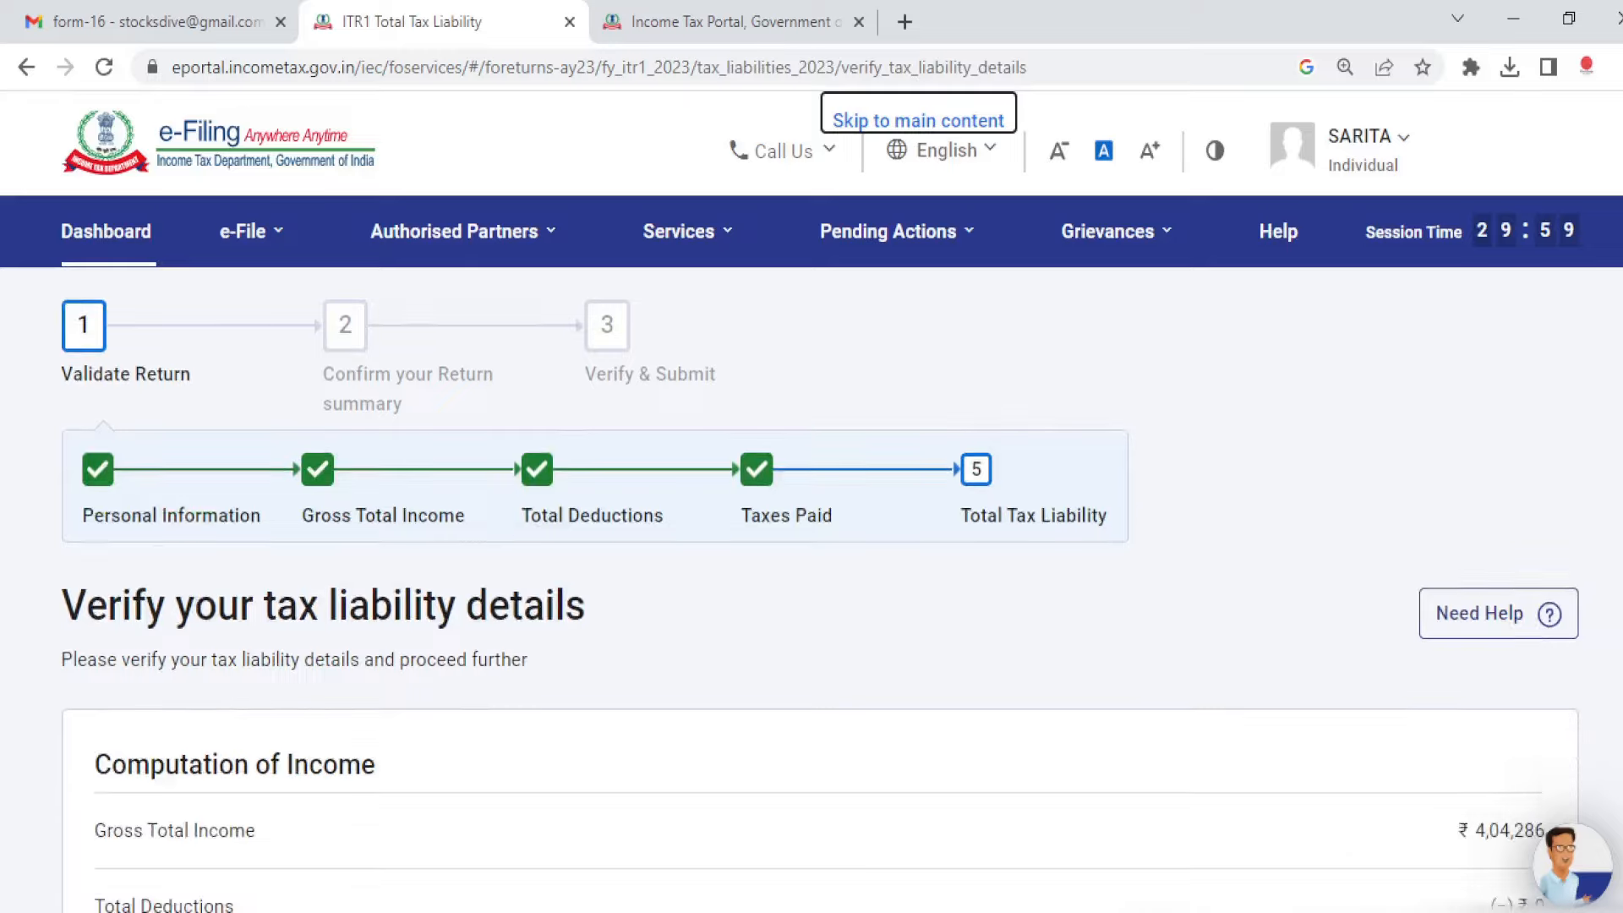
scroll(811, 541, "down", 1)
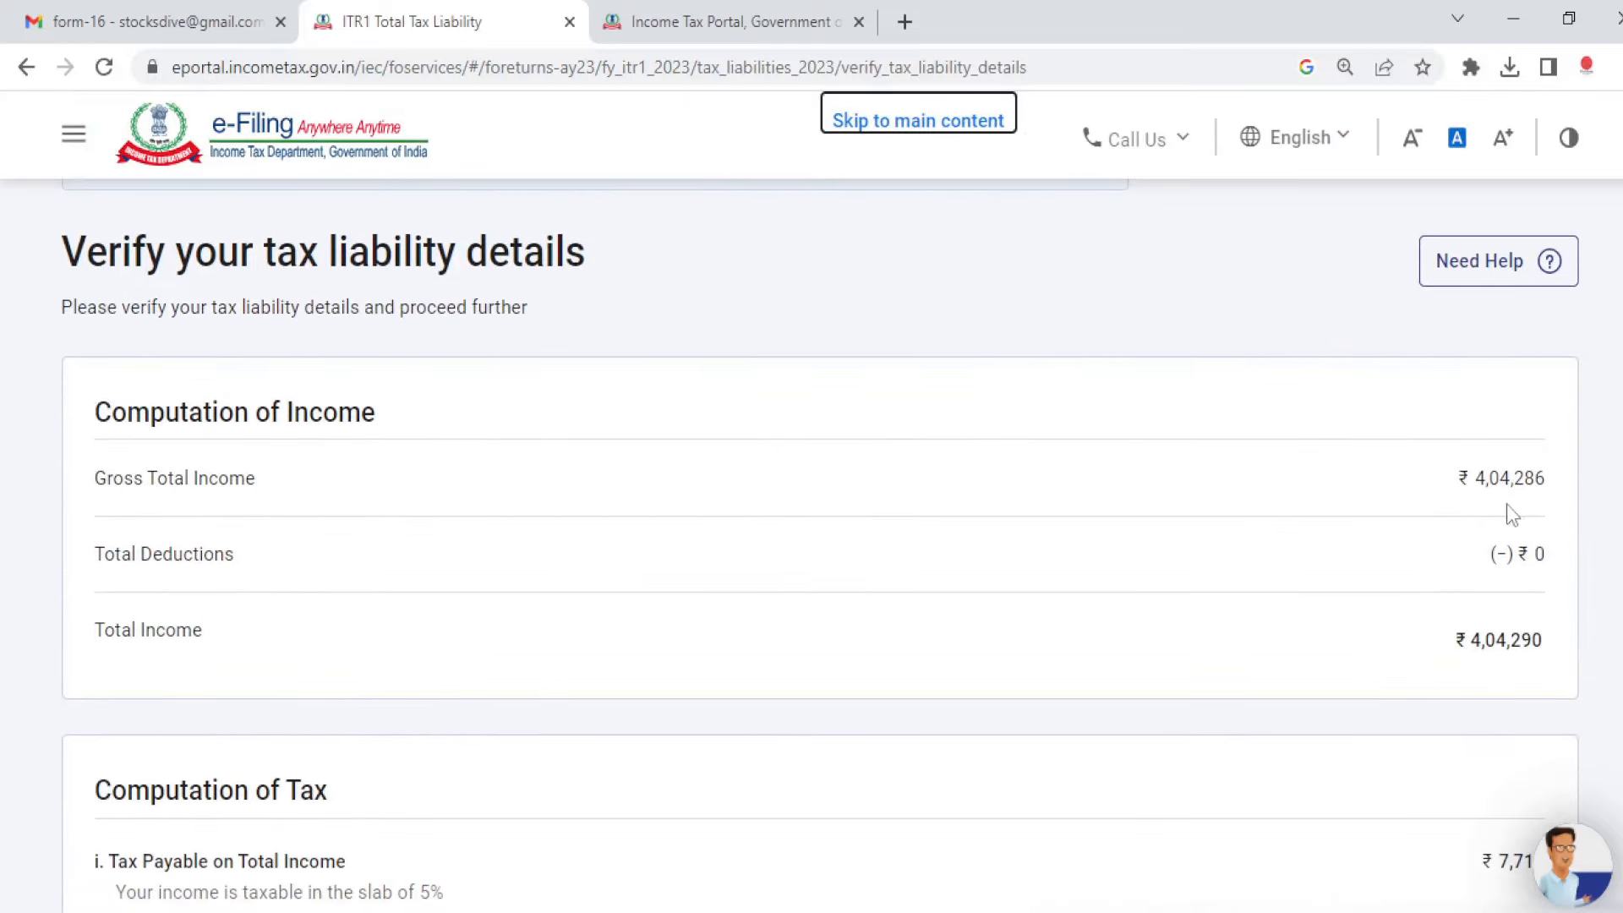
scroll(811, 545, "down", 1)
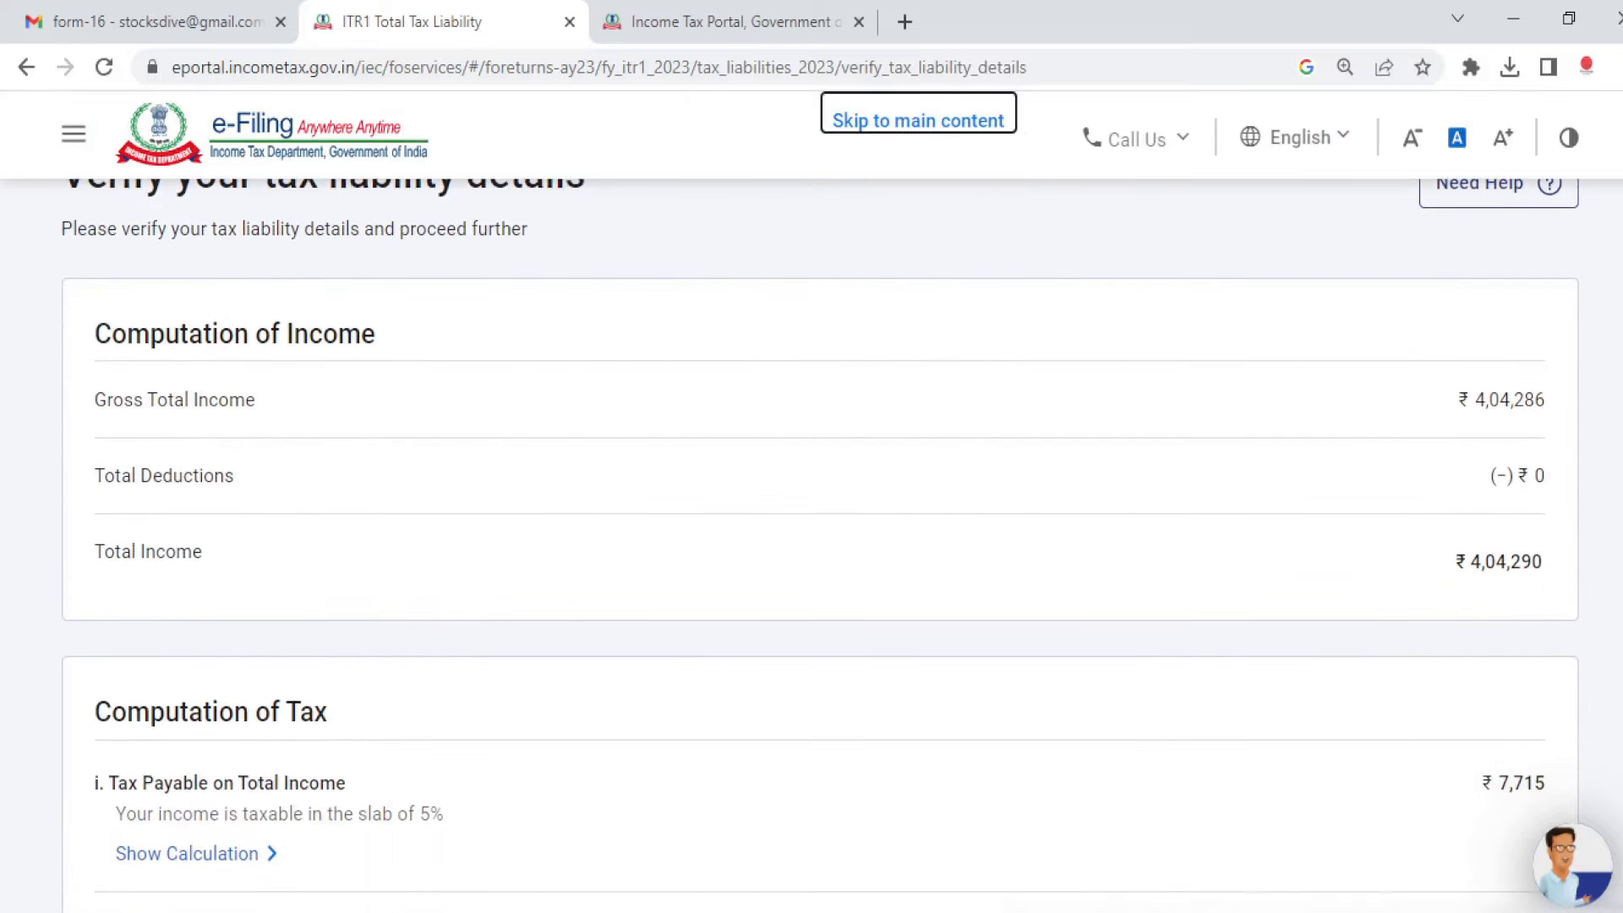
scroll(811, 545, "down", 1)
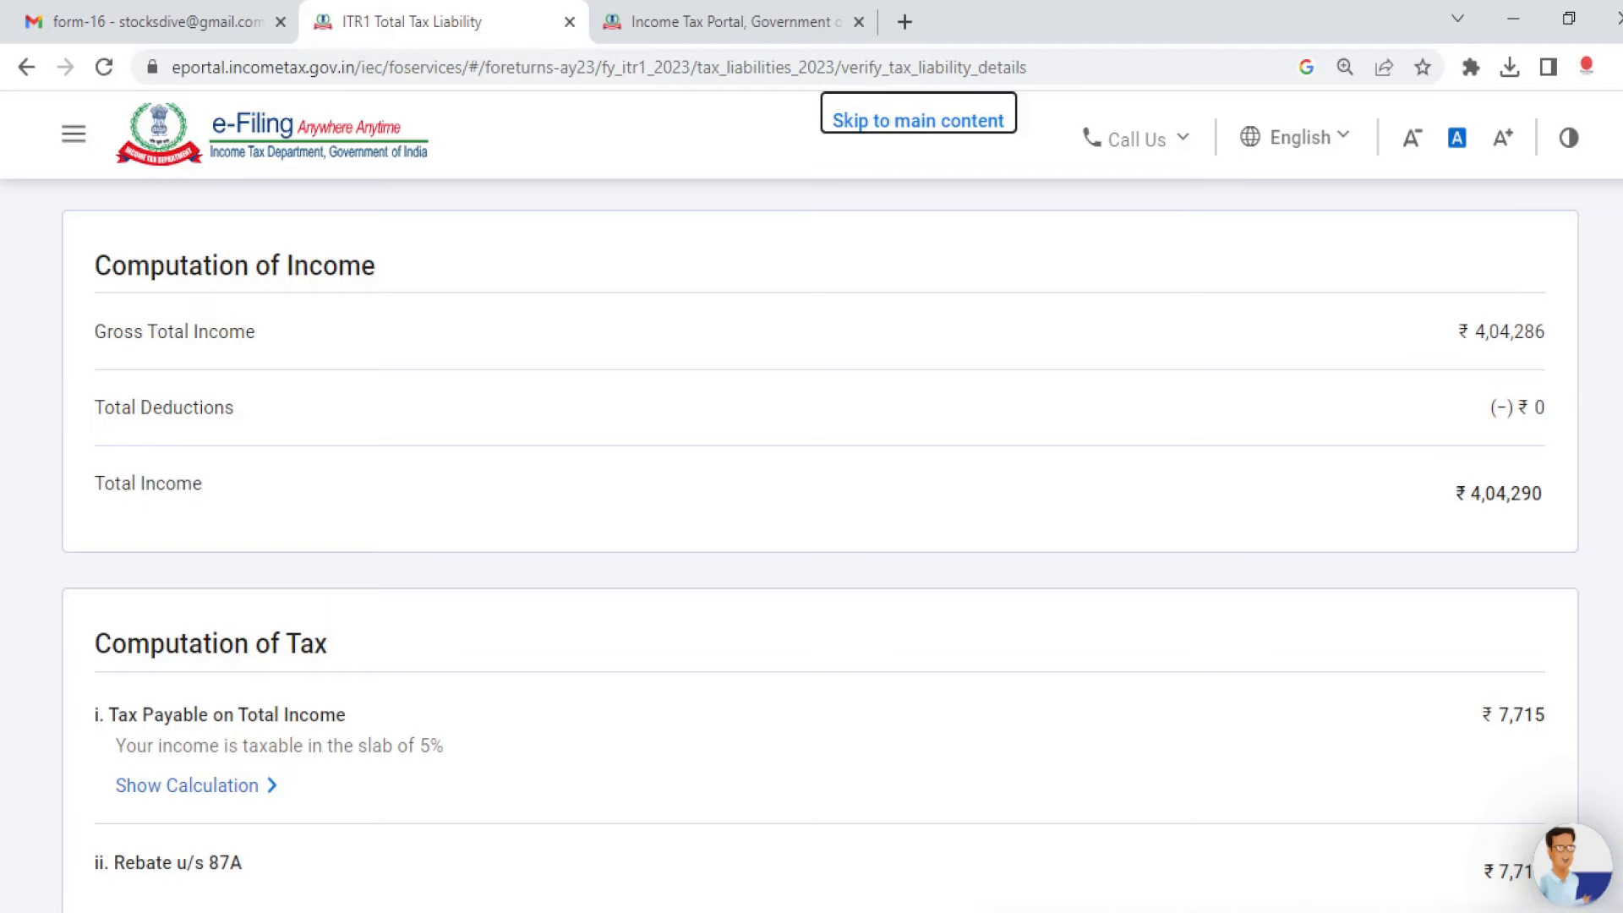
scroll(845, 562, "down", 3)
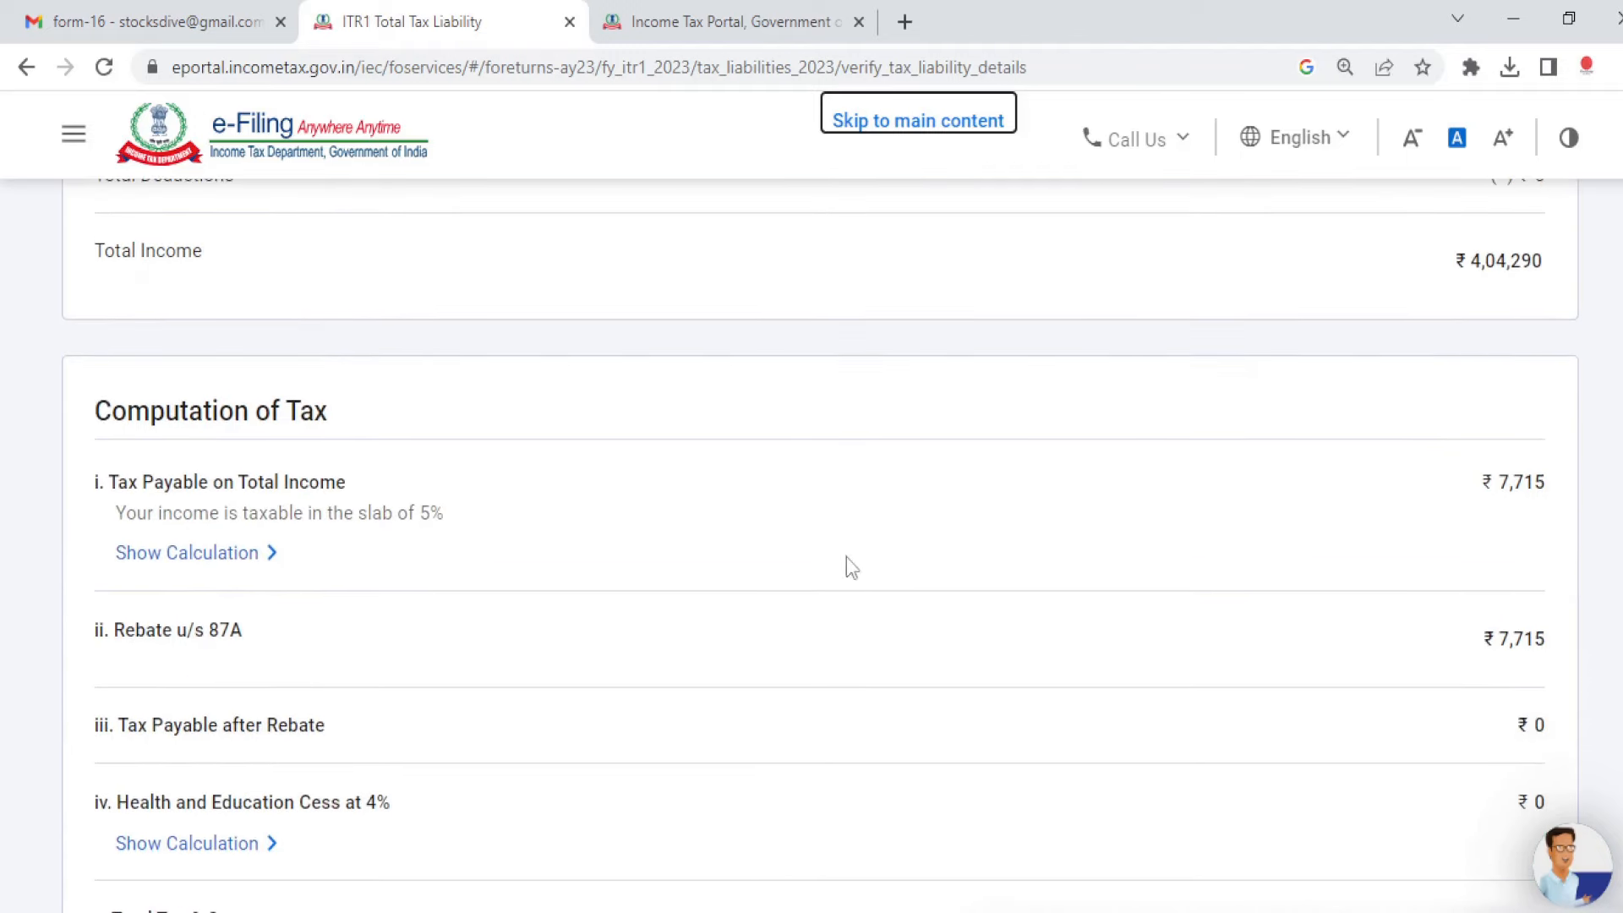
left_click(203, 558)
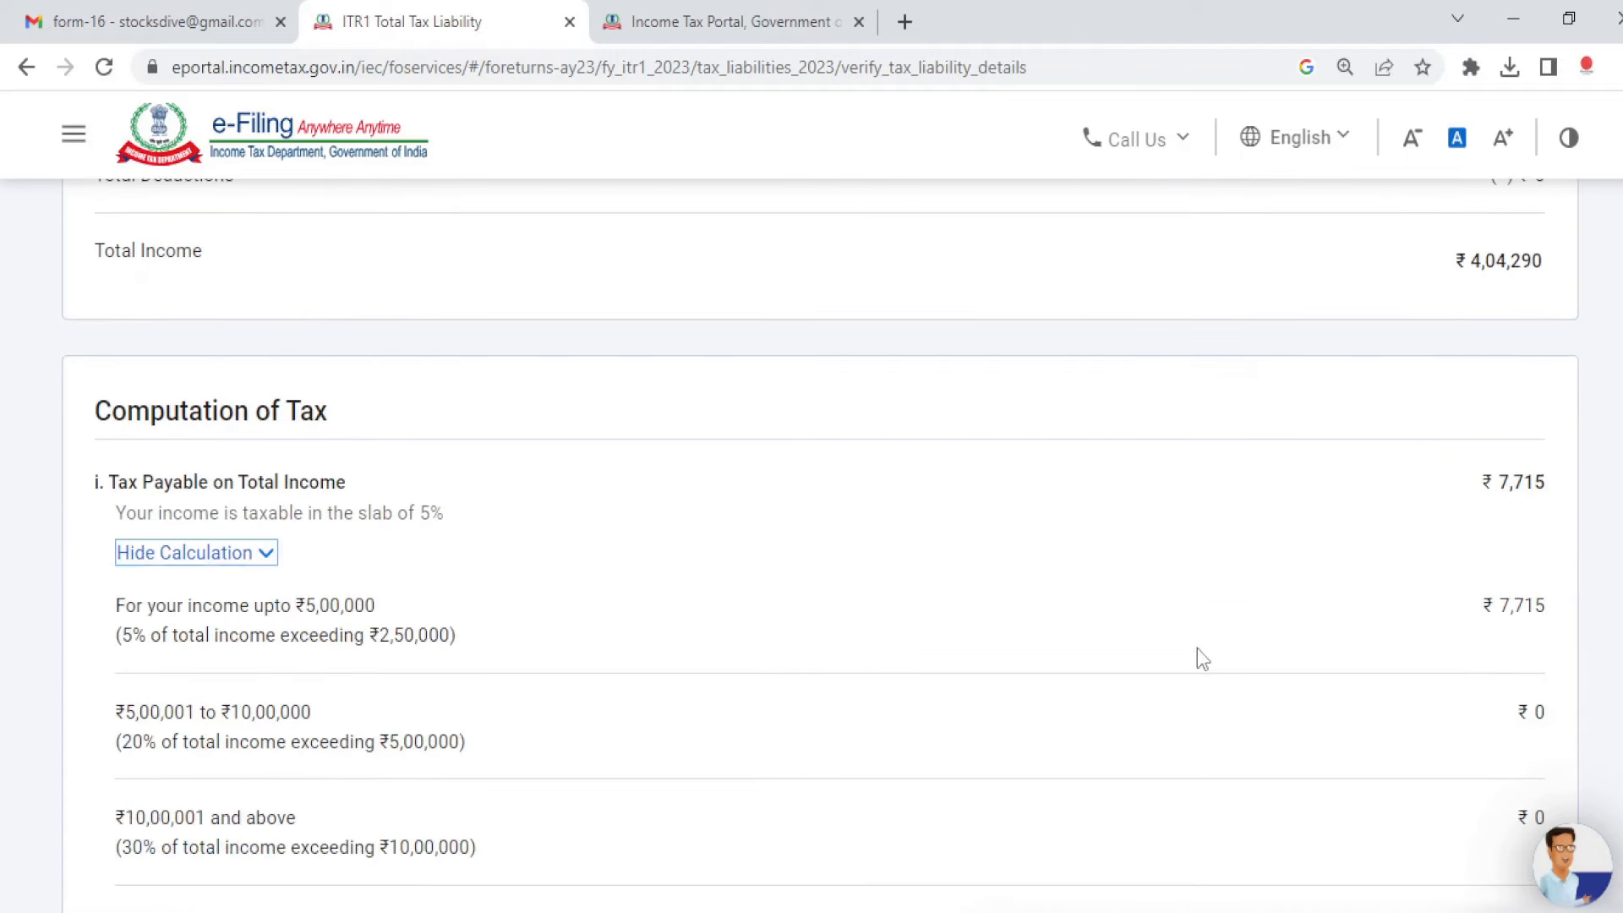
Step: Confirm the tax liability with ₹0 total tax, fee and interest
scroll(811, 541, "down", 2)
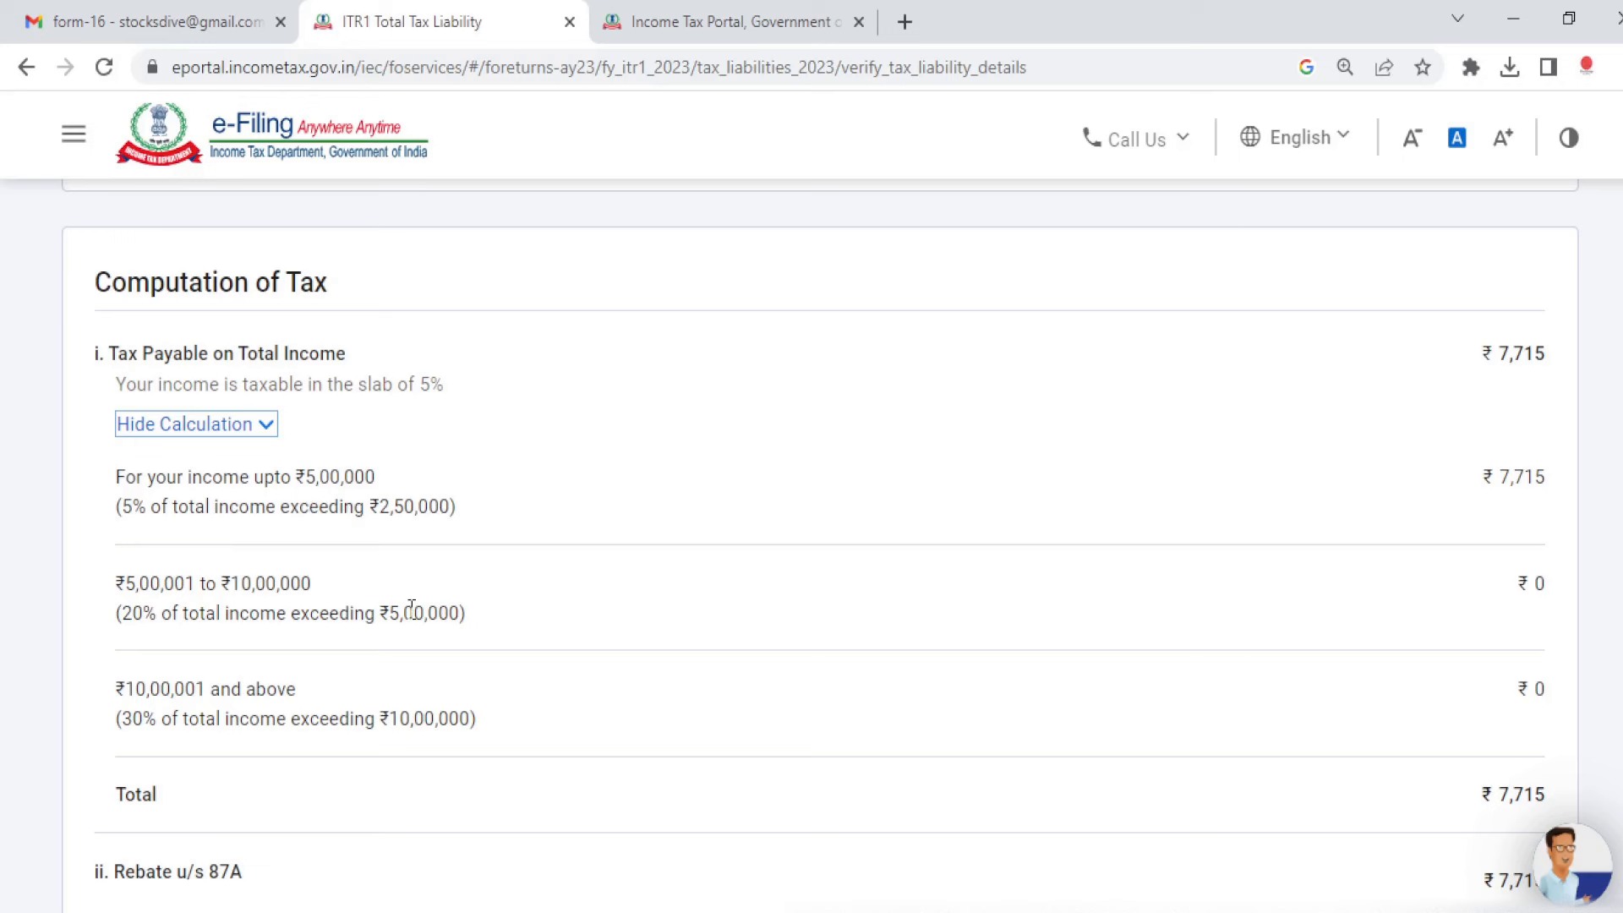
scroll(1527, 588, "down", 3)
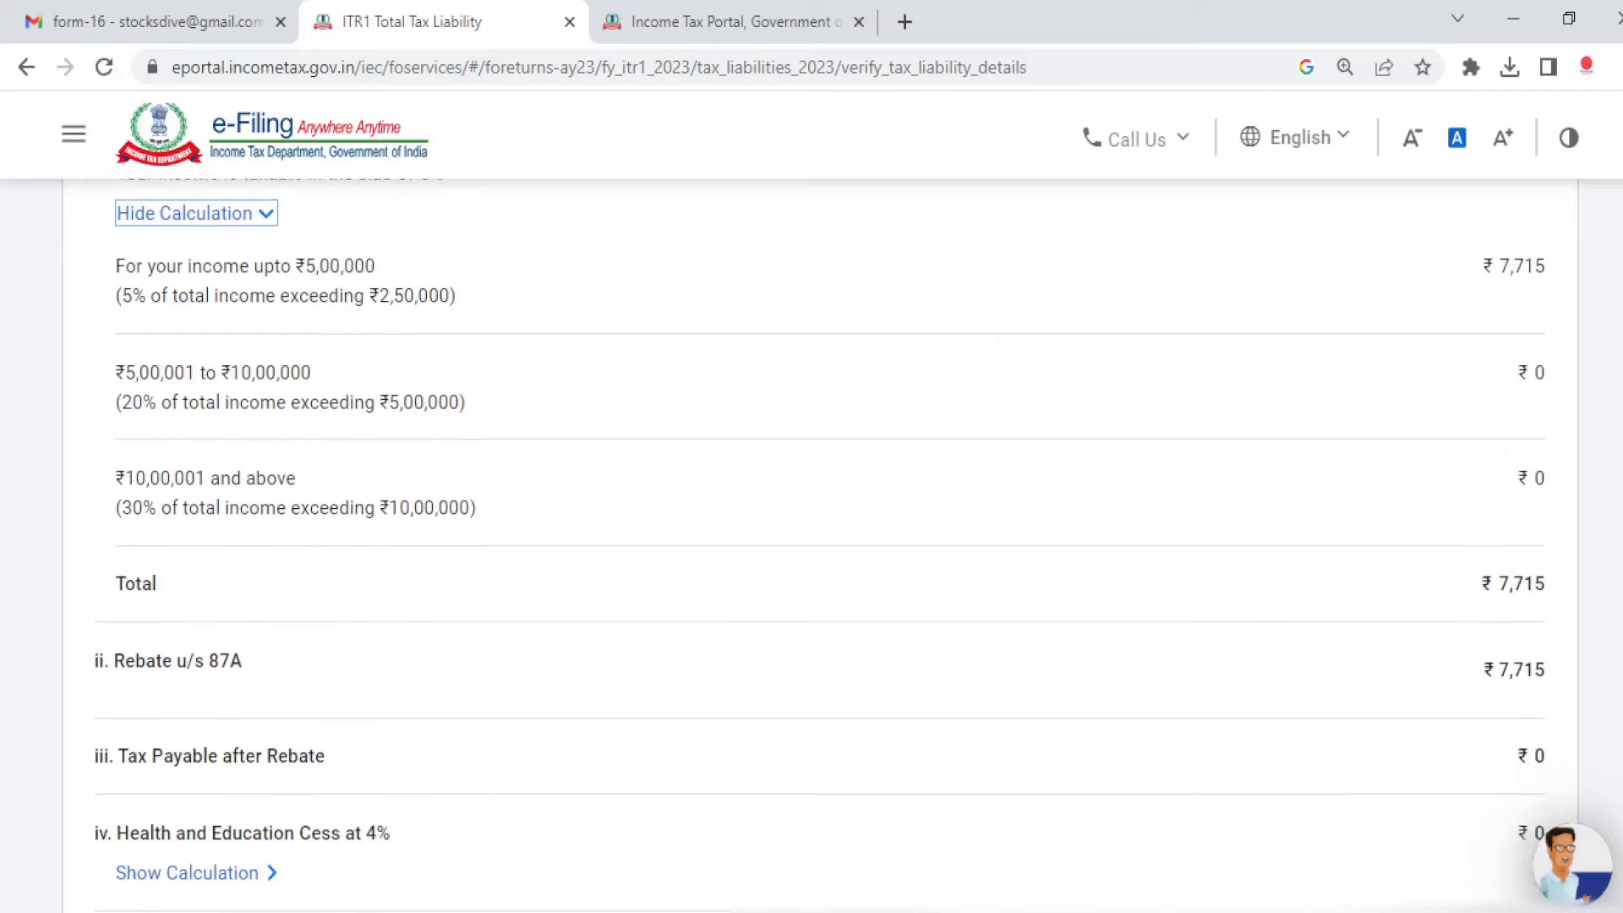
scroll(811, 546, "down", 10)
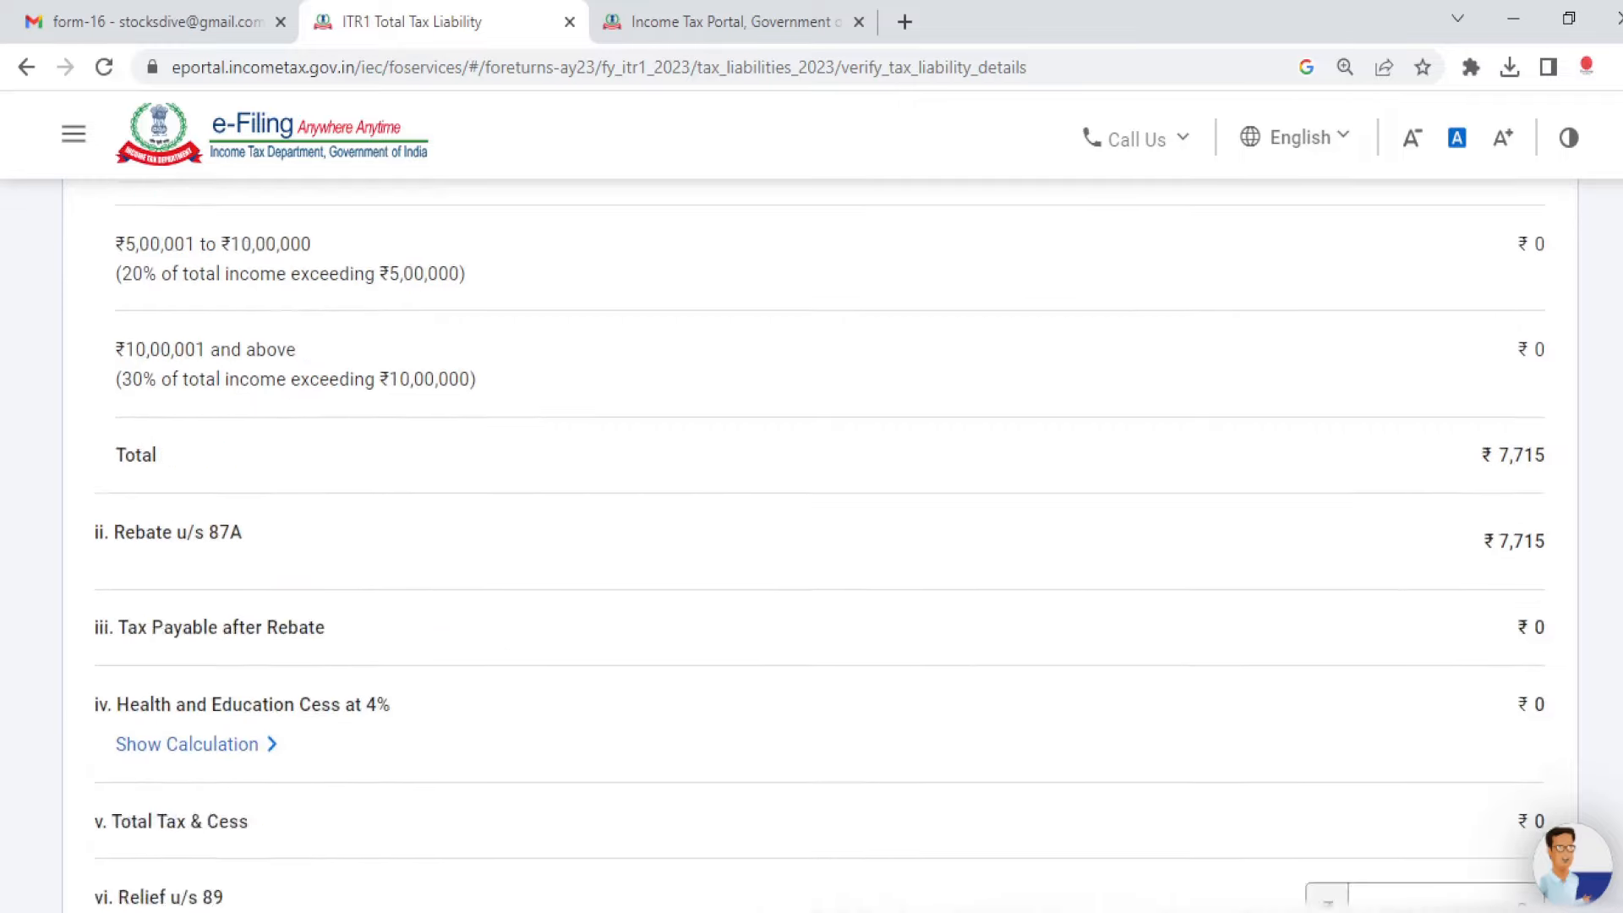
scroll(811, 546, "up", 1)
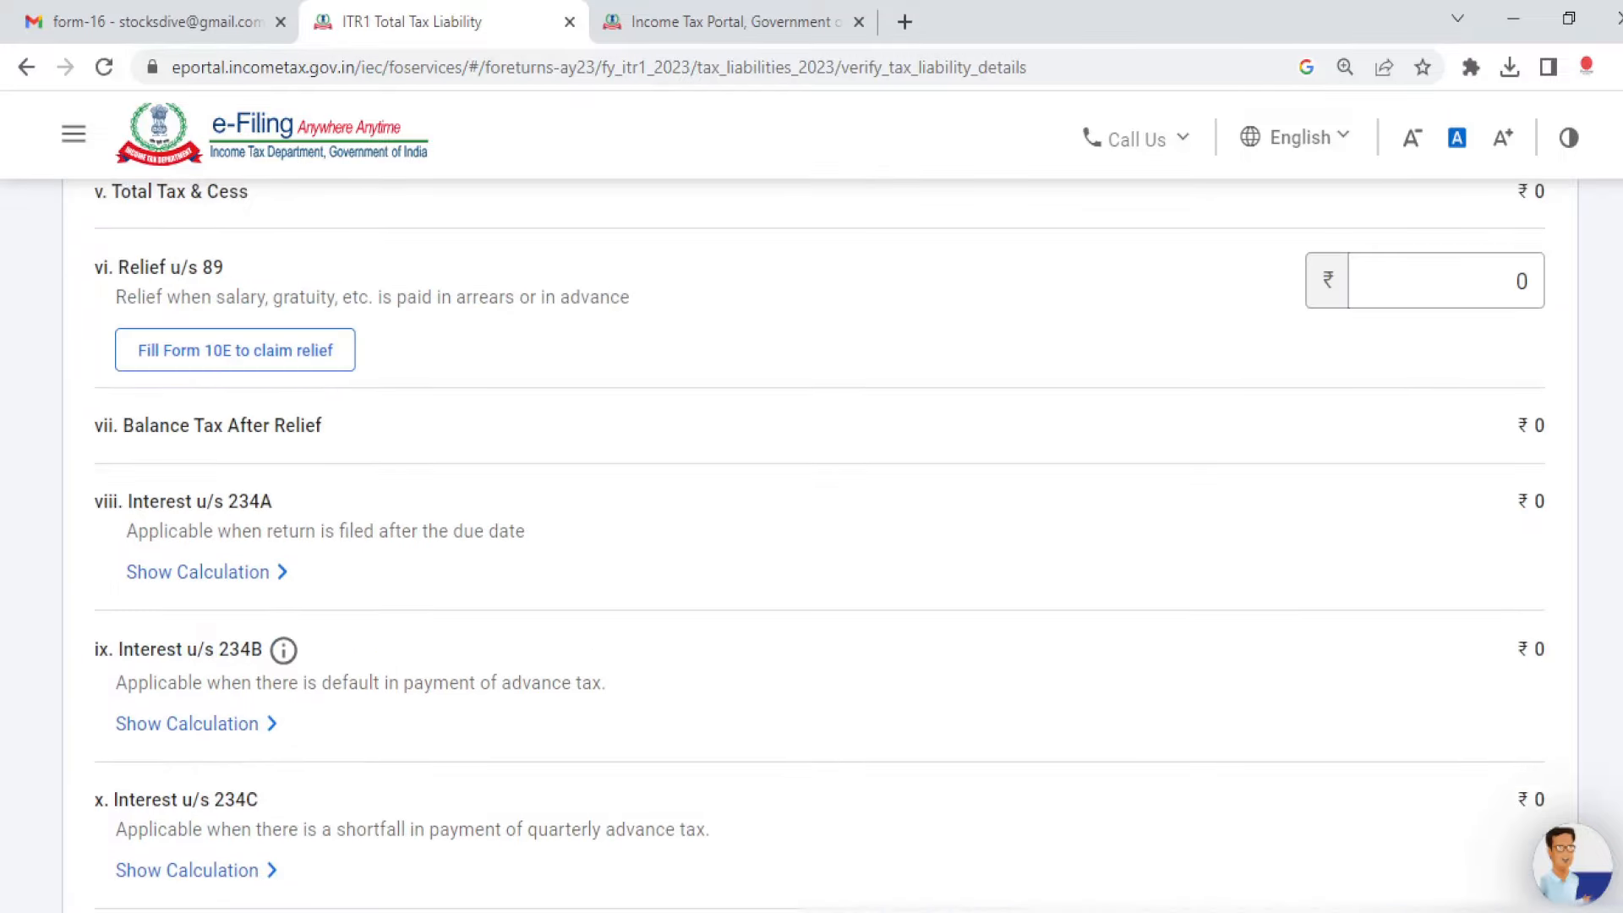
scroll(1597, 789, "down", 10)
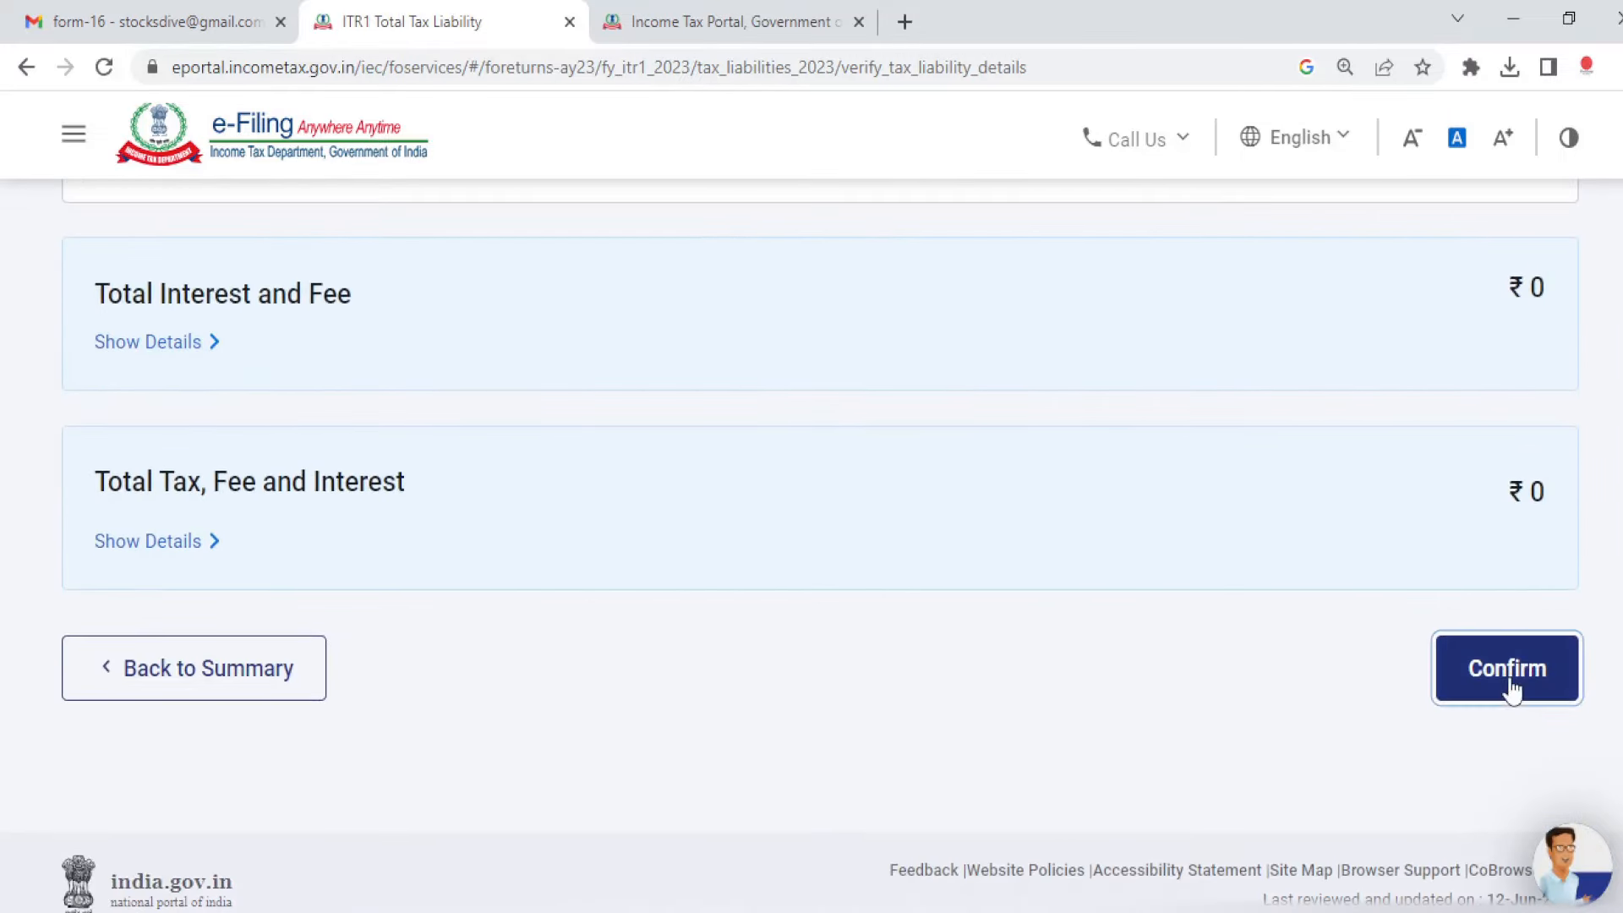
left_click(1509, 672)
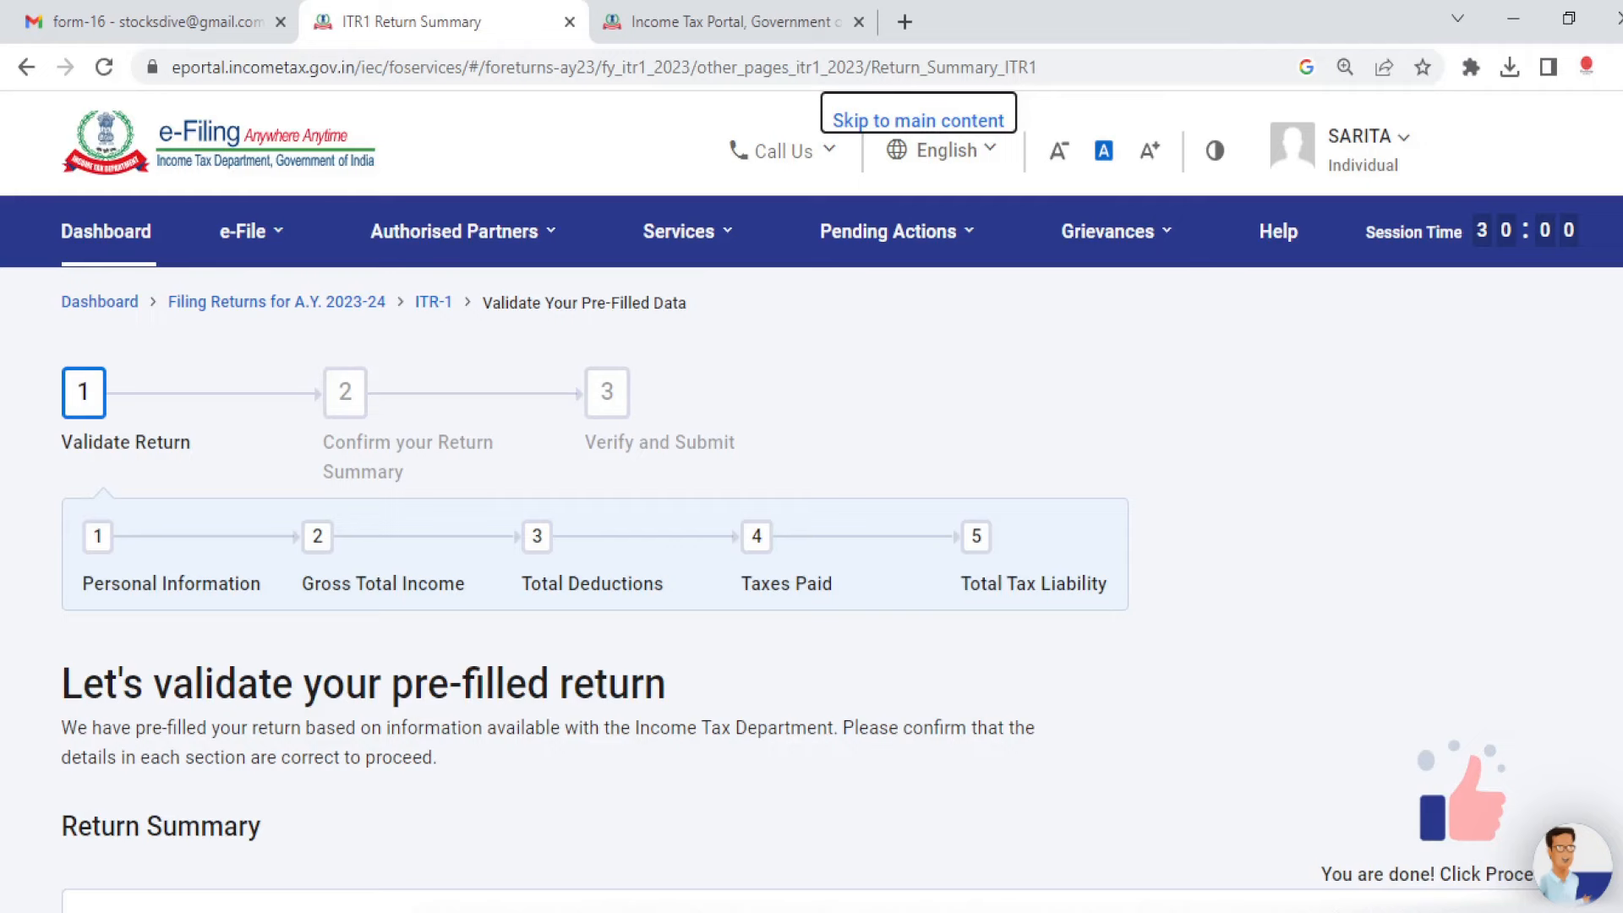
Step: Continue past the Return Summary to the Tax Summary: ₹45,360 refund against ₹45,358 tax paid
scroll(1499, 764, "down", 10)
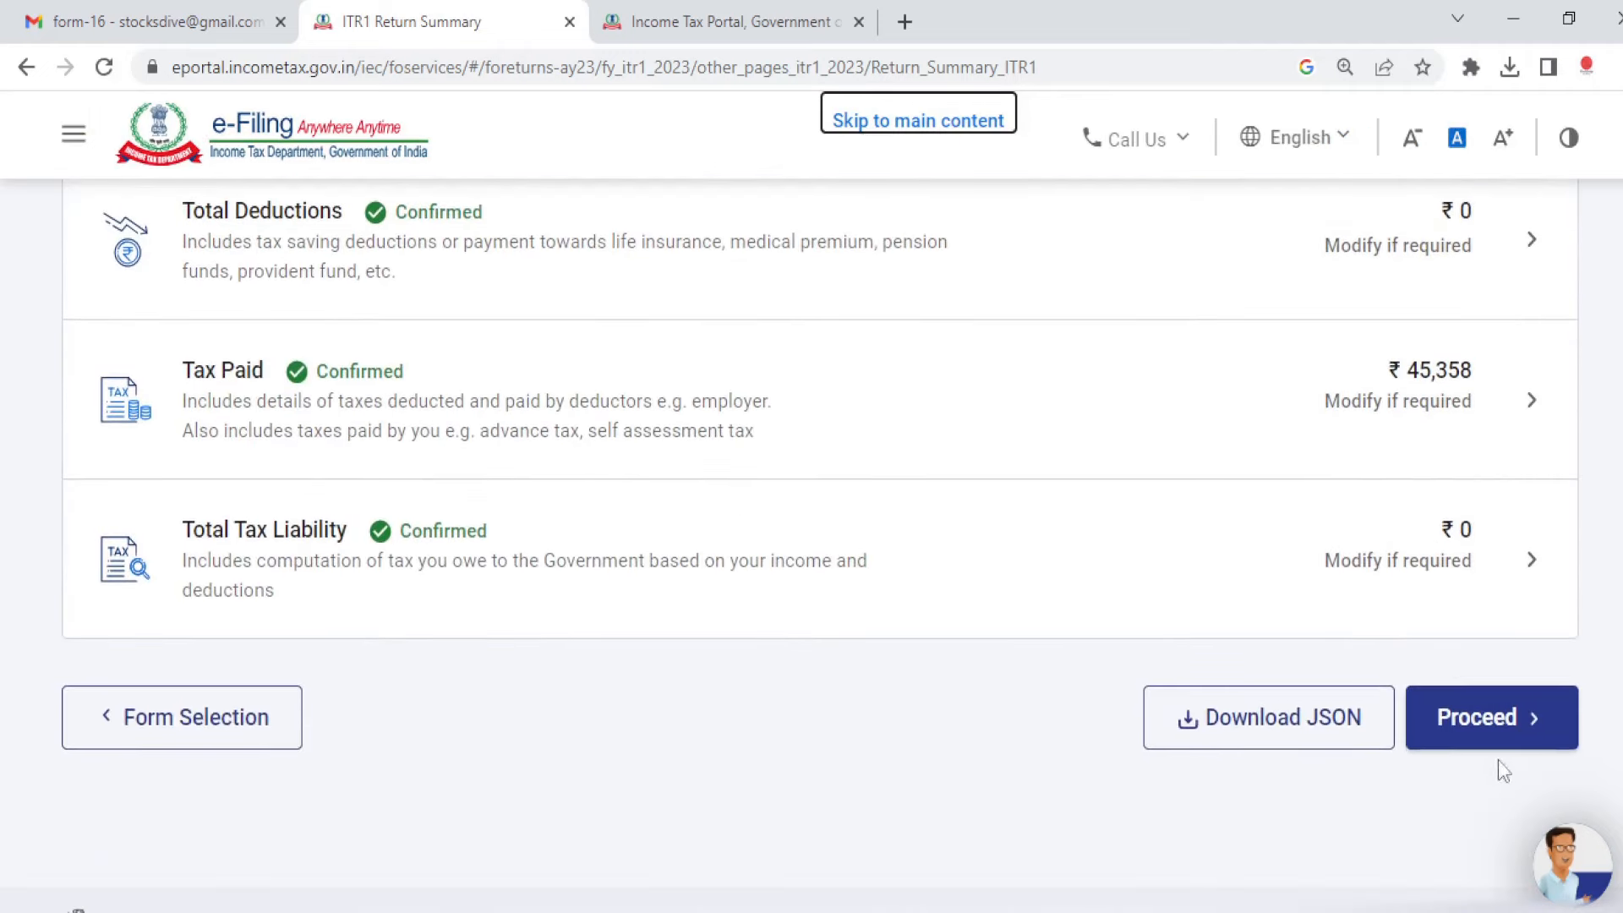
left_click(1496, 724)
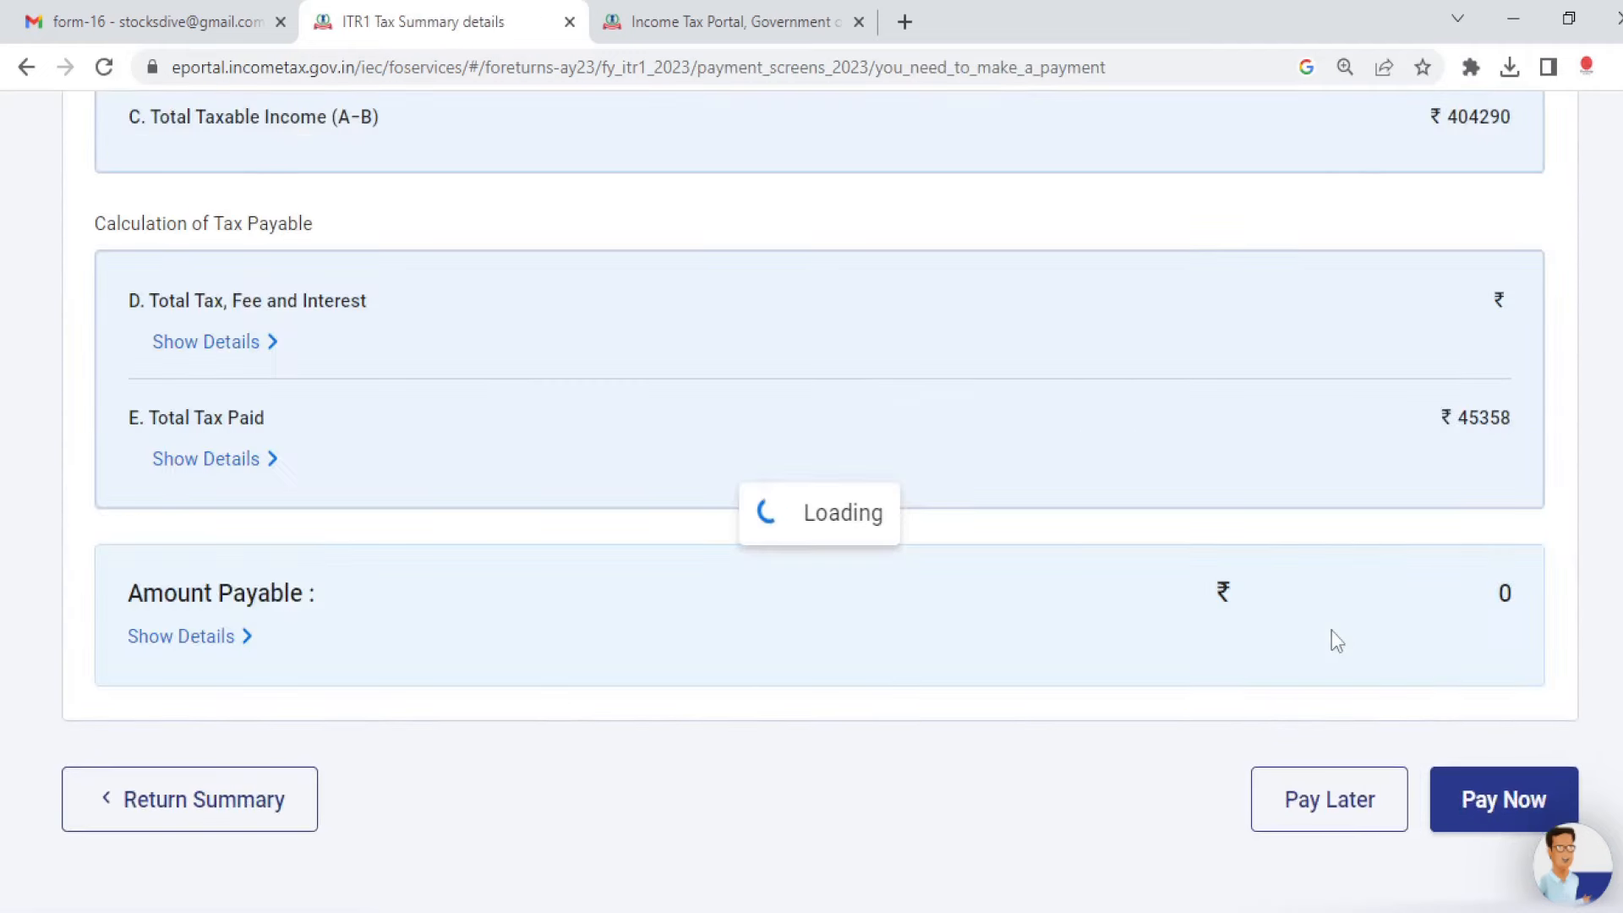
scroll(1331, 630, "down", 4)
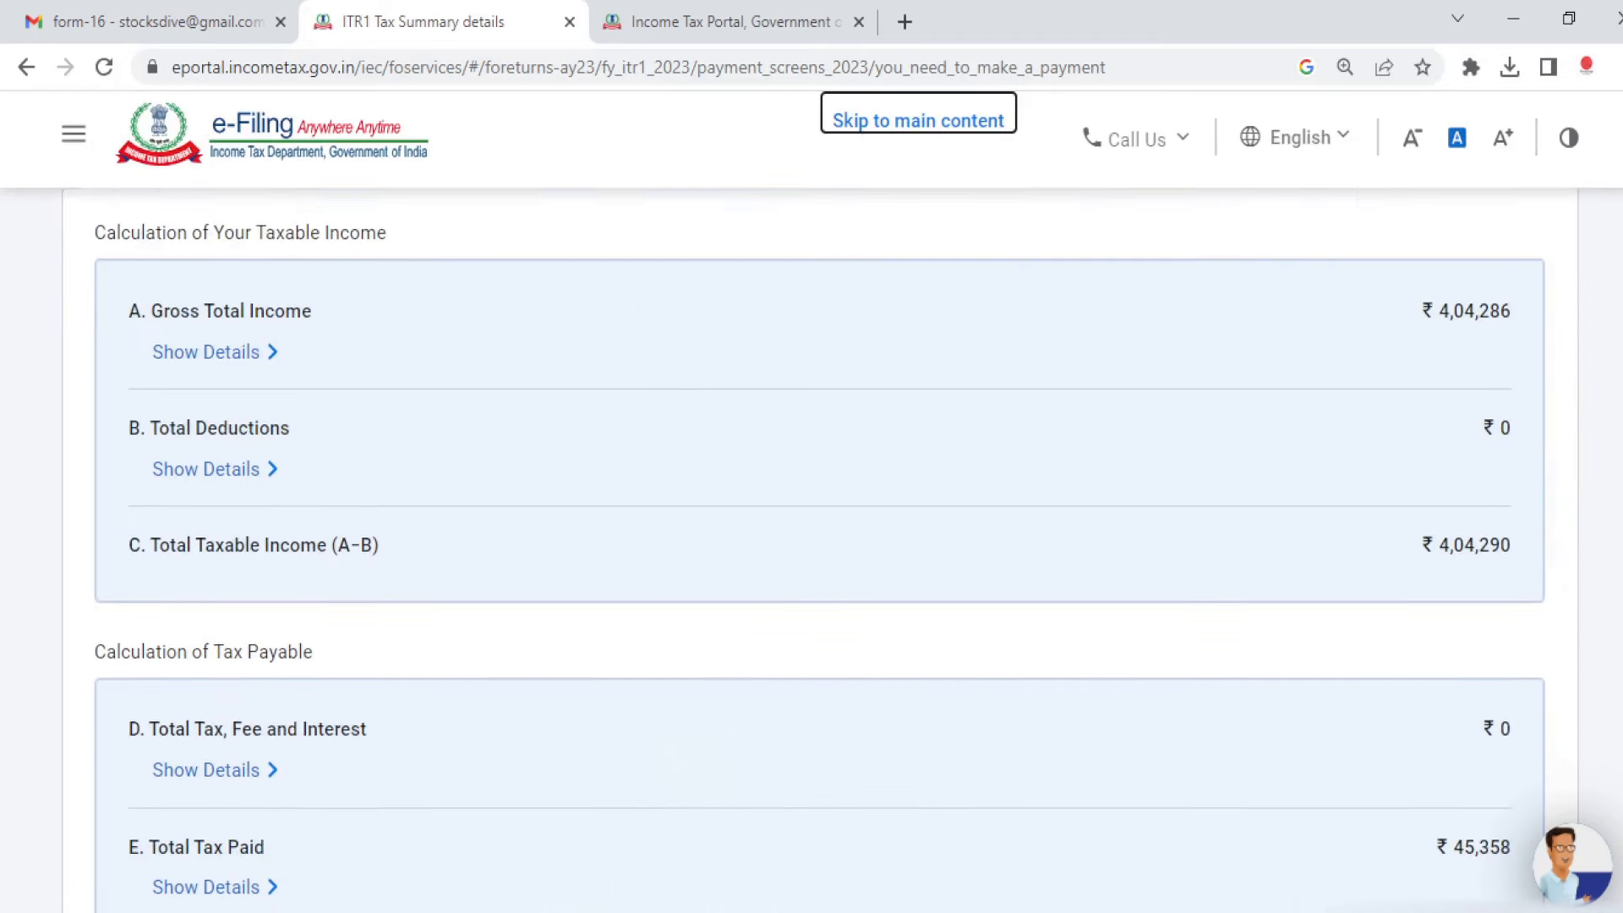
scroll(811, 549, "down", 3)
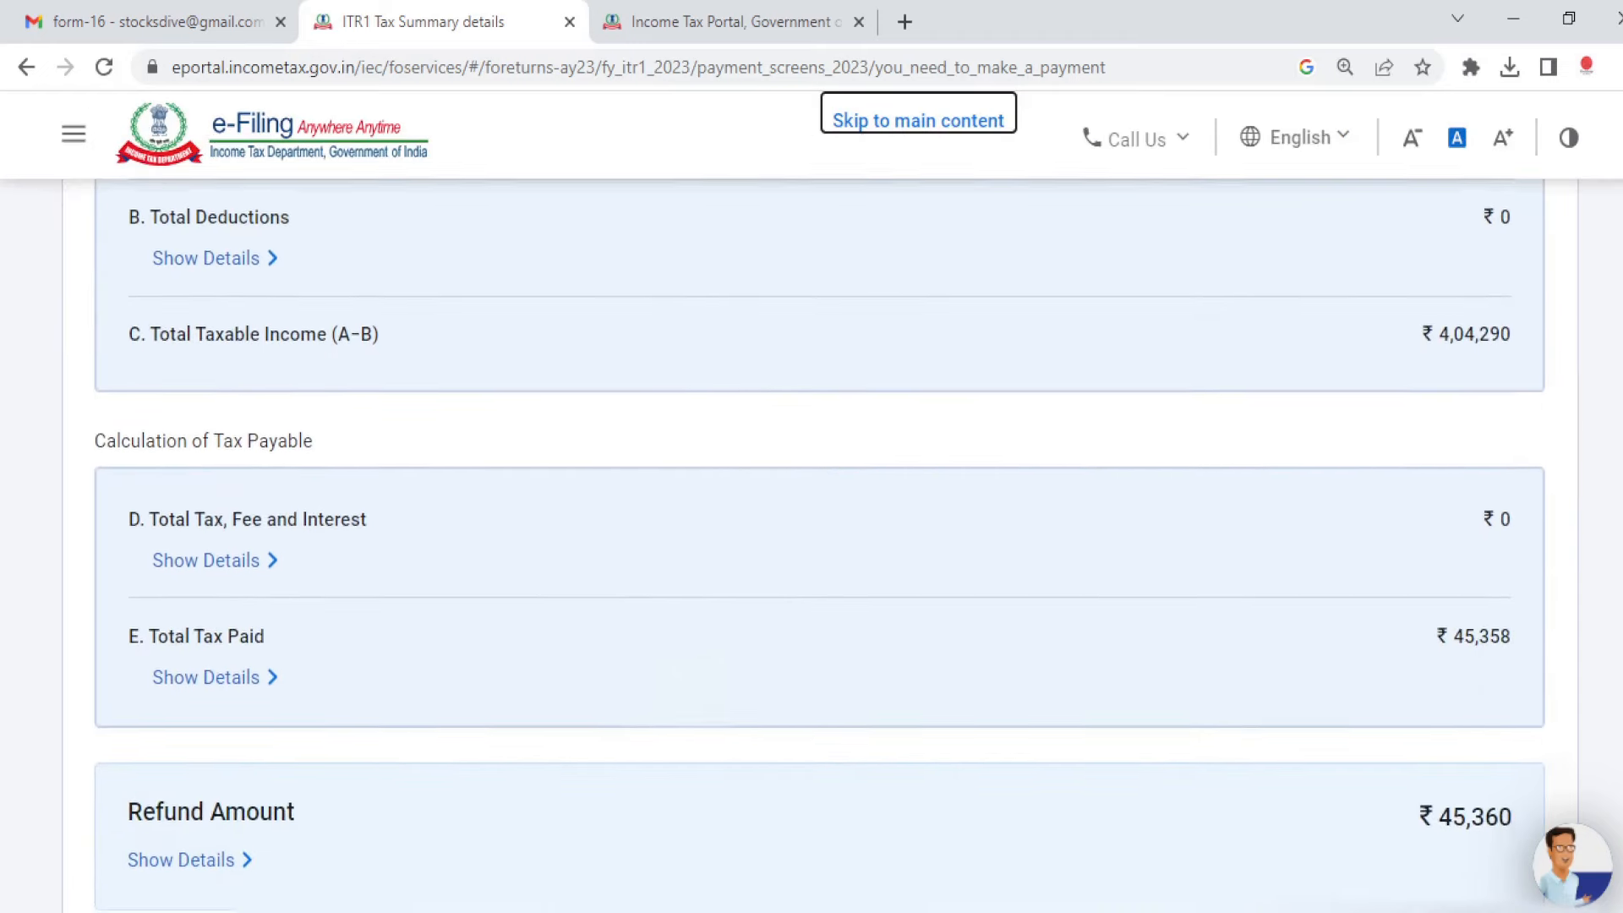
scroll(811, 546, "down", 2)
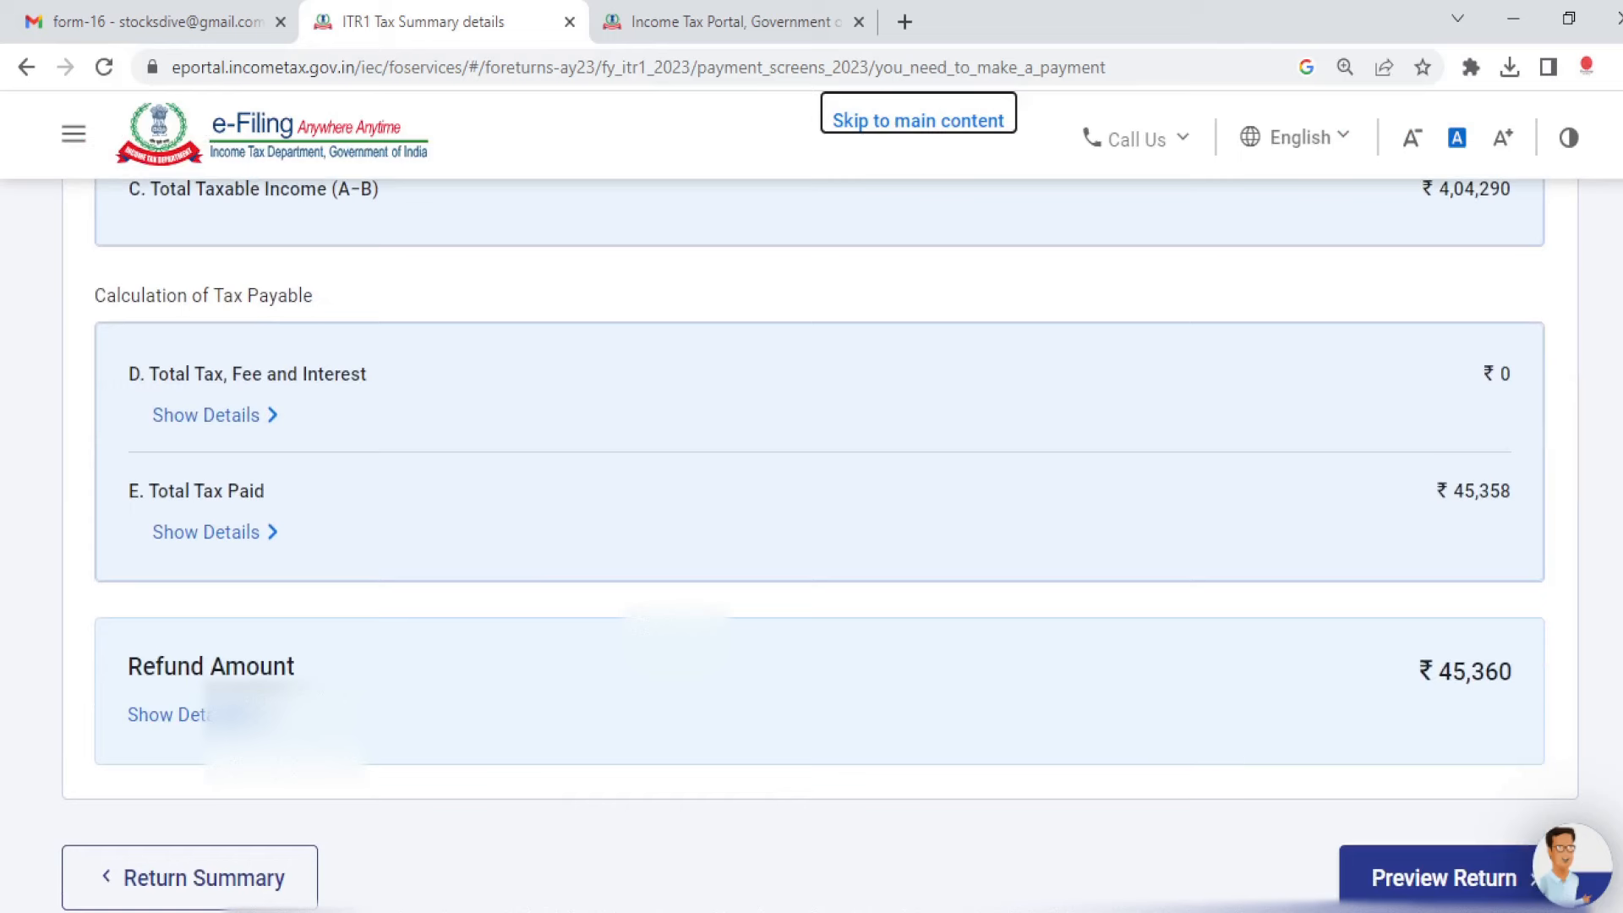
scroll(1419, 489, "down", 3)
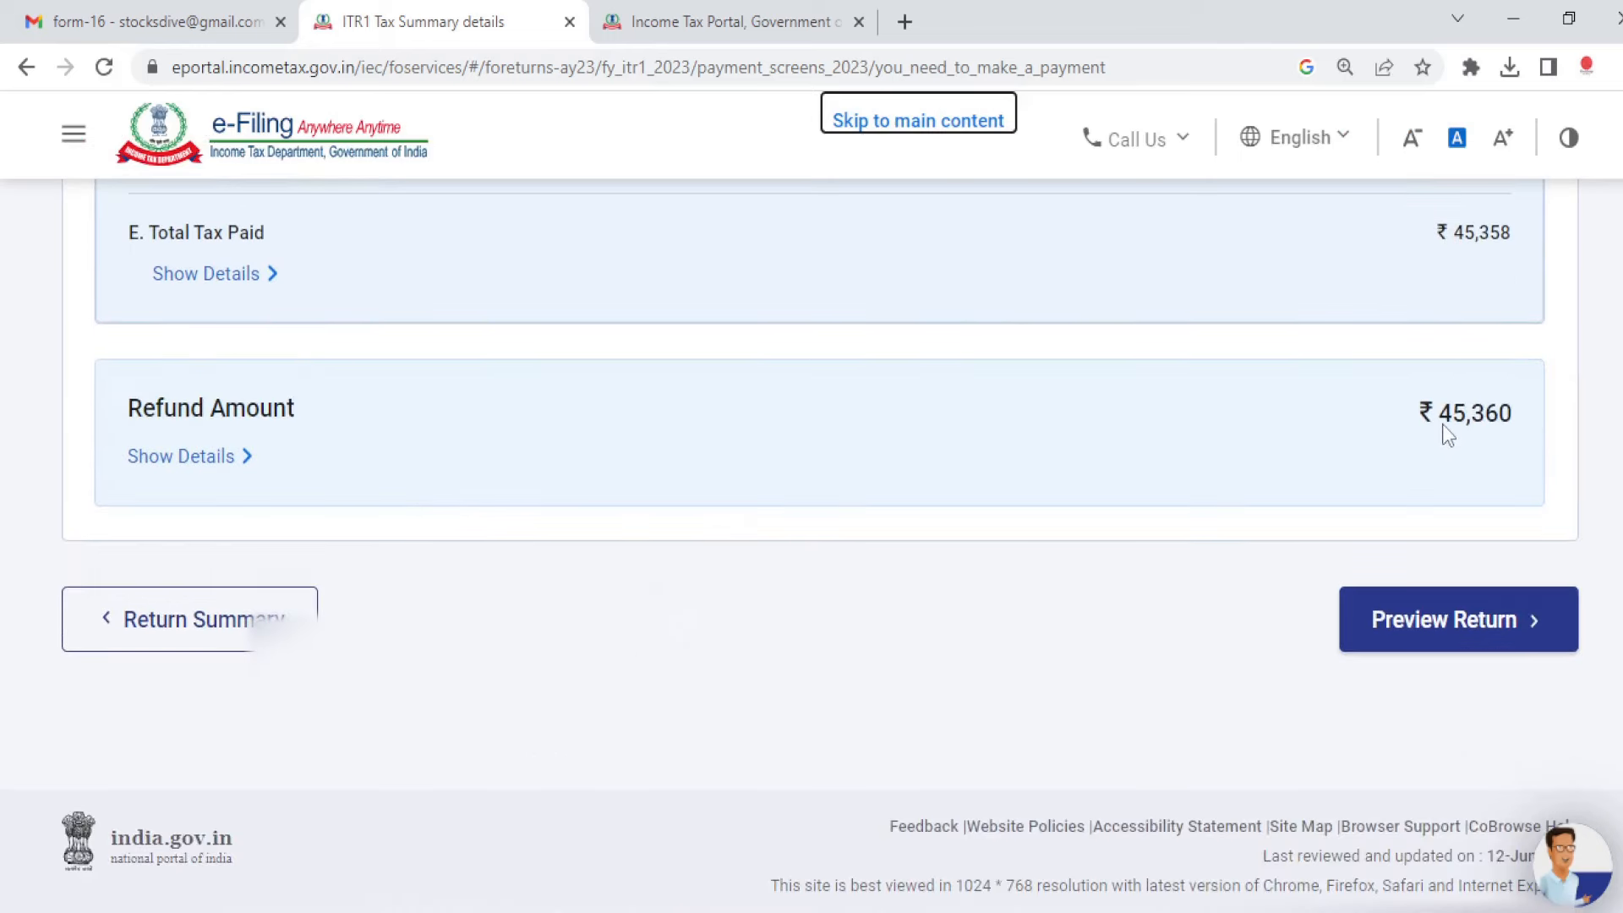
Step: Start Preview Return, accept the declaration, and generate the ITR-1 preview
left_click(1468, 623)
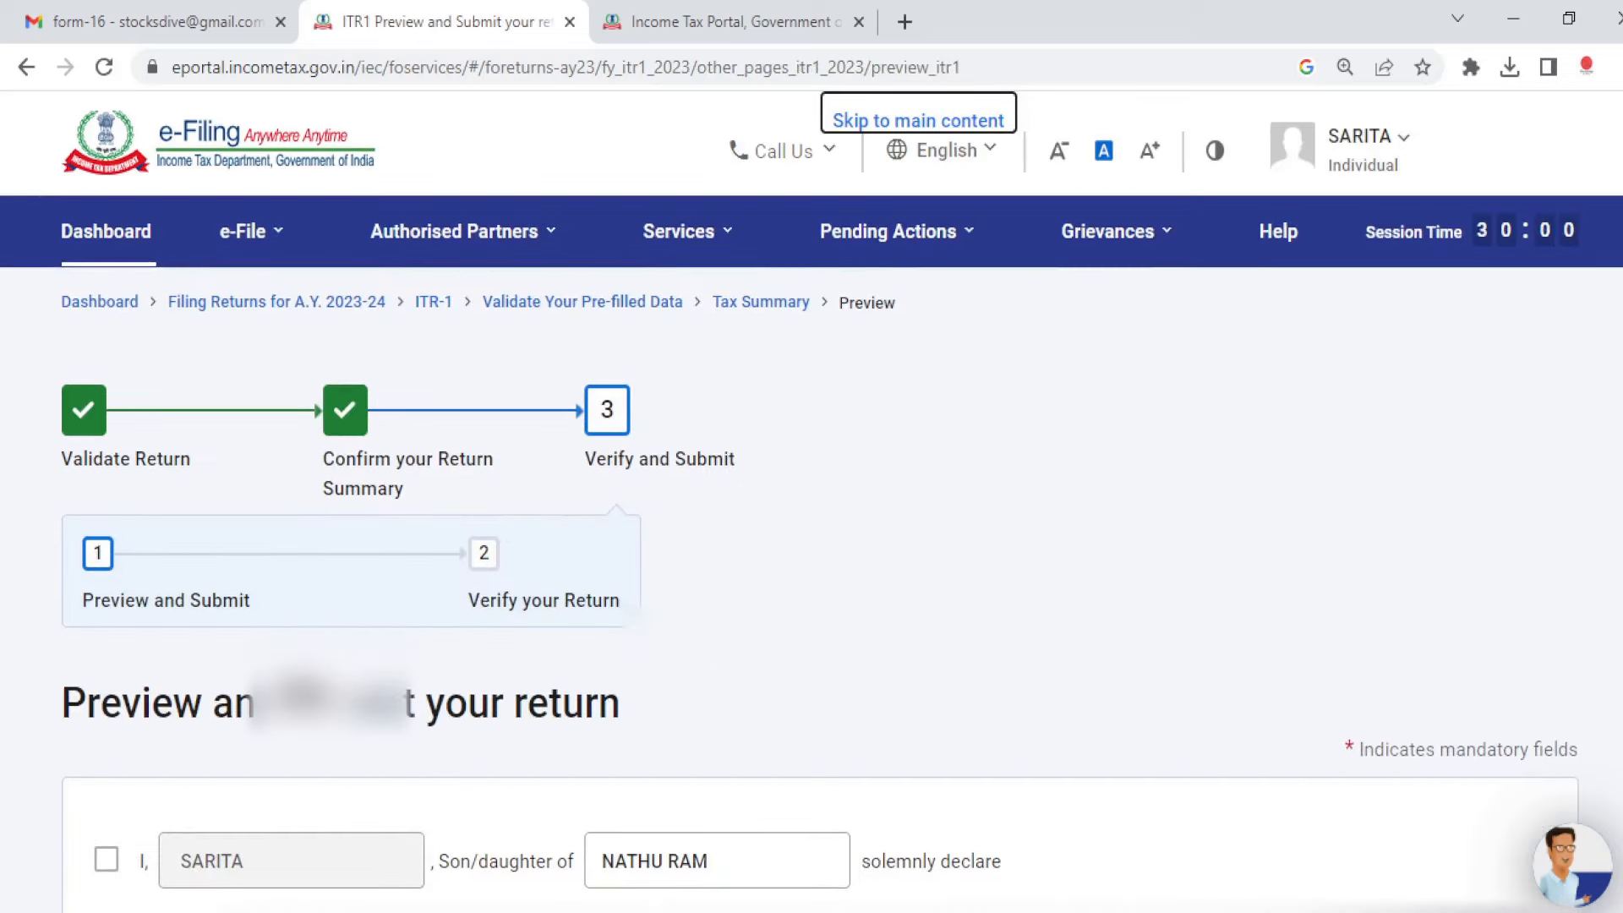
scroll(812, 507, "down", 3)
left_click(105, 599)
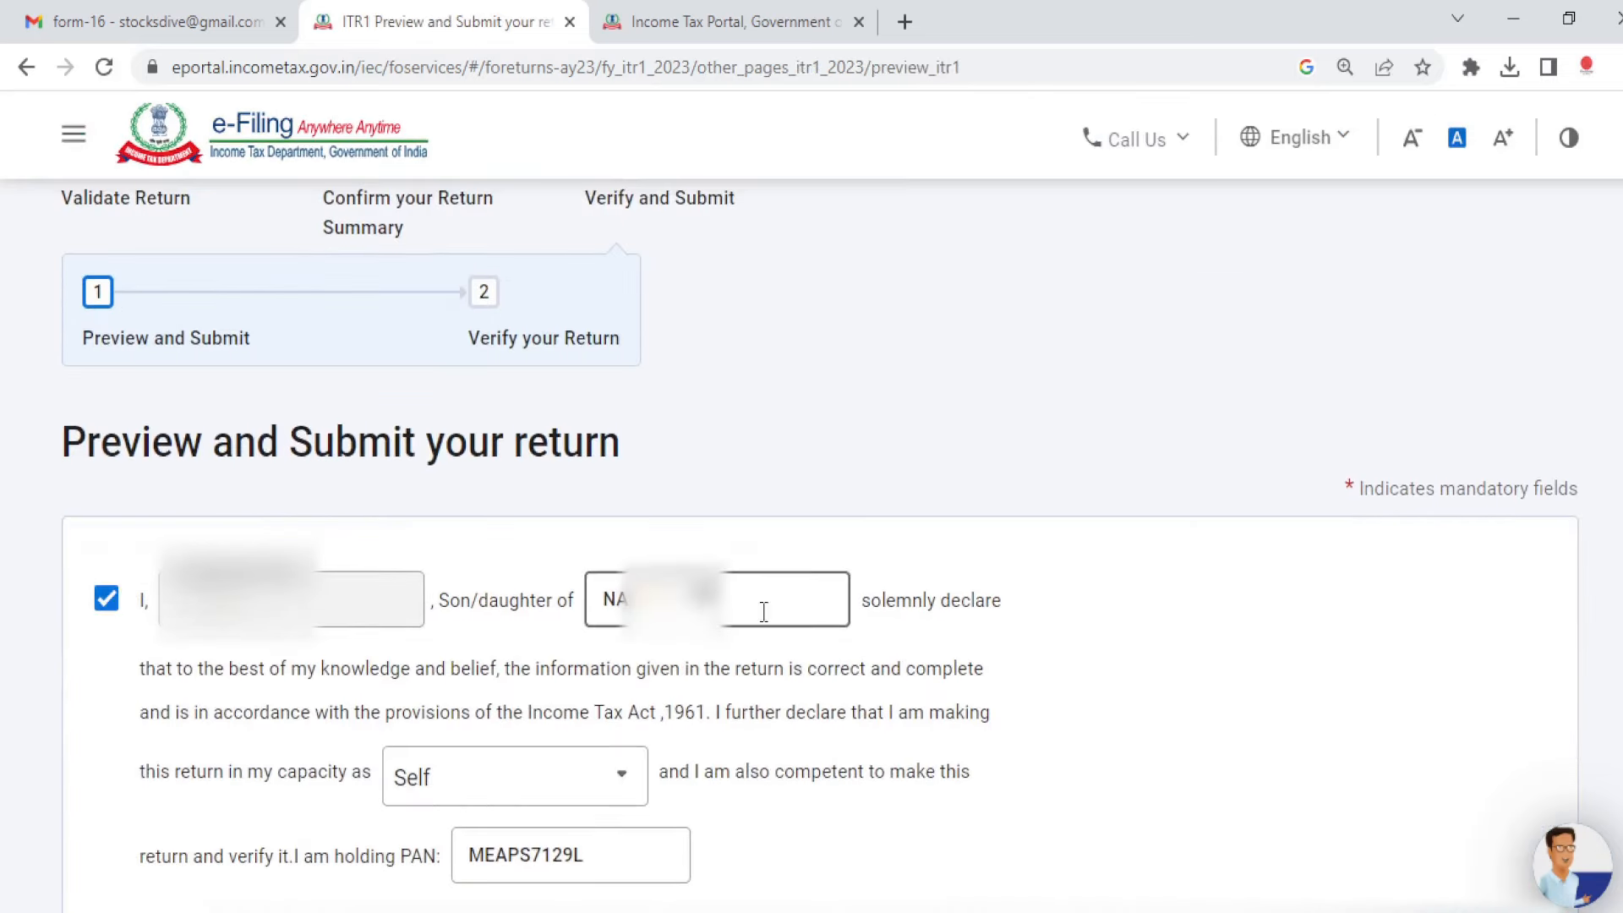
scroll(763, 610, "down", 8)
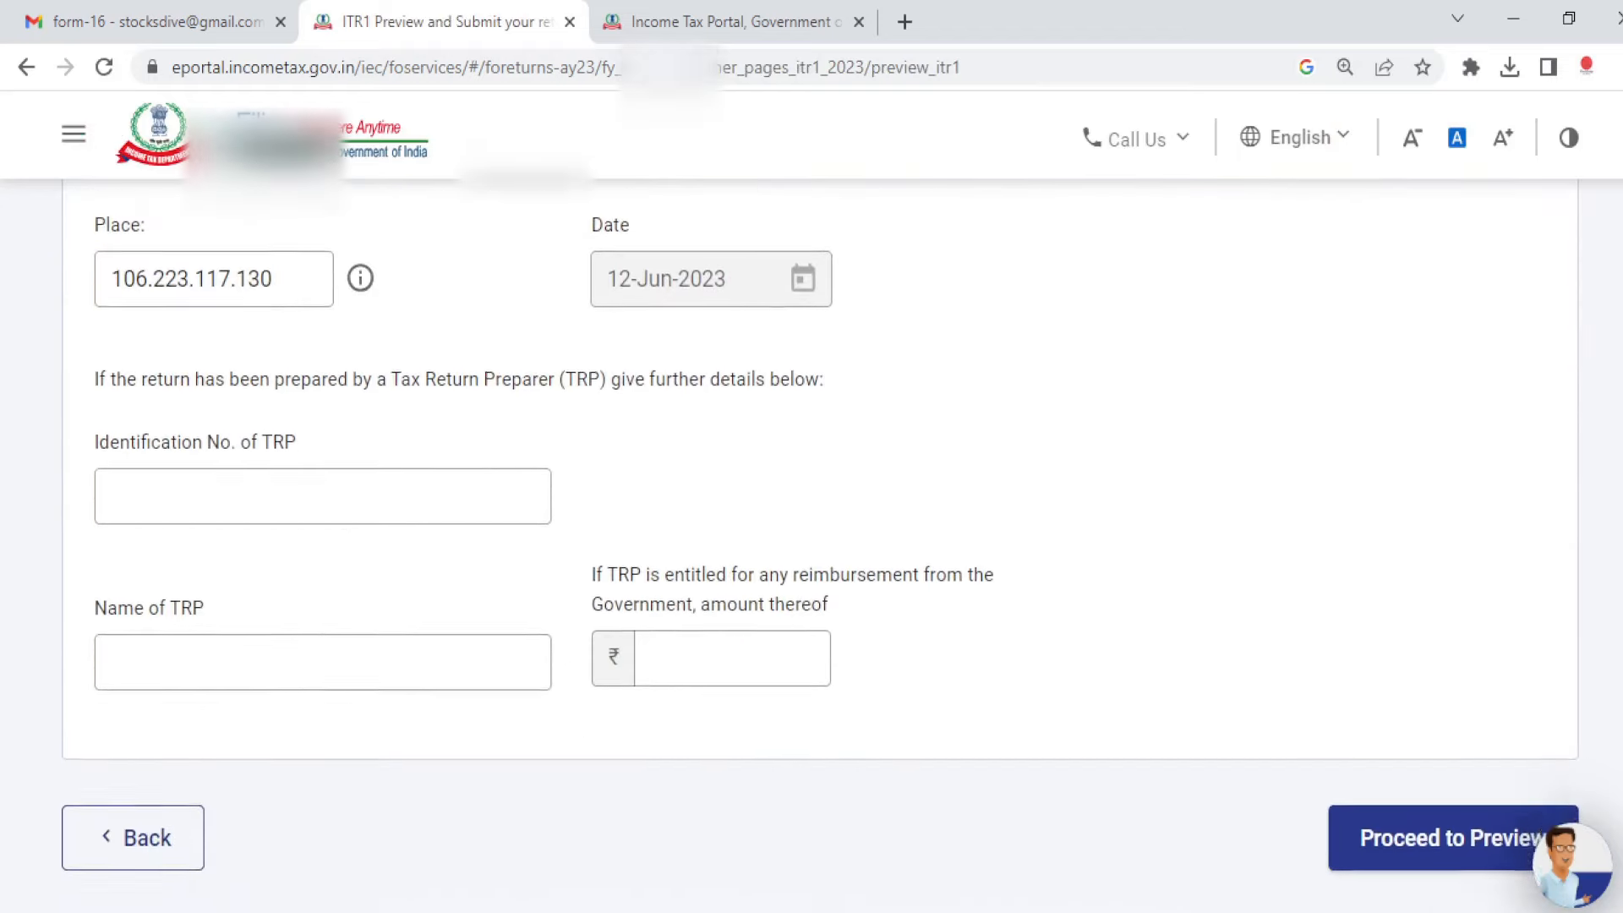
scroll(1496, 659, "down", 2)
left_click(1445, 748)
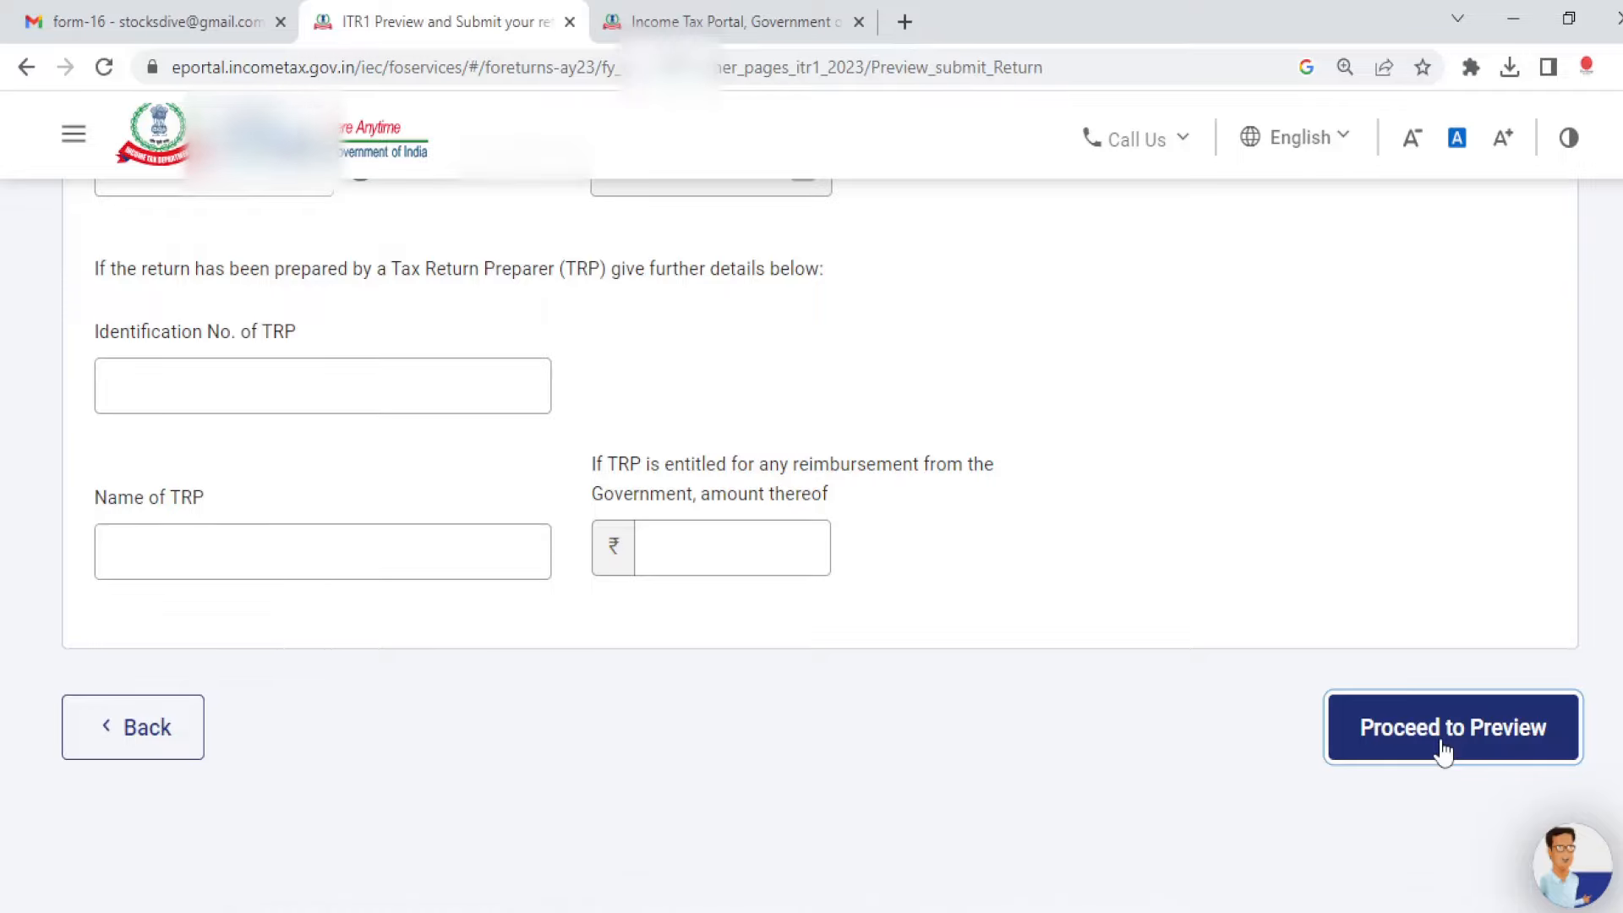
Step: Review the ITR-1 preview down to Verification and send it for validation, which reports 2 errors
scroll(1275, 637, "down", 3)
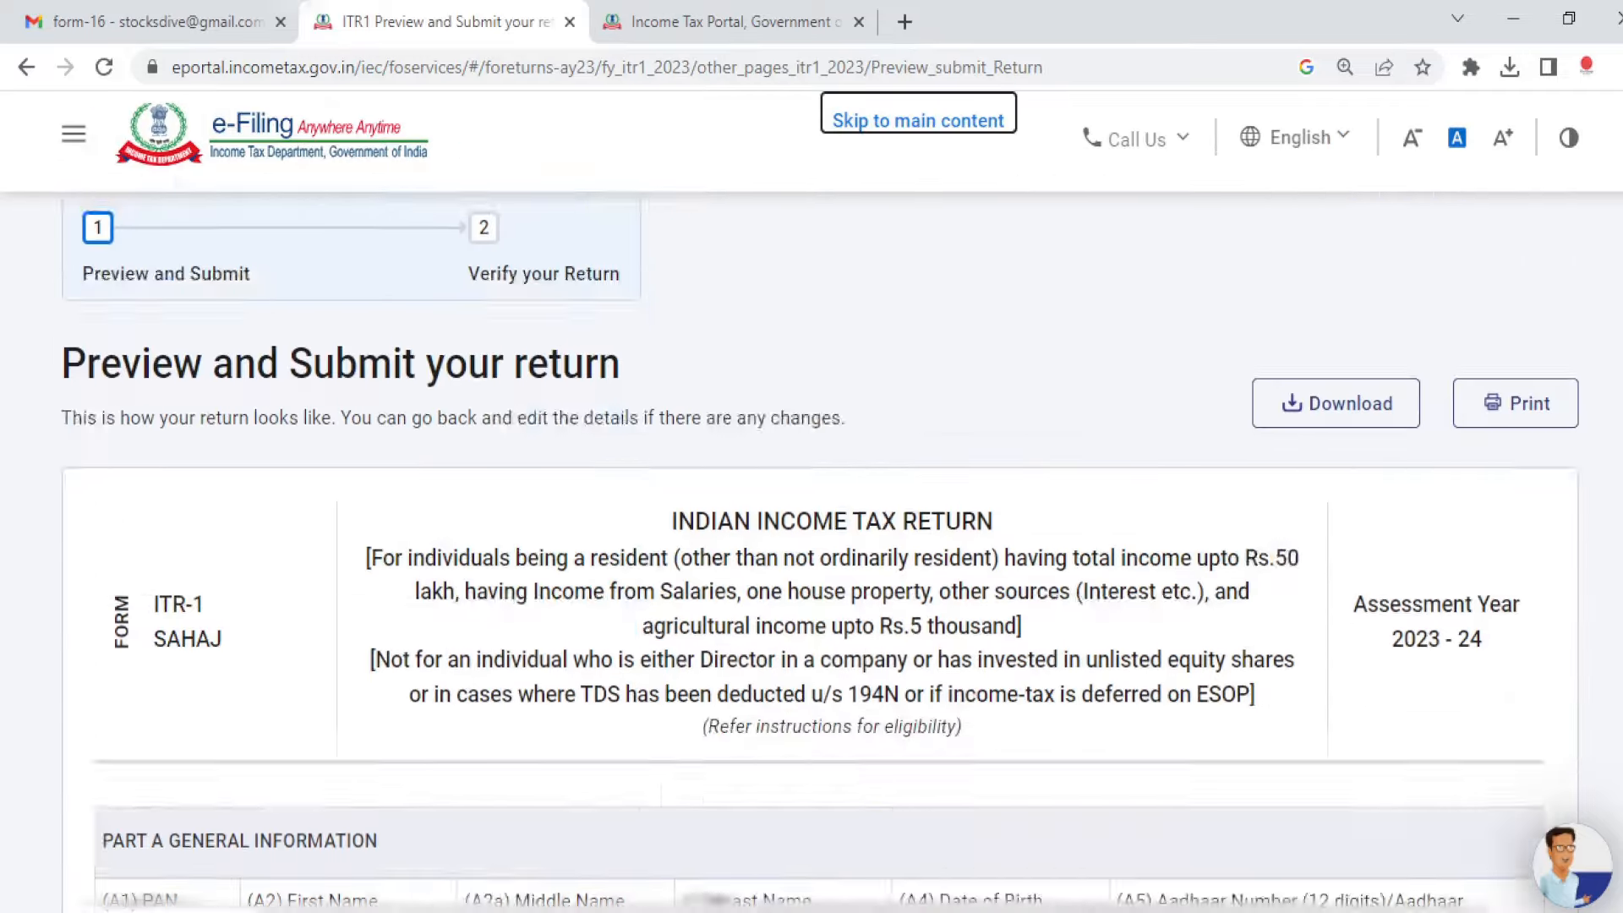
scroll(814, 541, "down", 6)
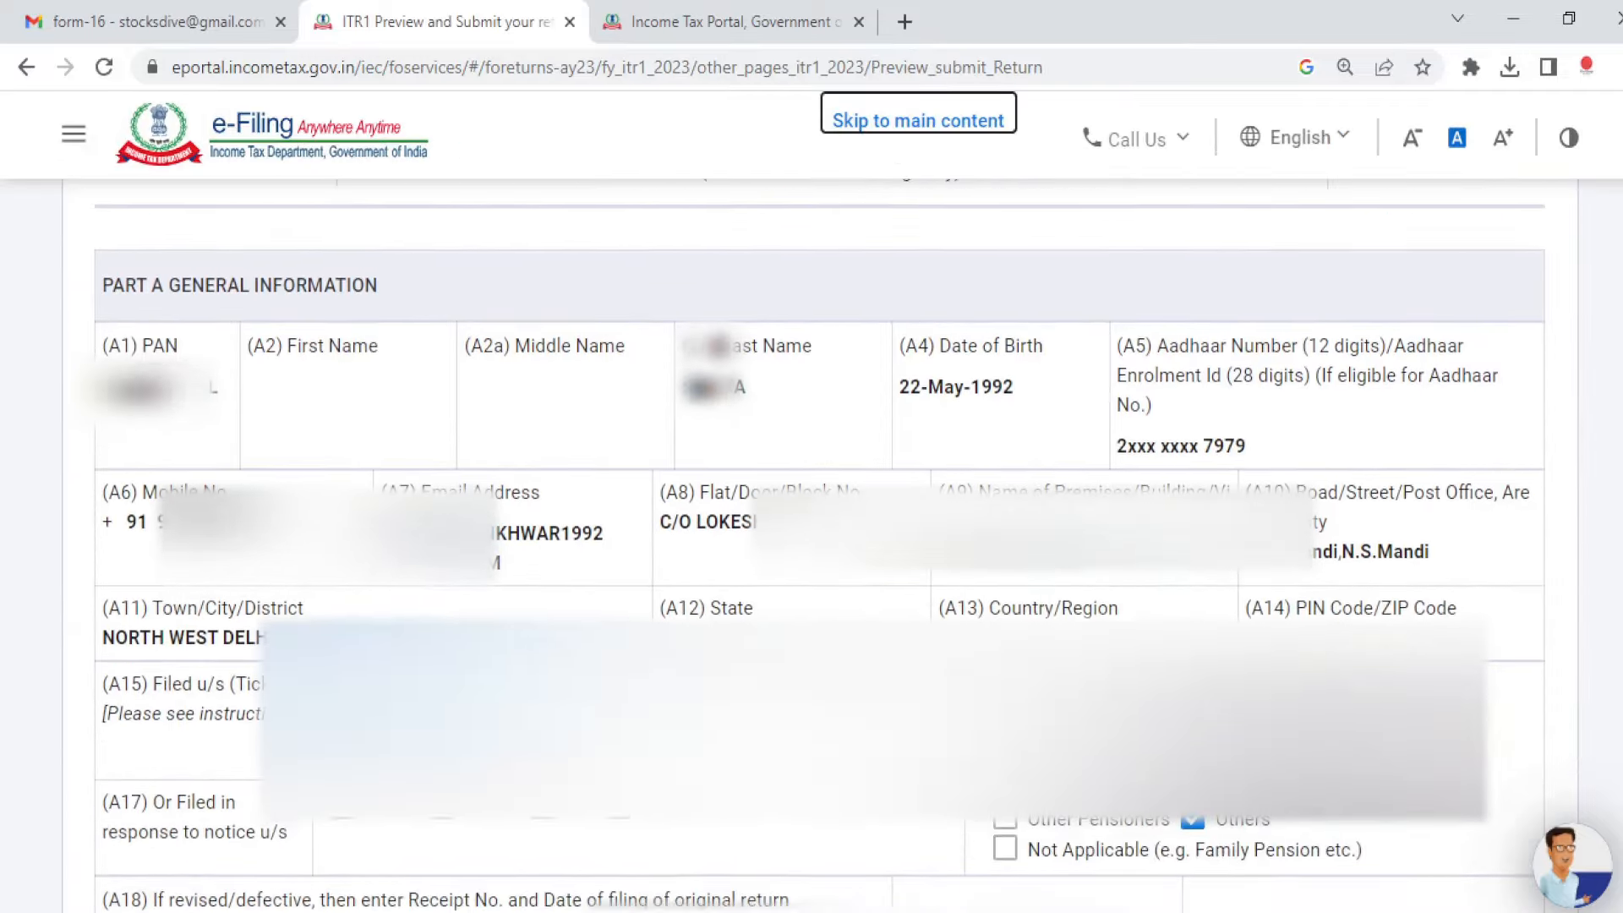
scroll(814, 541, "down", 8)
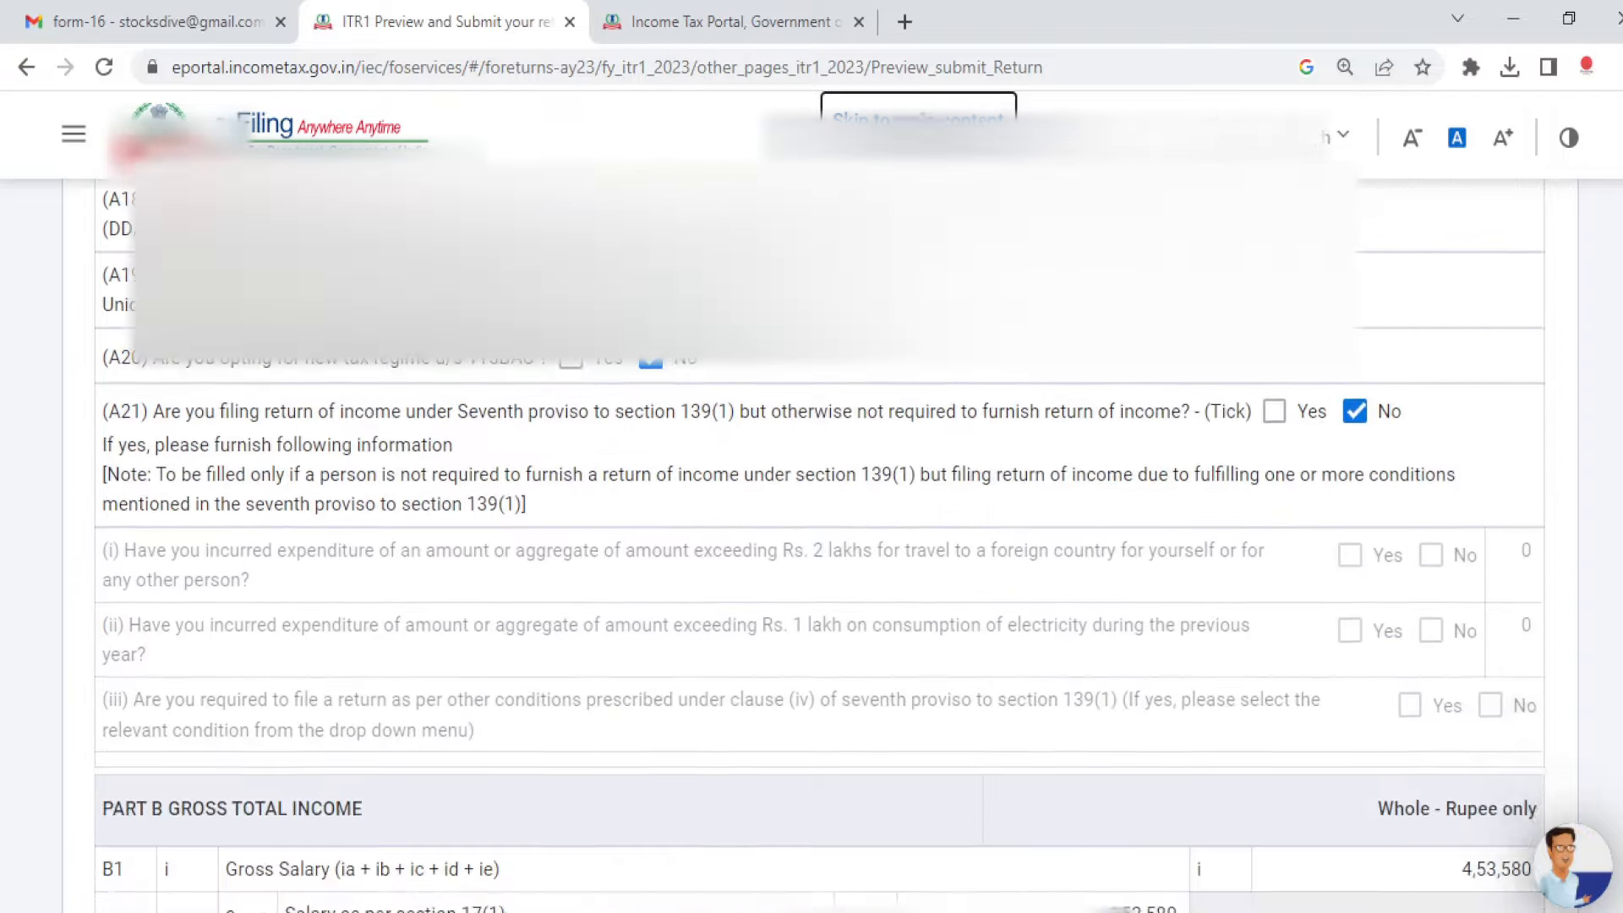
scroll(814, 540, "up", 5)
scroll(814, 541, "down", 12)
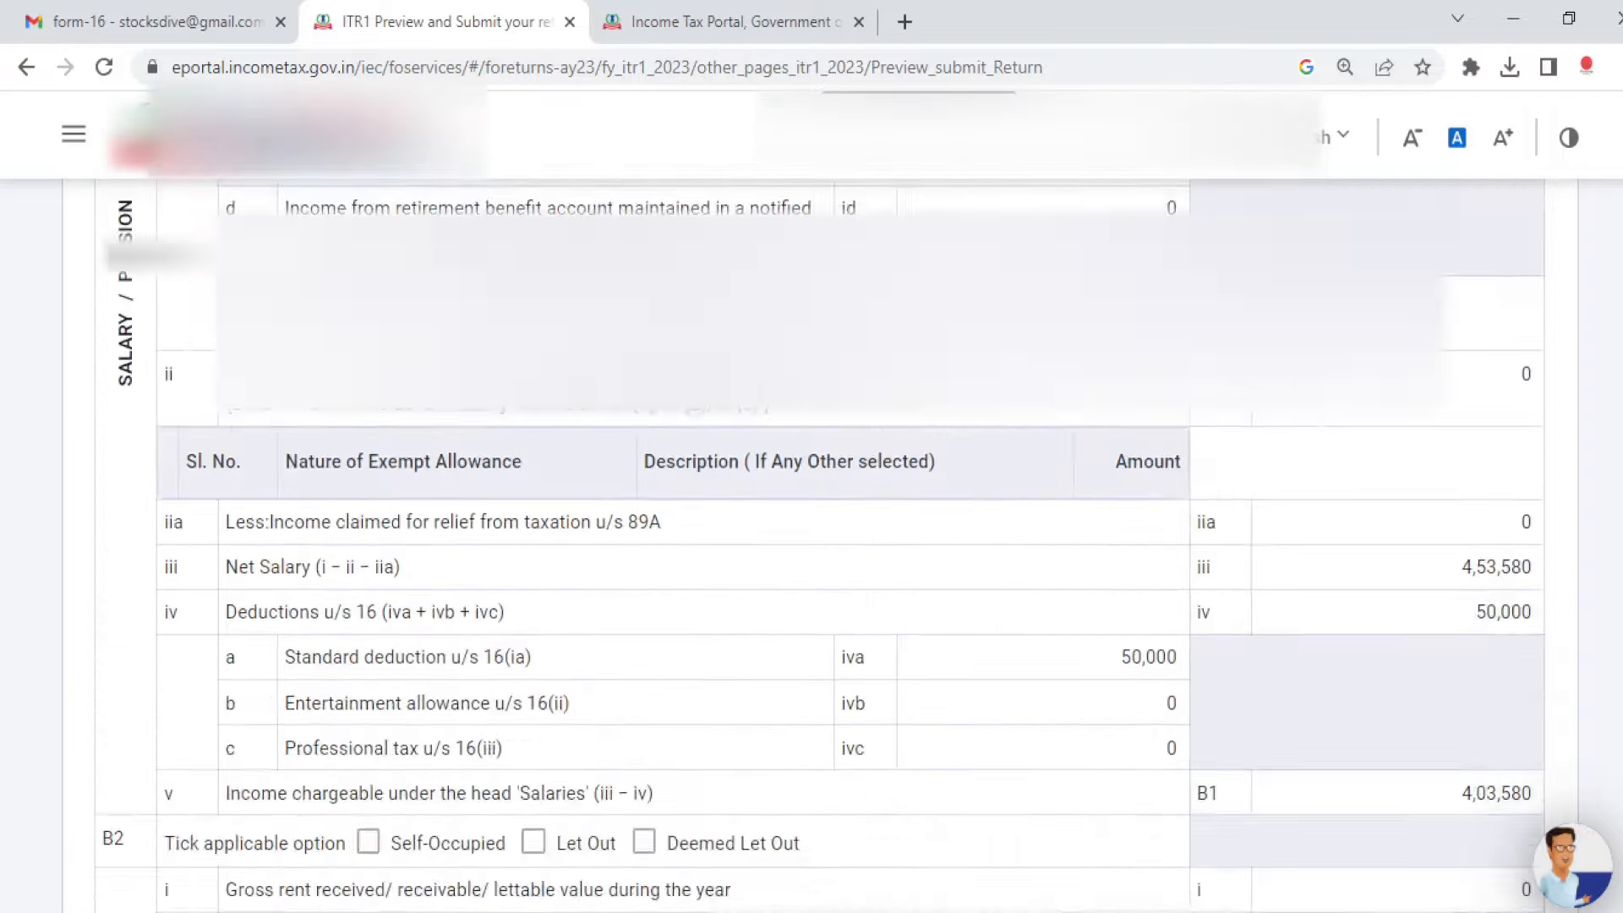
scroll(814, 541, "down", 20)
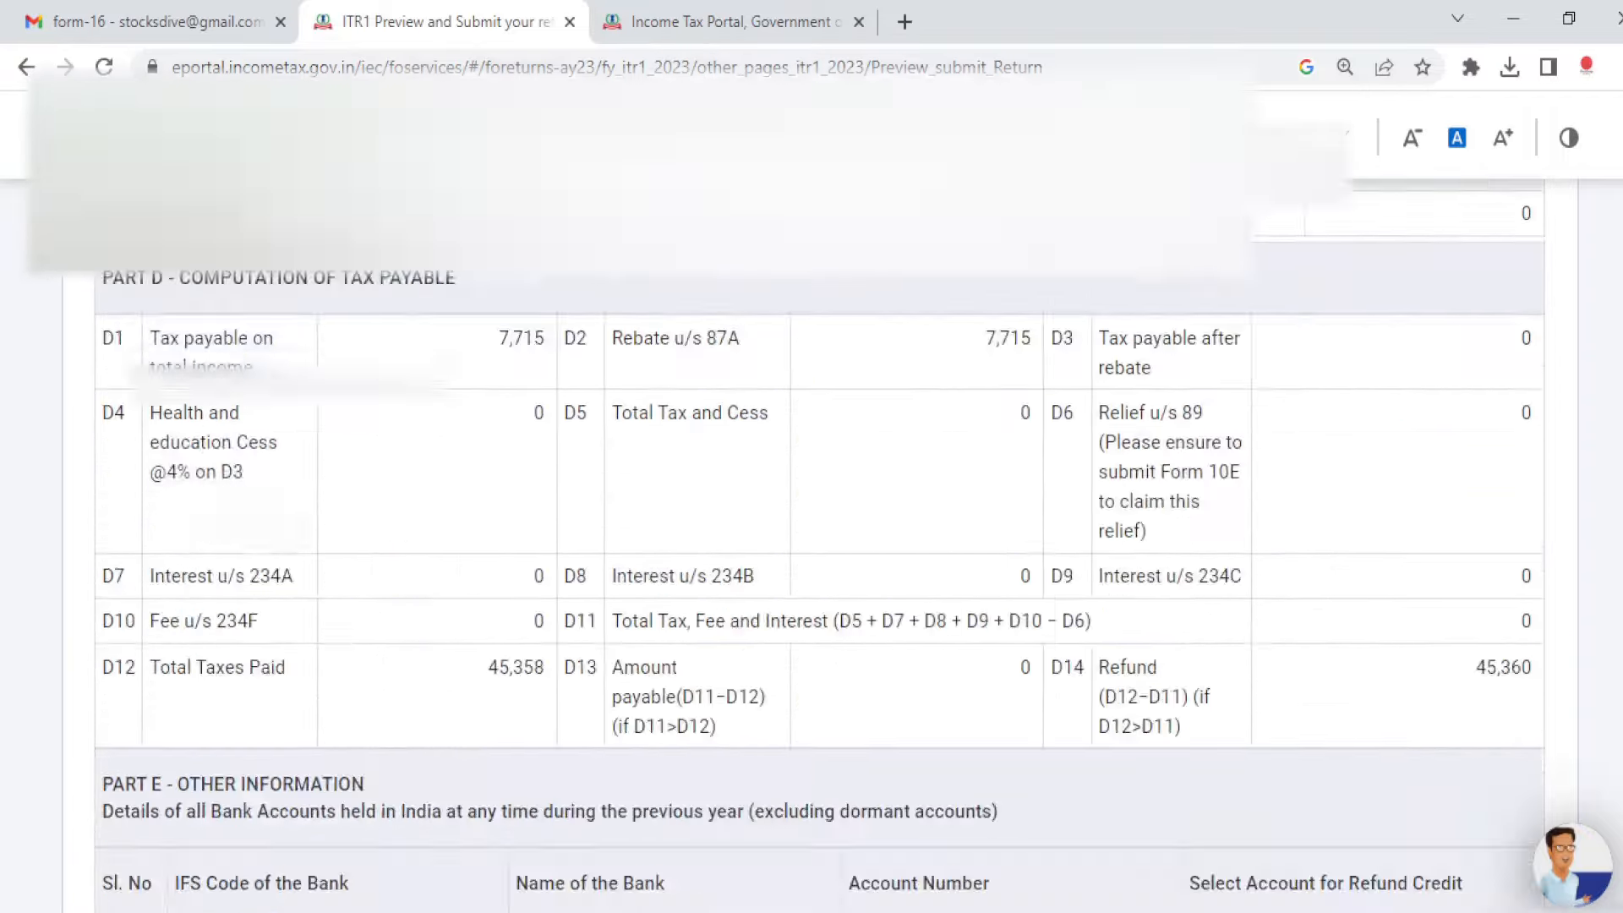
scroll(814, 541, "down", 20)
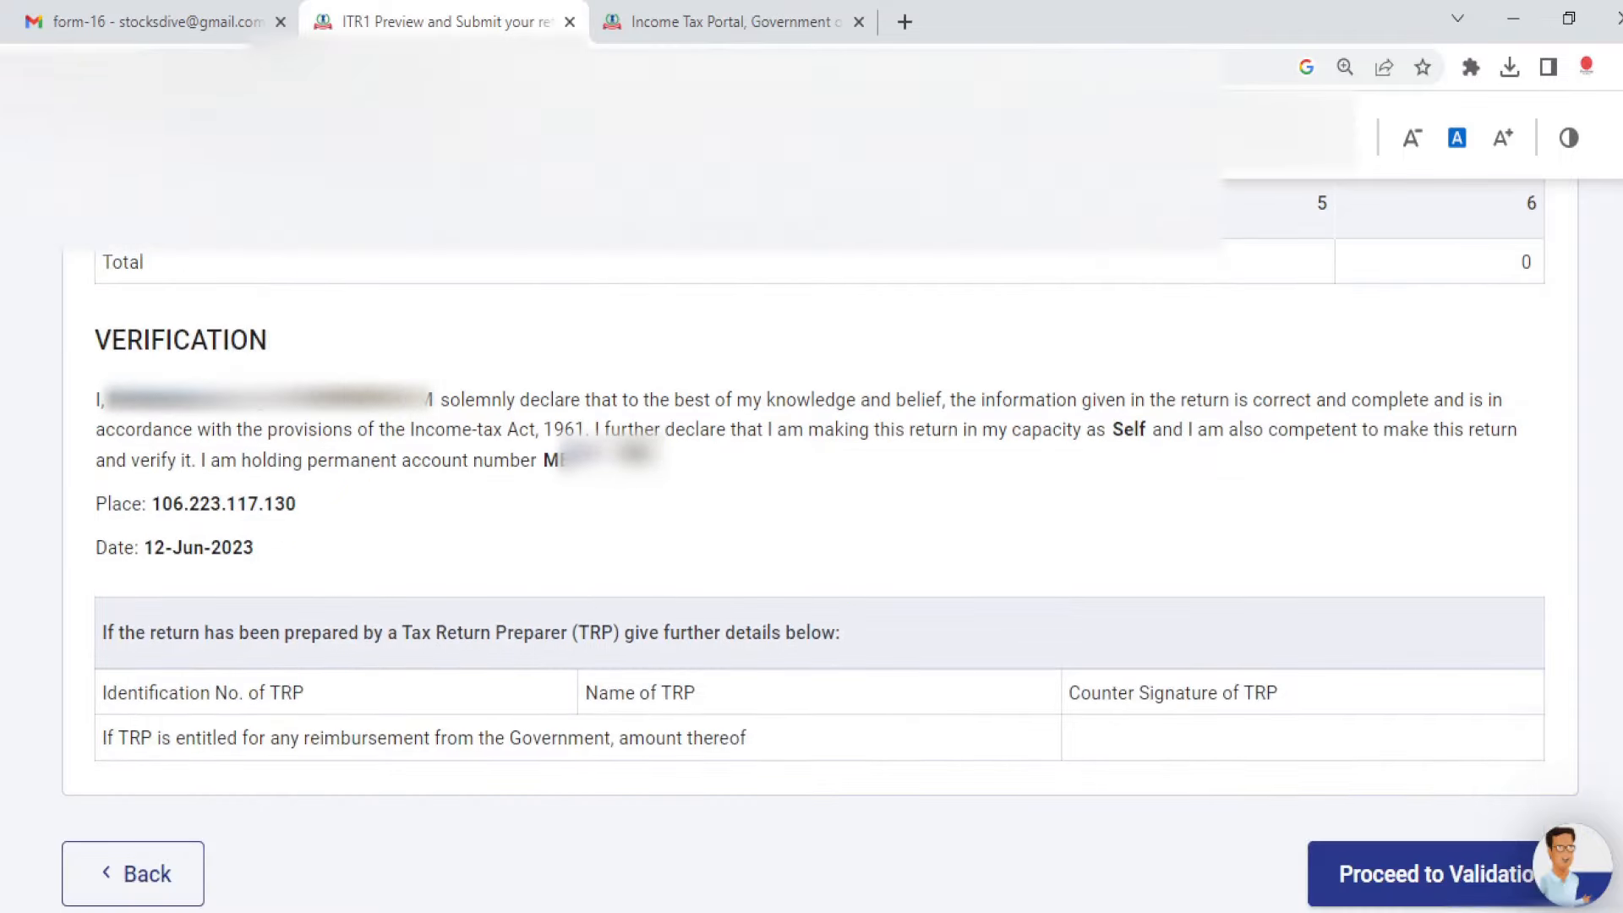
left_click(1466, 885)
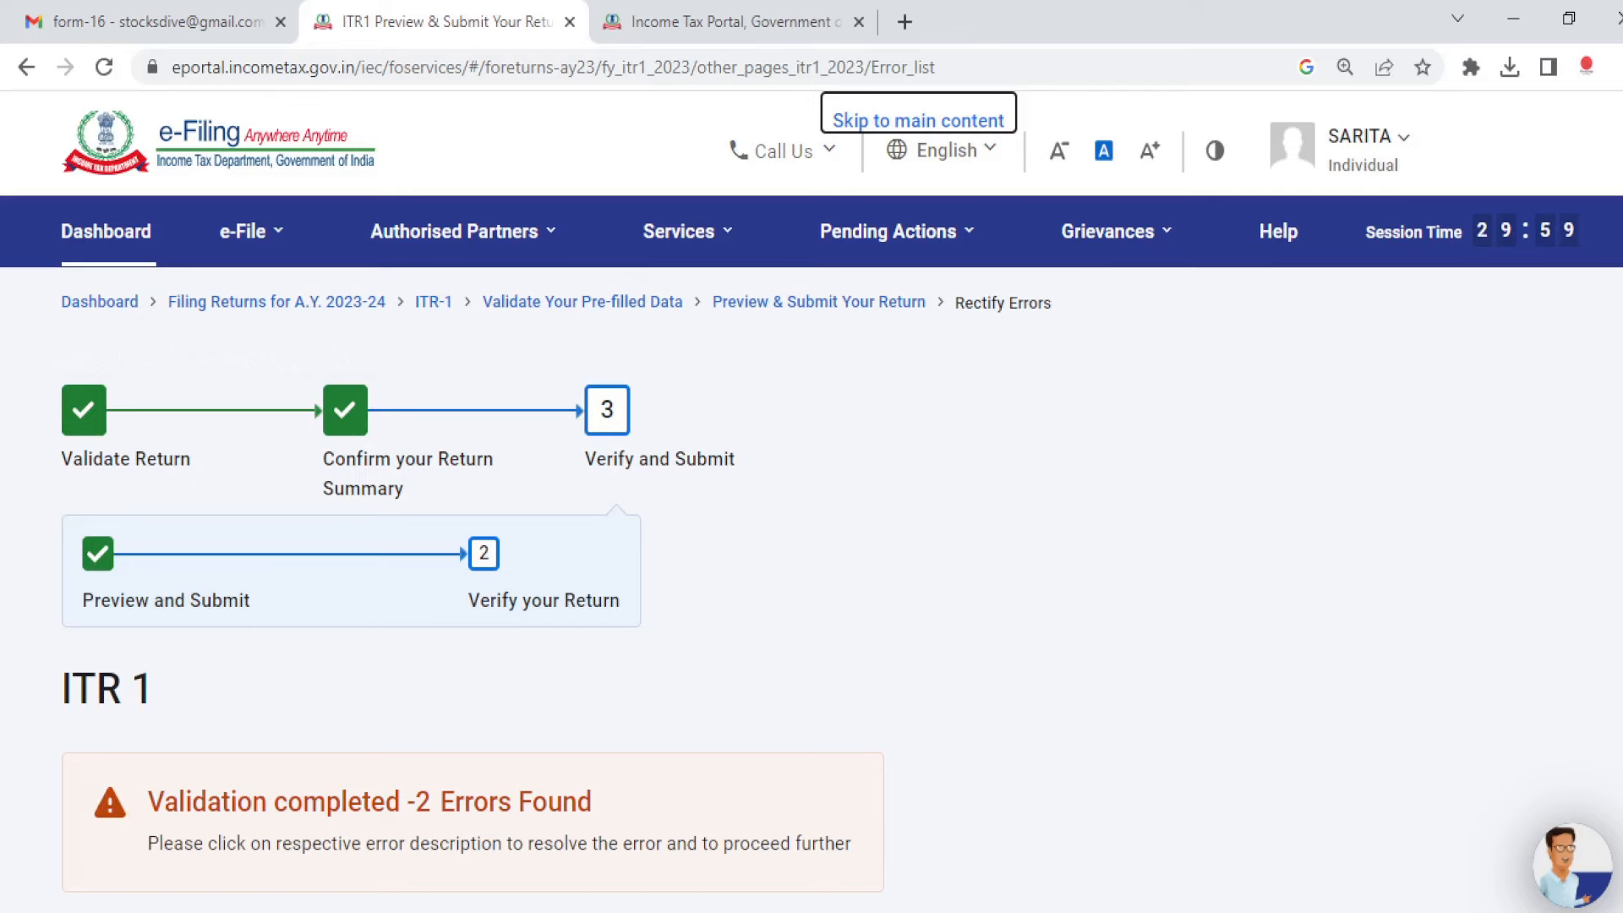
Step: Open the first dropdown error and answer No to the self/family senior-citizen question in 80D
scroll(1363, 583, "down", 5)
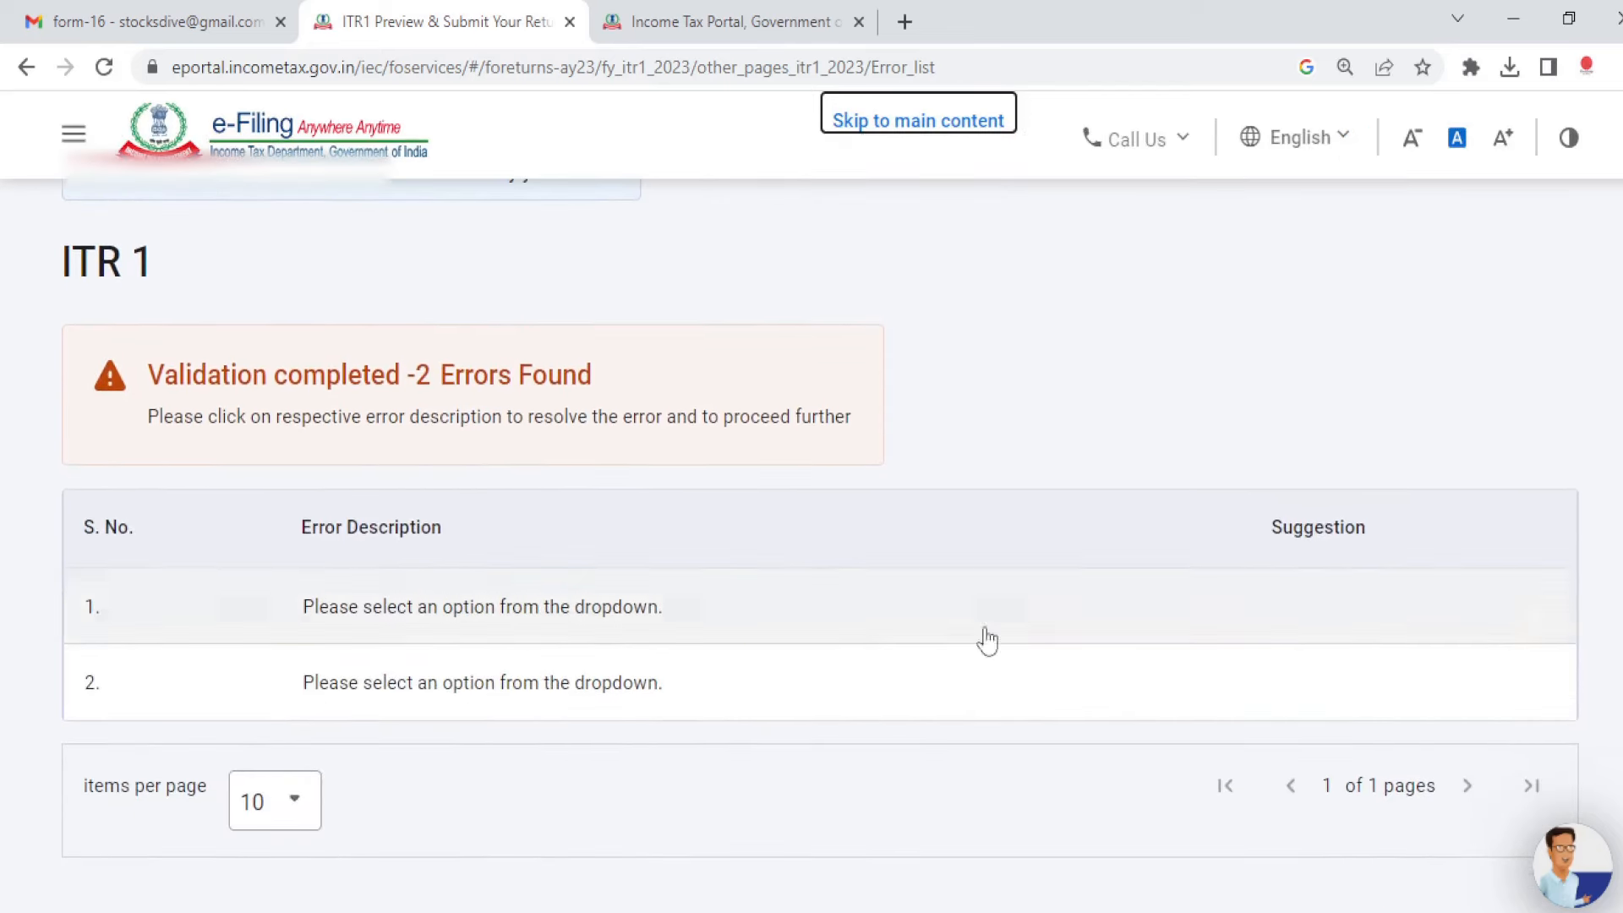
left_click(471, 610)
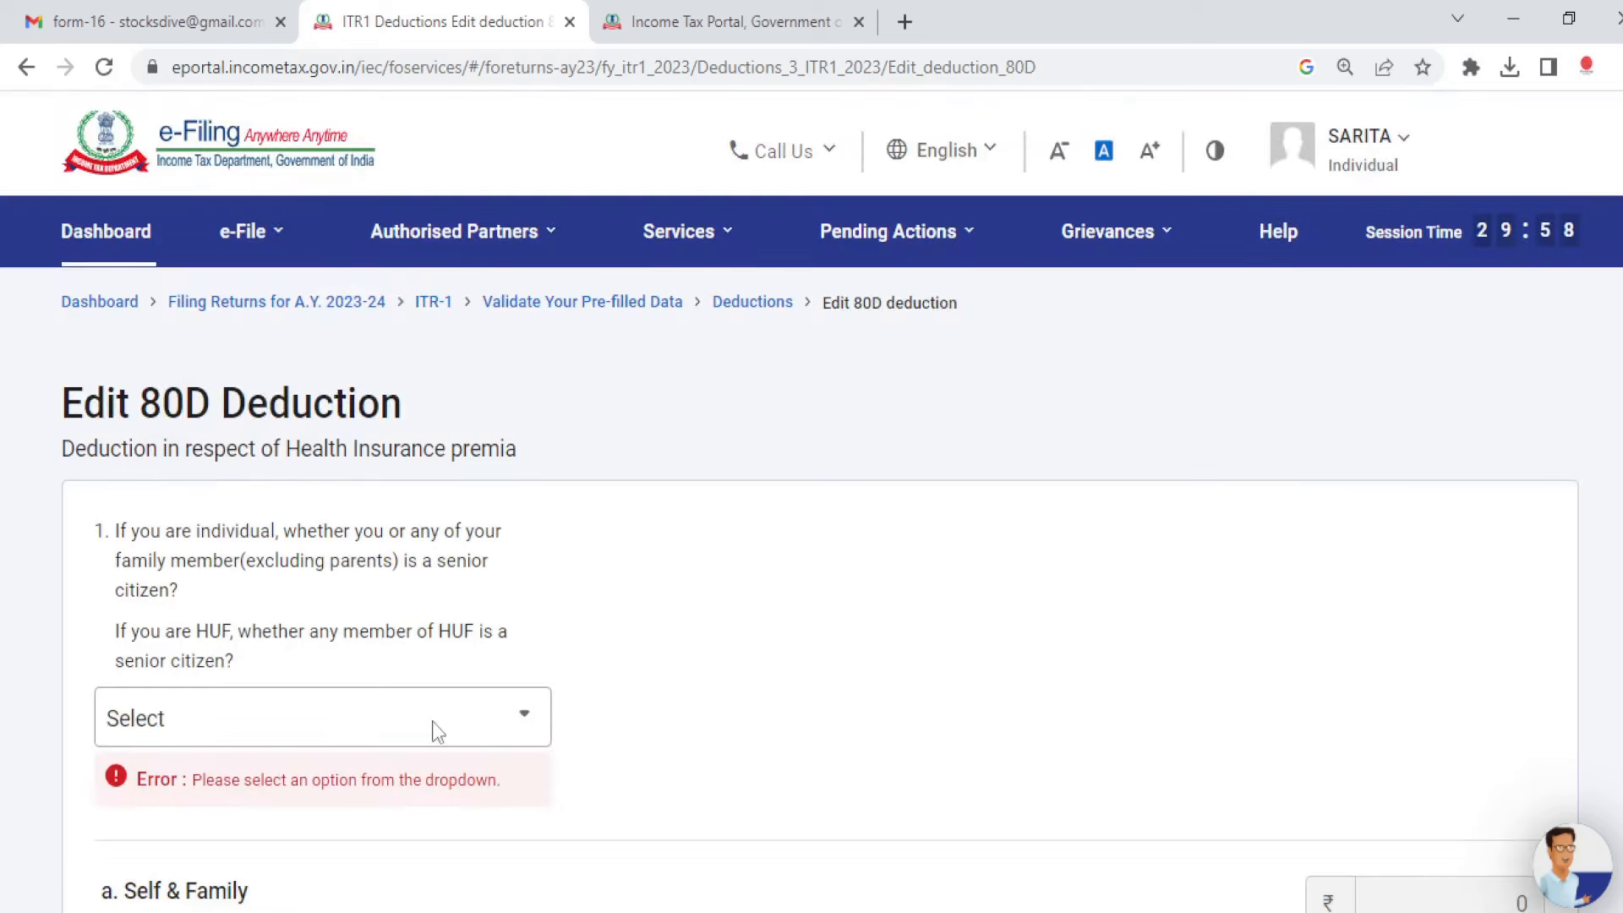
left_click(427, 734)
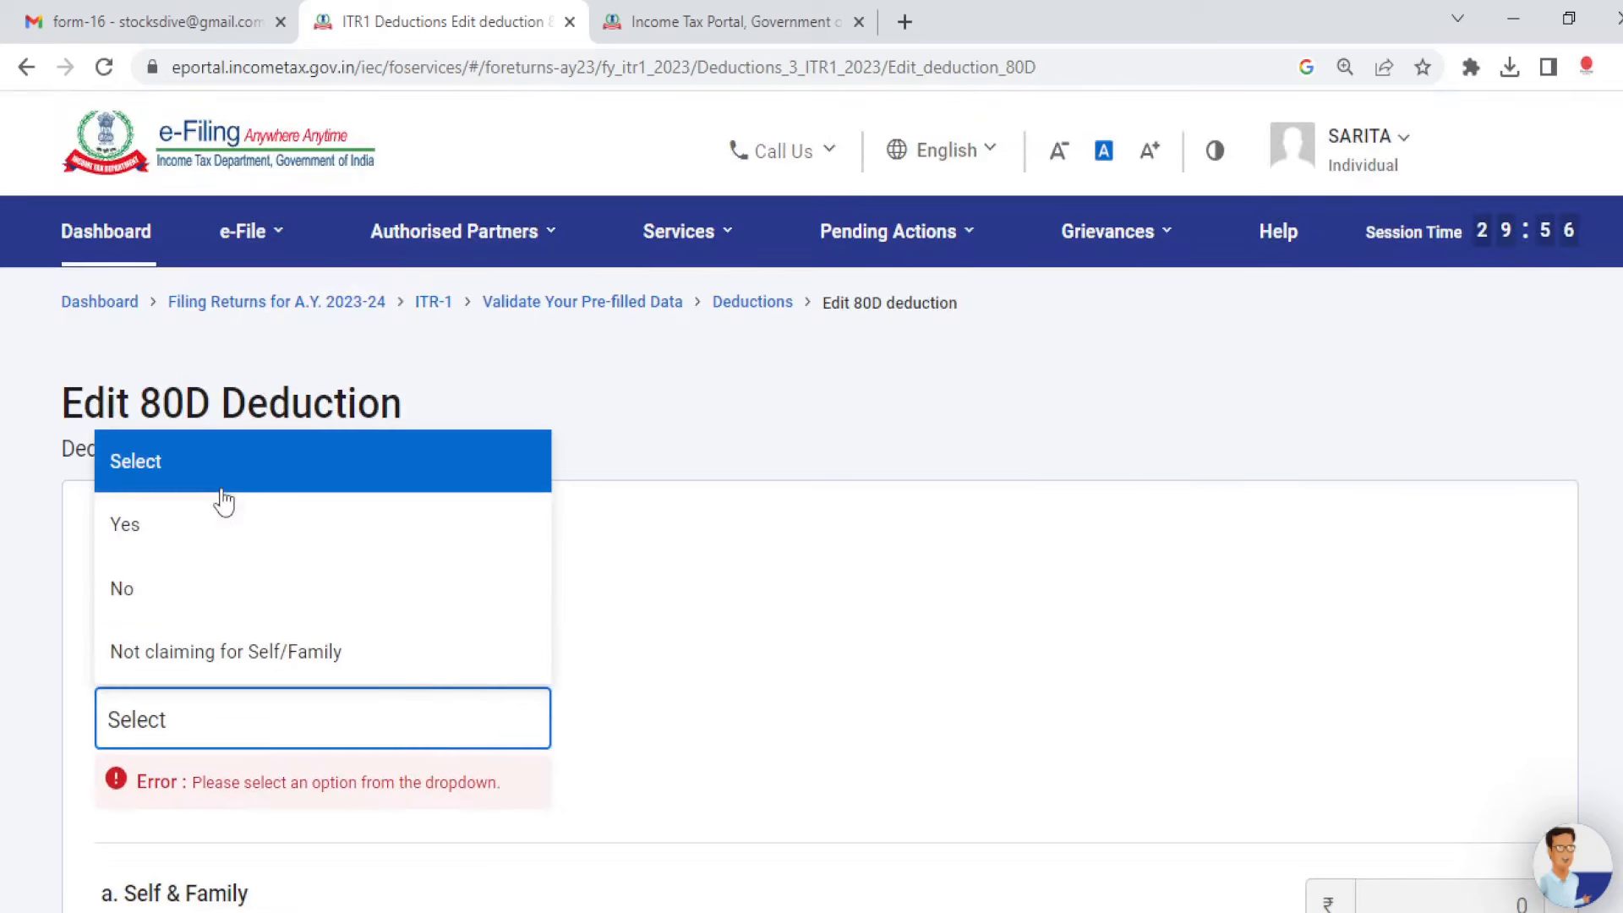
left_click(752, 651)
scroll(735, 663, "down", 1)
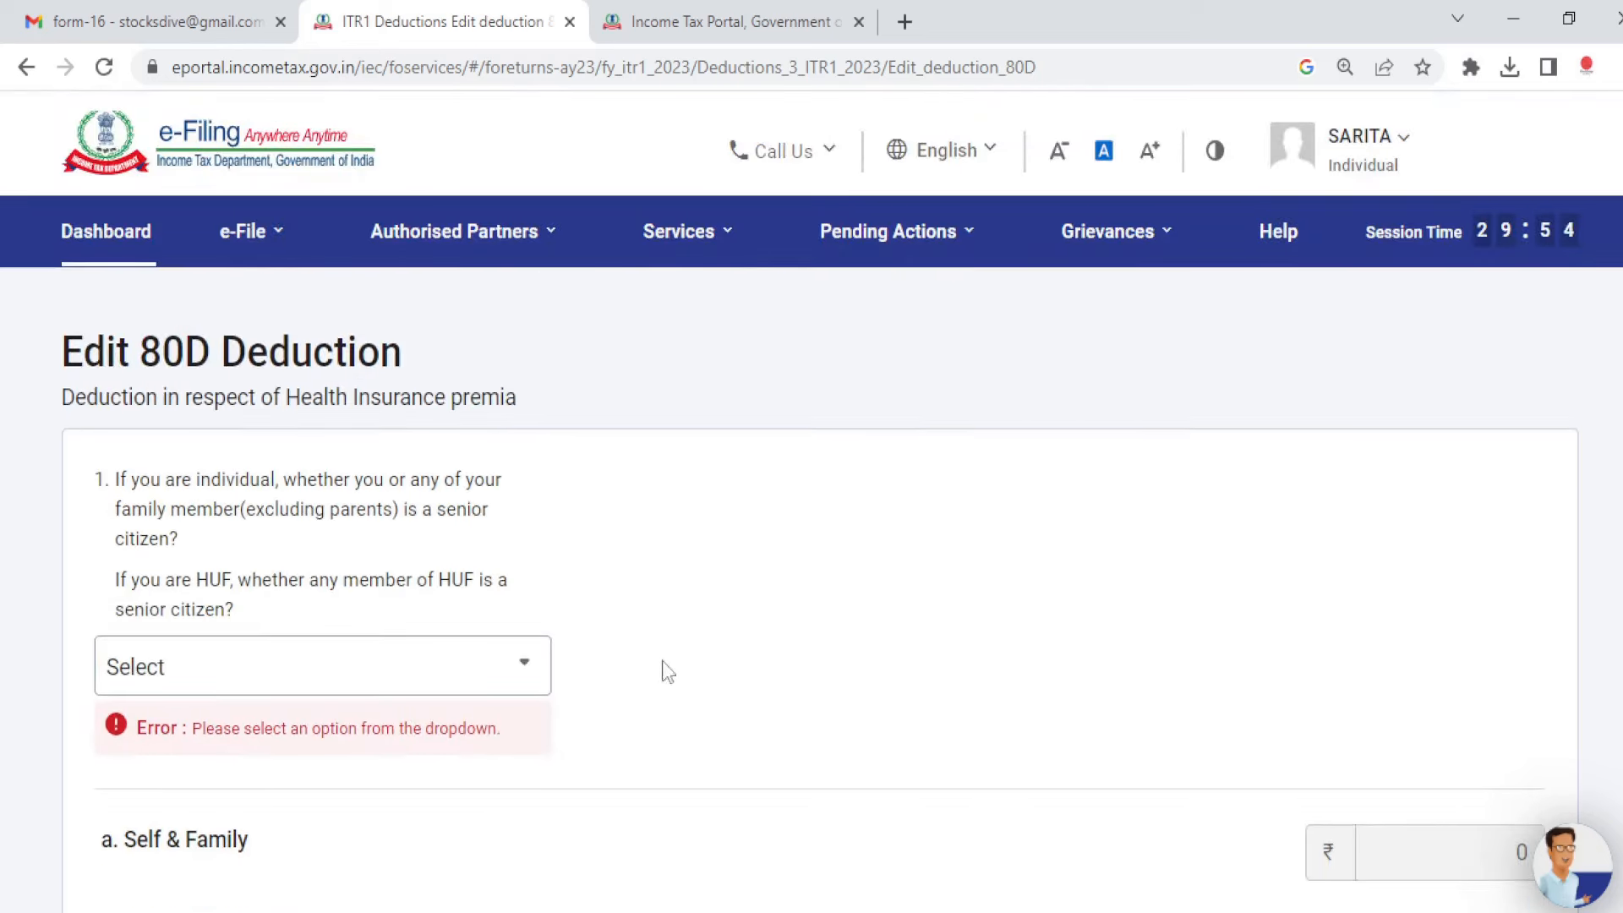
left_click(429, 673)
left_click(215, 541)
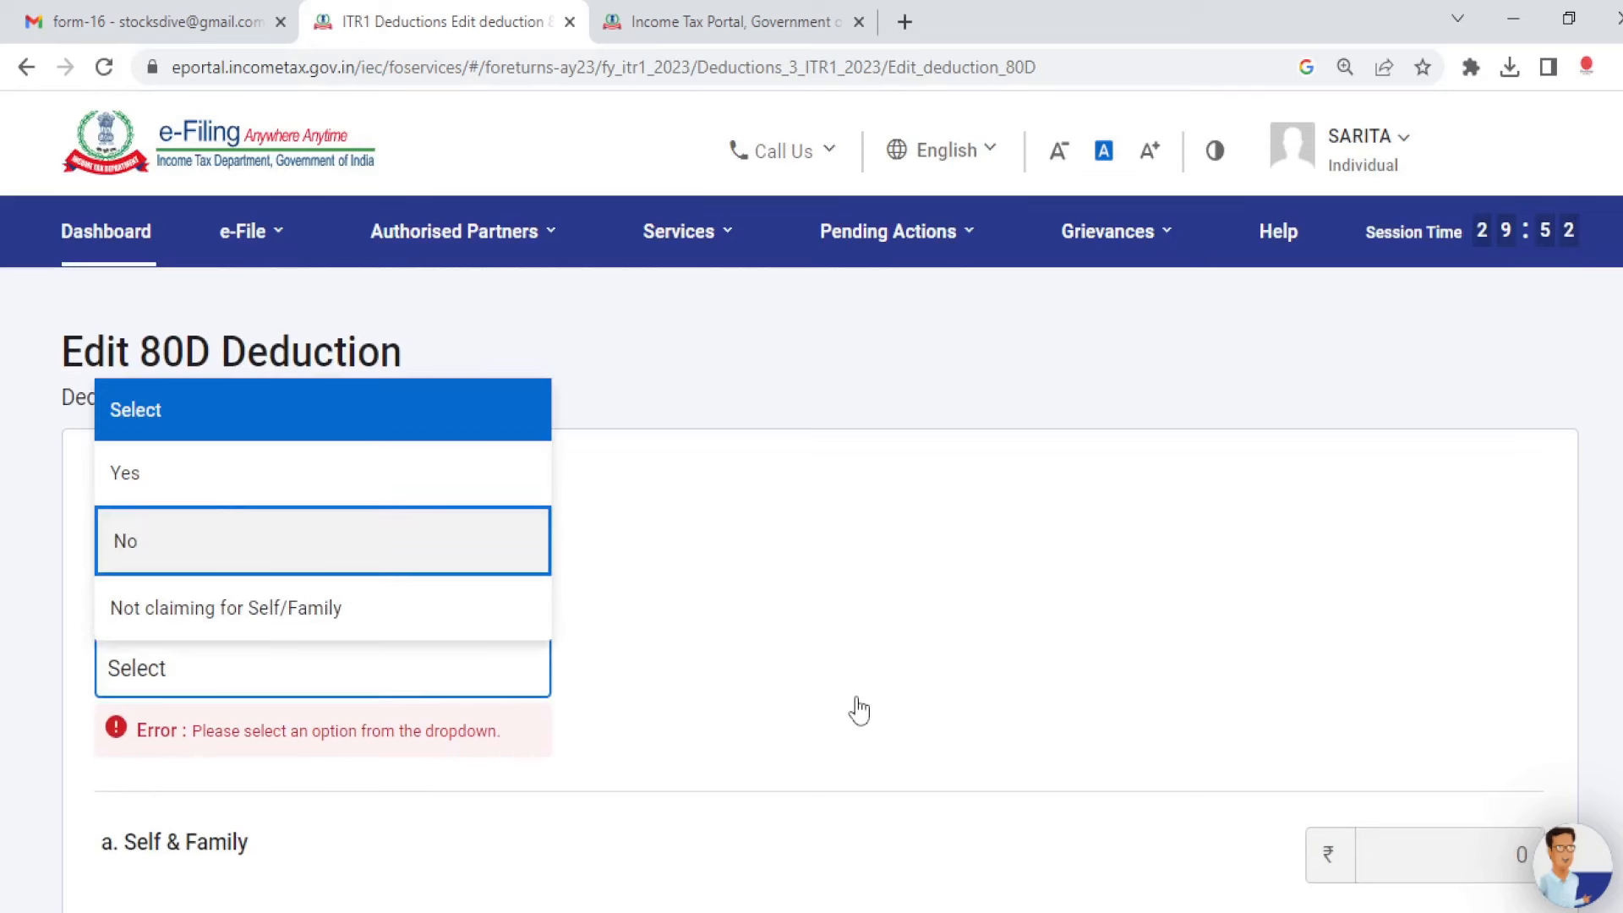
left_click(845, 666)
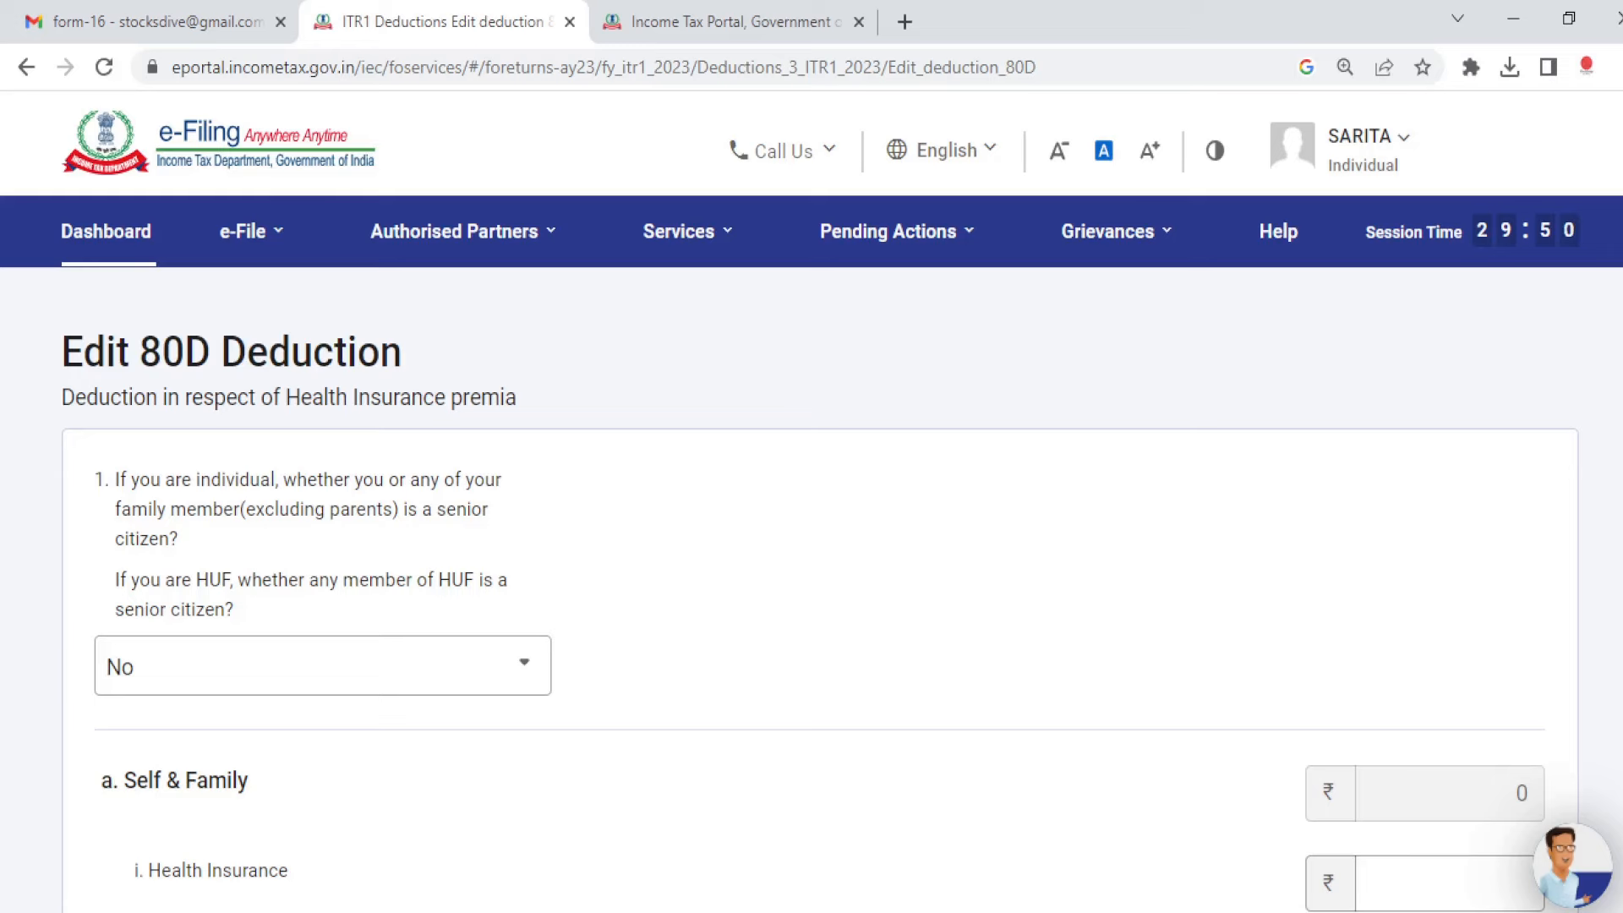
scroll(846, 665, "down", 15)
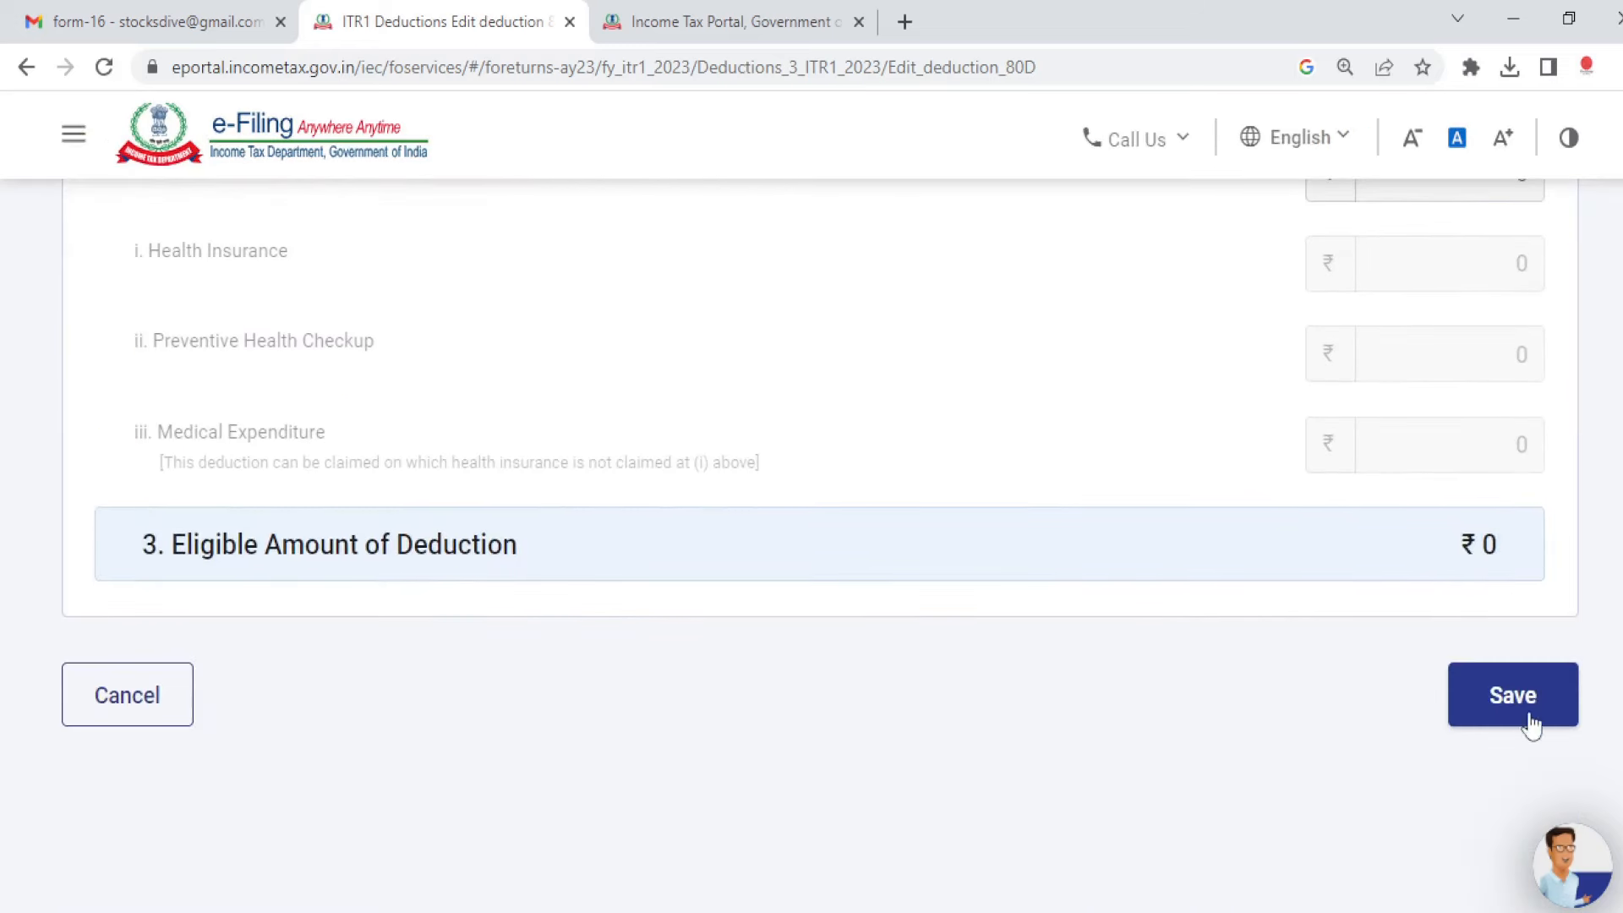
left_click(1531, 724)
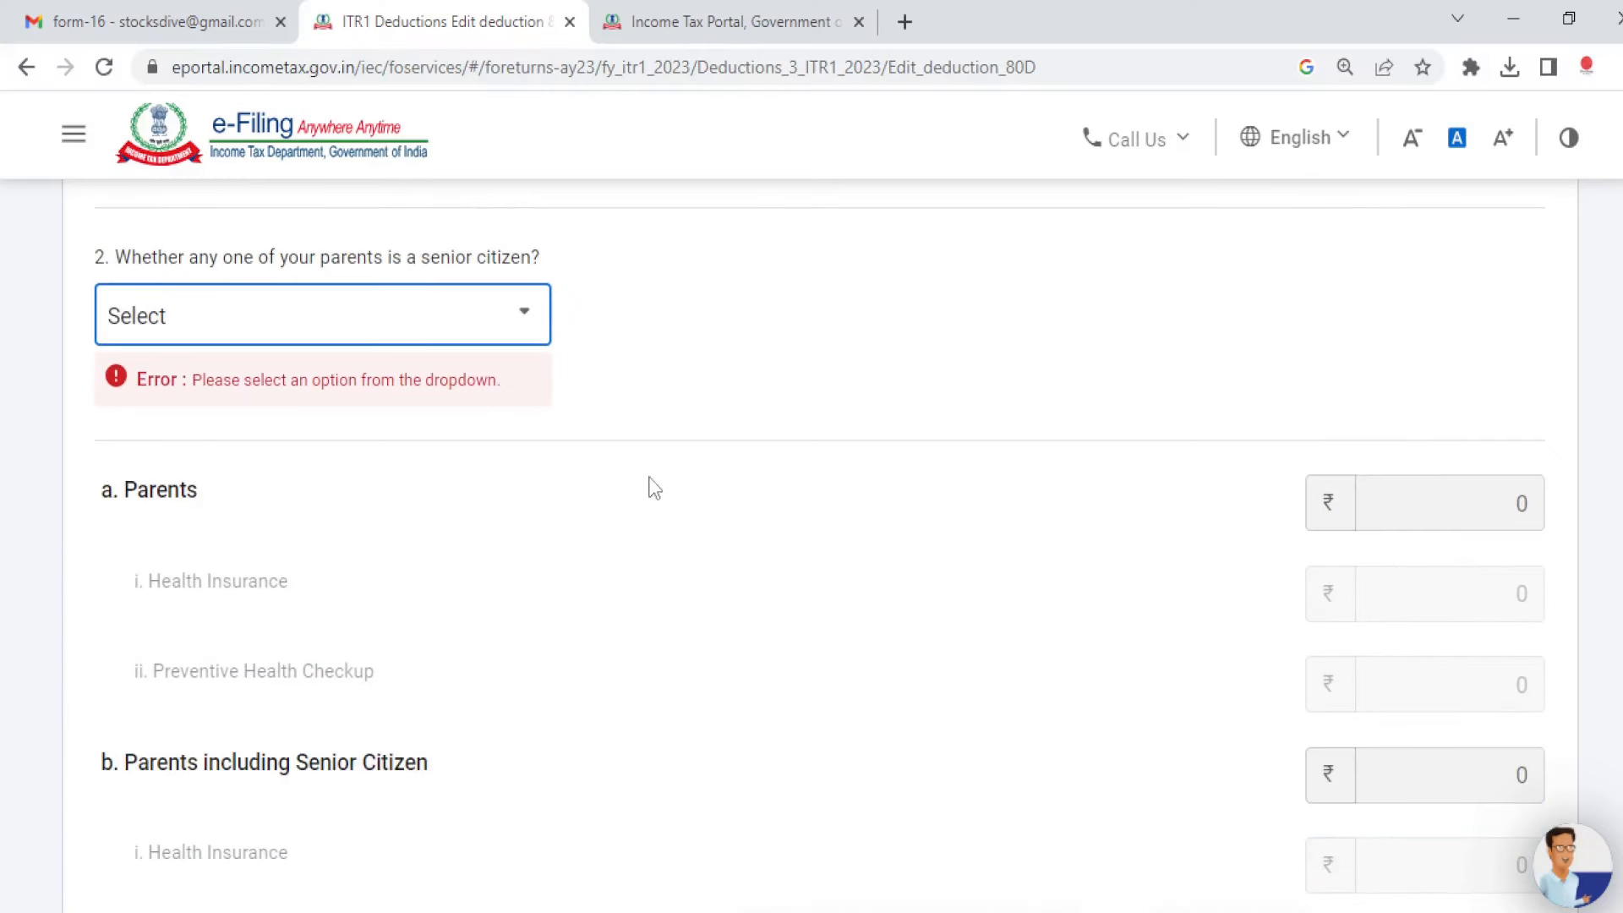
Step: Answer No to the parents senior-citizen question and save the 80D deduction
left_click(446, 325)
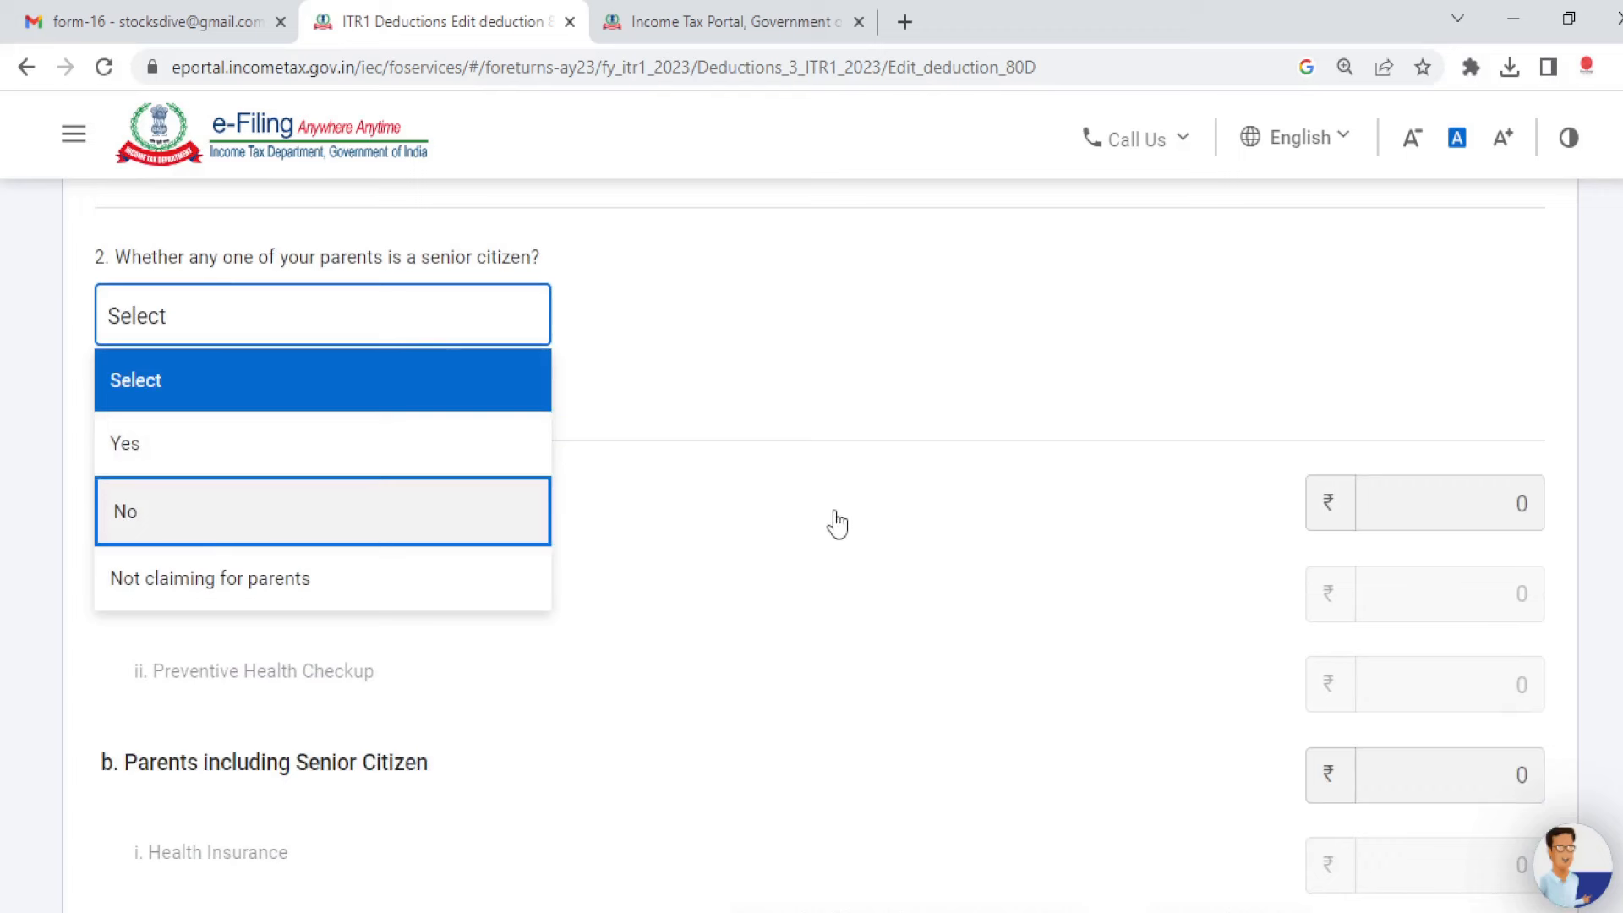
key("Return")
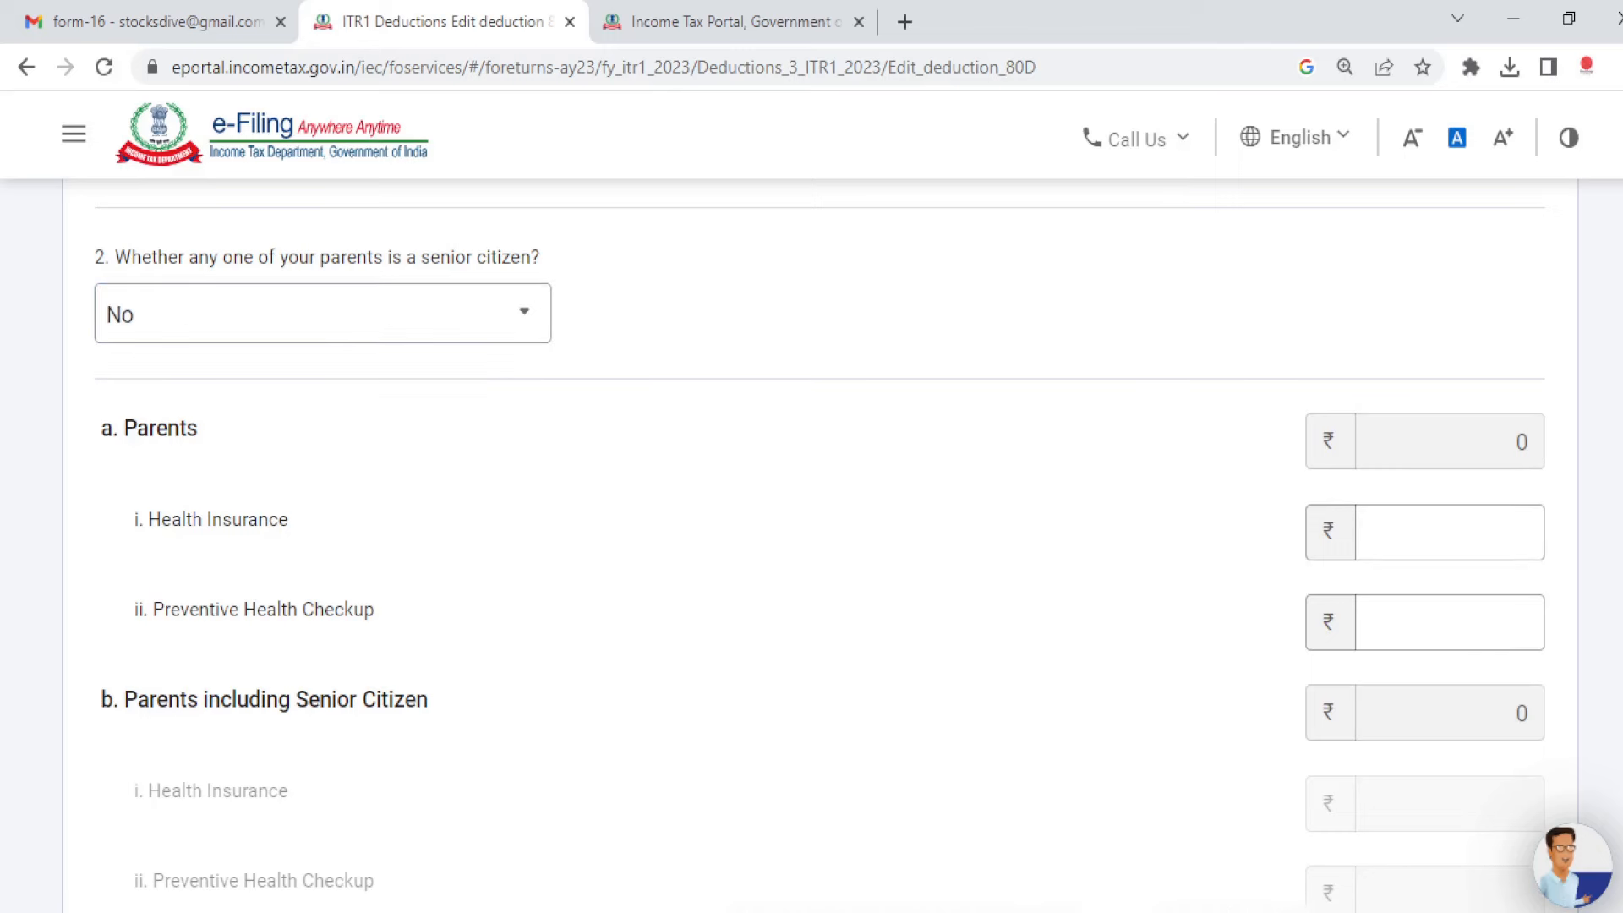
scroll(813, 521, "down", 8)
left_click(1473, 565)
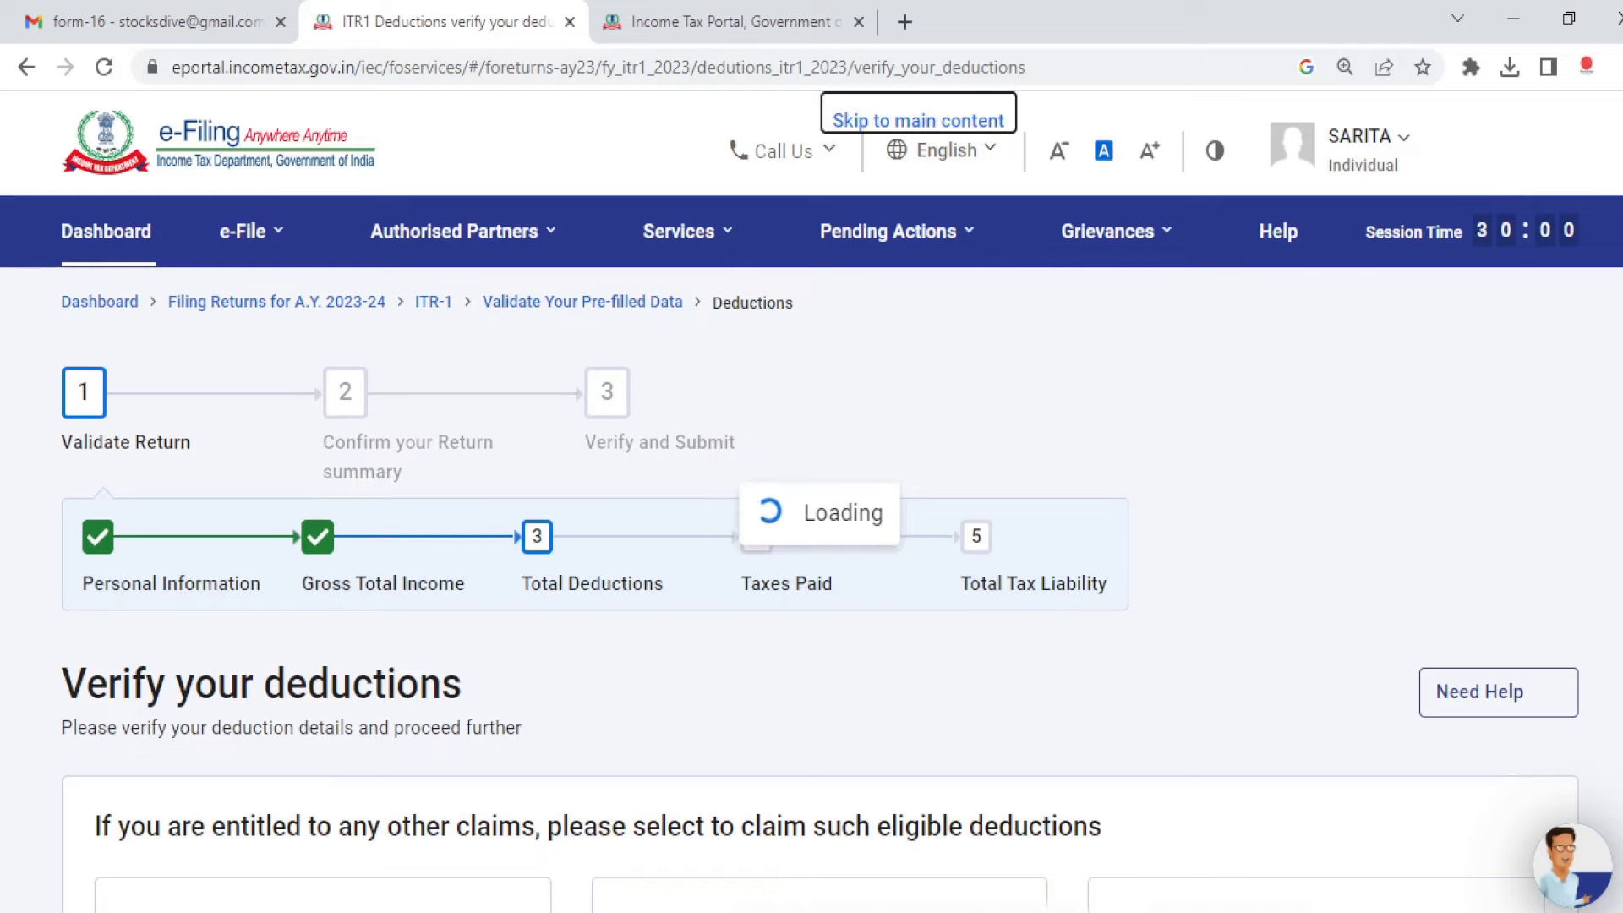
Step: Confirm the deductions, then go through the Return and Tax Summaries (₹45,360 refund) to Preview and Submit
scroll(813, 541, "down", 7)
scroll(813, 541, "up", 7)
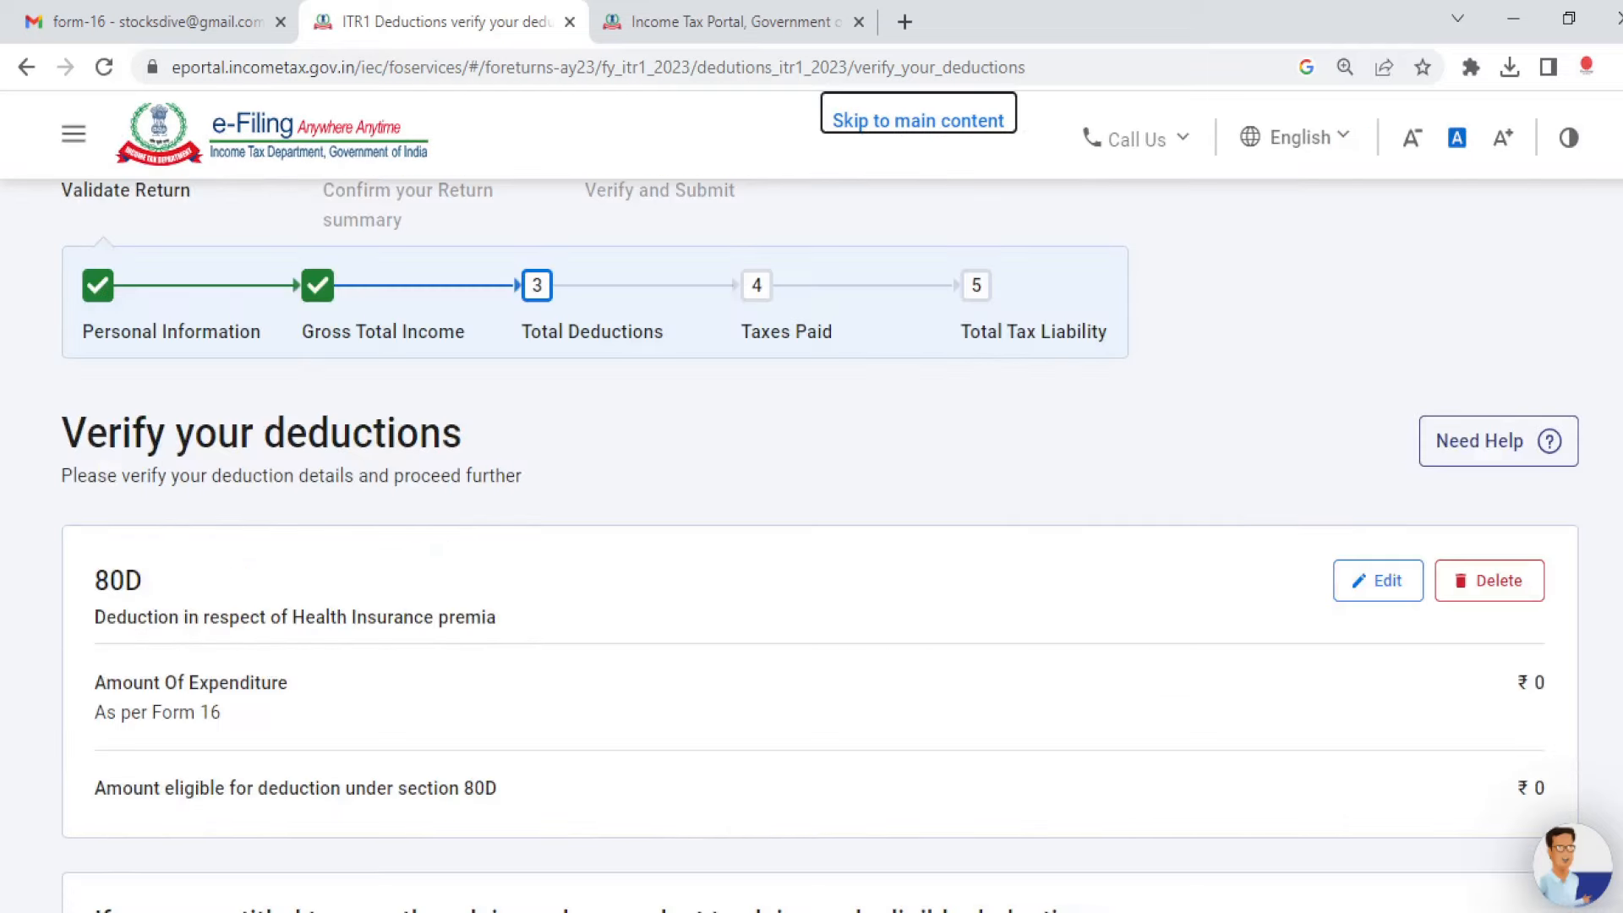
scroll(819, 541, "down", 5)
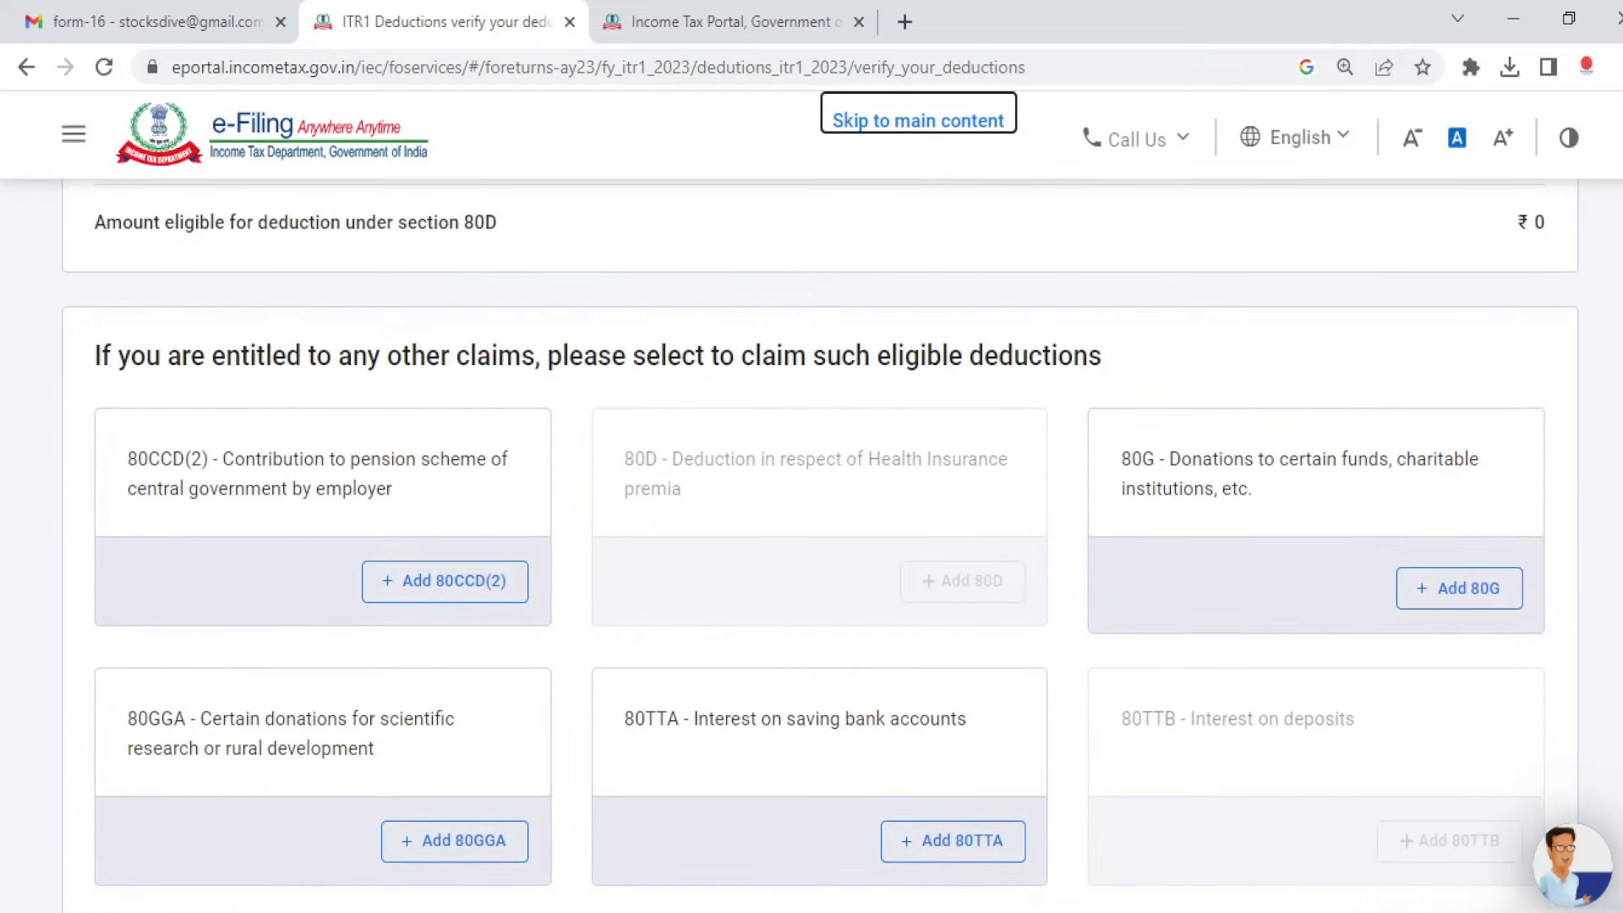
scroll(820, 541, "down", 5)
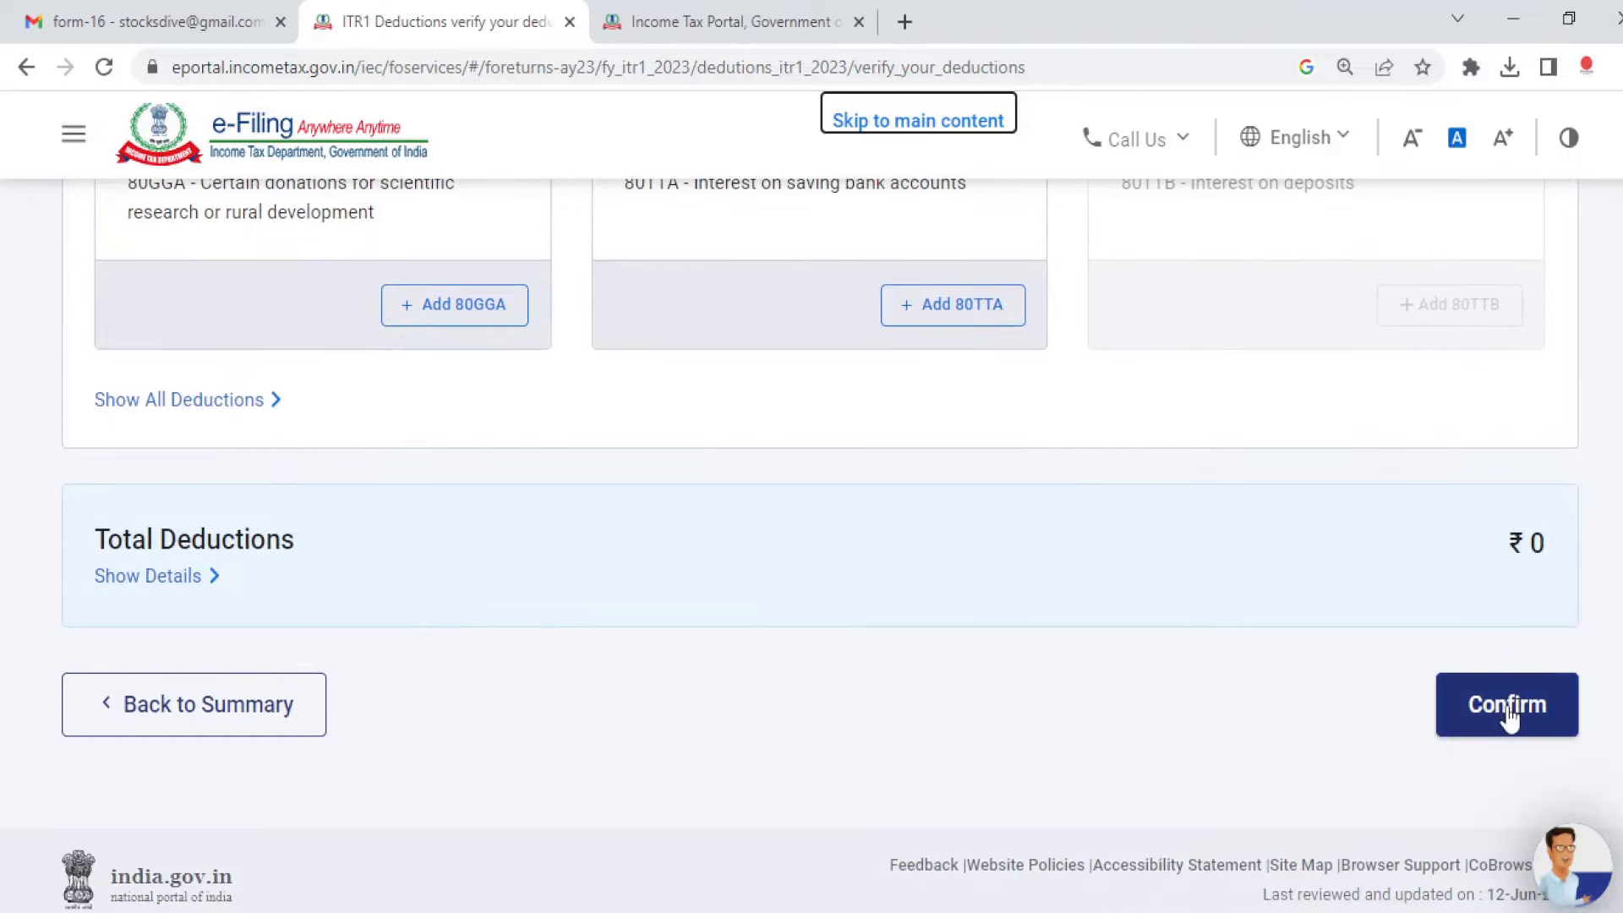
left_click(1510, 714)
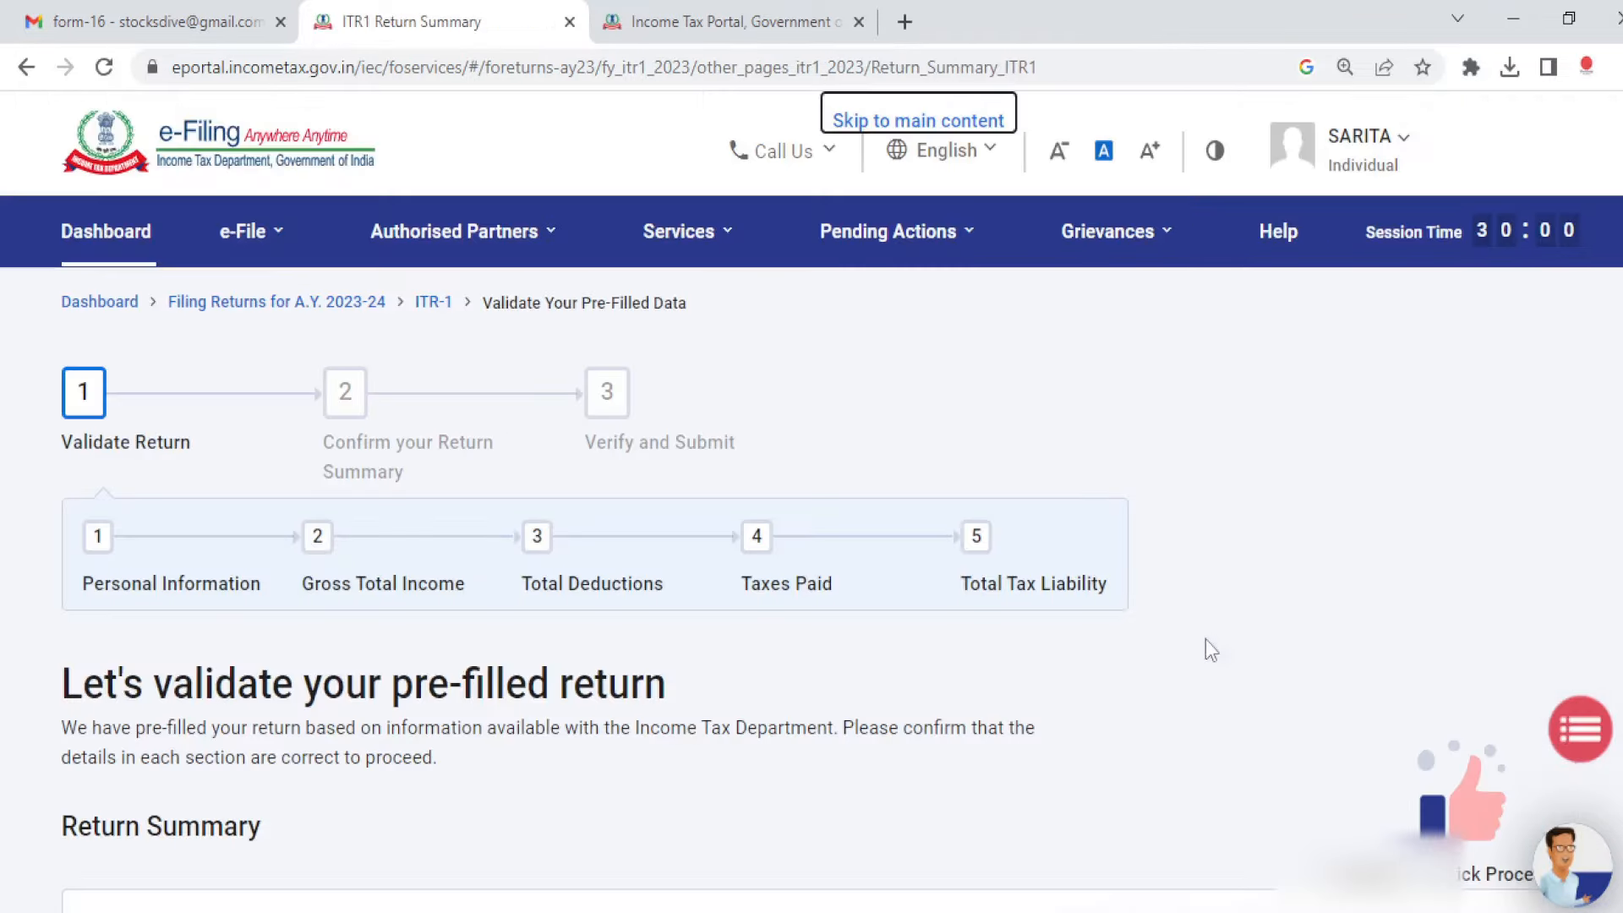
scroll(811, 541, "down", 15)
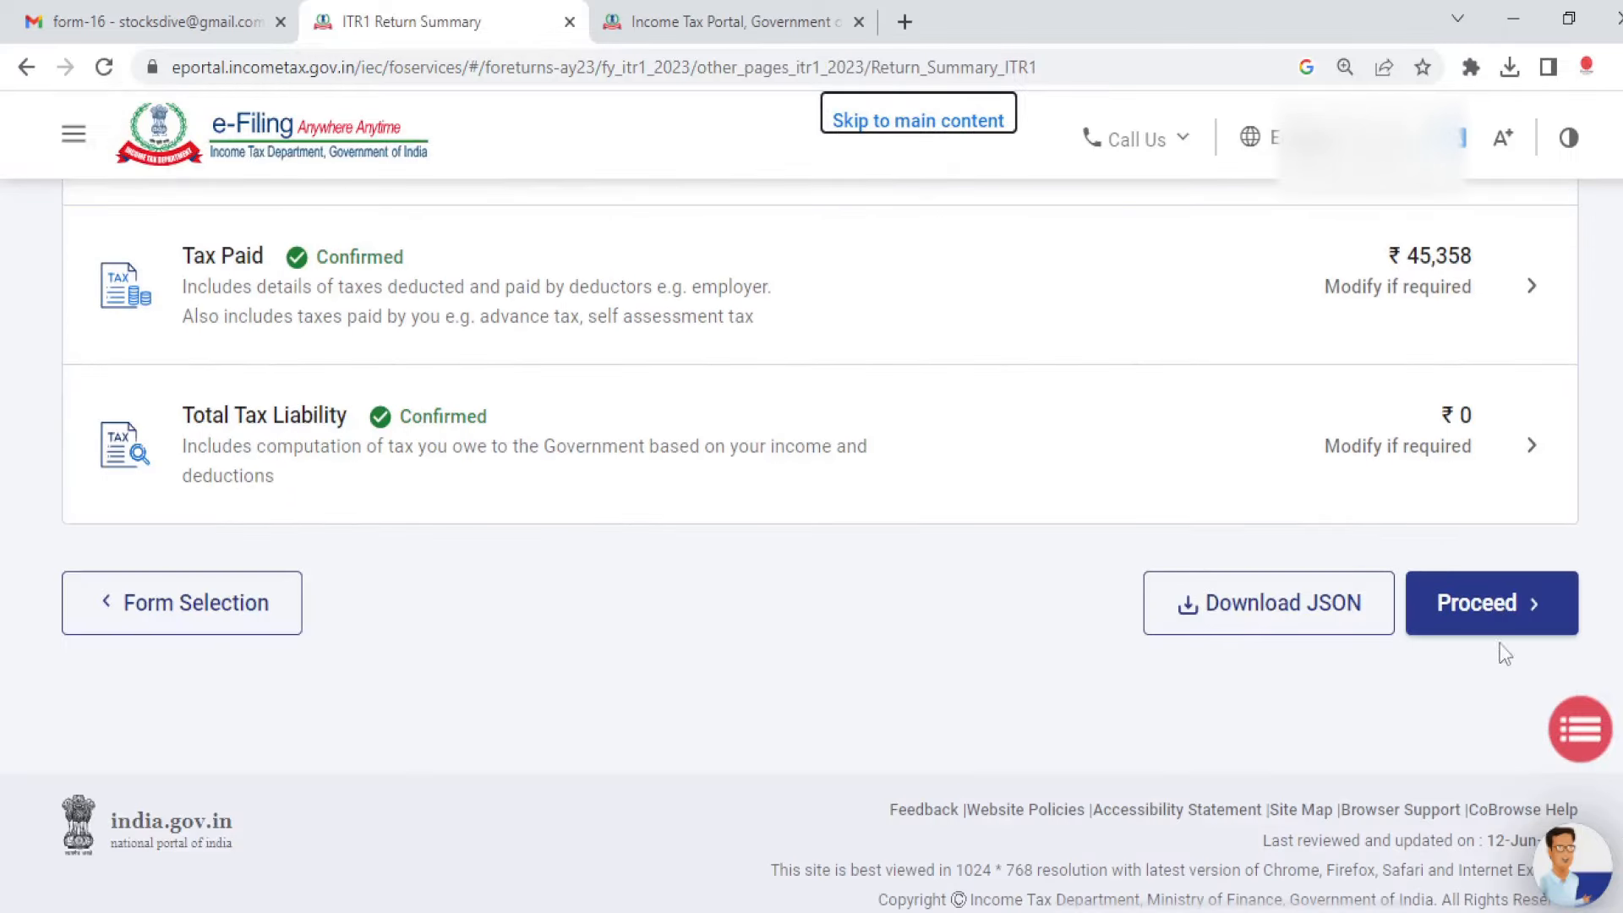
left_click(1492, 603)
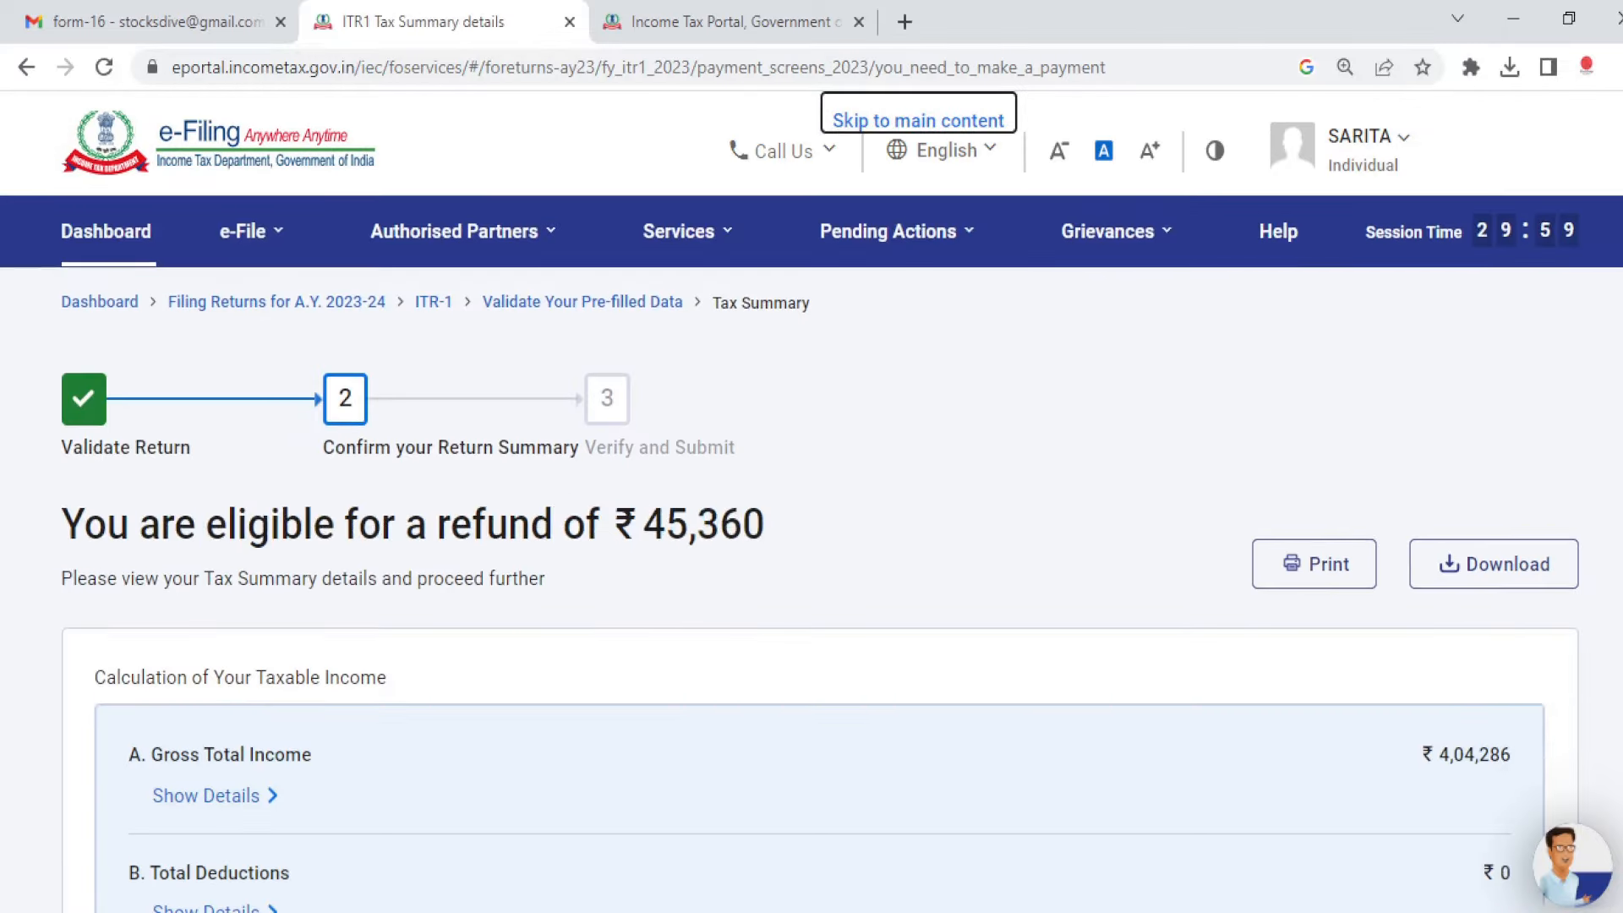
scroll(1466, 633, "down", 10)
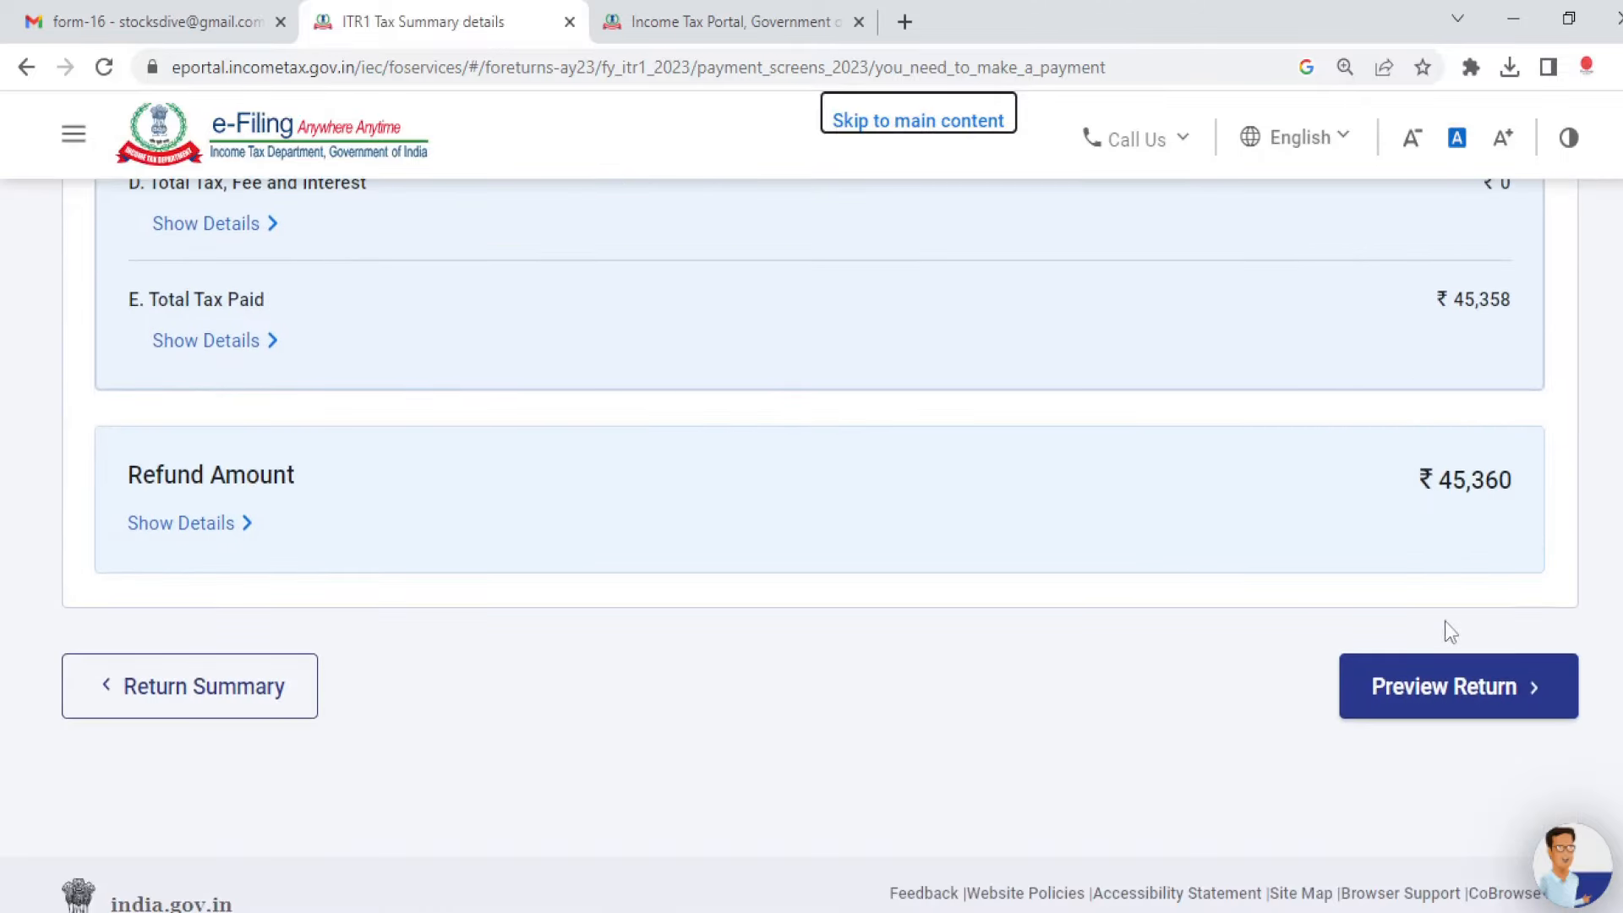
left_click(1437, 687)
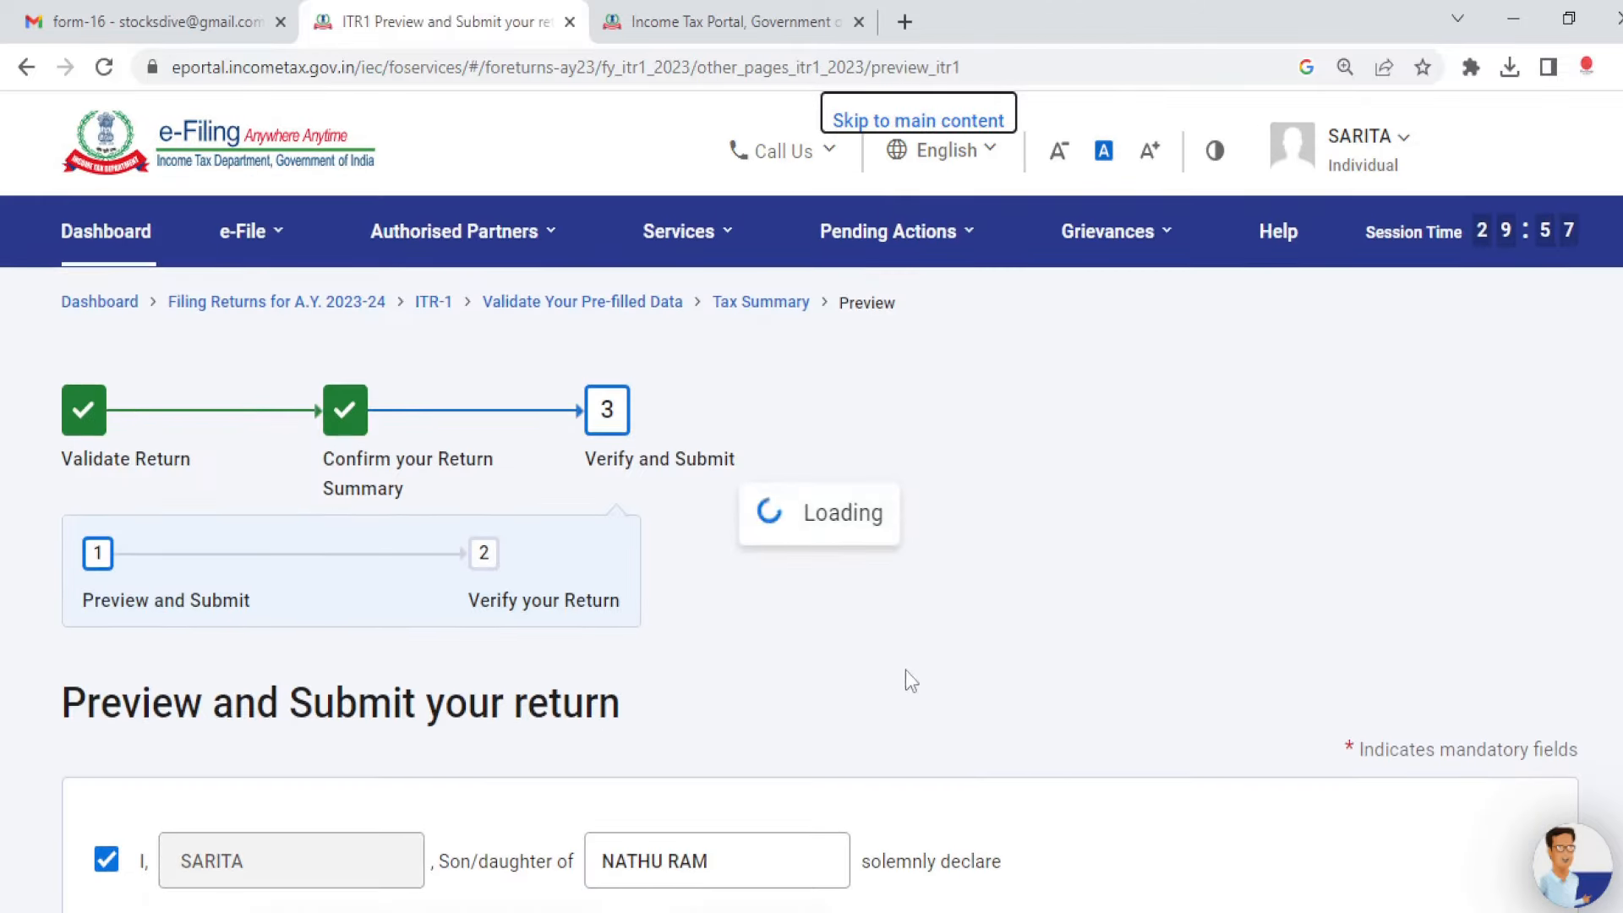
Step: Generate the full ITR-1 preview and review it down to the Verification section dated 12-Jun-2023
scroll(1436, 642, "down", 12)
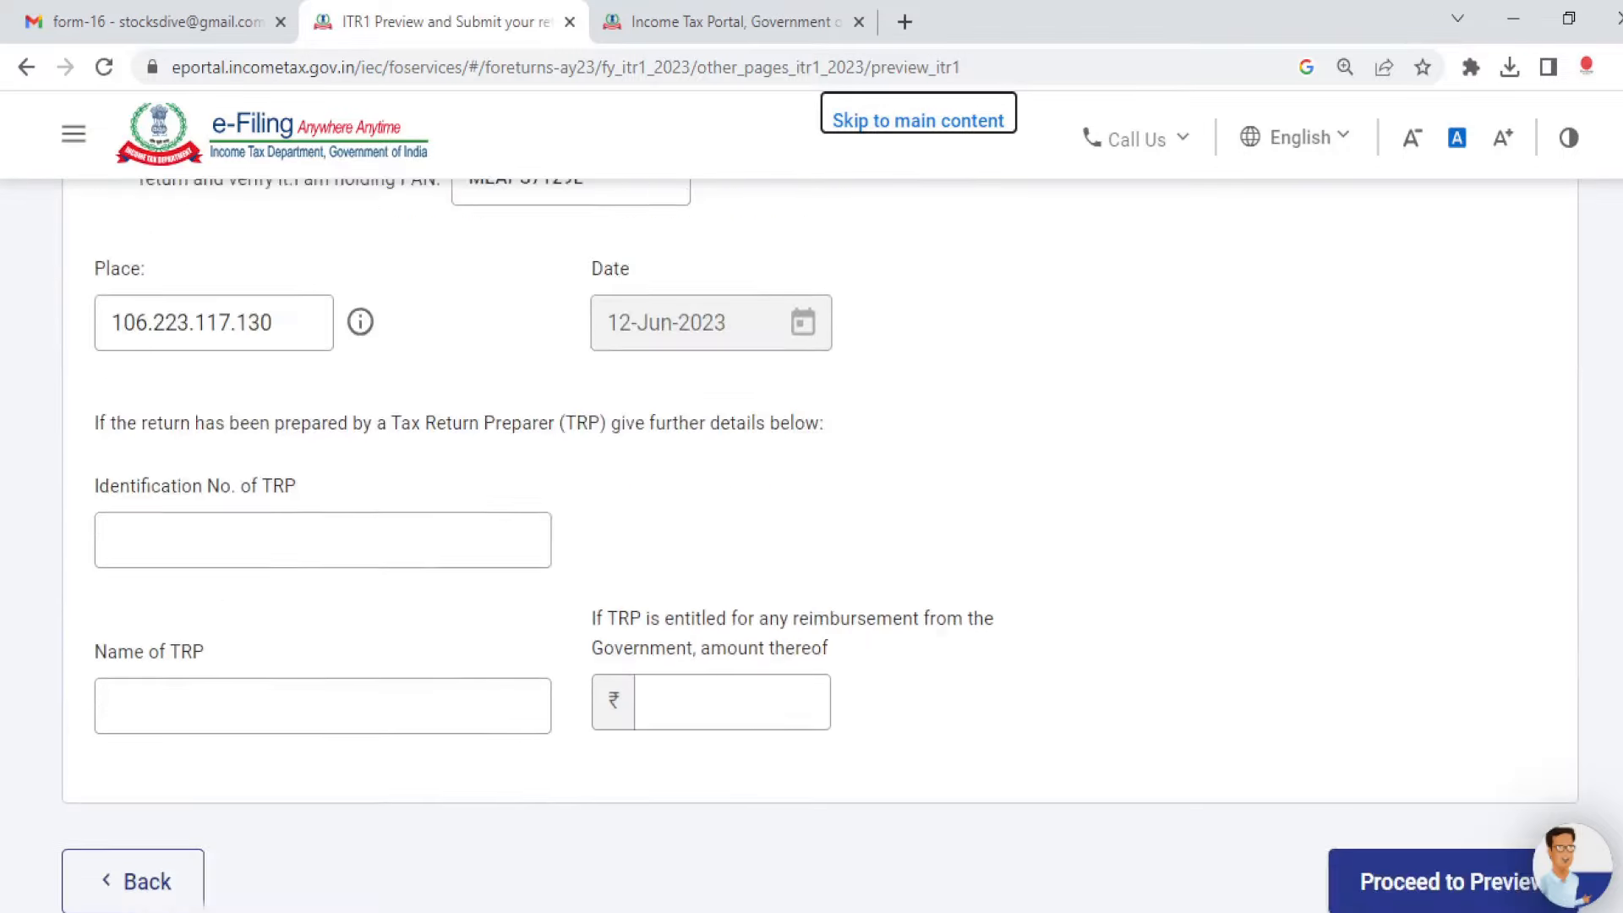
left_click(1432, 665)
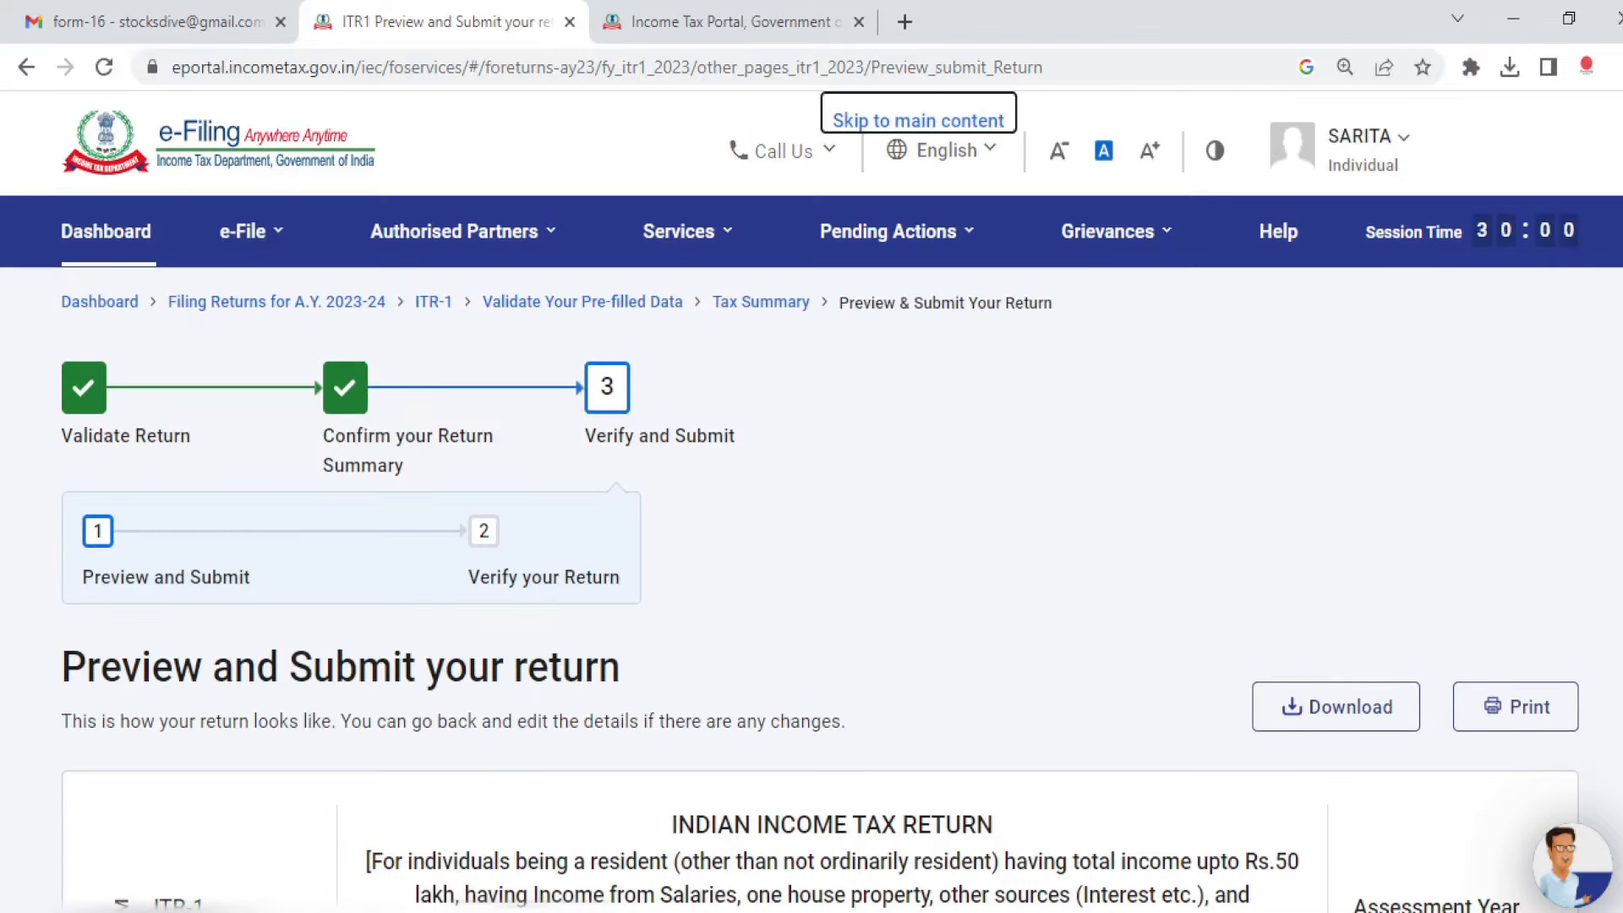
scroll(811, 541, "down", 20)
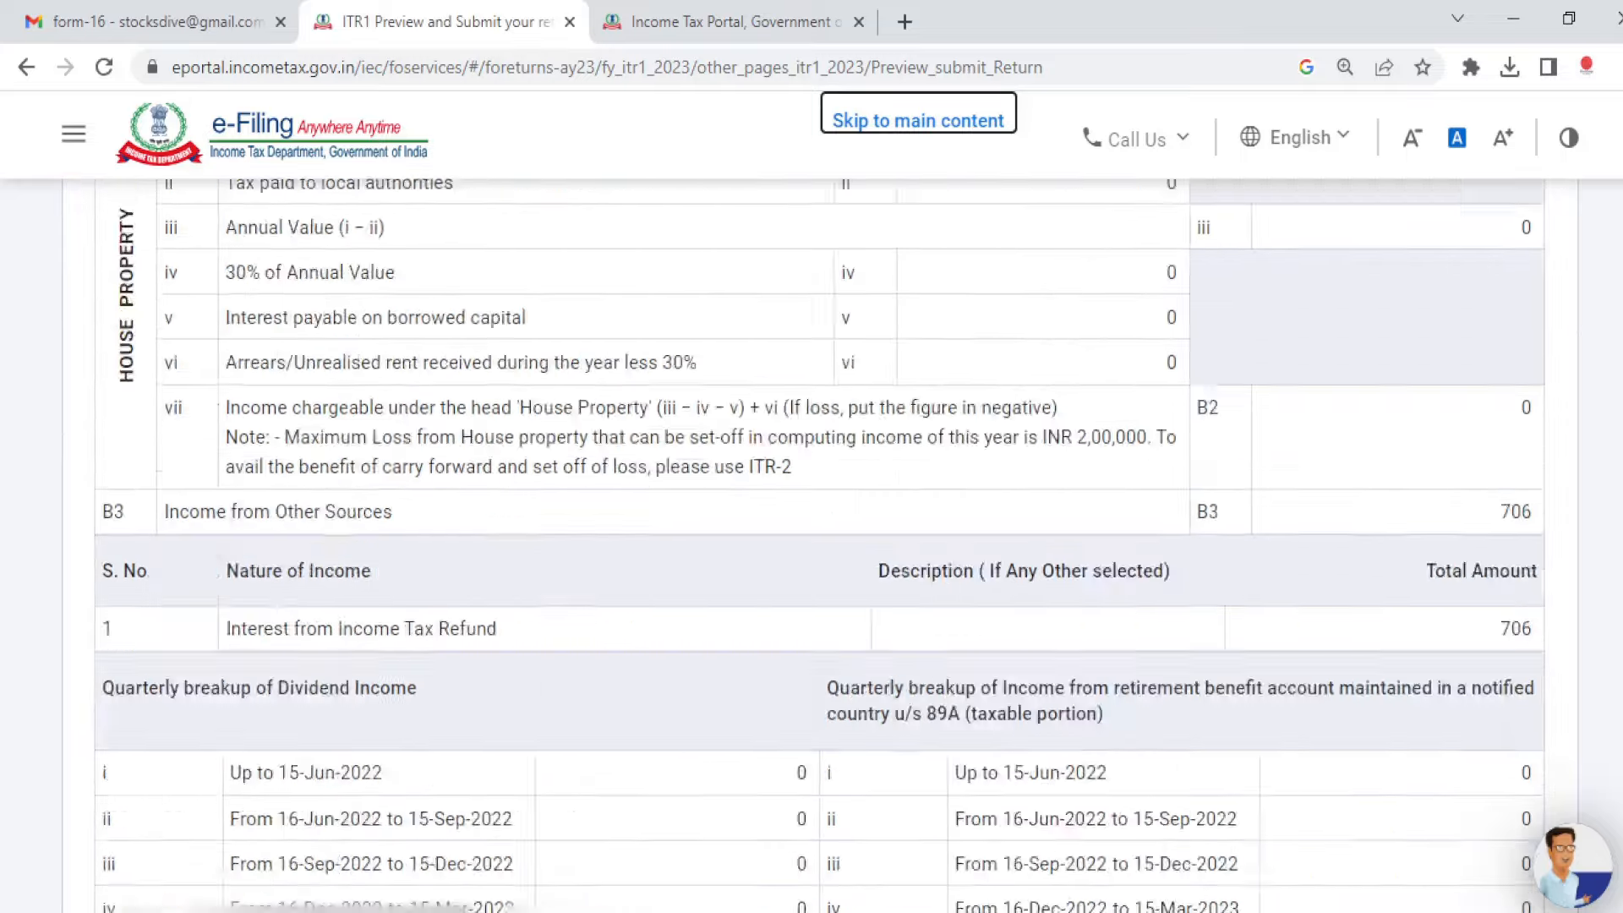
scroll(811, 540, "down", 20)
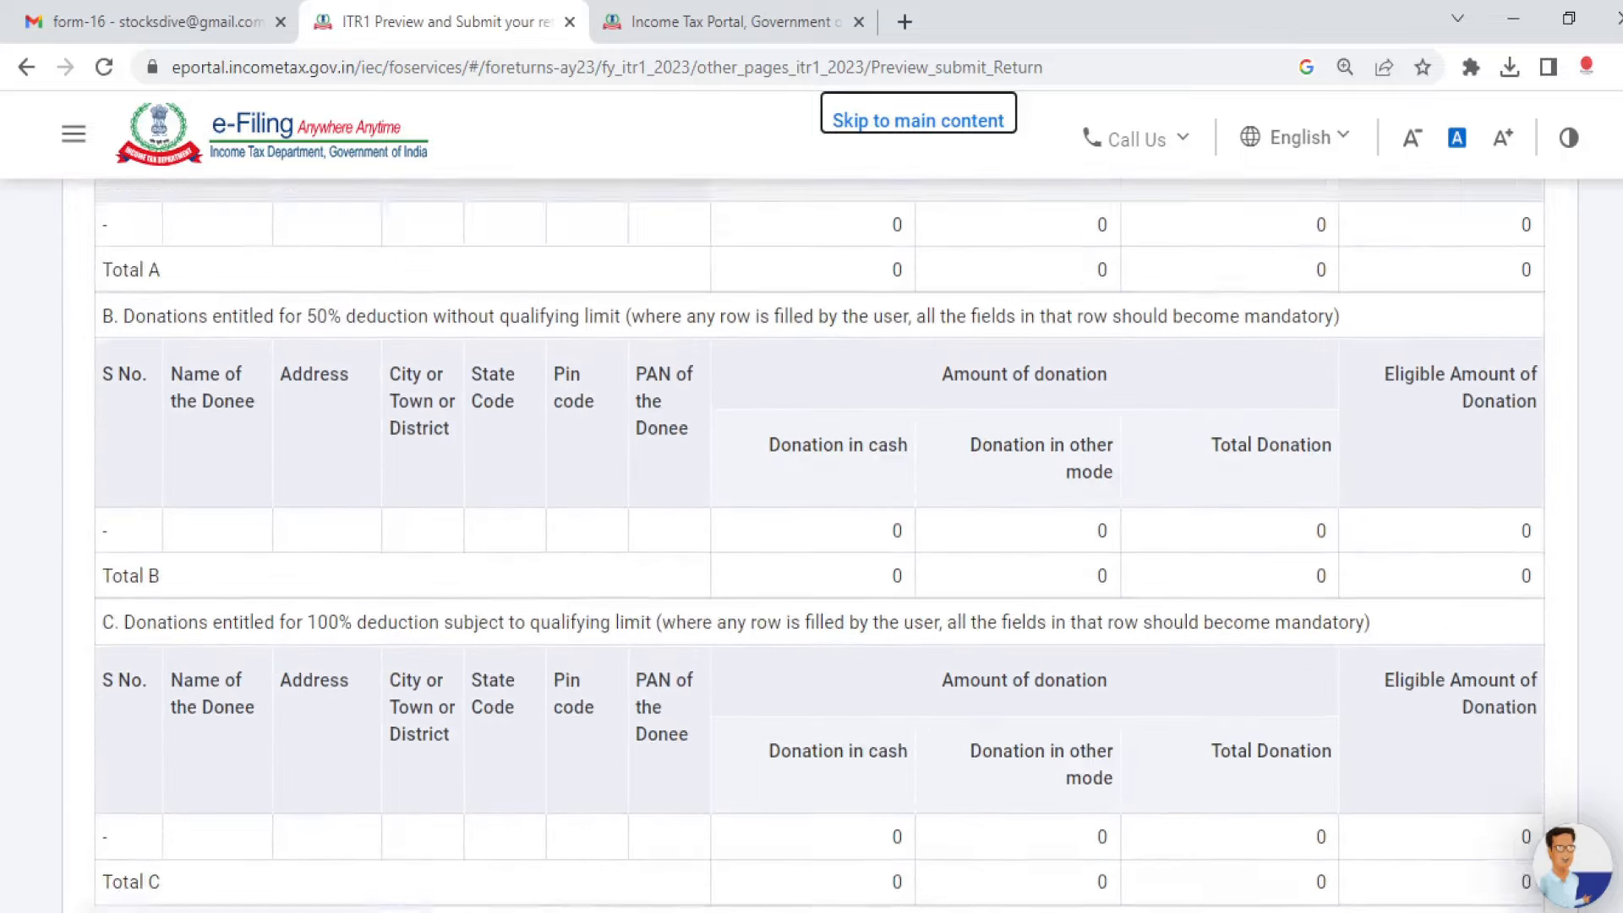
scroll(811, 541, "down", 20)
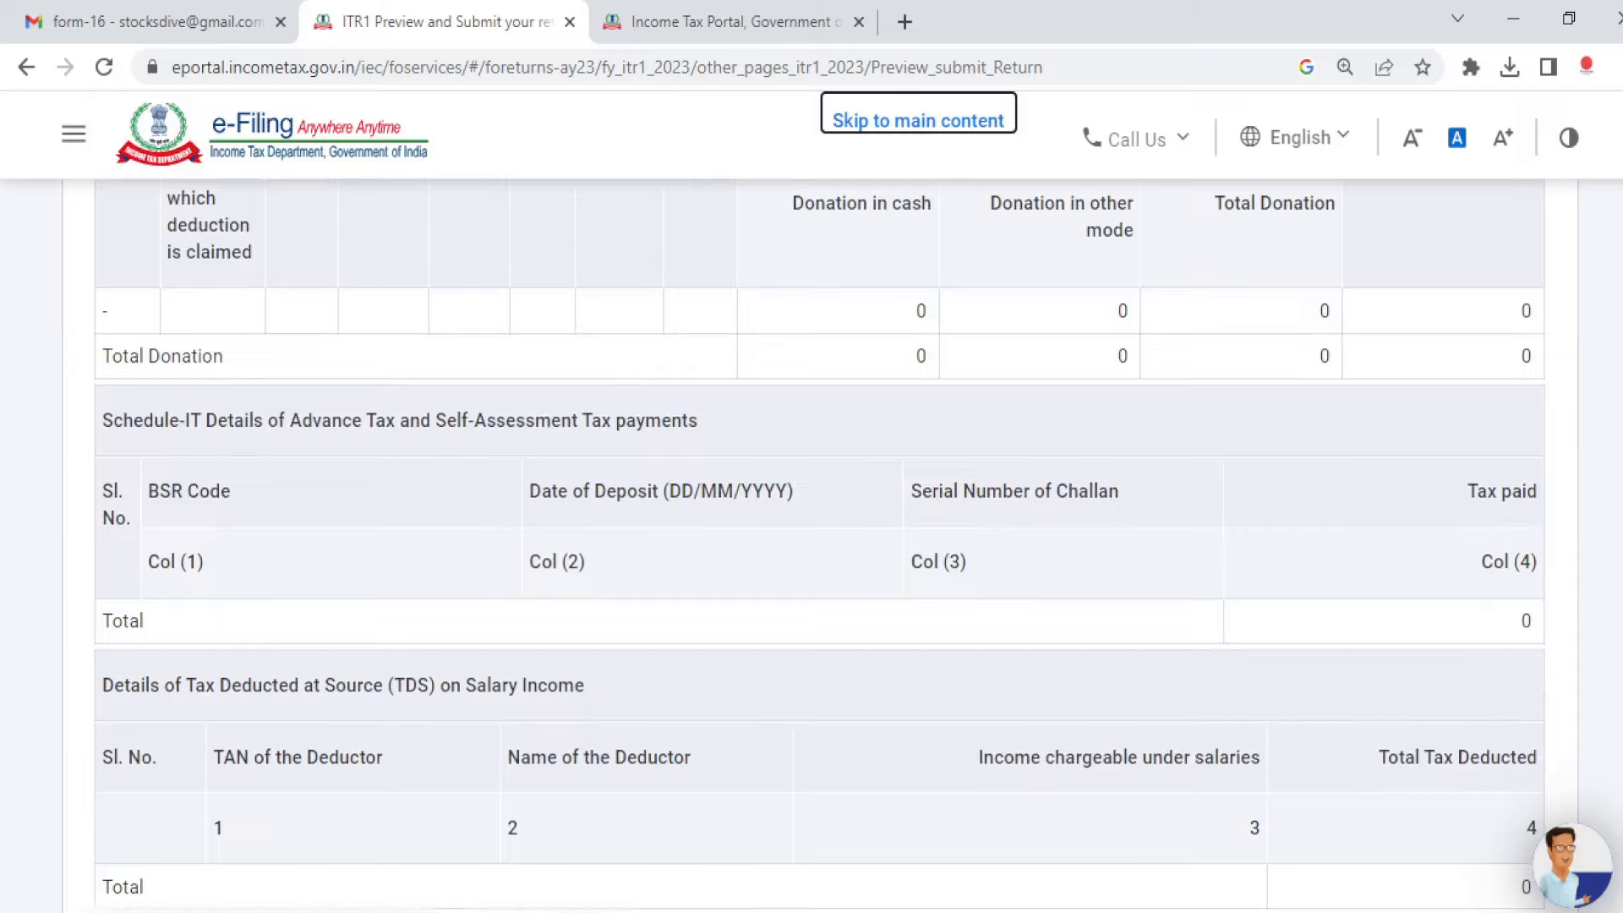
scroll(812, 541, "down", 3)
scroll(811, 540, "down", 10)
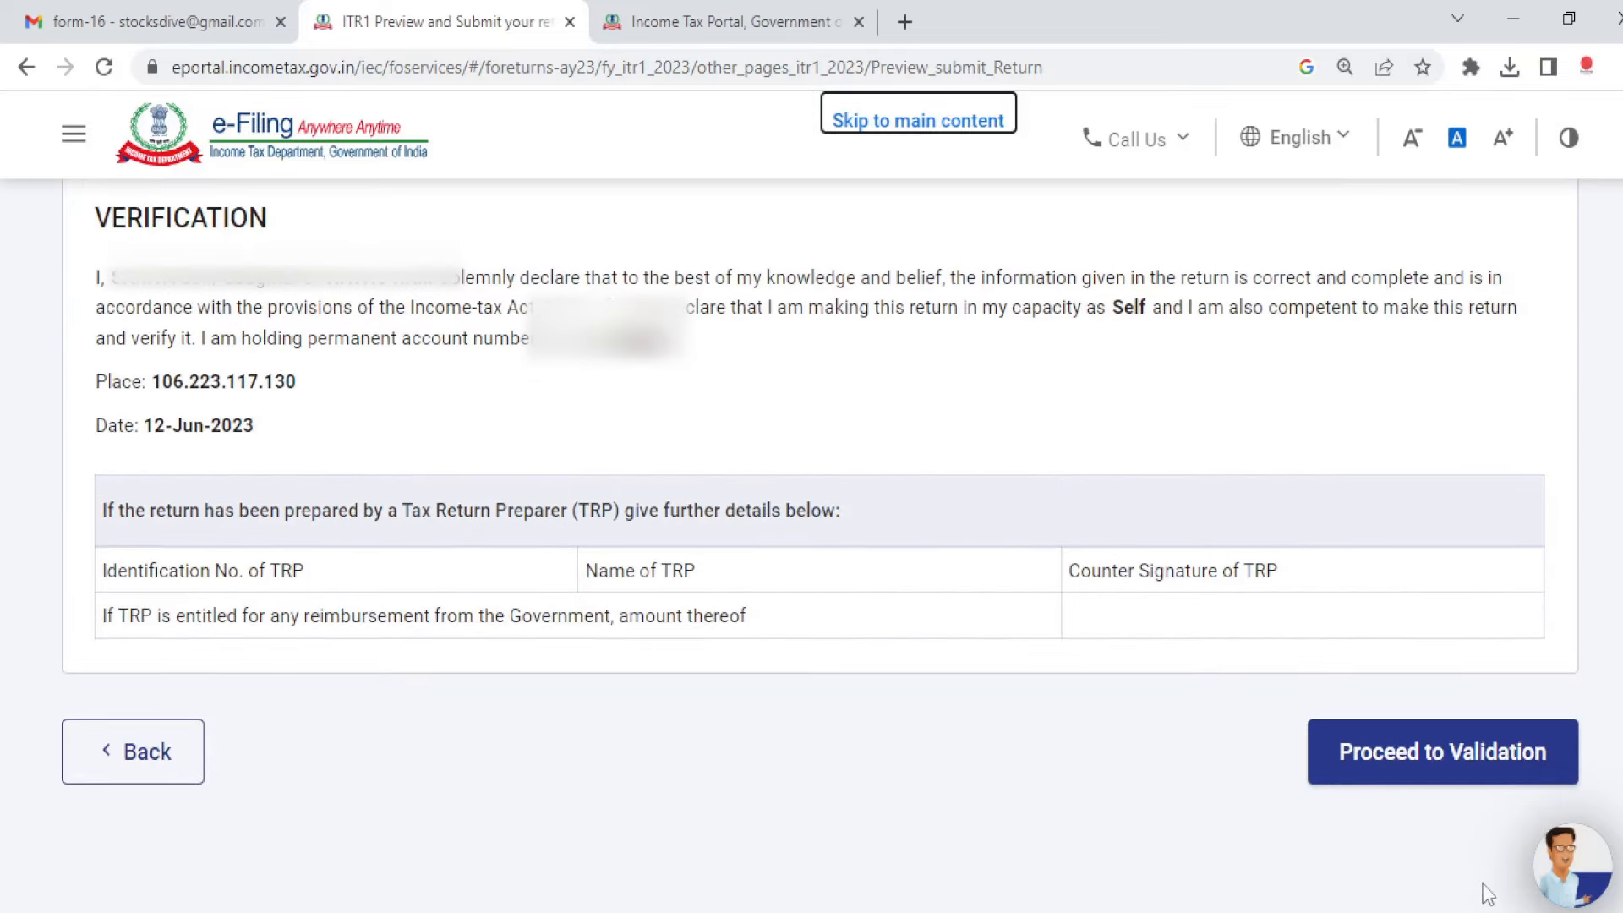
Step: Validate the previewed return with no errors and proceed to the verification method options
left_click(1398, 768)
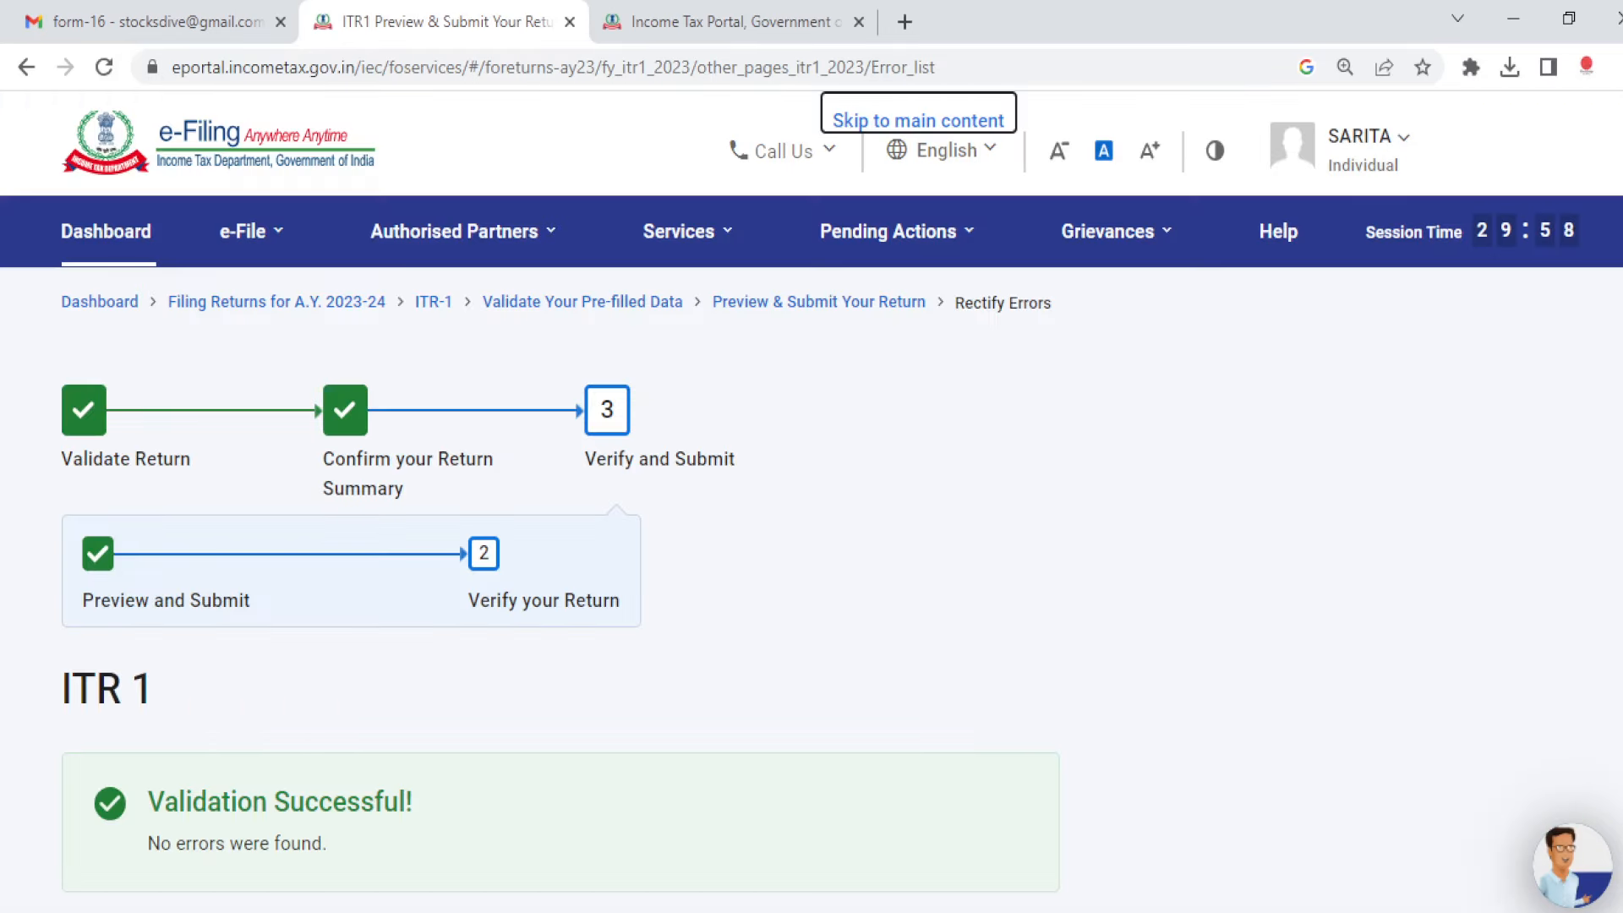
scroll(634, 622, "down", 4)
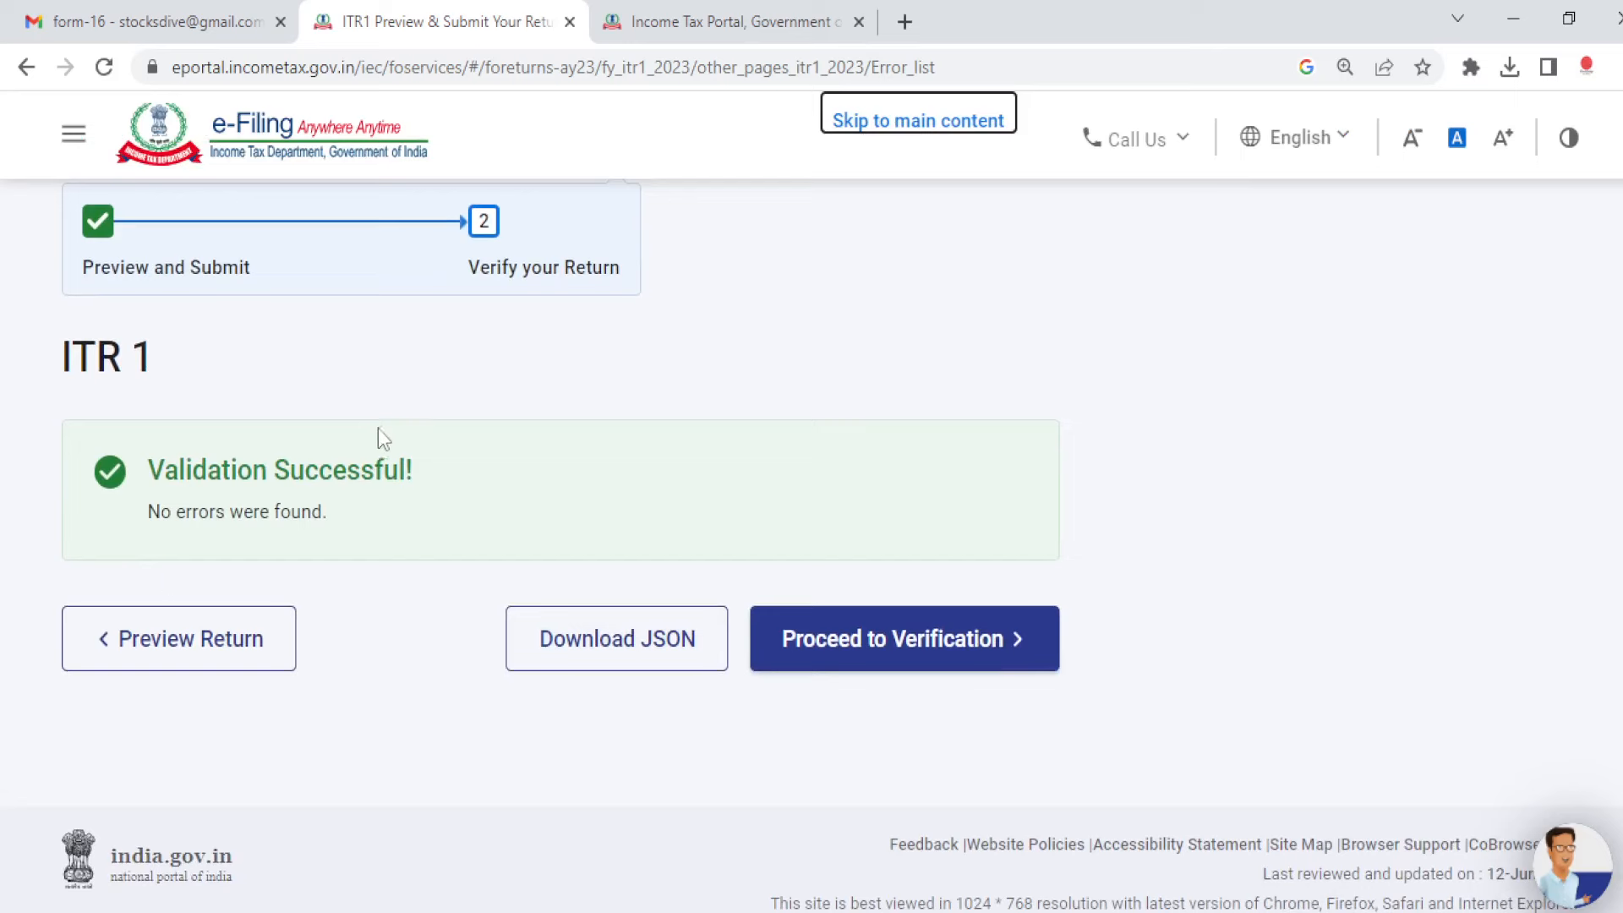
left_click(960, 647)
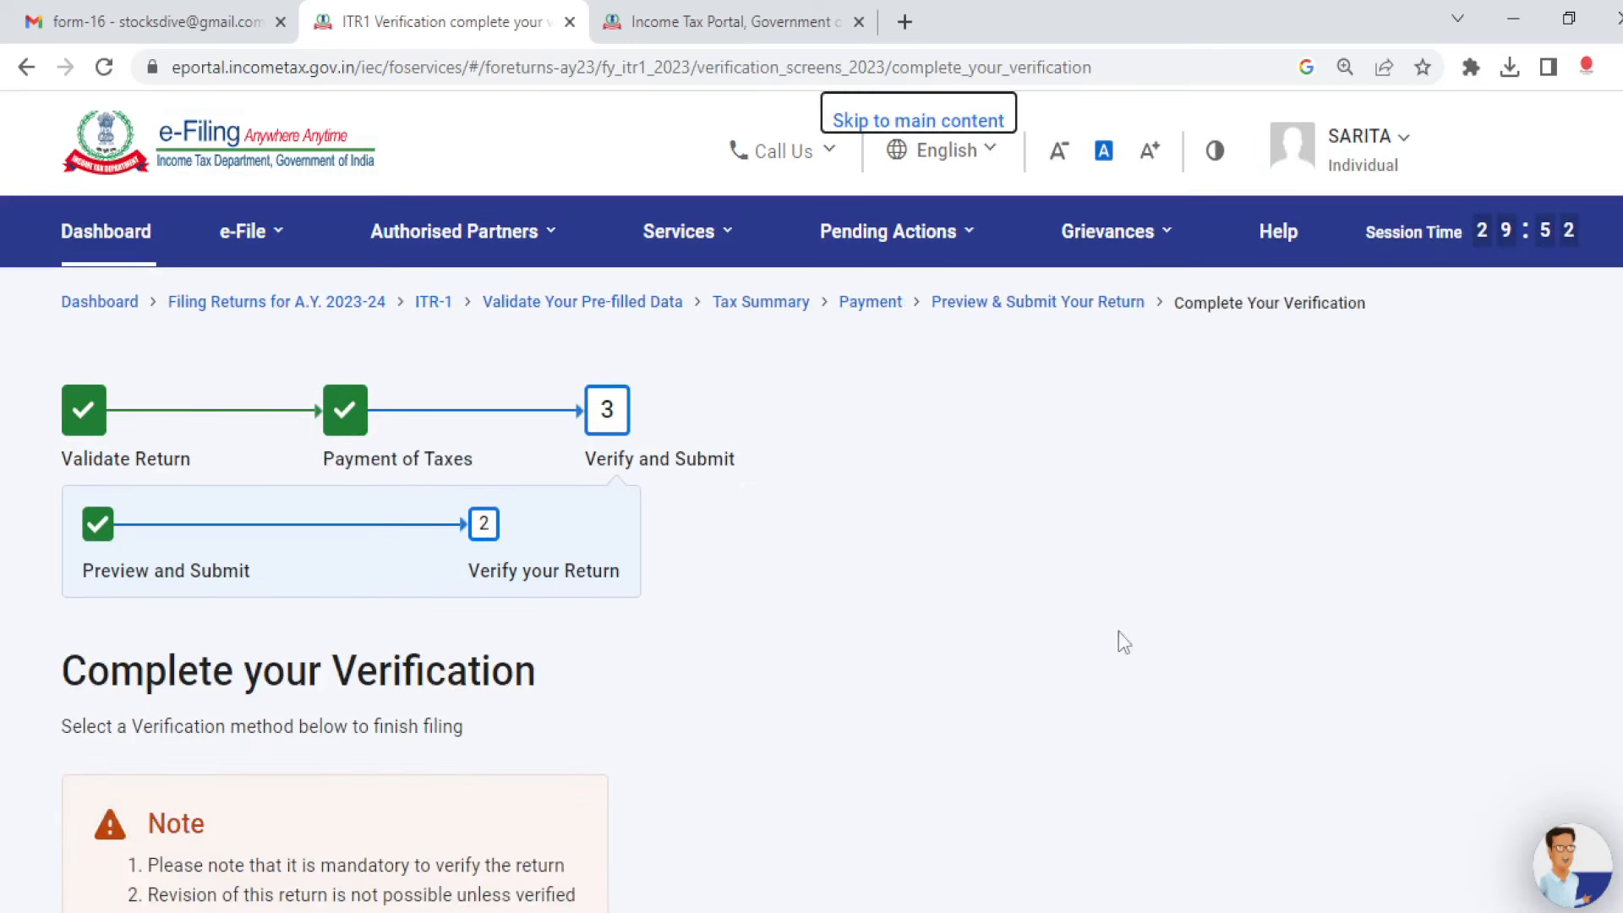
scroll(812, 541, "down", 4)
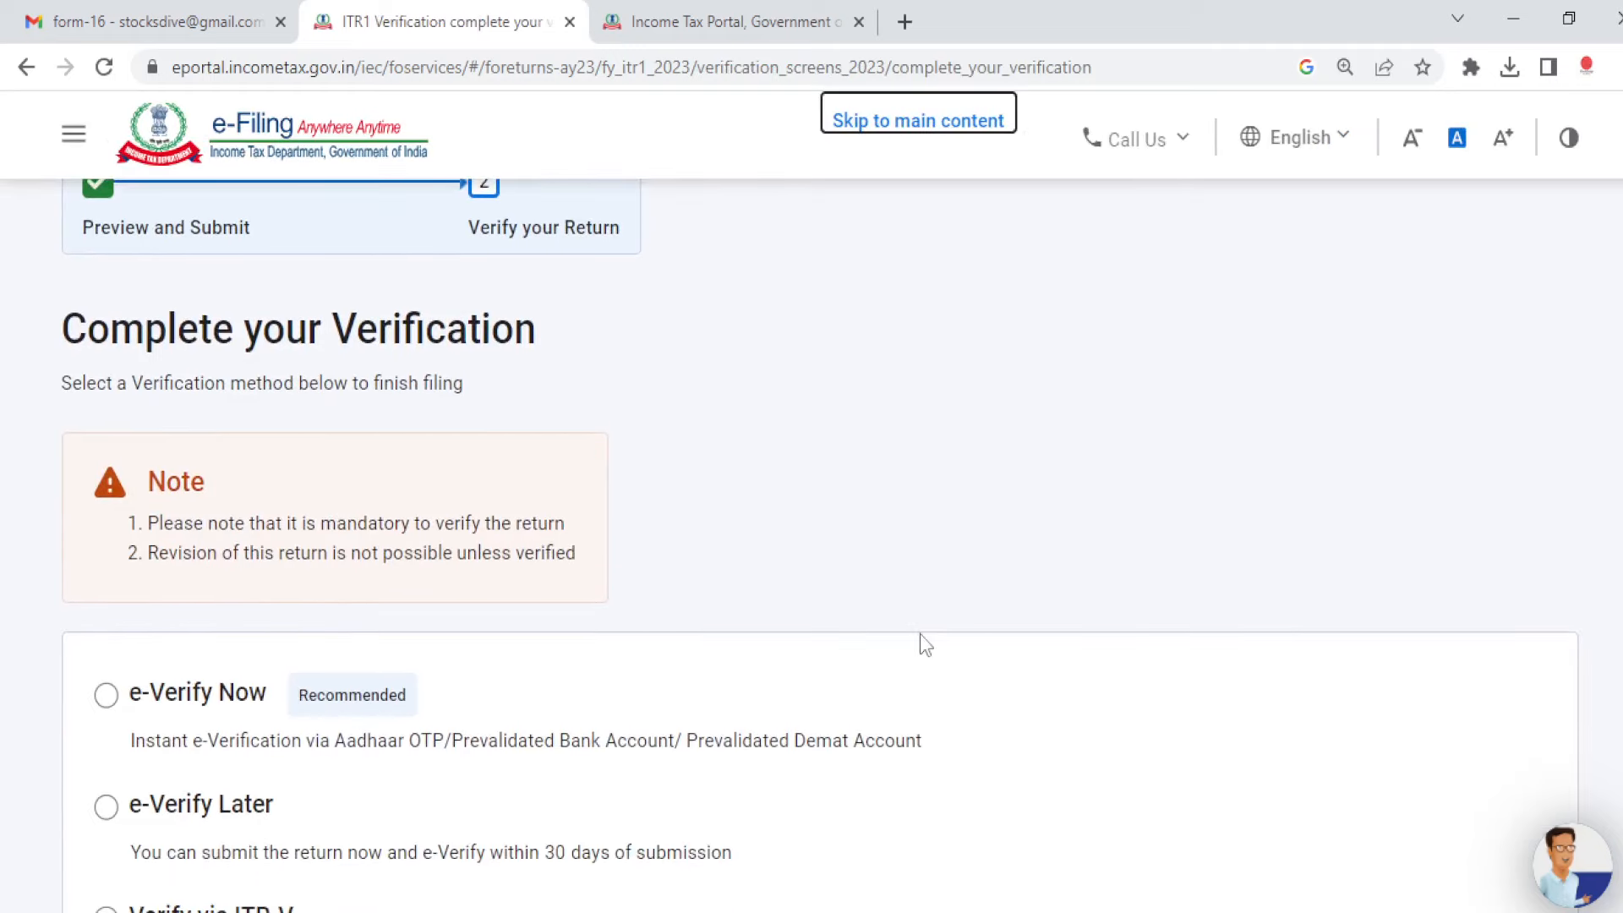
scroll(554, 771, "down", 2)
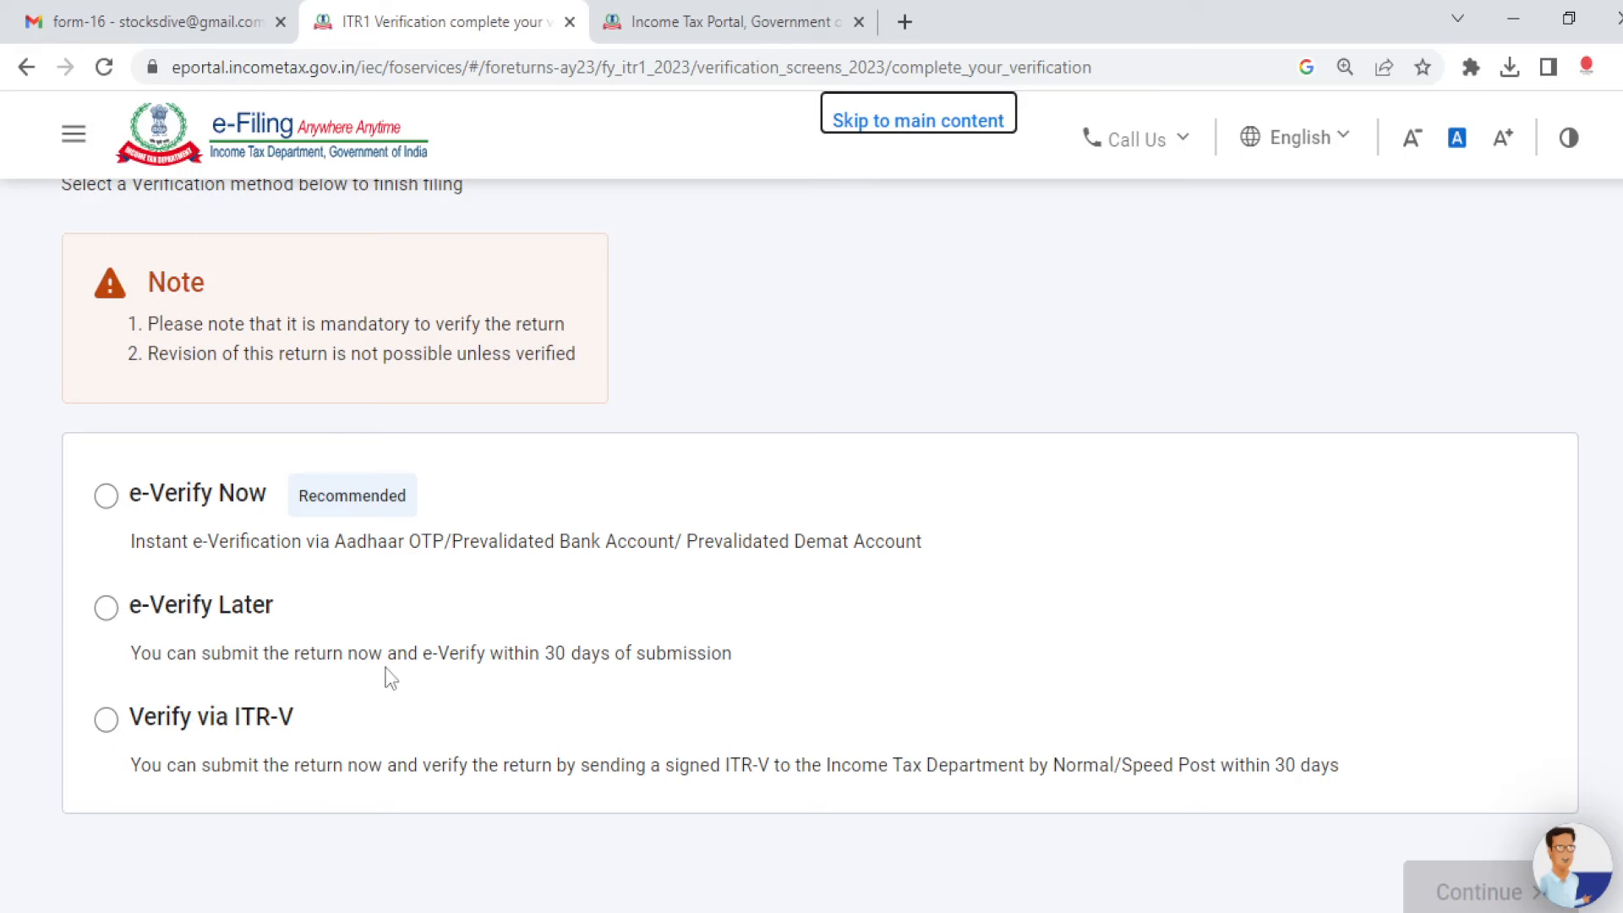
Step: Choose e-Verify Now using an OTP sent to the Aadhaar-linked mobile
left_click(105, 496)
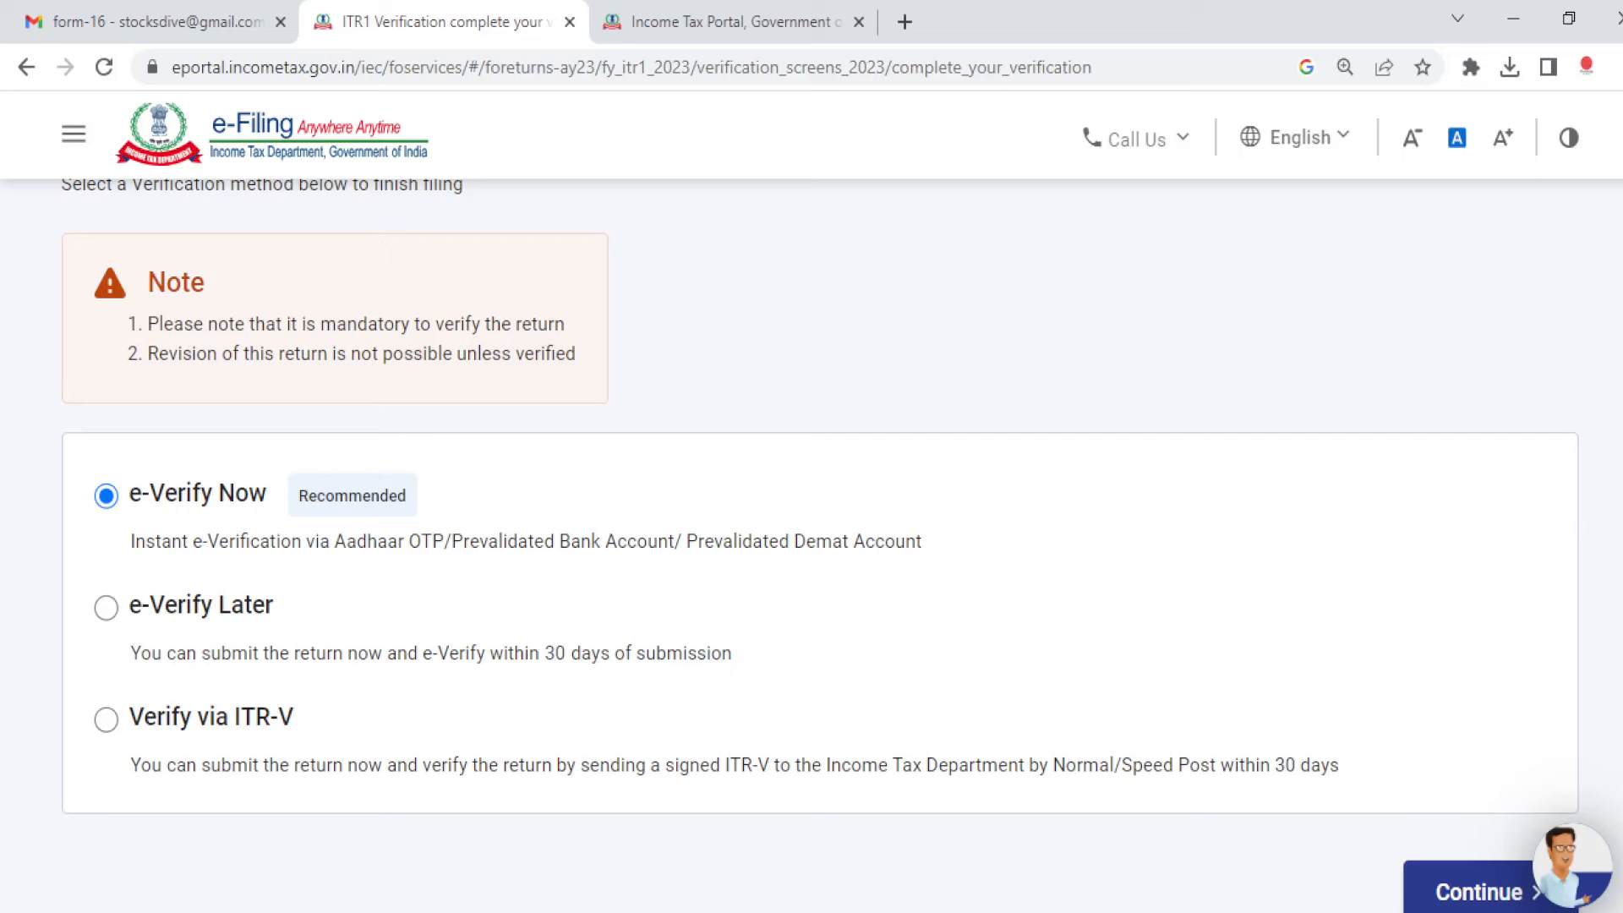
scroll(594, 670, "down", 1)
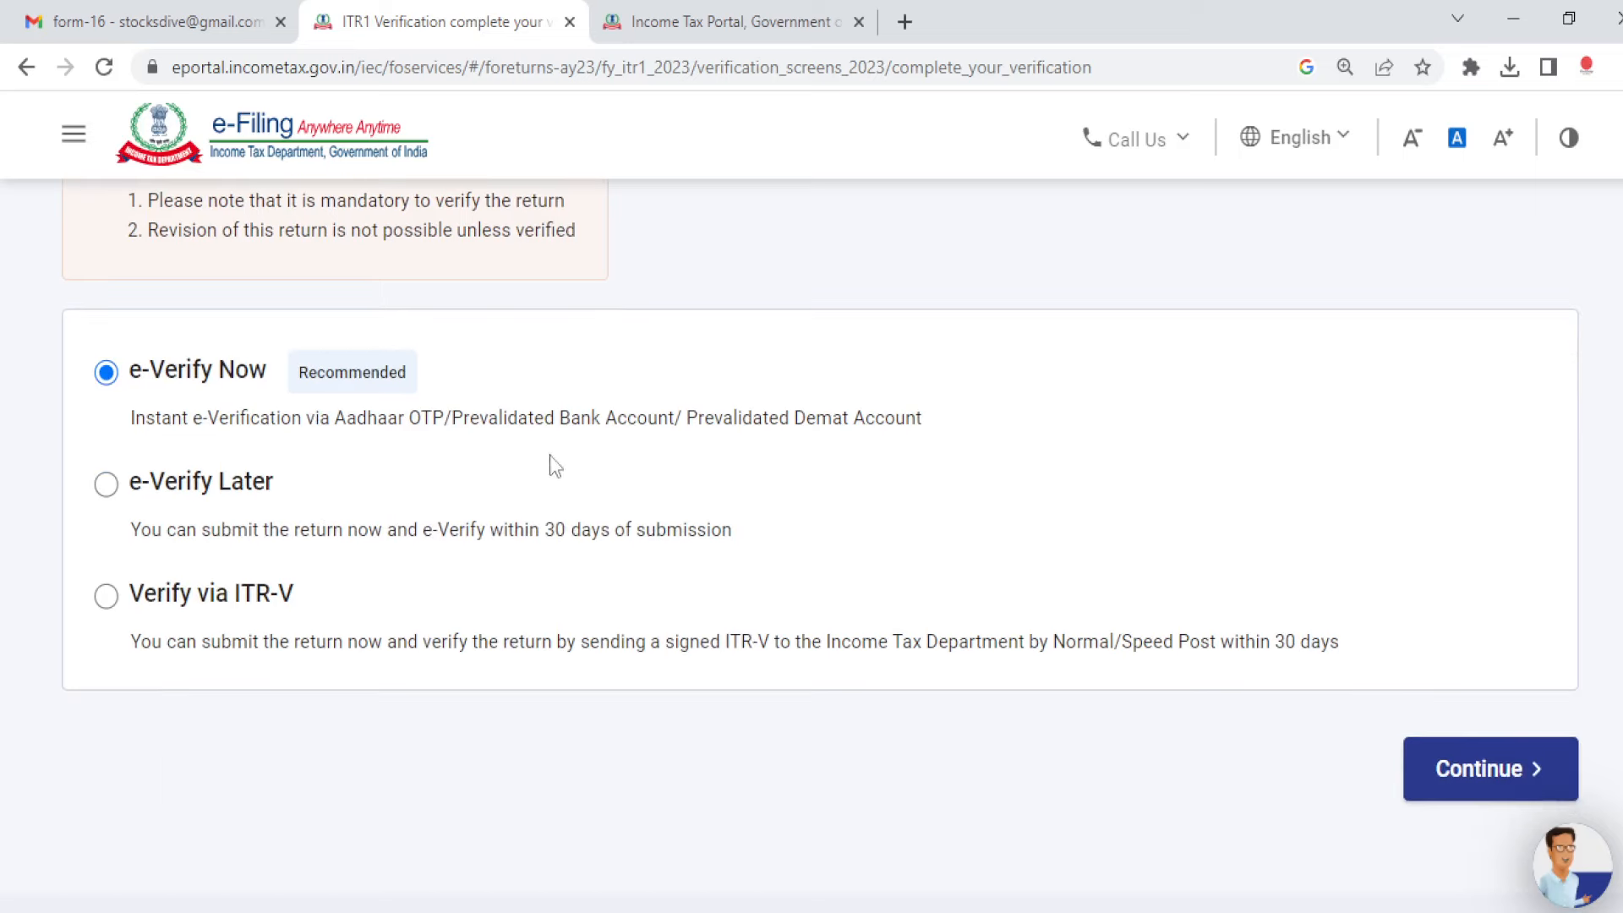
left_click(1484, 782)
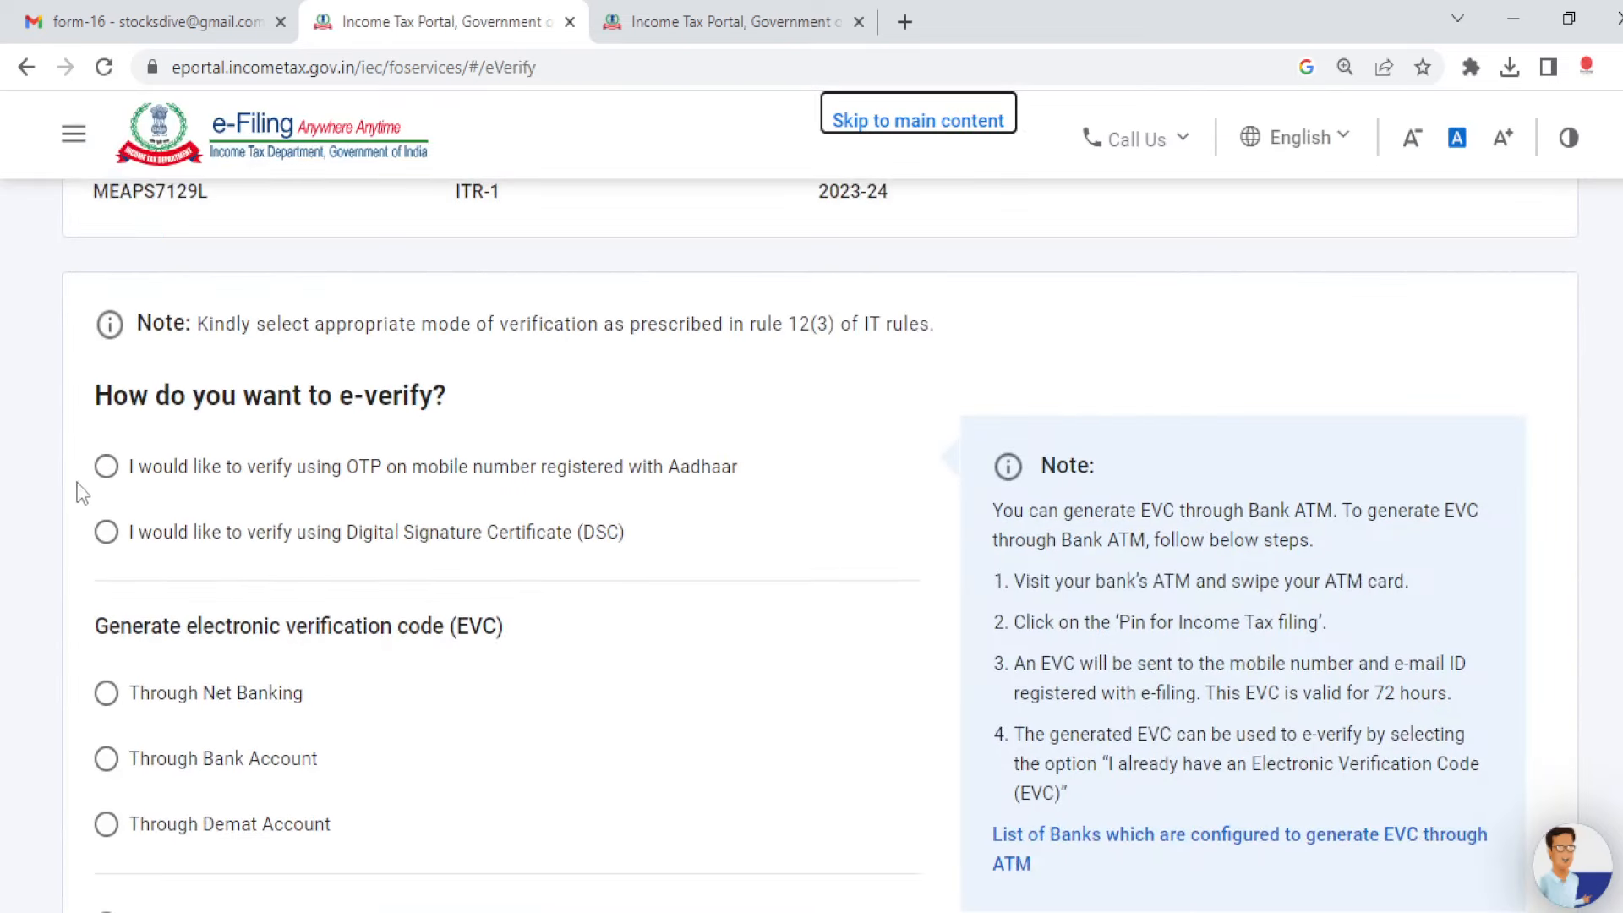
scroll(820, 545, "up", 2)
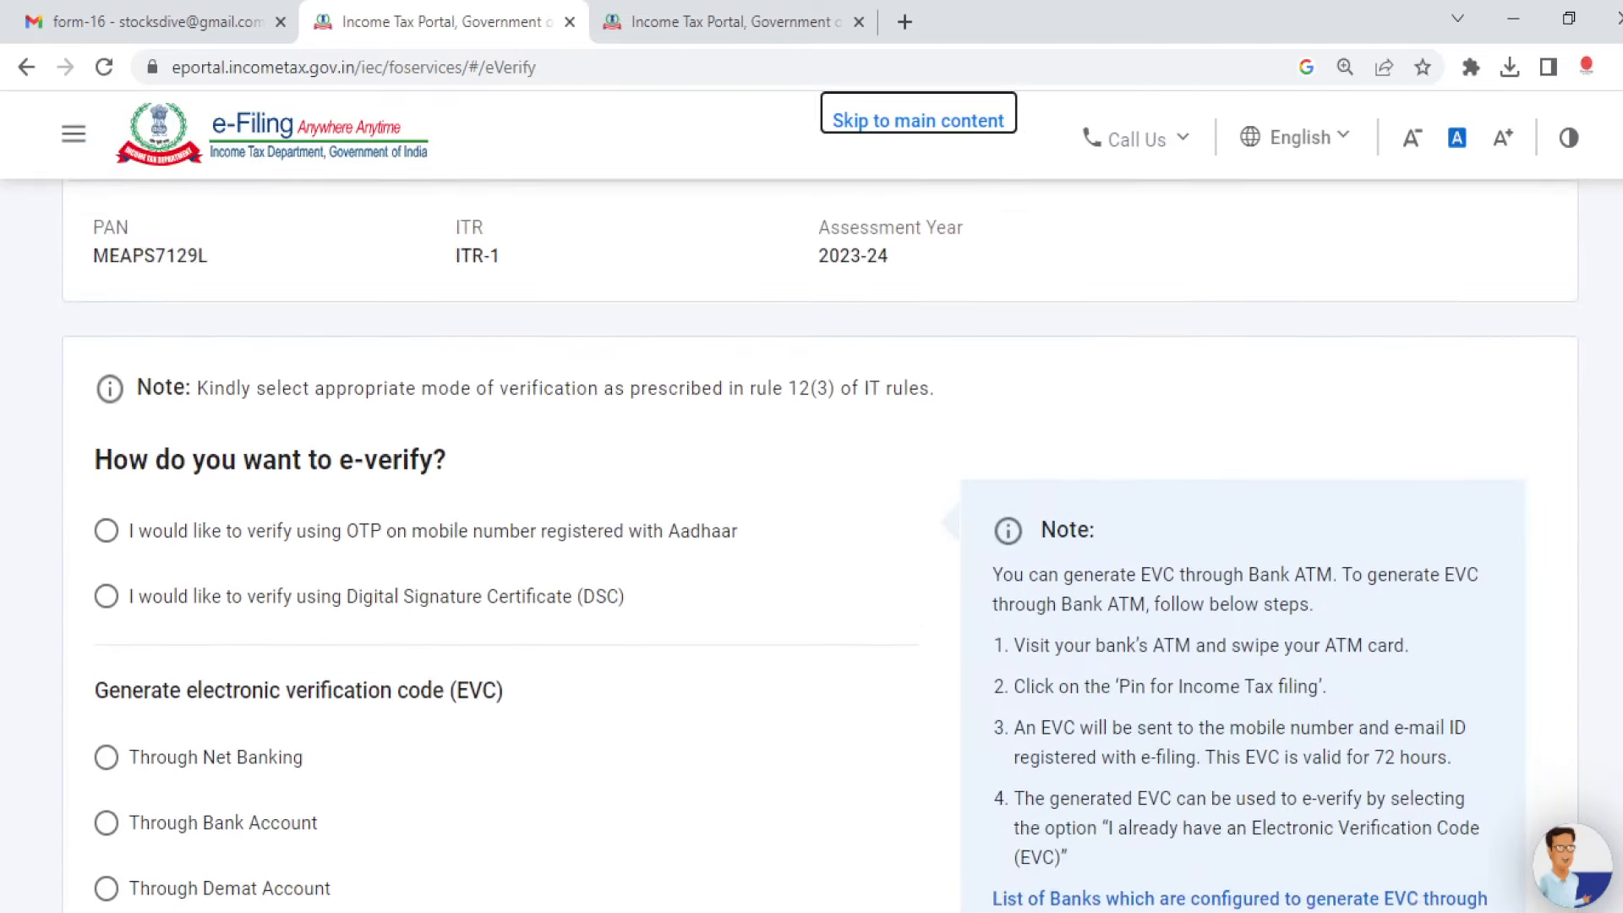
scroll(820, 546, "down", 2)
scroll(819, 545, "down", 1)
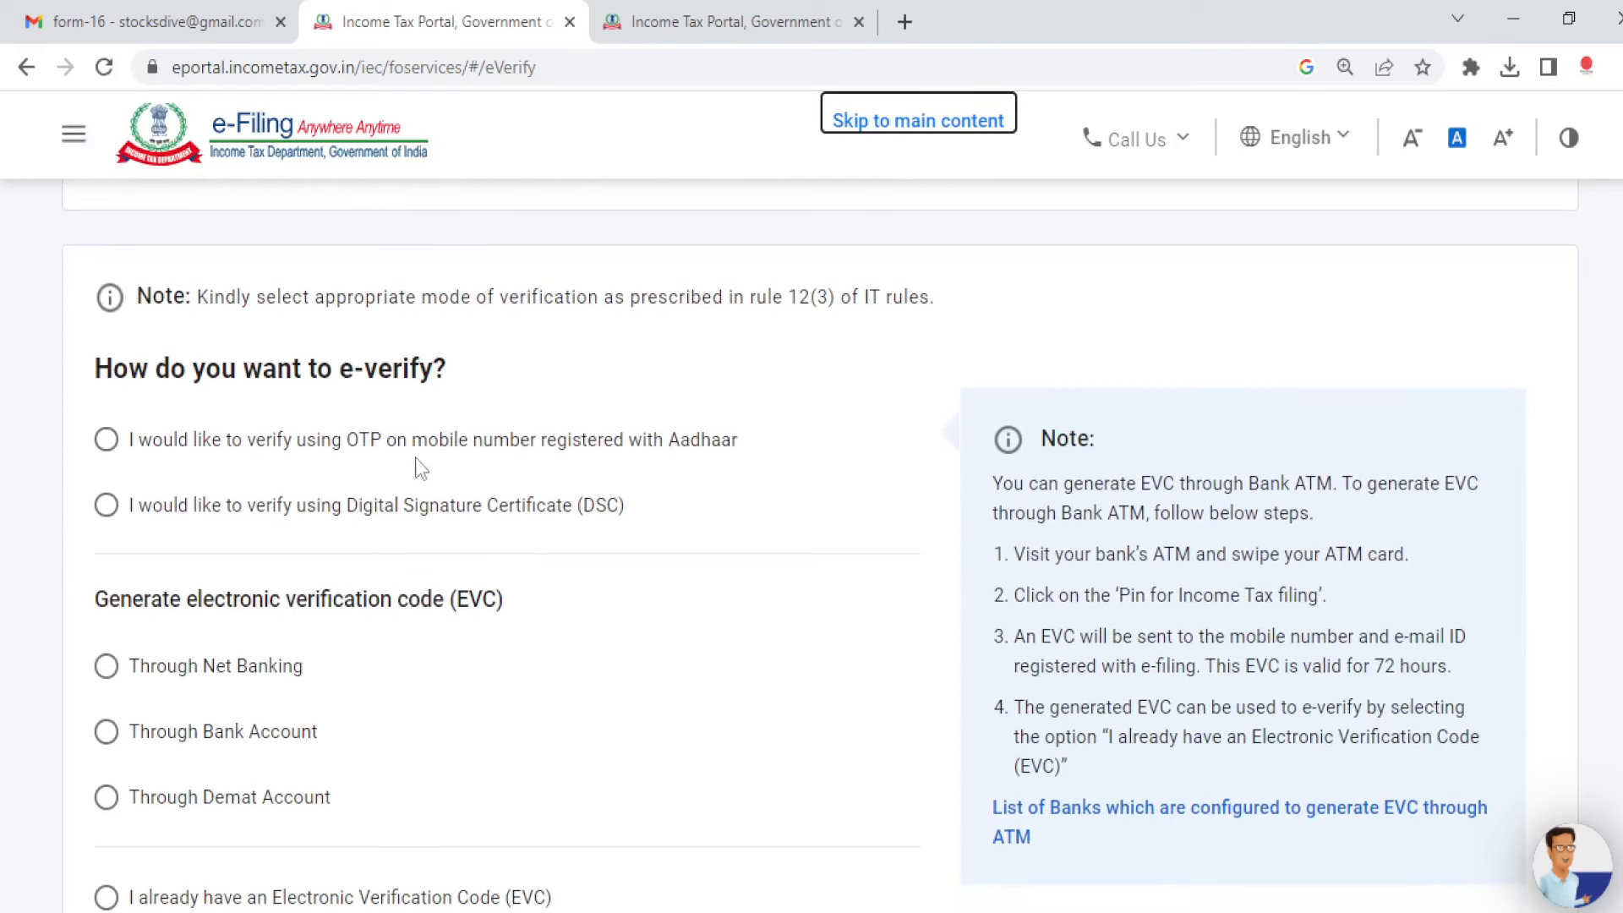
left_click(107, 446)
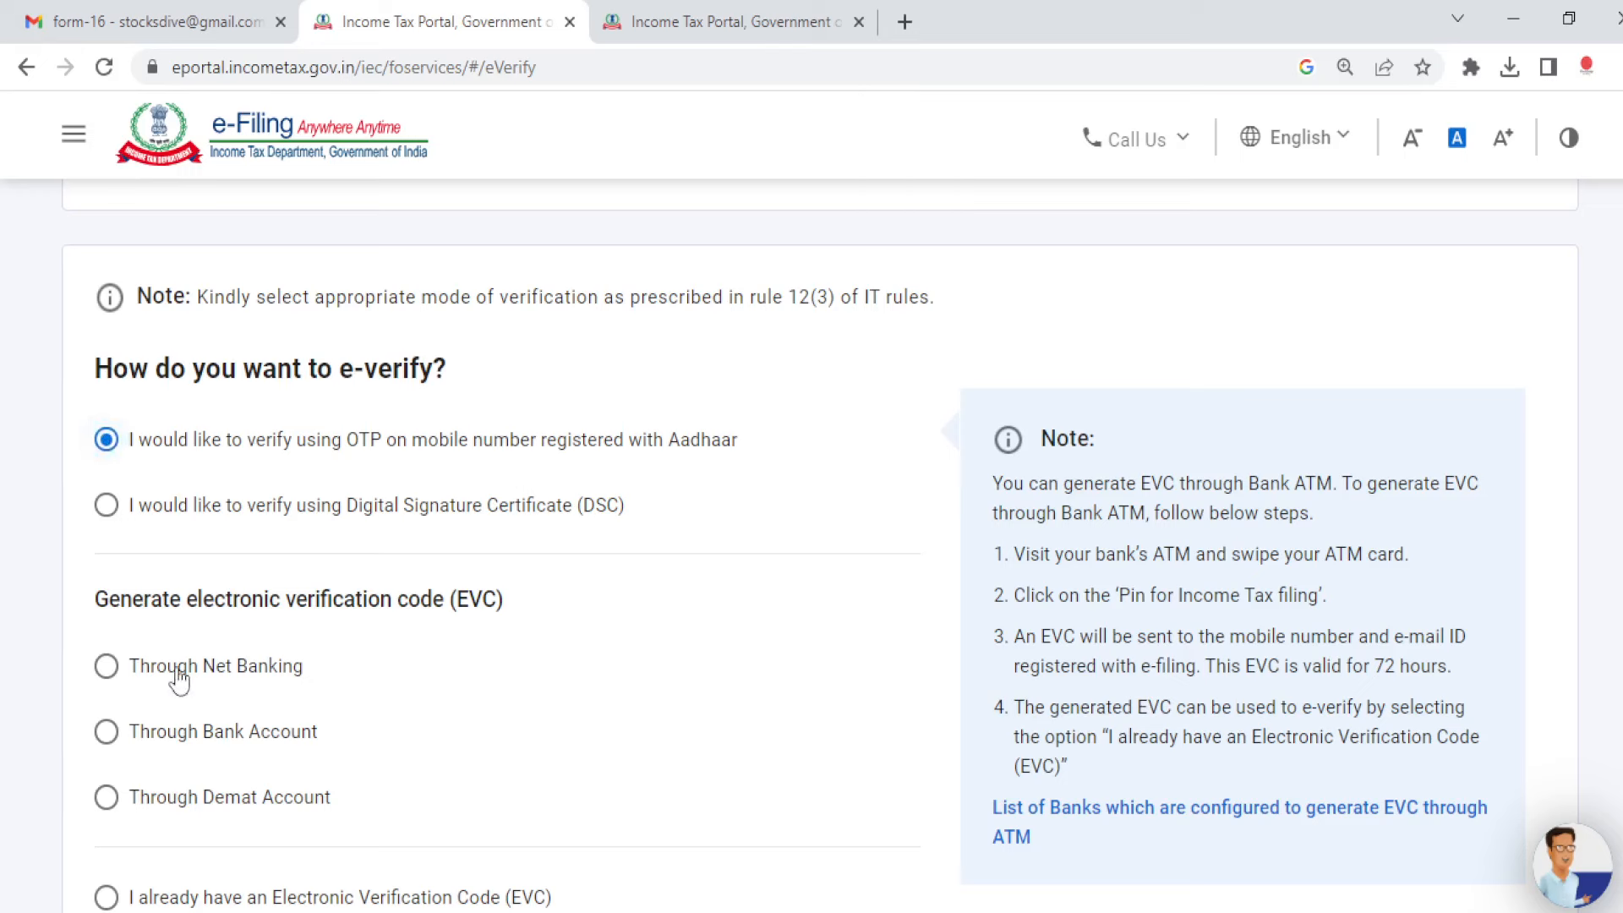
scroll(820, 549, "down", 2)
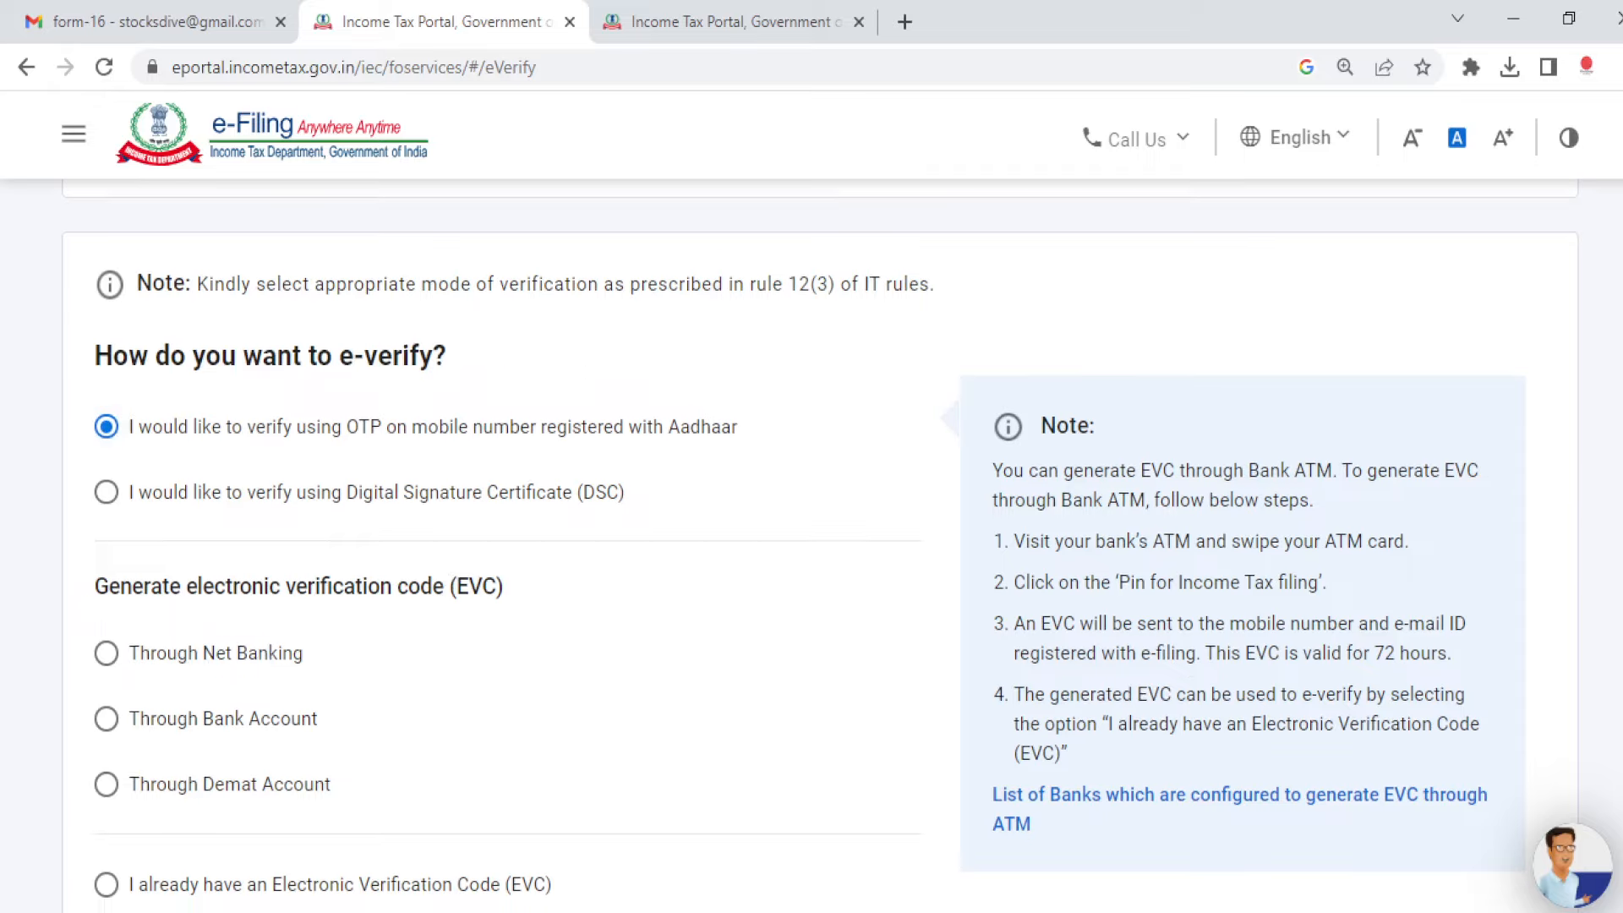
scroll(811, 541, "down", 1)
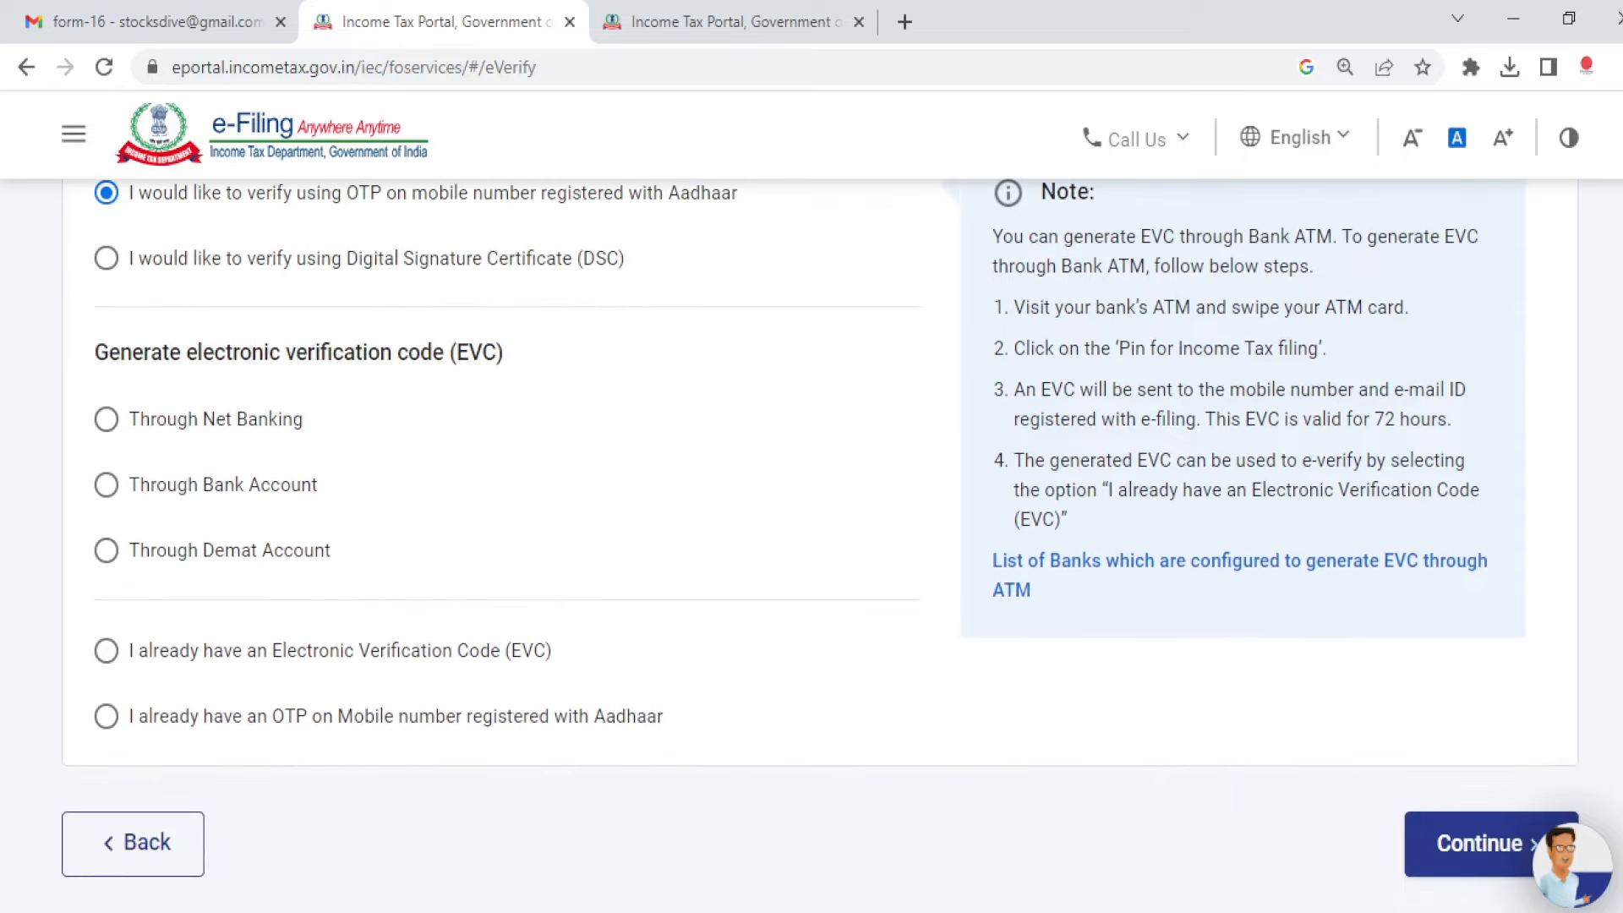
left_click(1477, 844)
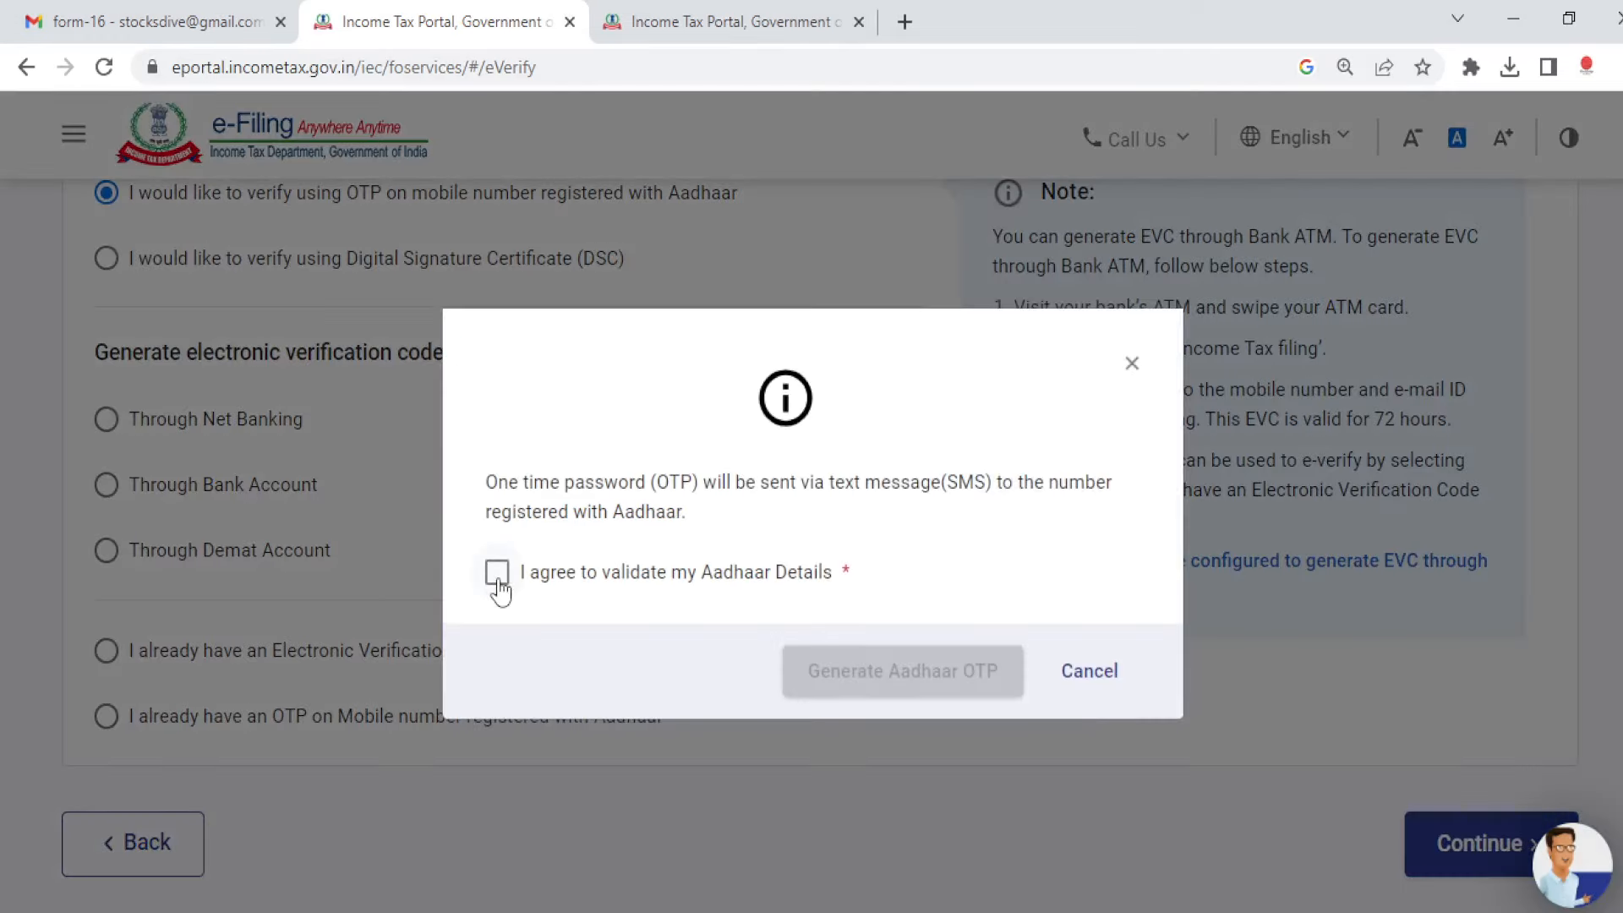
Step: Consent to Aadhaar validation, generate the Aadhaar OTP, and switch to the OBS window
left_click(497, 574)
left_click(926, 684)
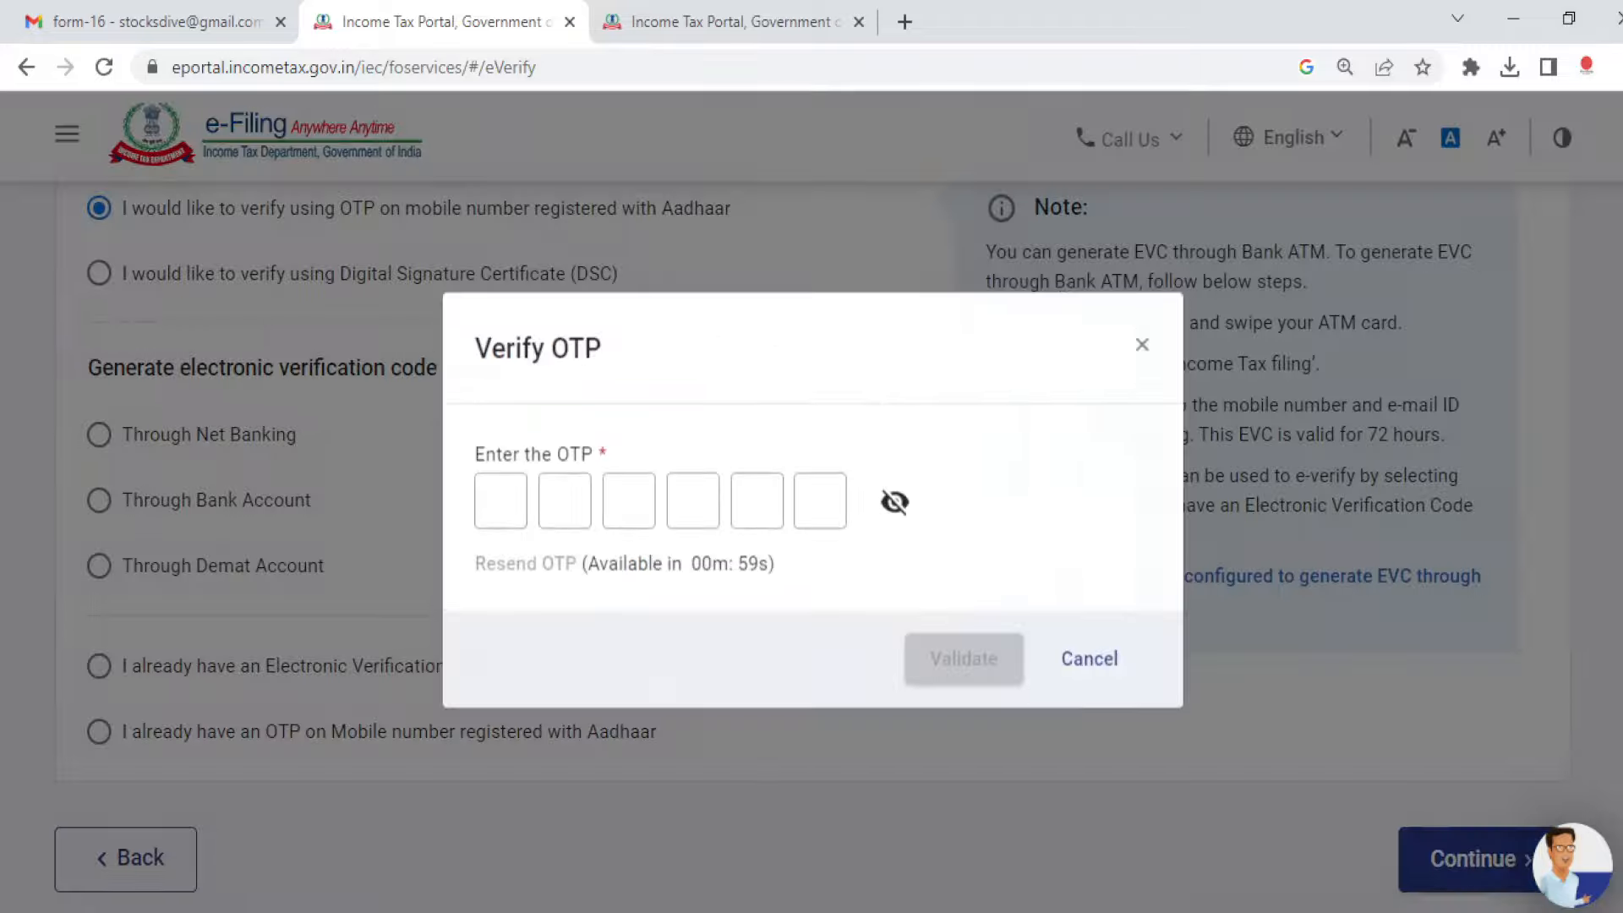
mouse_move(887, 871)
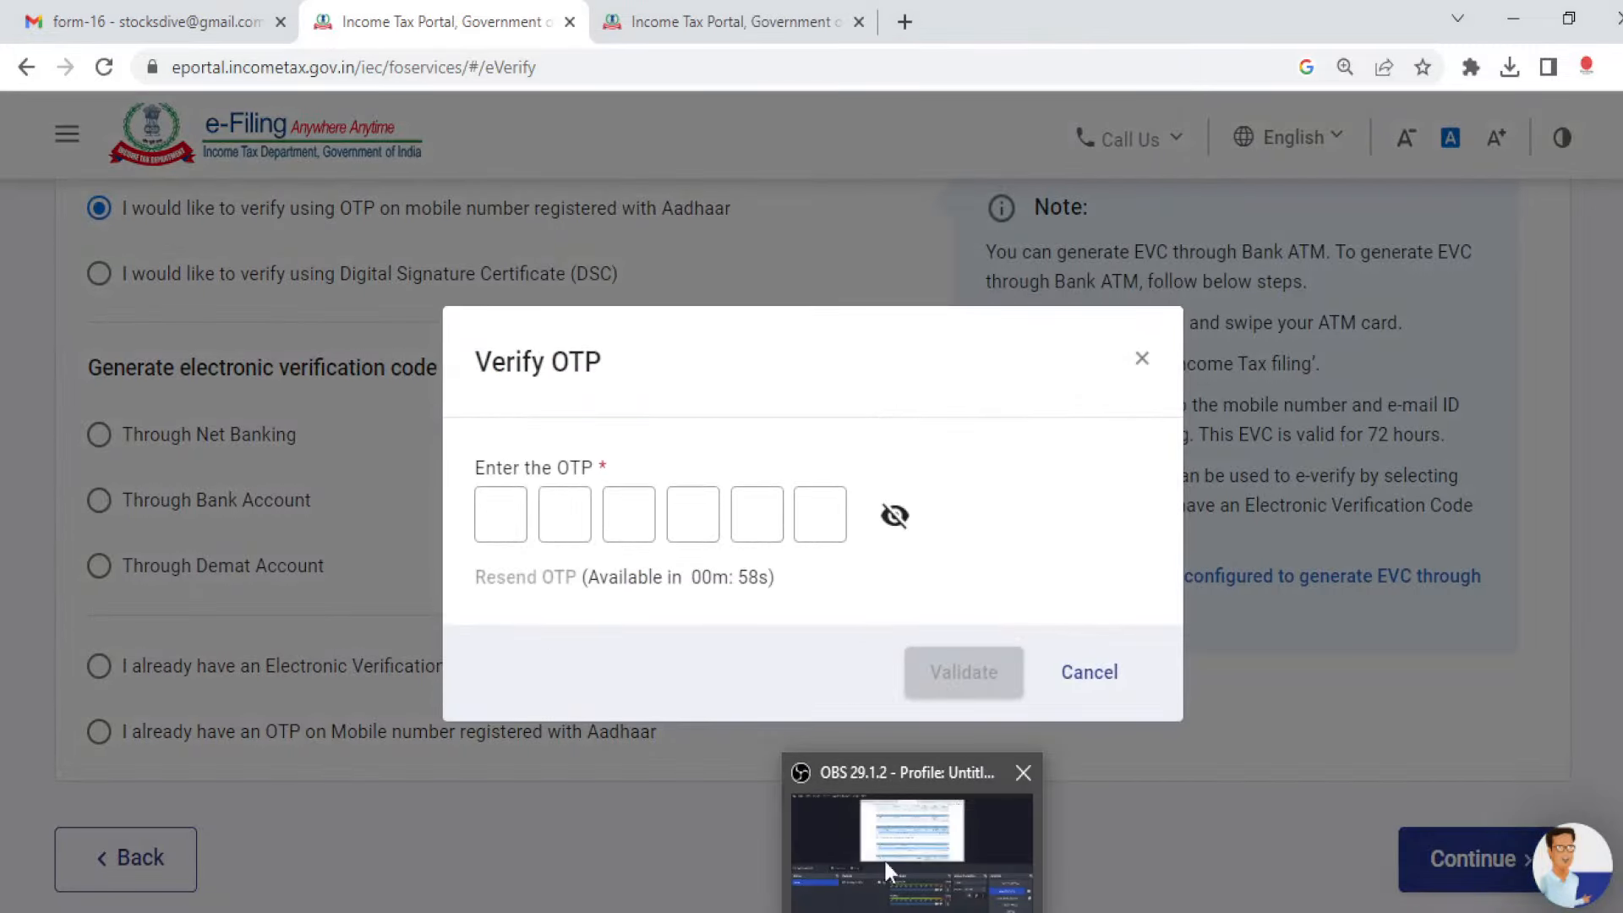
left_click(851, 911)
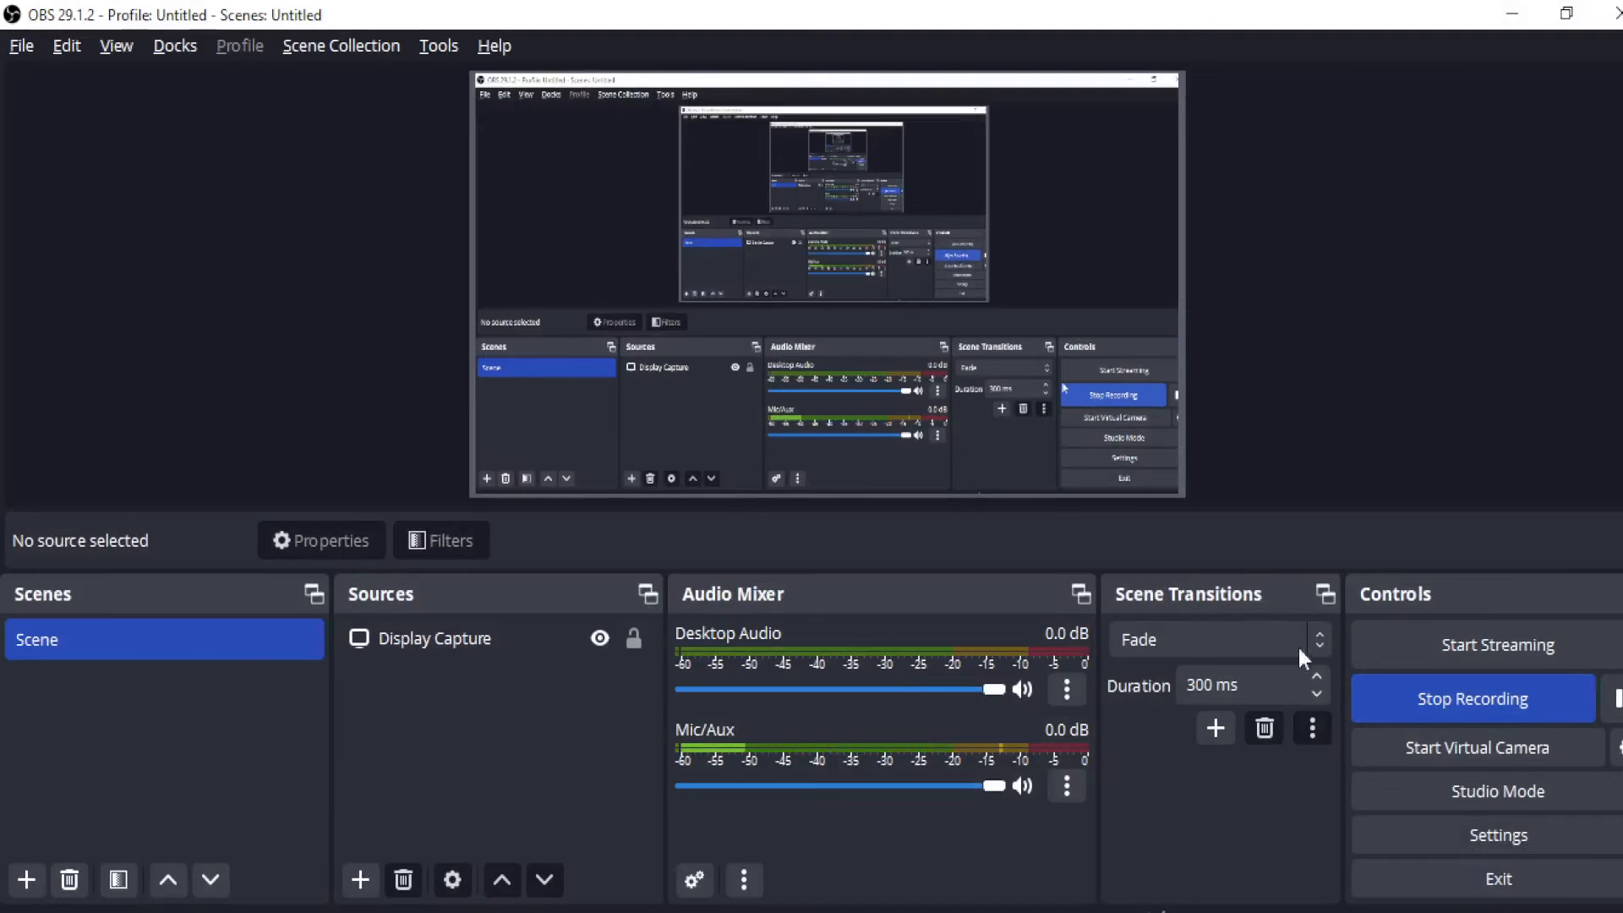
key("alt+Tab")
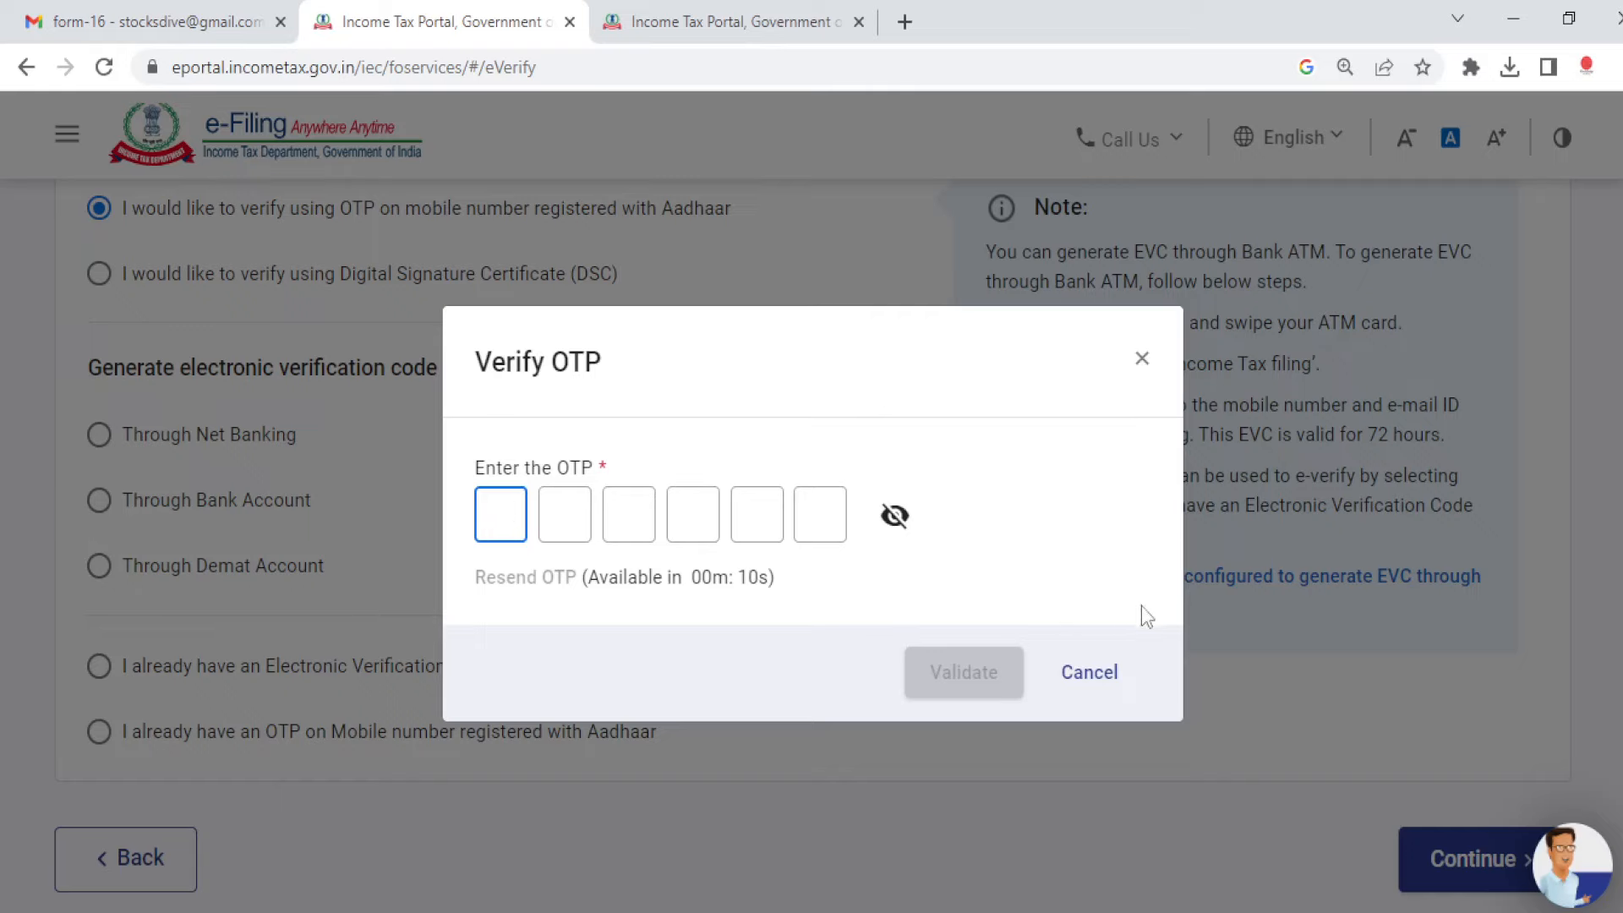
Step: Dismiss the Verify OTP prompt and go to the e-Verify Return page
left_click(1142, 360)
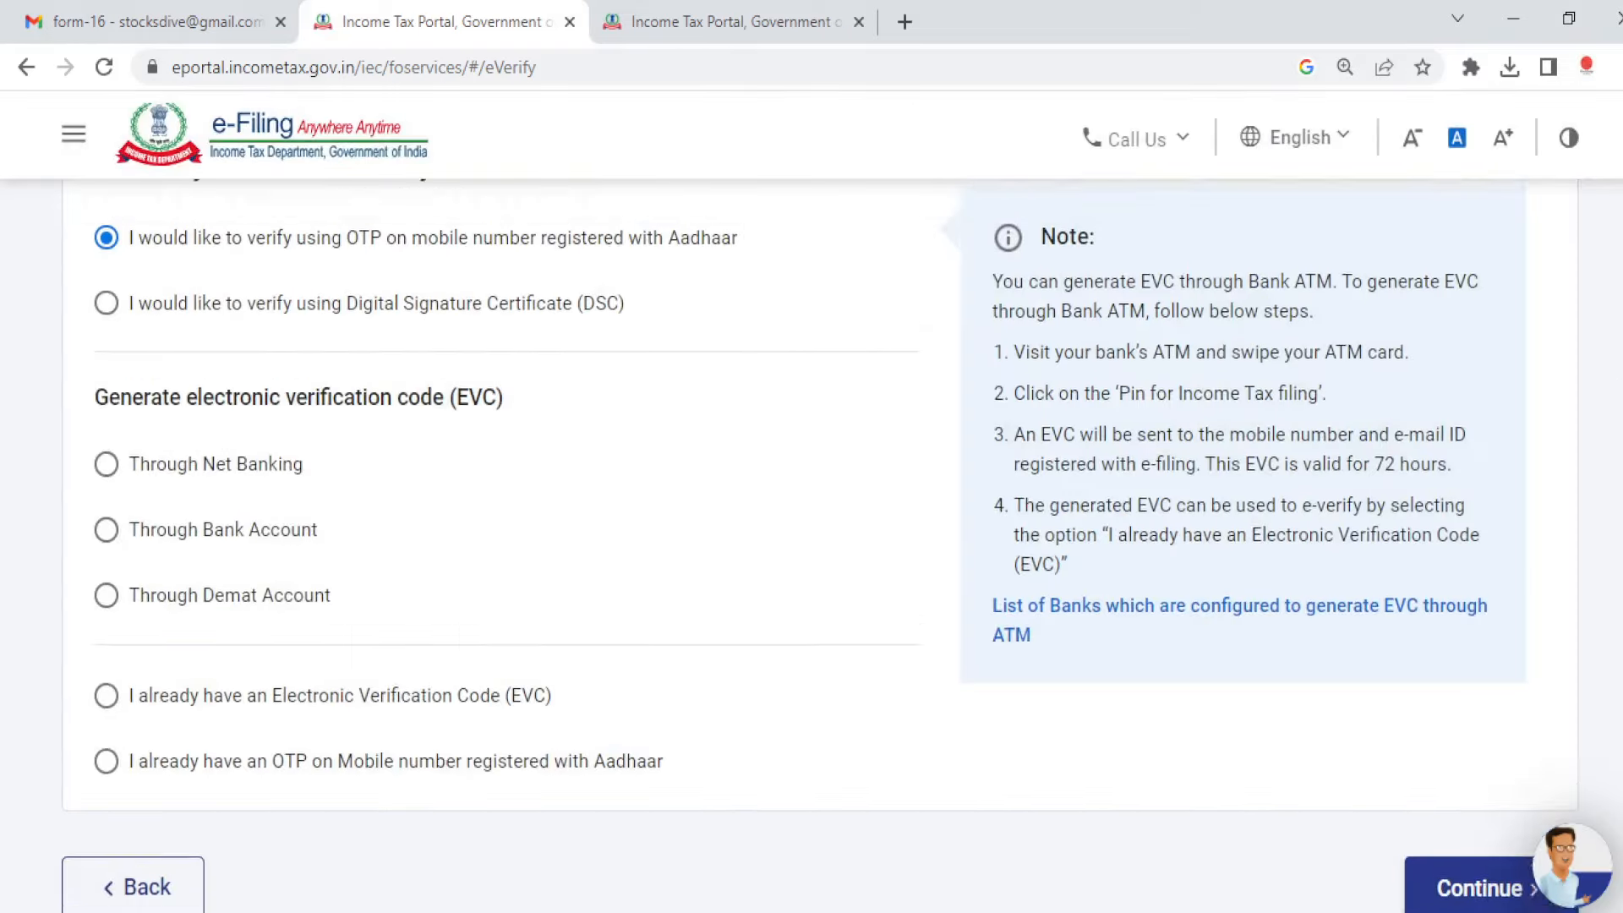
scroll(819, 507, "up", 7)
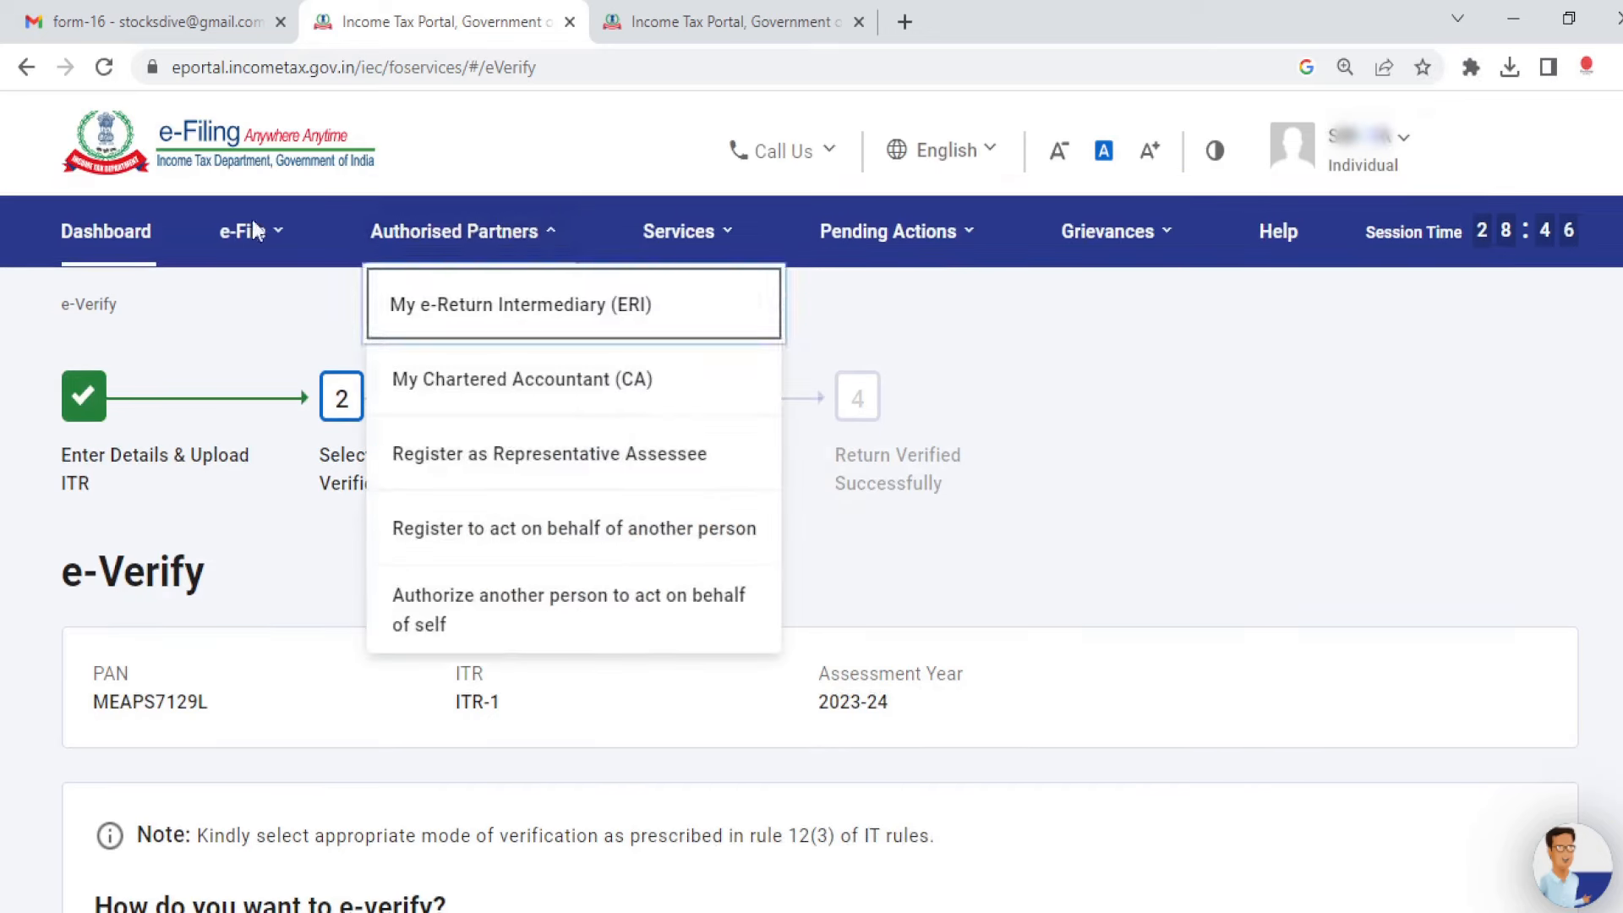
mouse_move(258, 228)
mouse_move(409, 311)
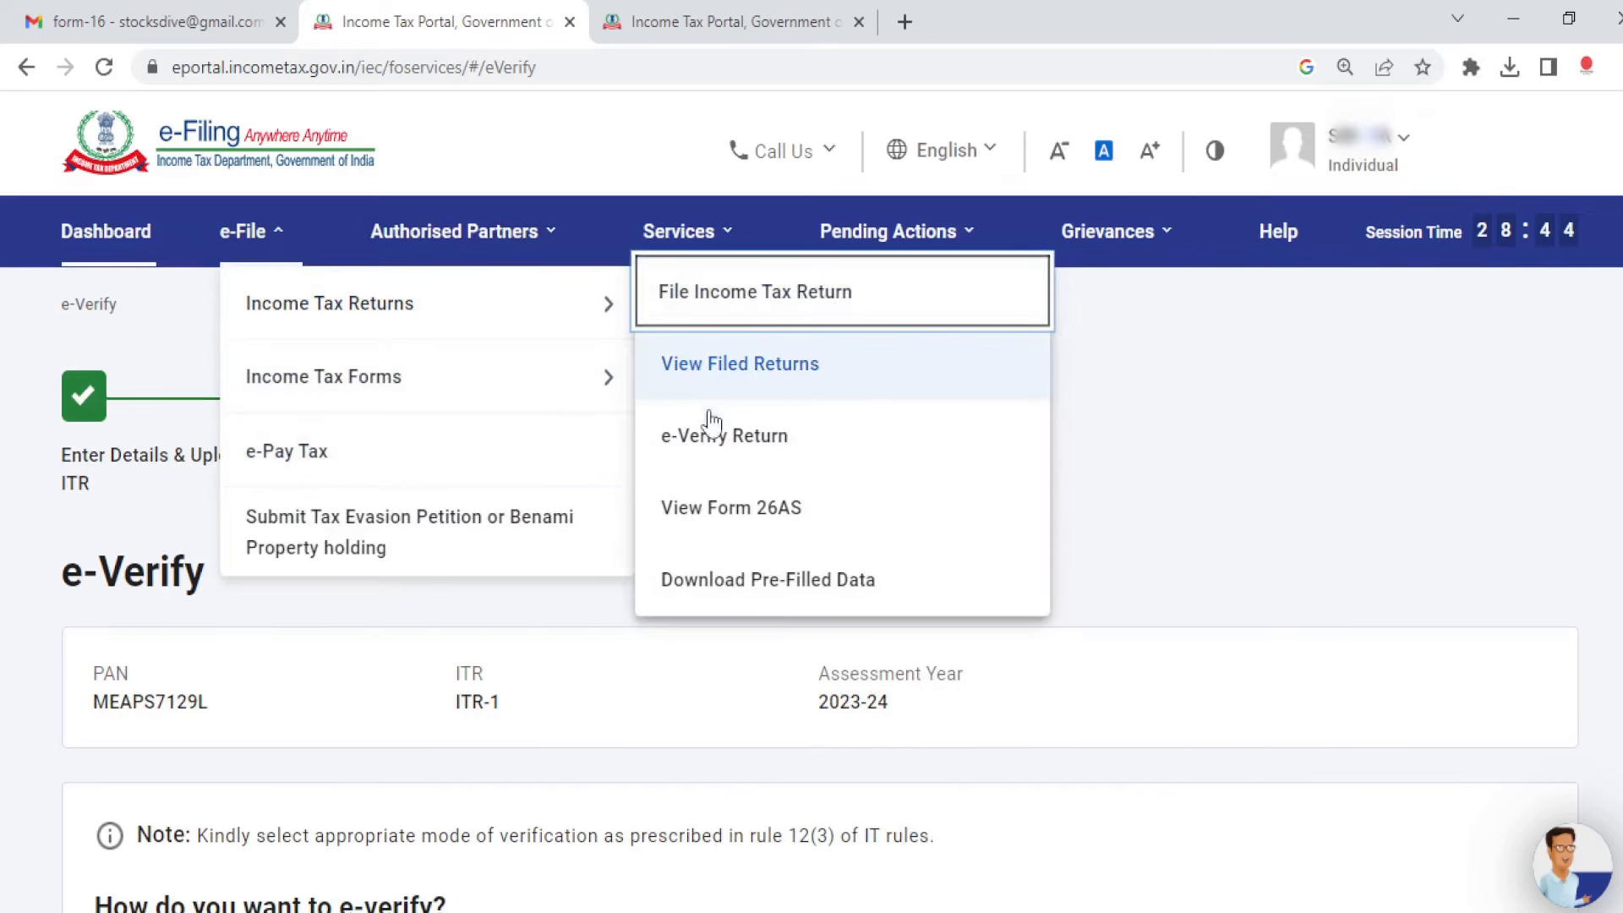
left_click(734, 437)
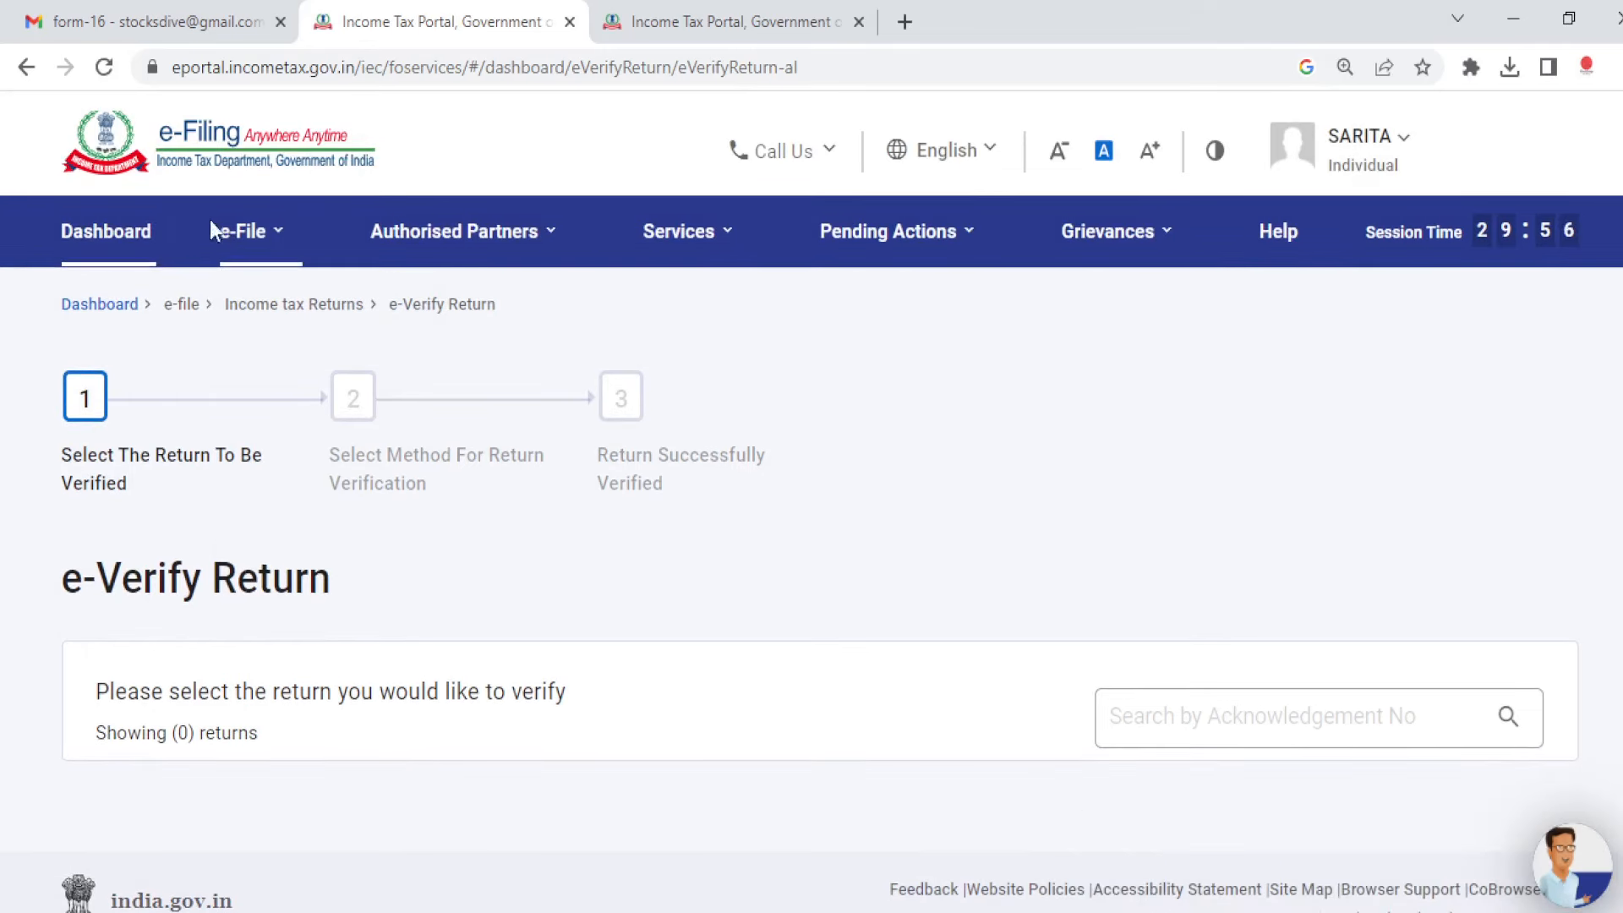
Step: Open e-File > Income Tax Returns > View Filed Returns, listing 2 filings
left_click(248, 231)
mouse_move(272, 249)
mouse_move(340, 313)
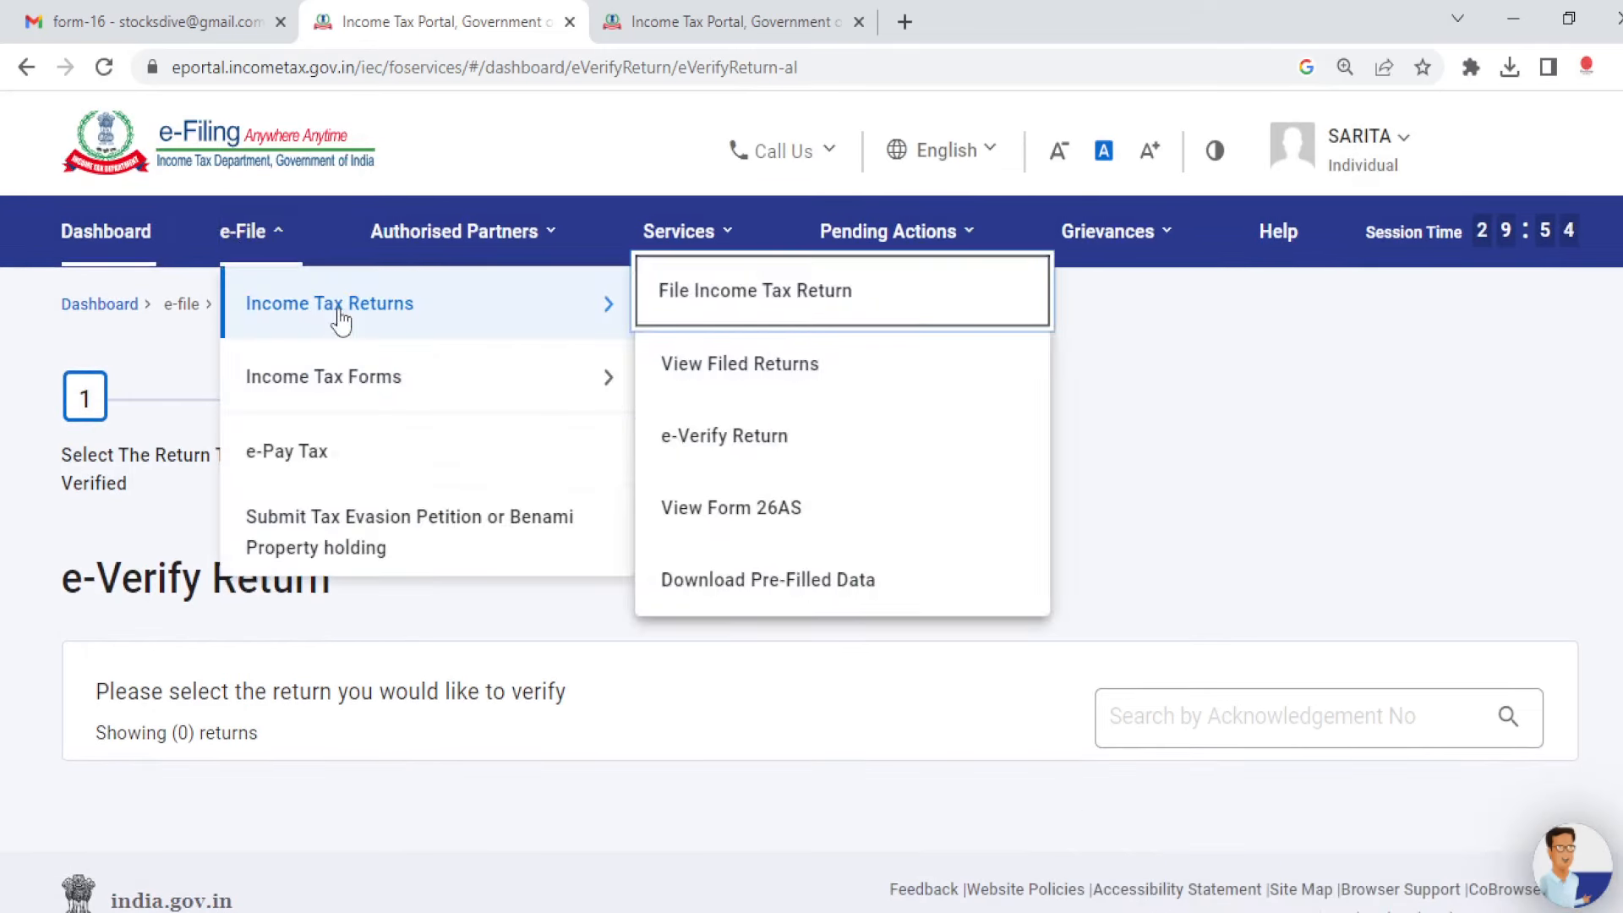
left_click(769, 376)
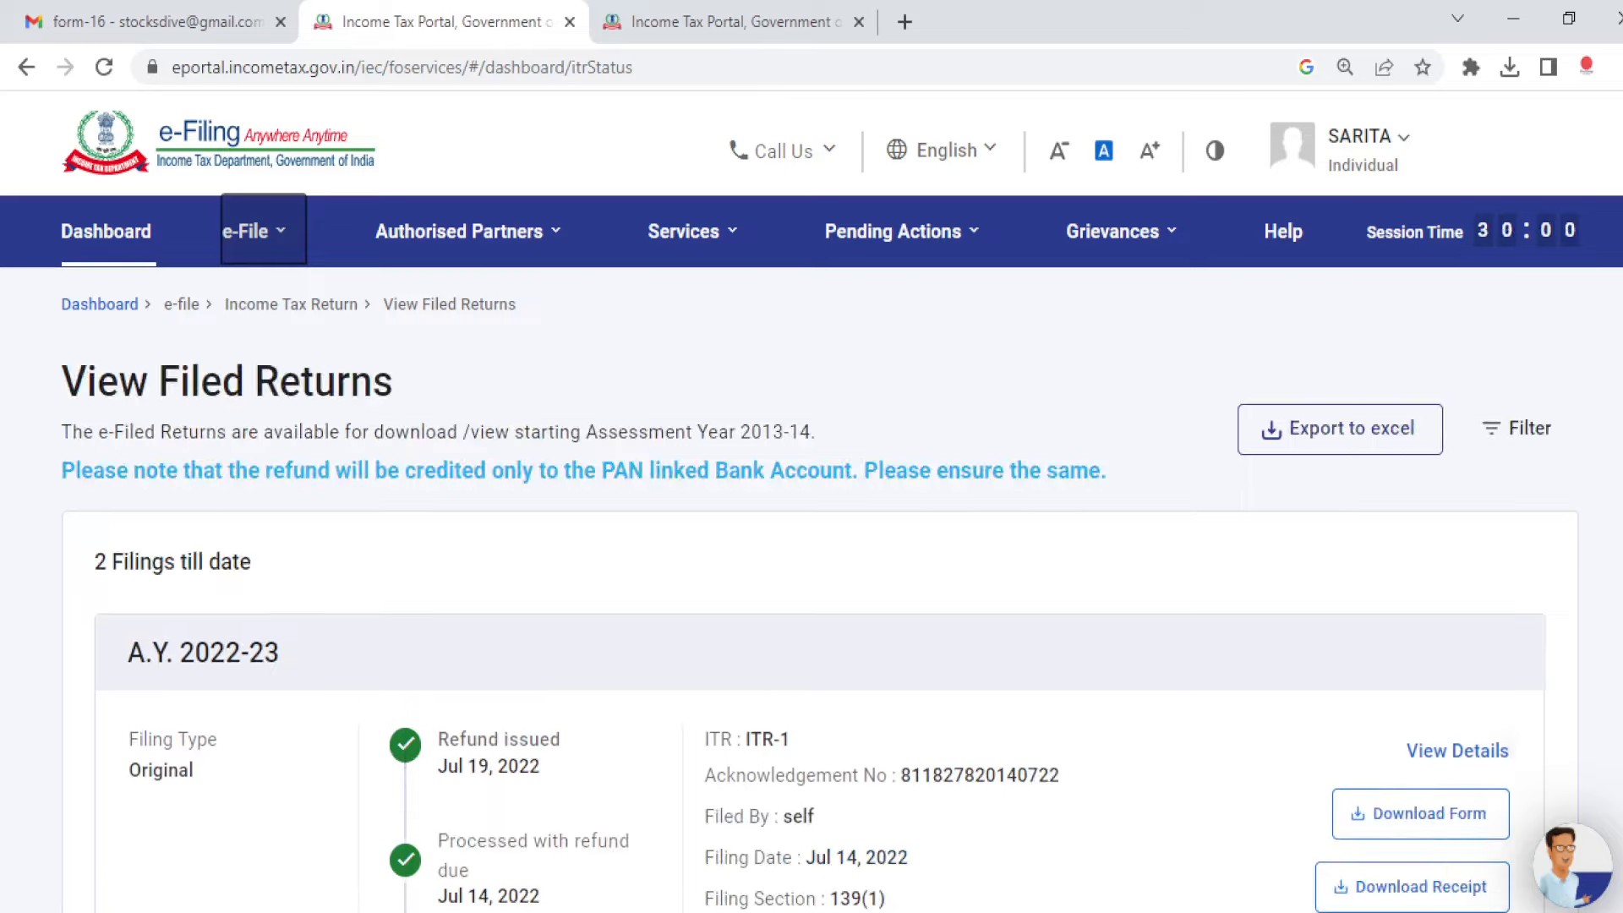
Step: Expand the full filing status timeline for the A.Y. 2022-23 return
scroll(811, 541, "down", 15)
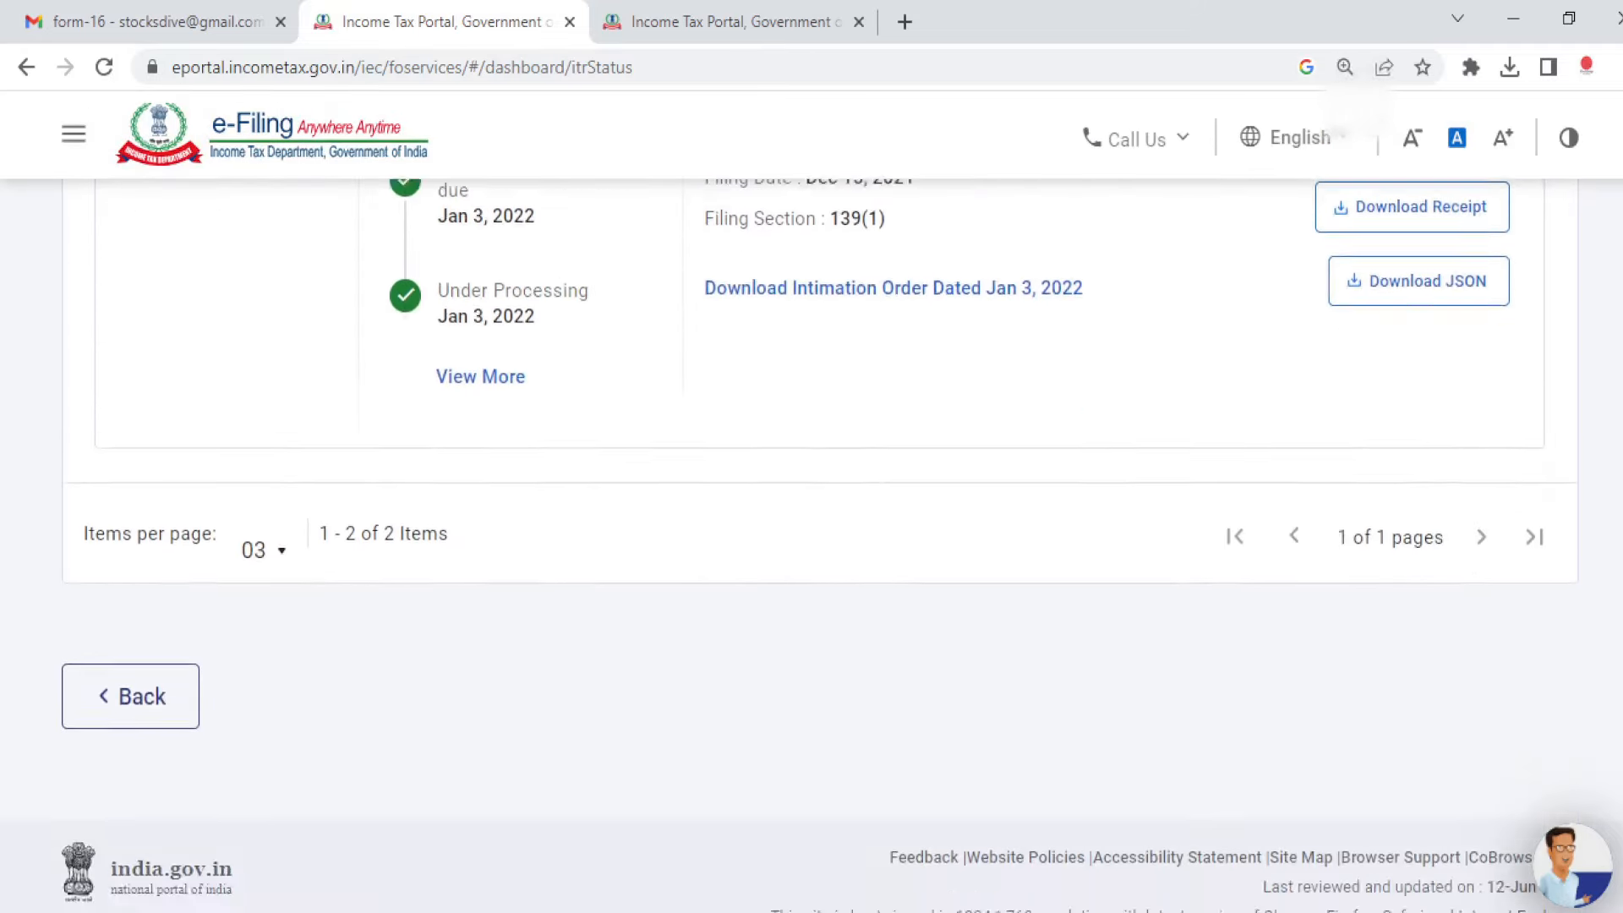
scroll(811, 540, "up", 12)
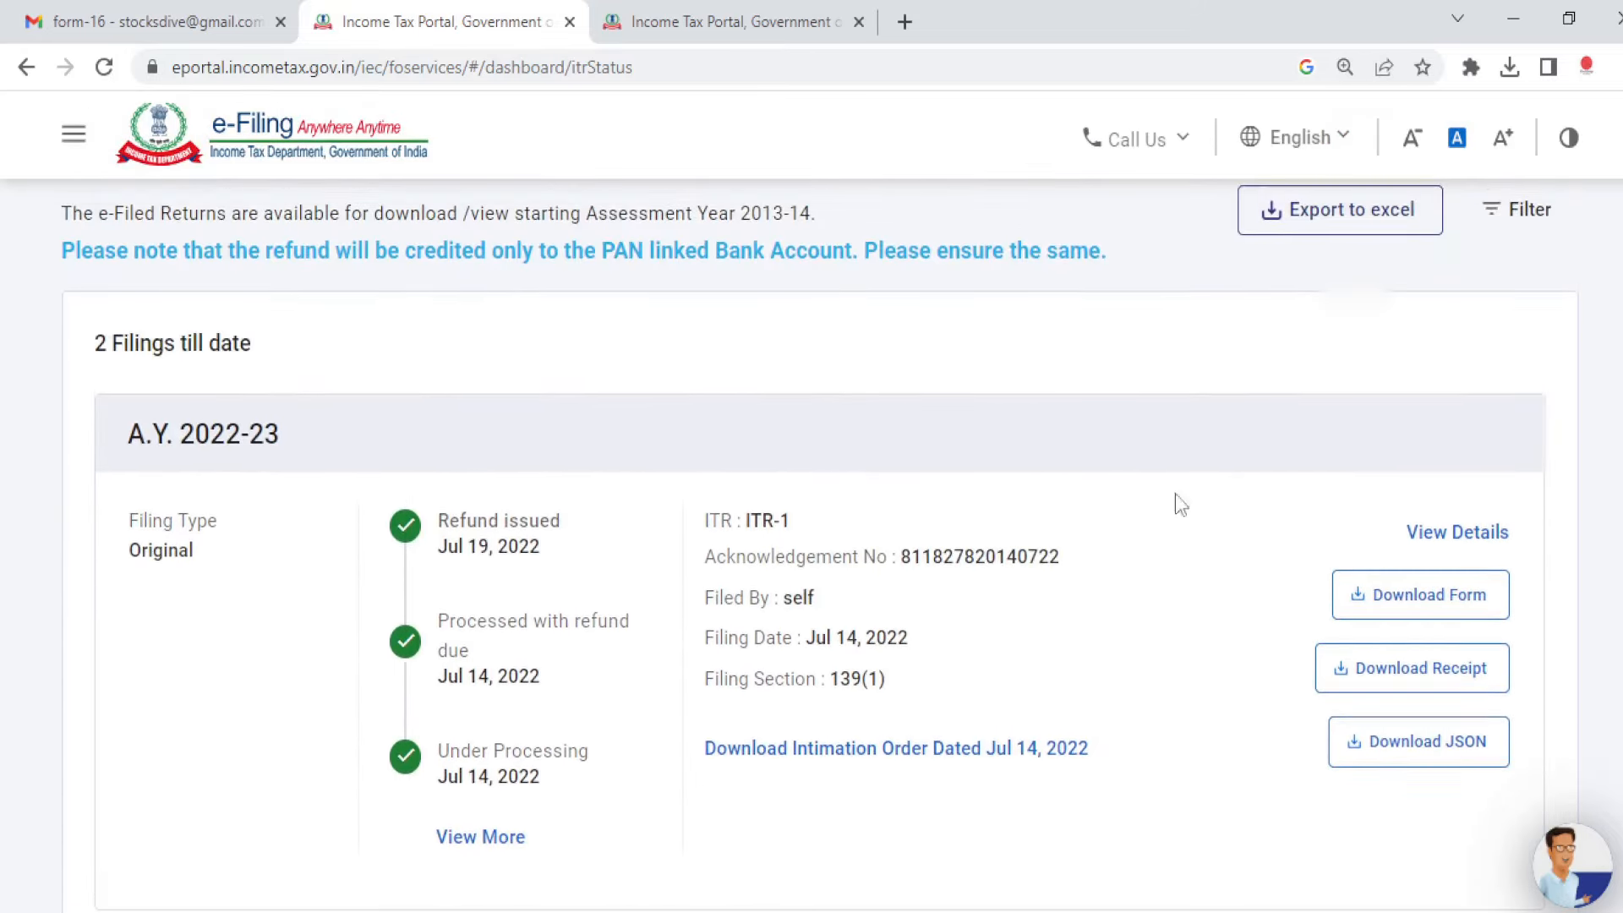
left_click(480, 837)
scroll(461, 279, "down", 10)
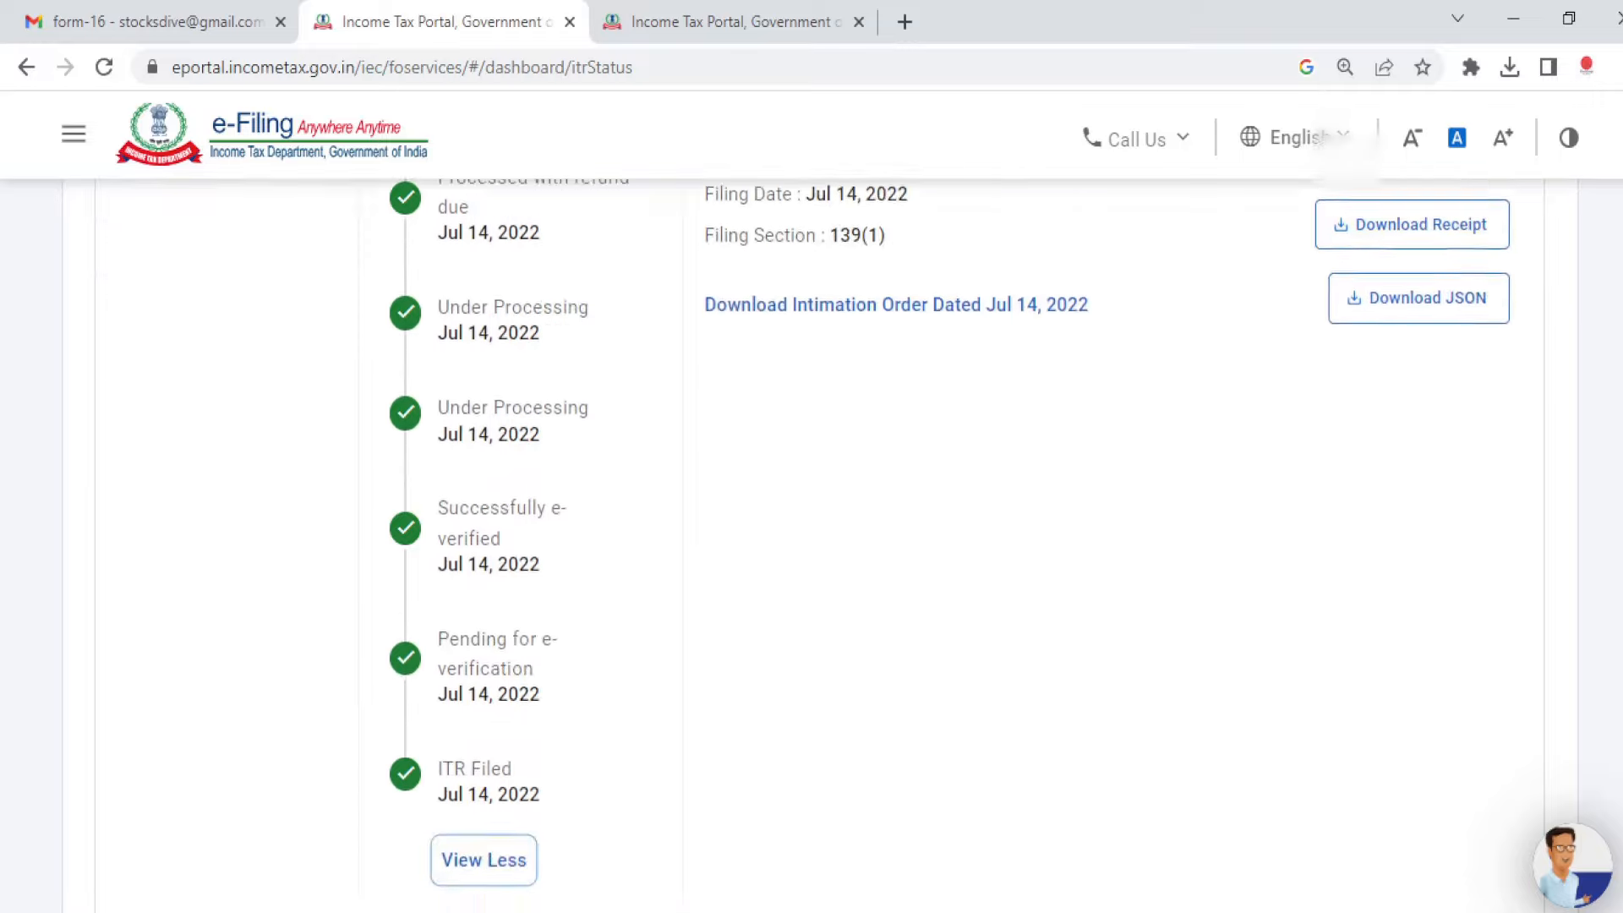
scroll(461, 279, "up", 12)
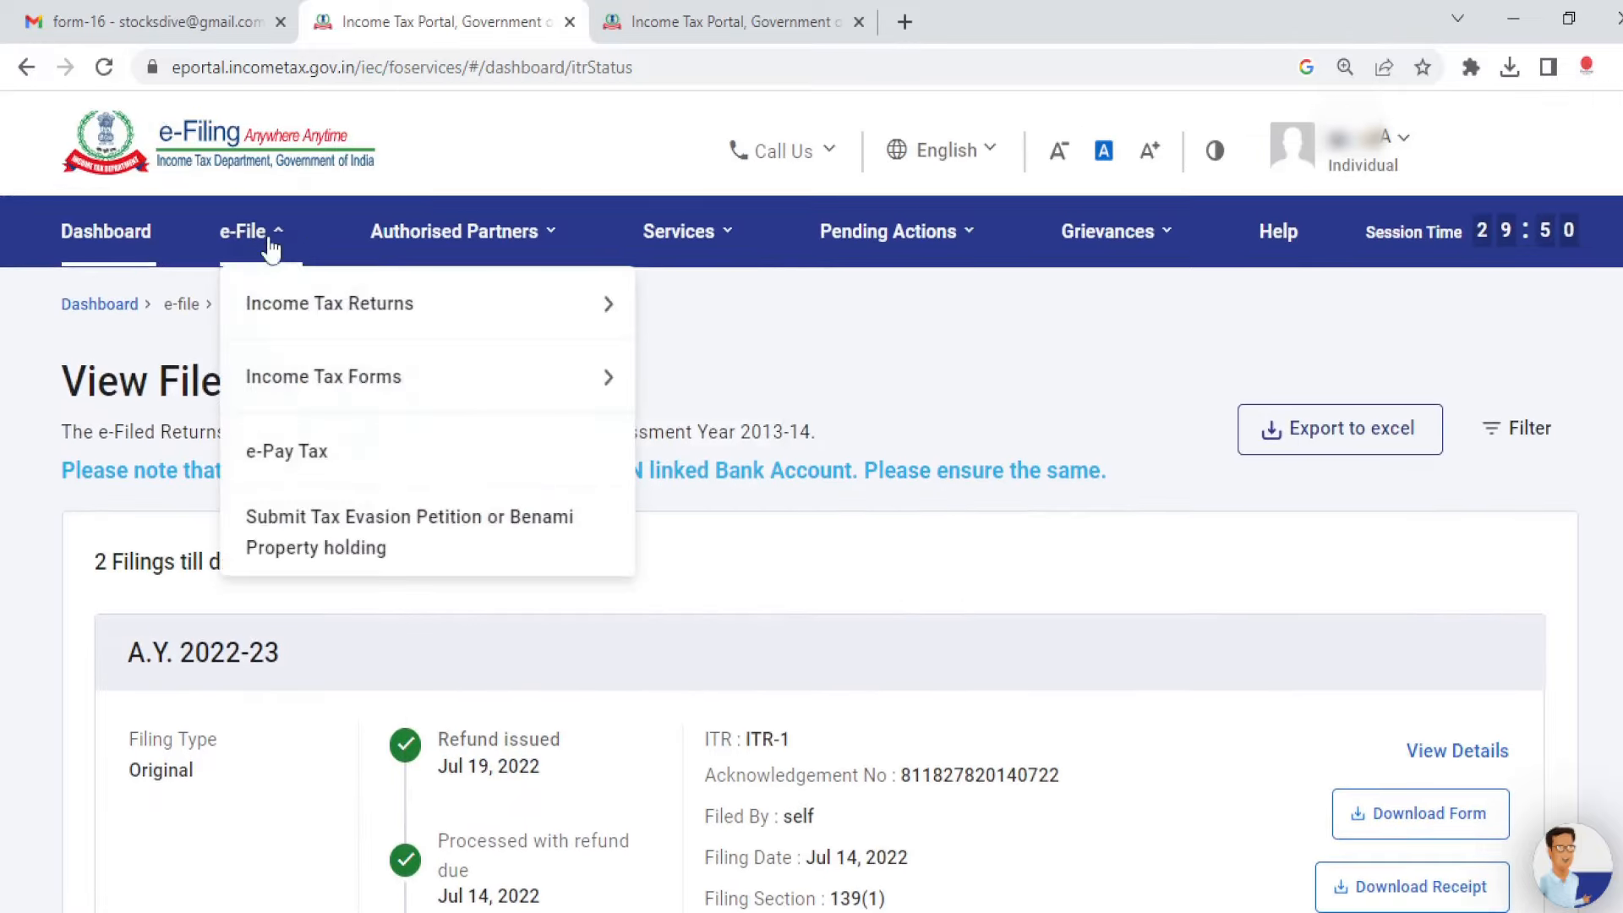
Step: Check e-Verify Return, which shows 0 returns pending, then switch to OBS Studio
mouse_move(260, 257)
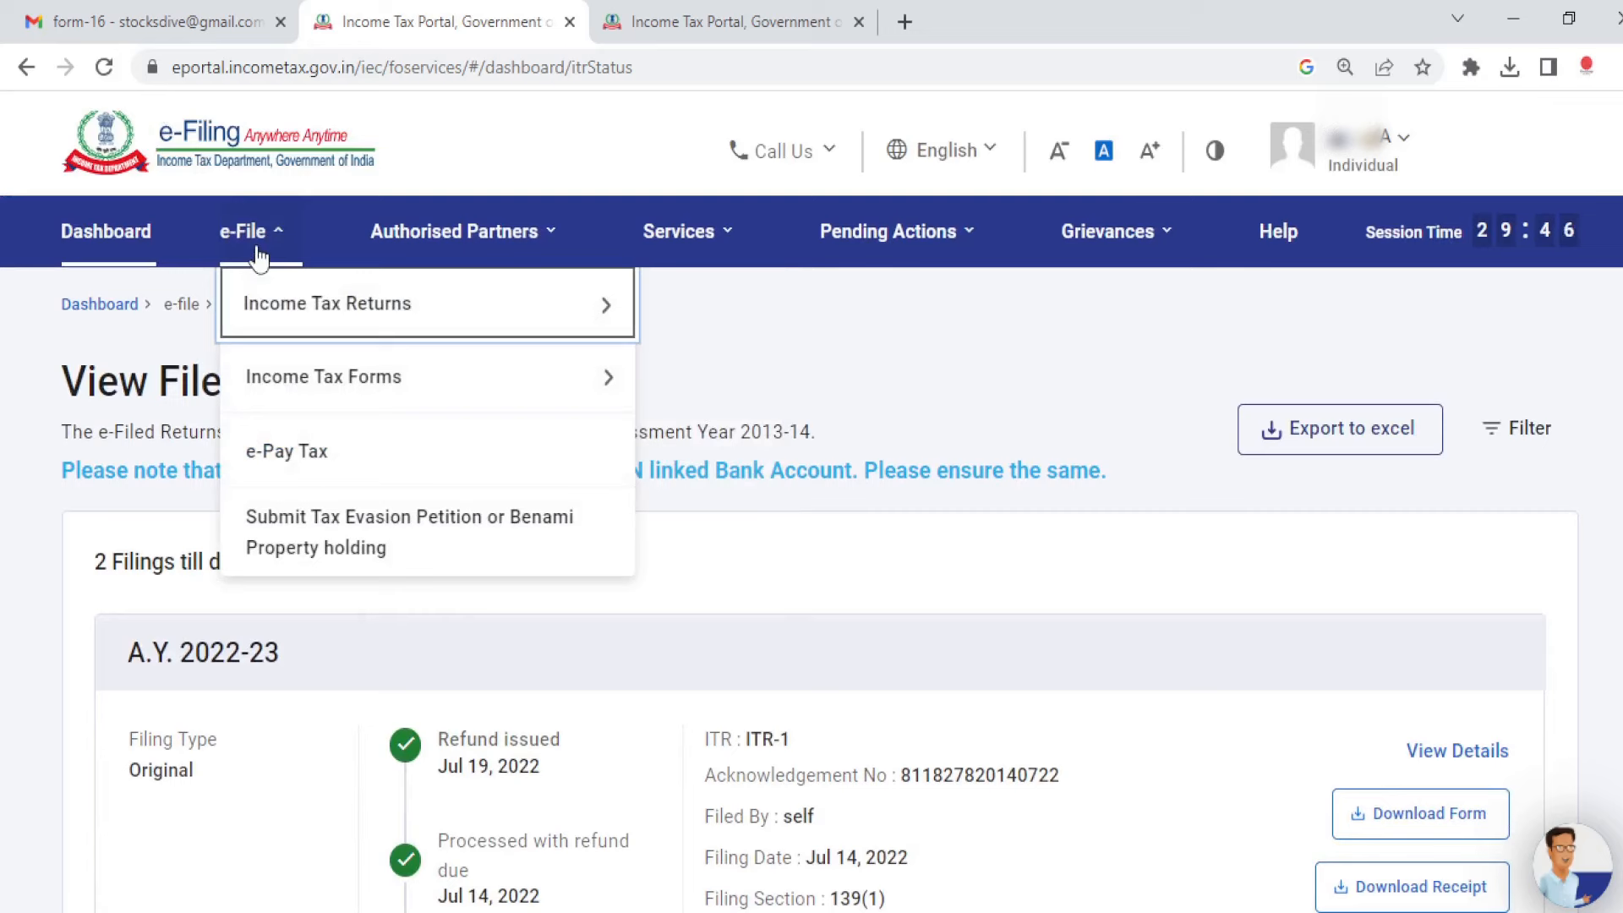
mouse_move(326, 301)
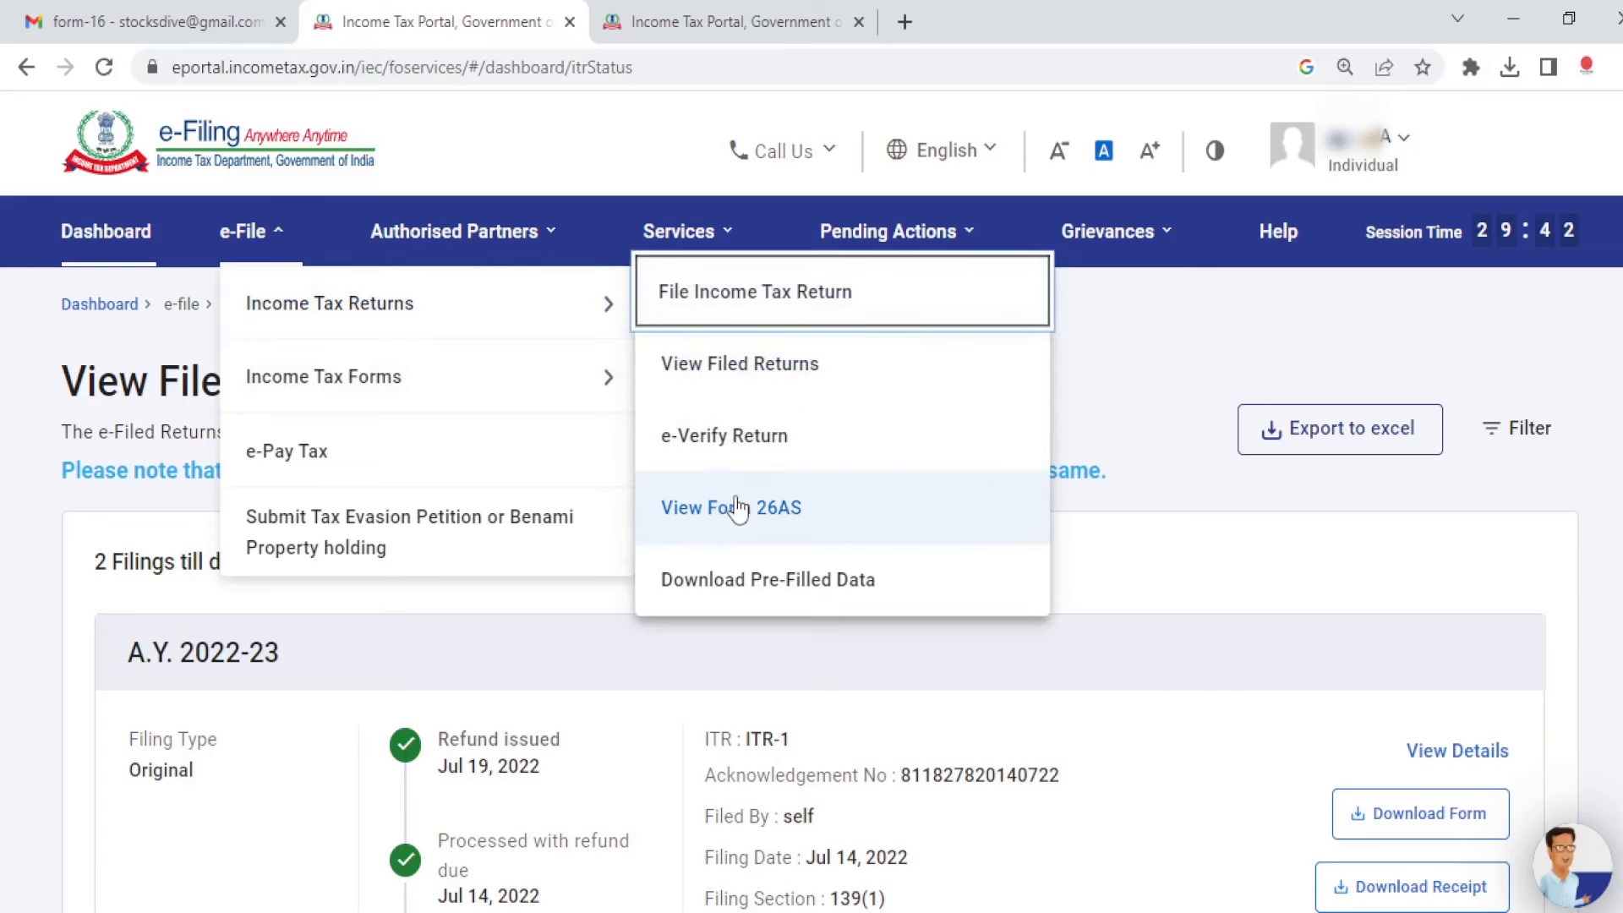
left_click(722, 440)
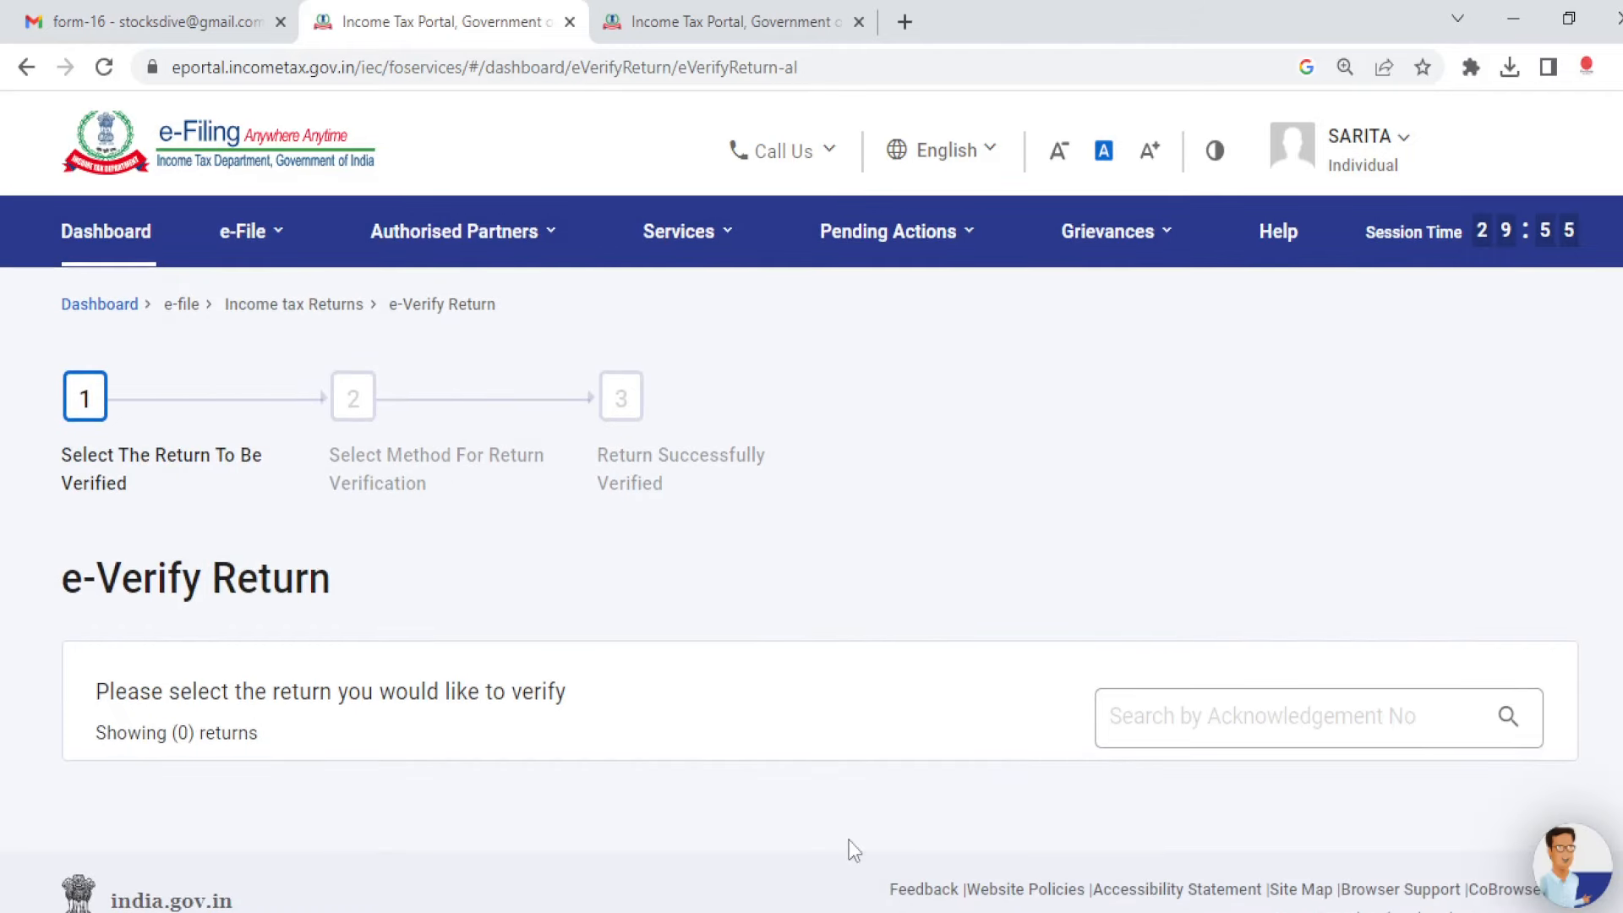
left_click(930, 912)
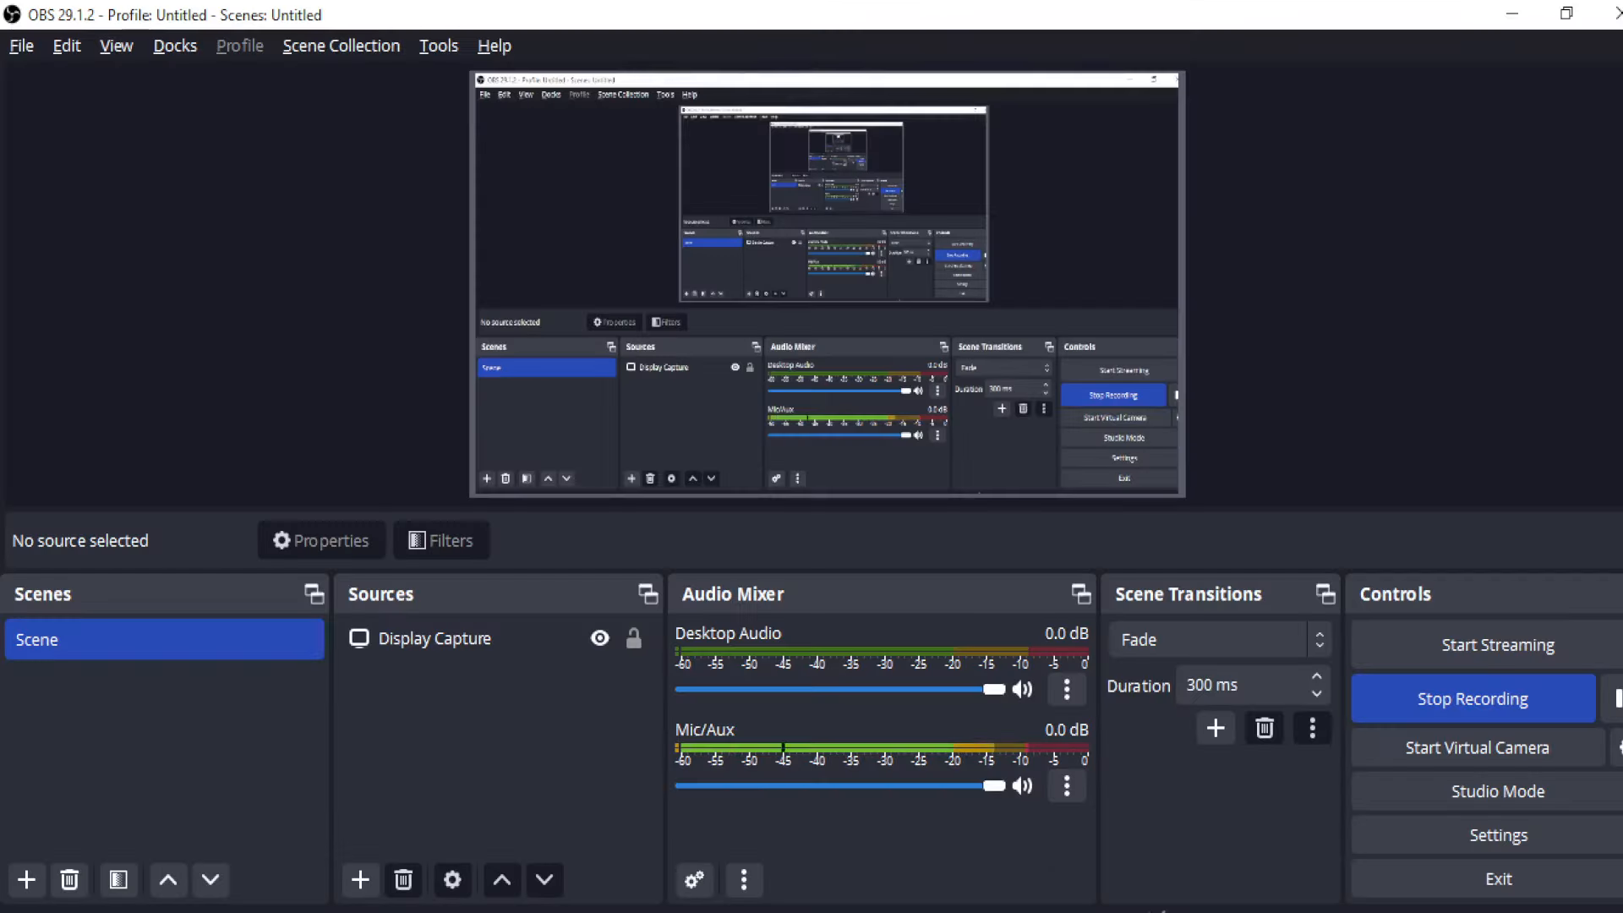